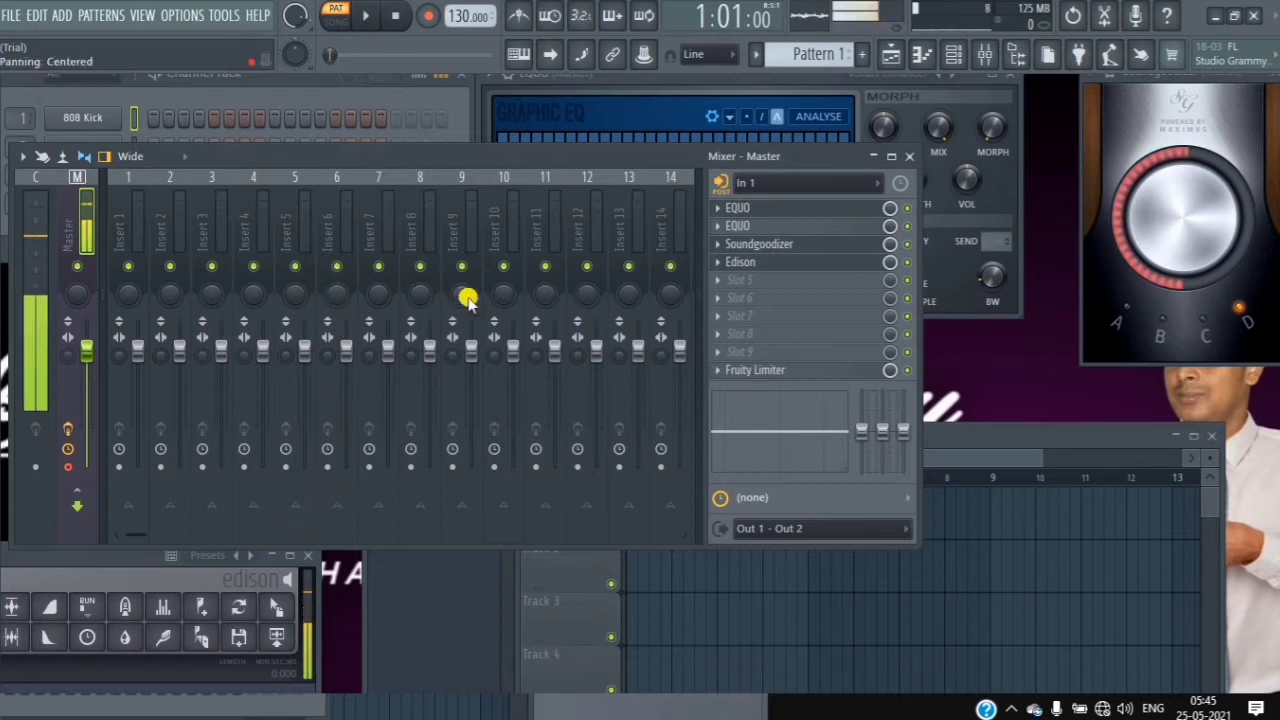
# - Maximize the mixer window and select the Insert 8 track
pyautogui.click(890, 160)
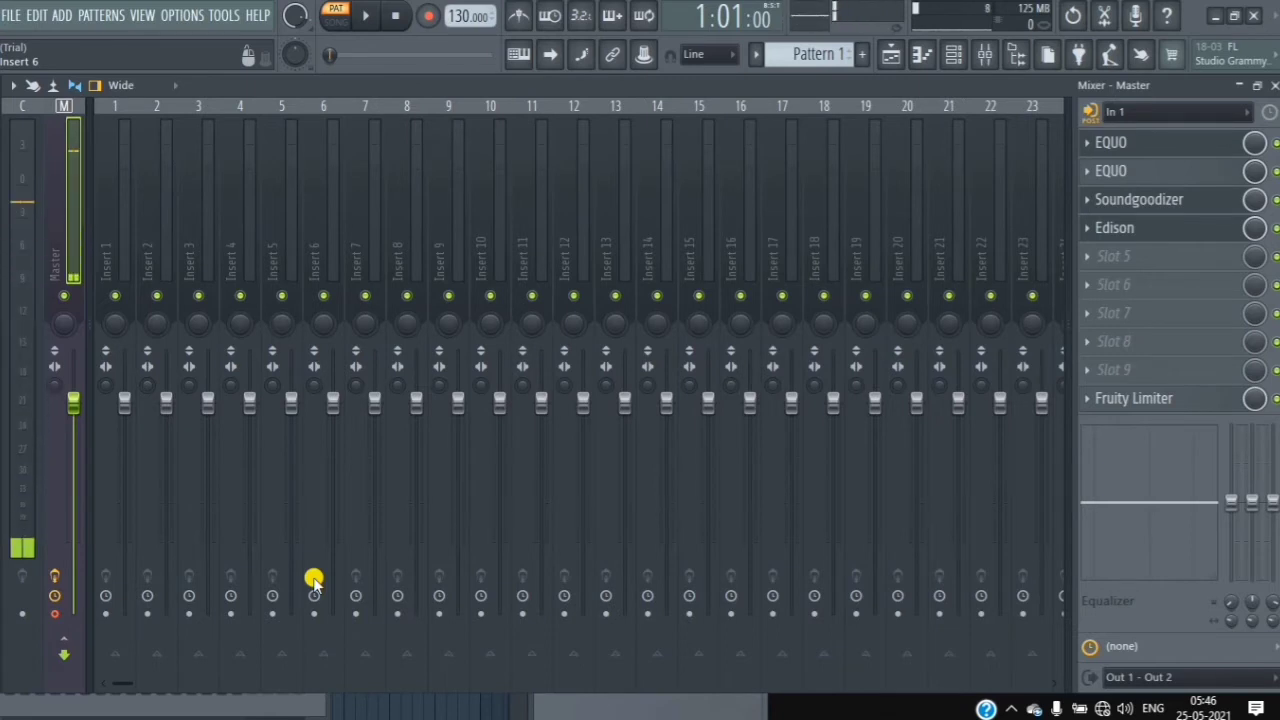
pyautogui.click(421, 194)
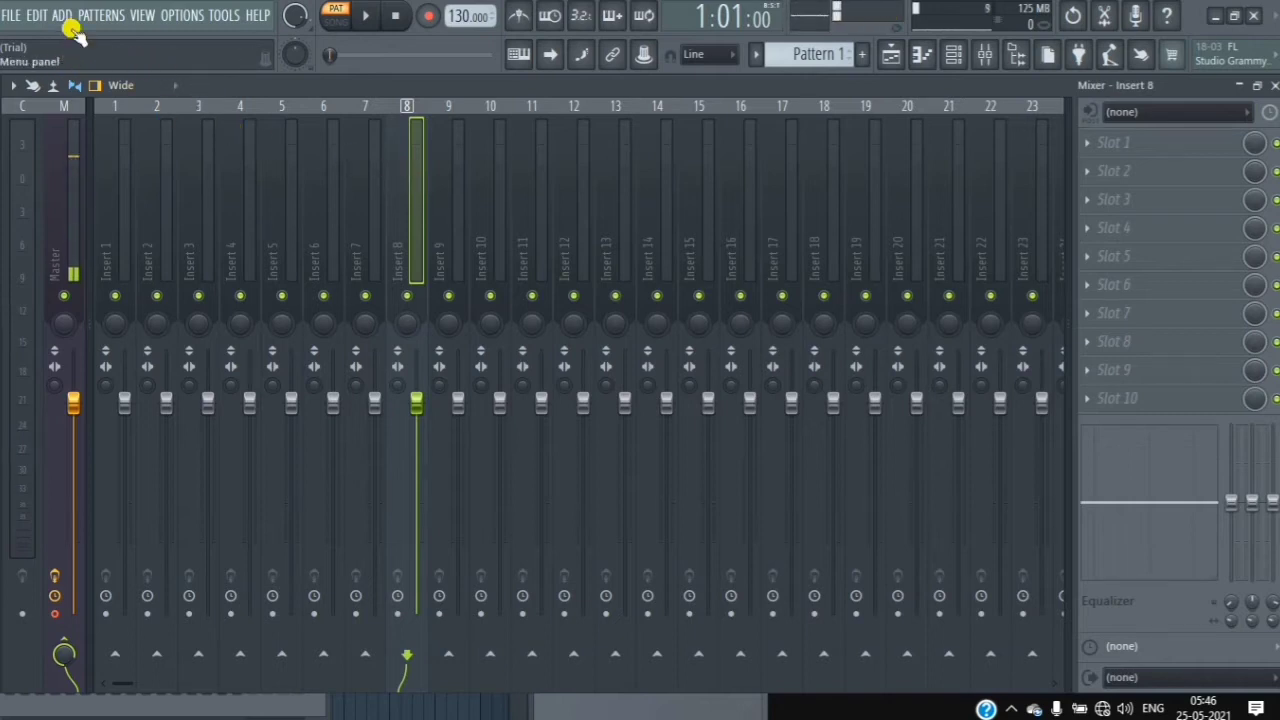
# - Open the audio settings and move the settings window aside so the mixer tracks can be seen
pyautogui.click(185, 20)
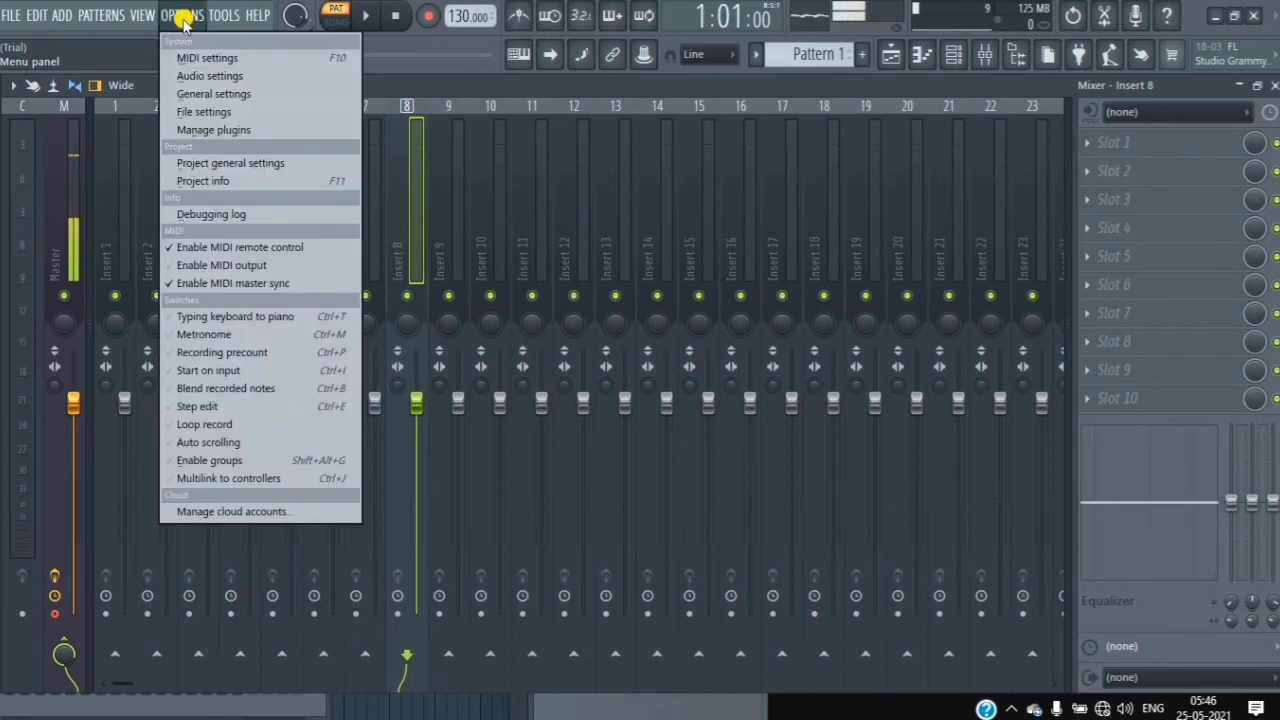
pyautogui.click(205, 76)
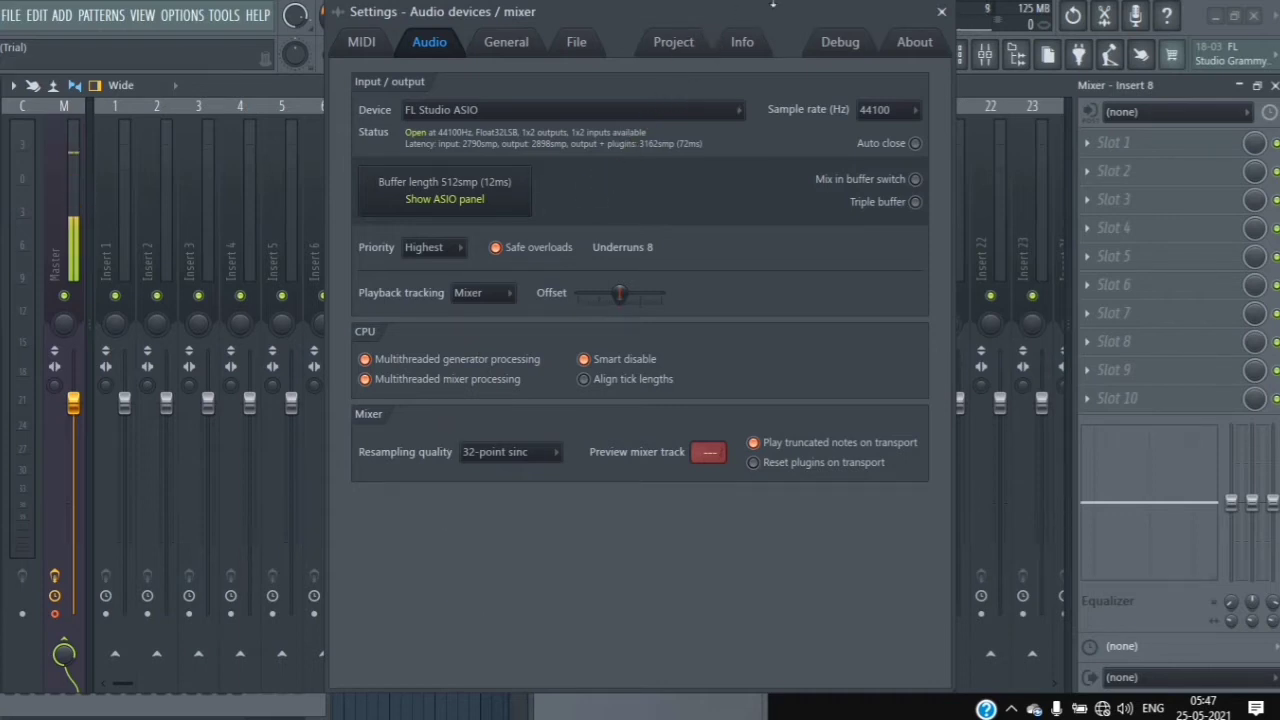
pyautogui.moveTo(540, 2); pyautogui.dragTo(302, 33)
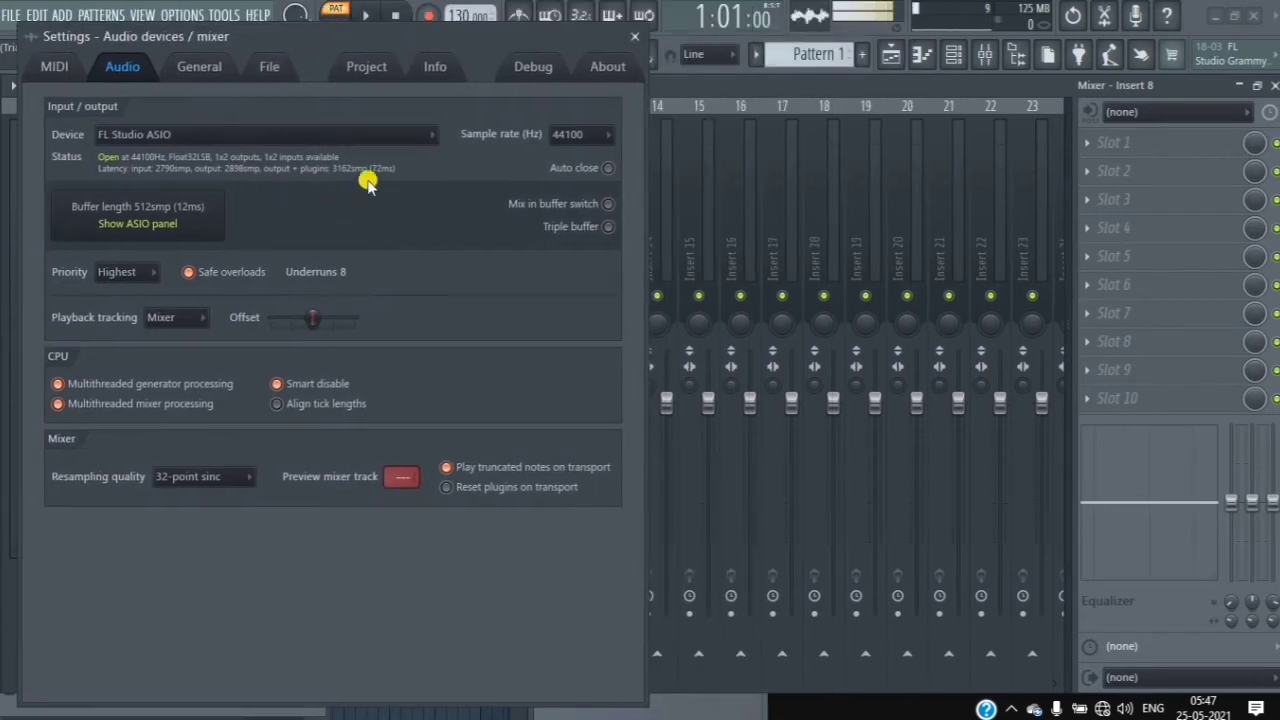
pyautogui.moveTo(306, 41); pyautogui.dragTo(282, 83)
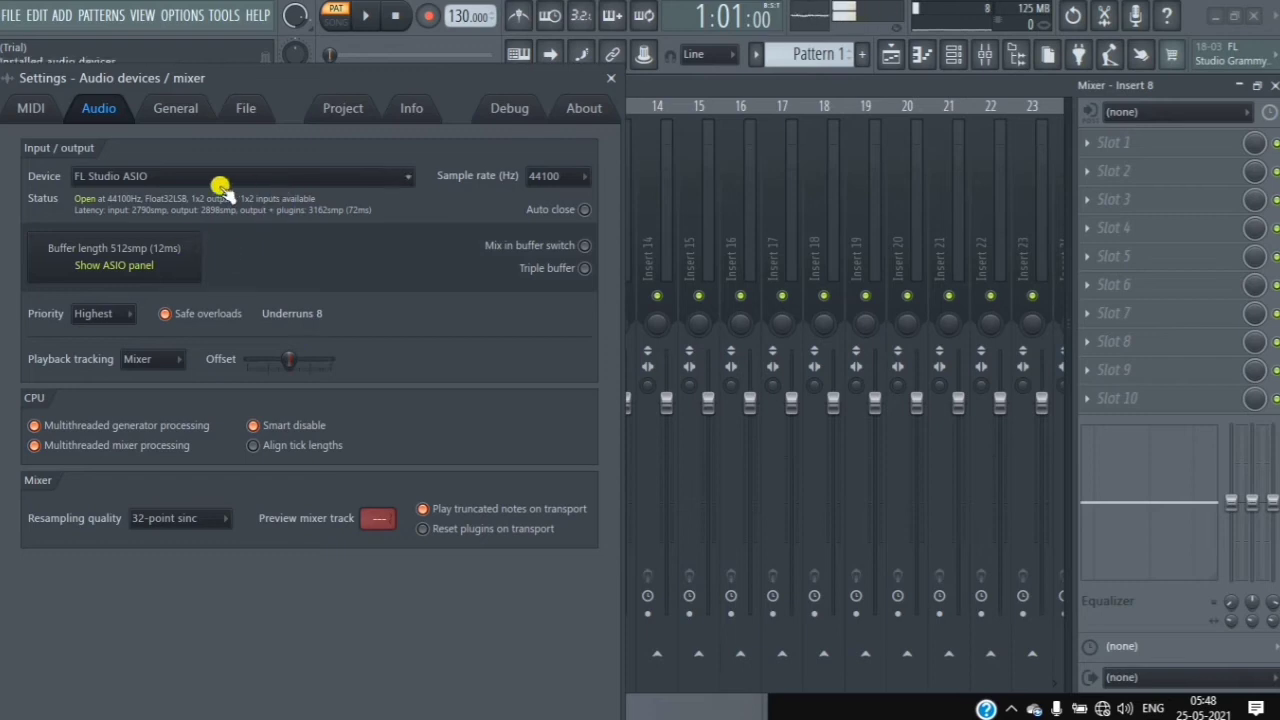
# - Choose FL Studio ASIO as the audio device and 44100 Hz as the sample rate
pyautogui.click(408, 178)
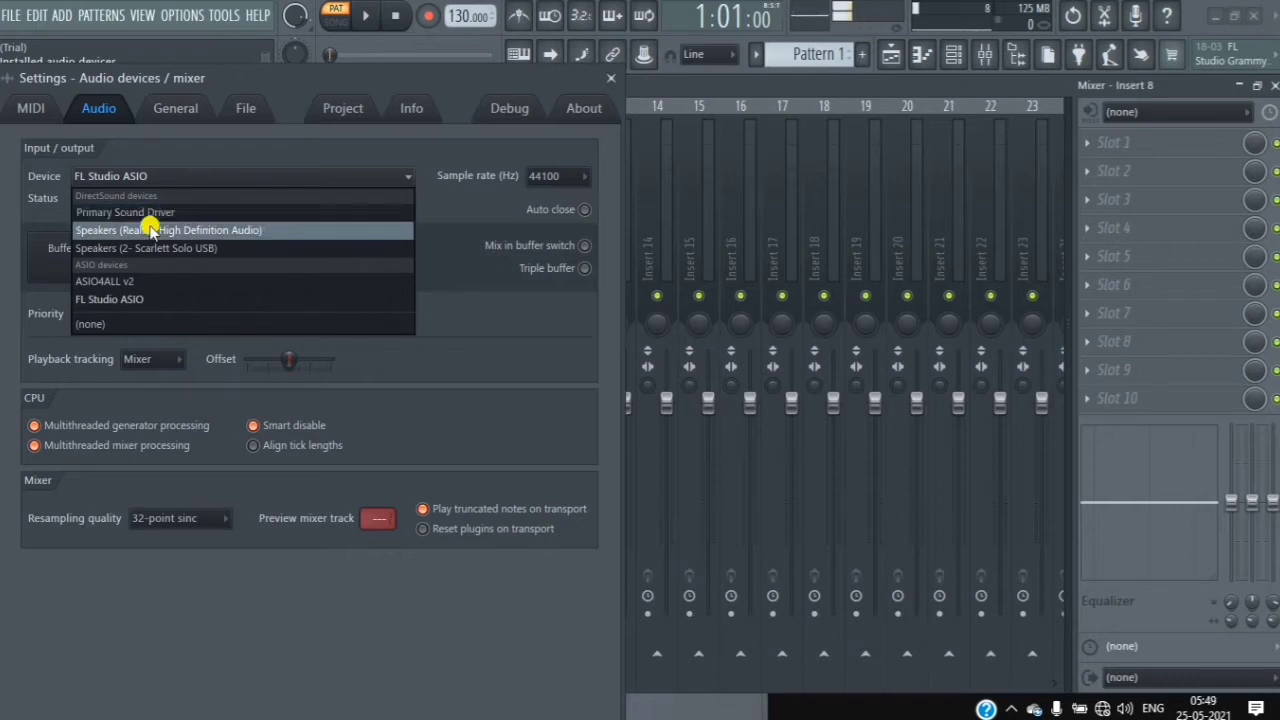
pyautogui.click(155, 302)
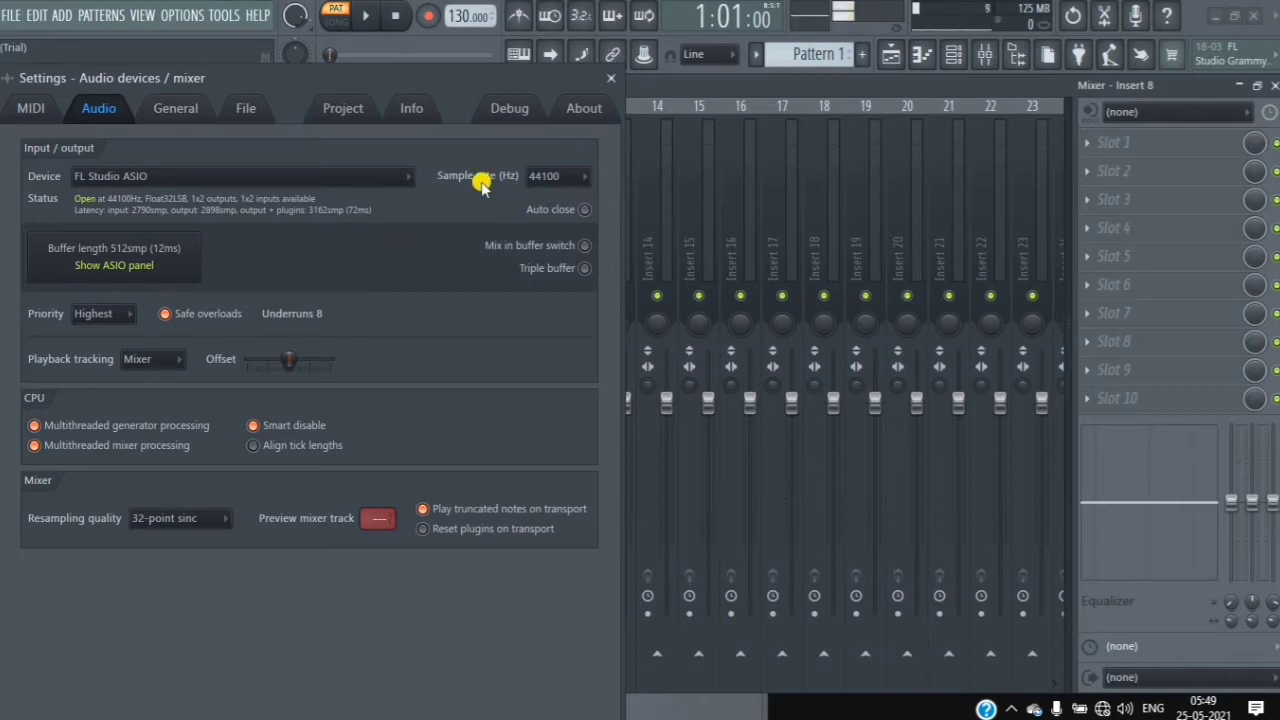
pyautogui.click(589, 177)
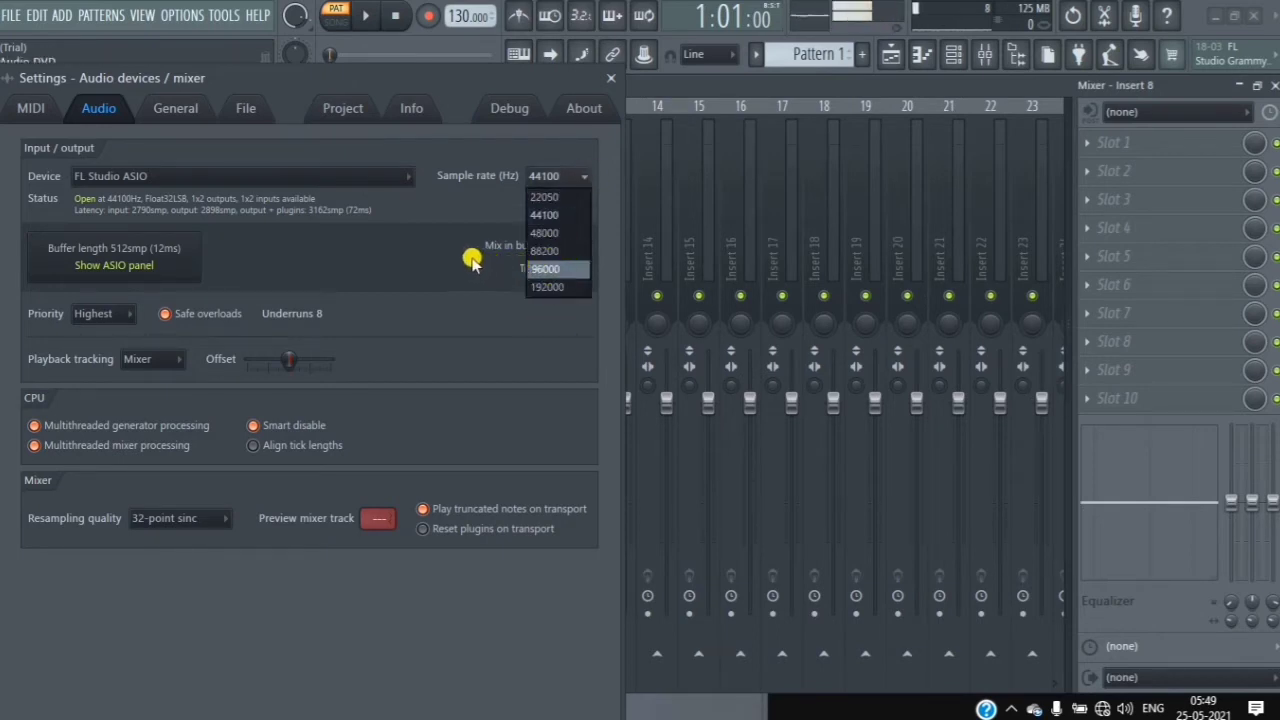
pyautogui.click(563, 218)
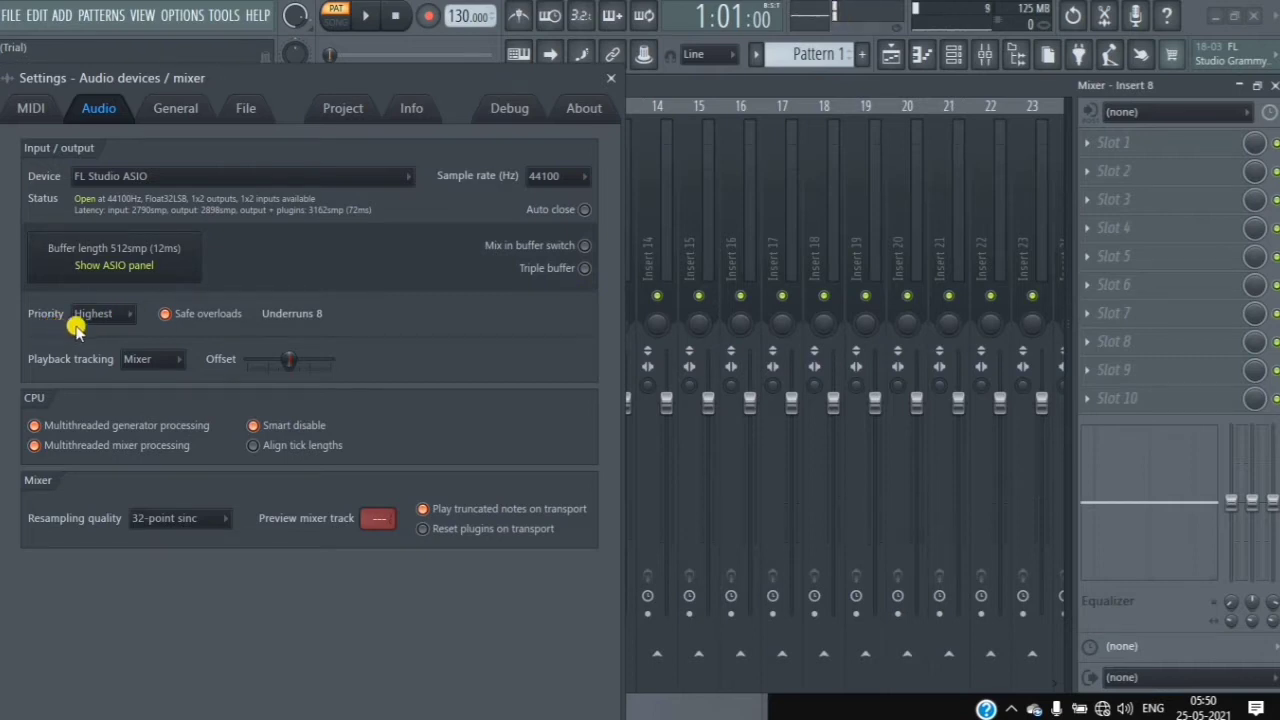
# - Set the audio priority to Highest and the playback tracking to Mixer
pyautogui.click(120, 320)
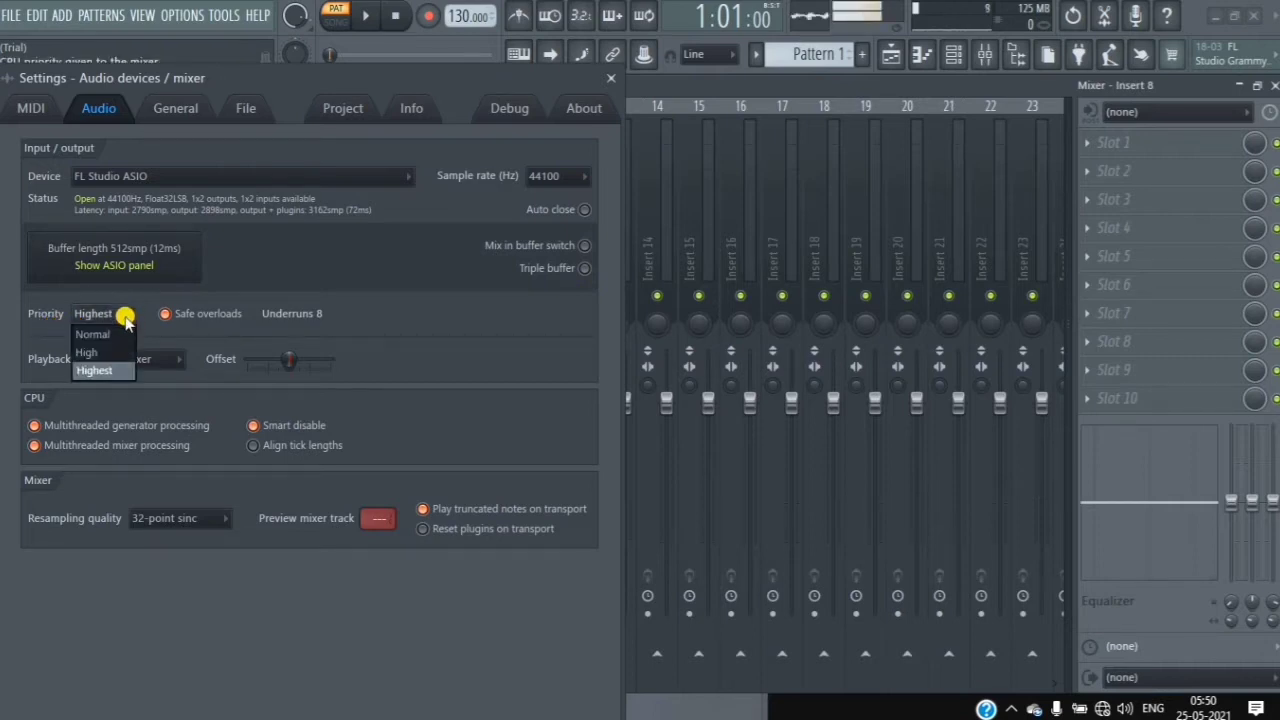
pyautogui.click(117, 372)
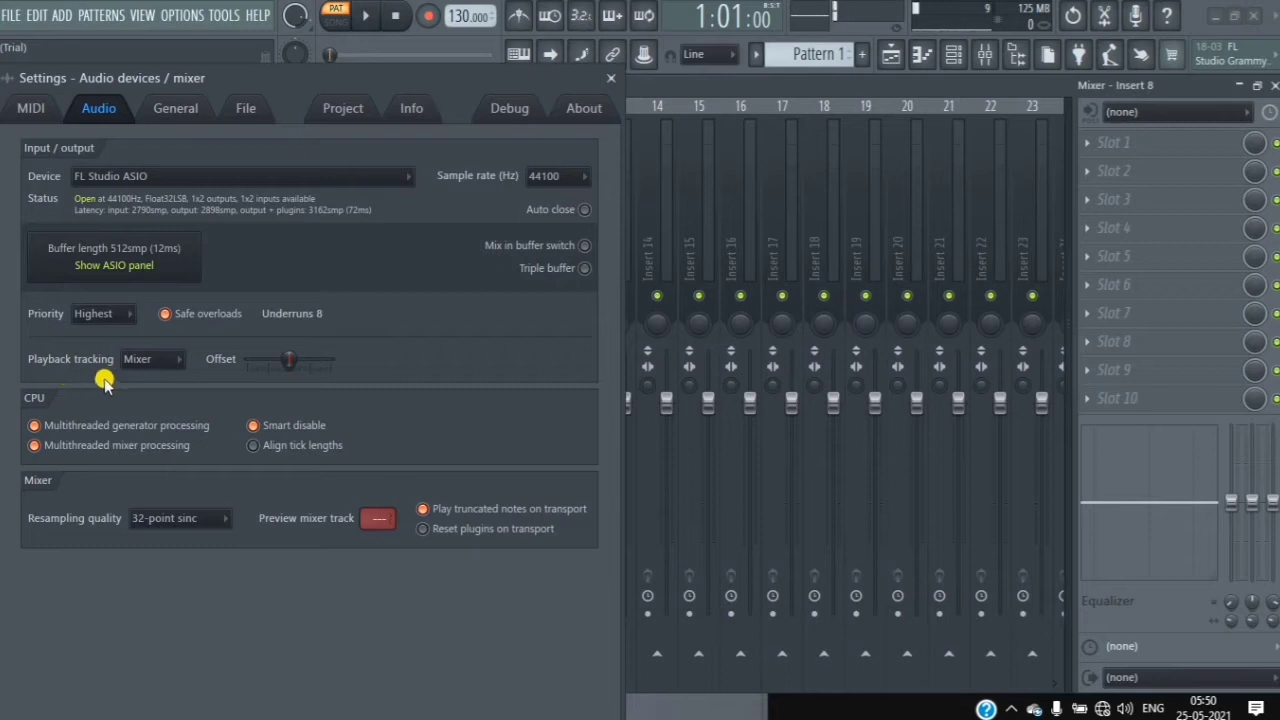
pyautogui.click(176, 360)
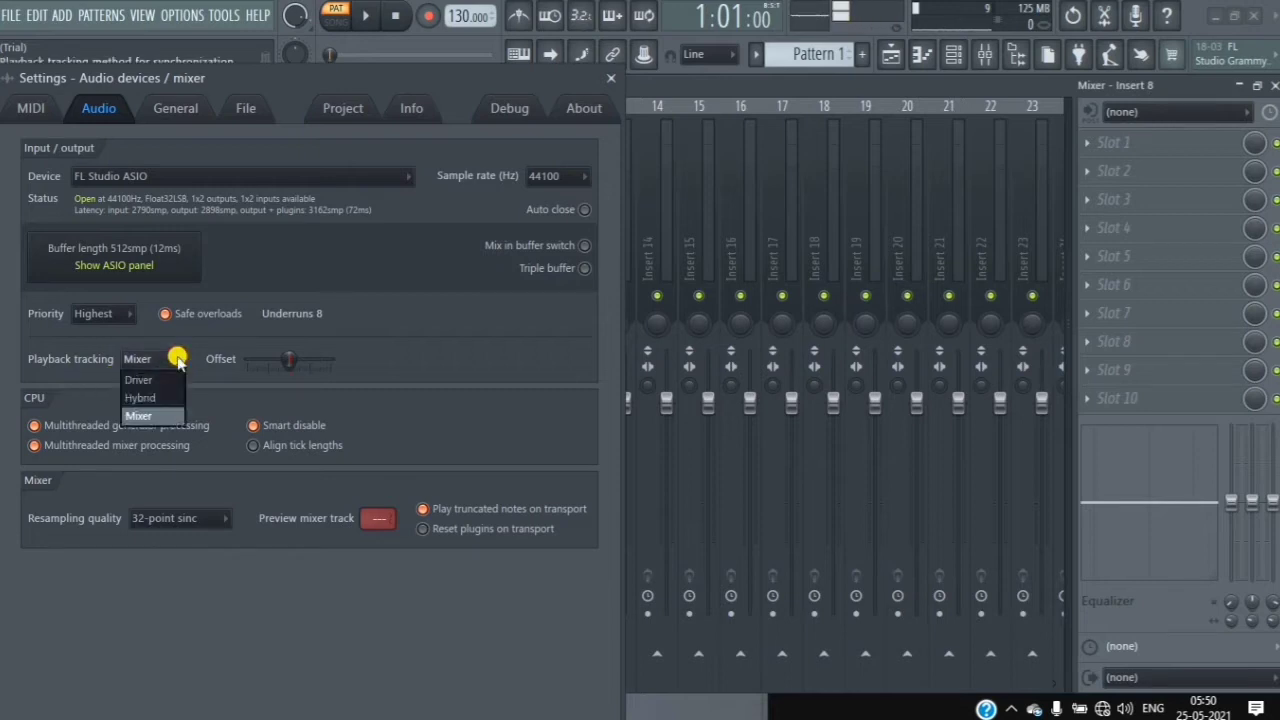
pyautogui.click(167, 416)
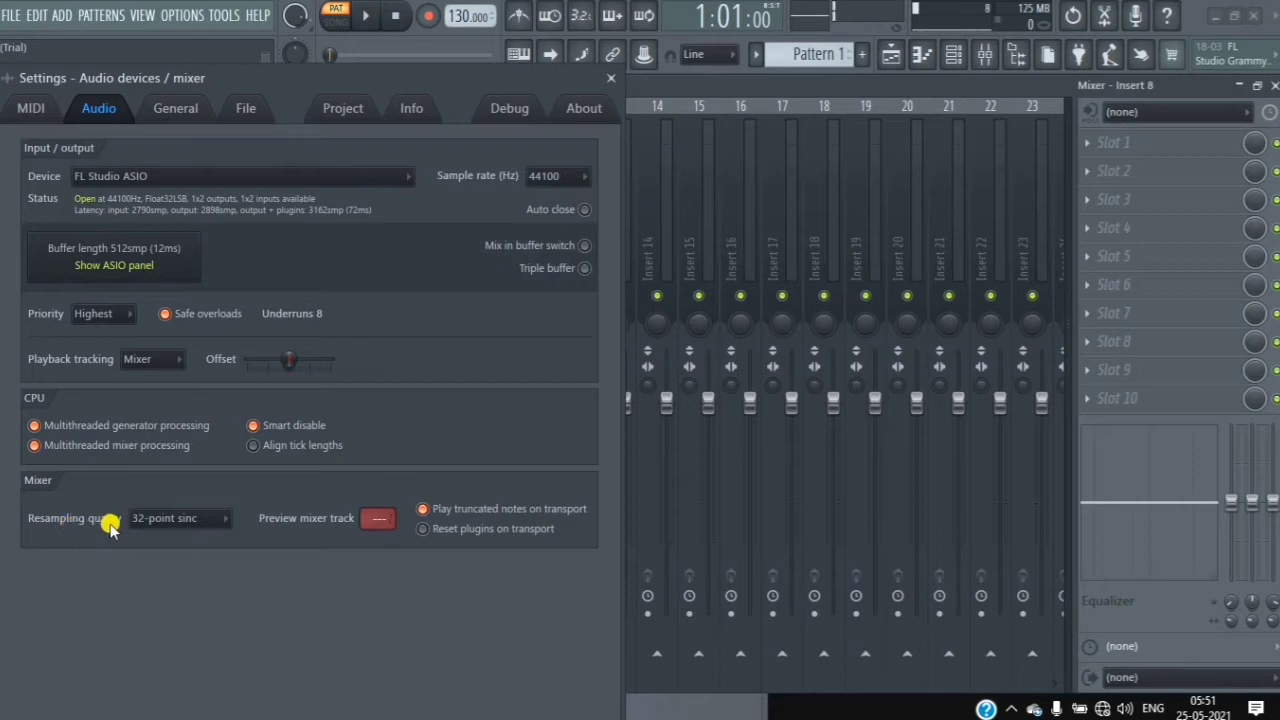
# - Set the mixer resampling quality to 32-point sinc and close the settings after a look at the general options
pyautogui.click(224, 521)
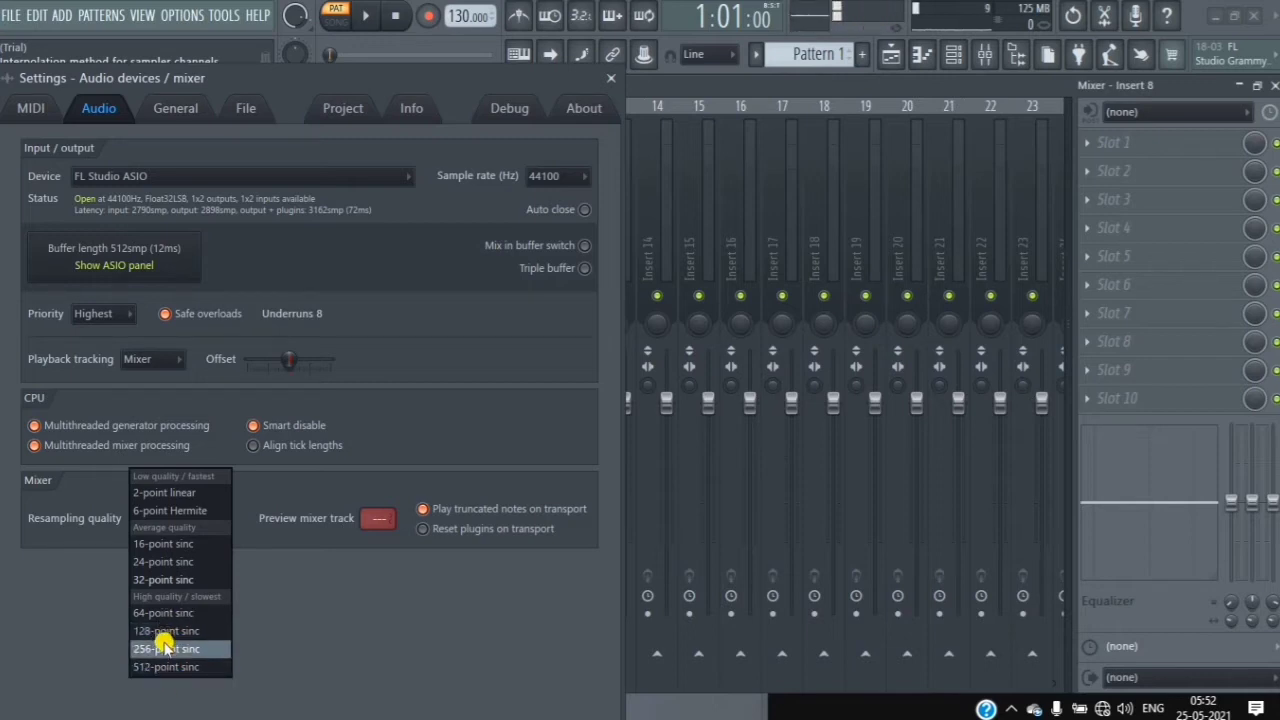
pyautogui.click(181, 581)
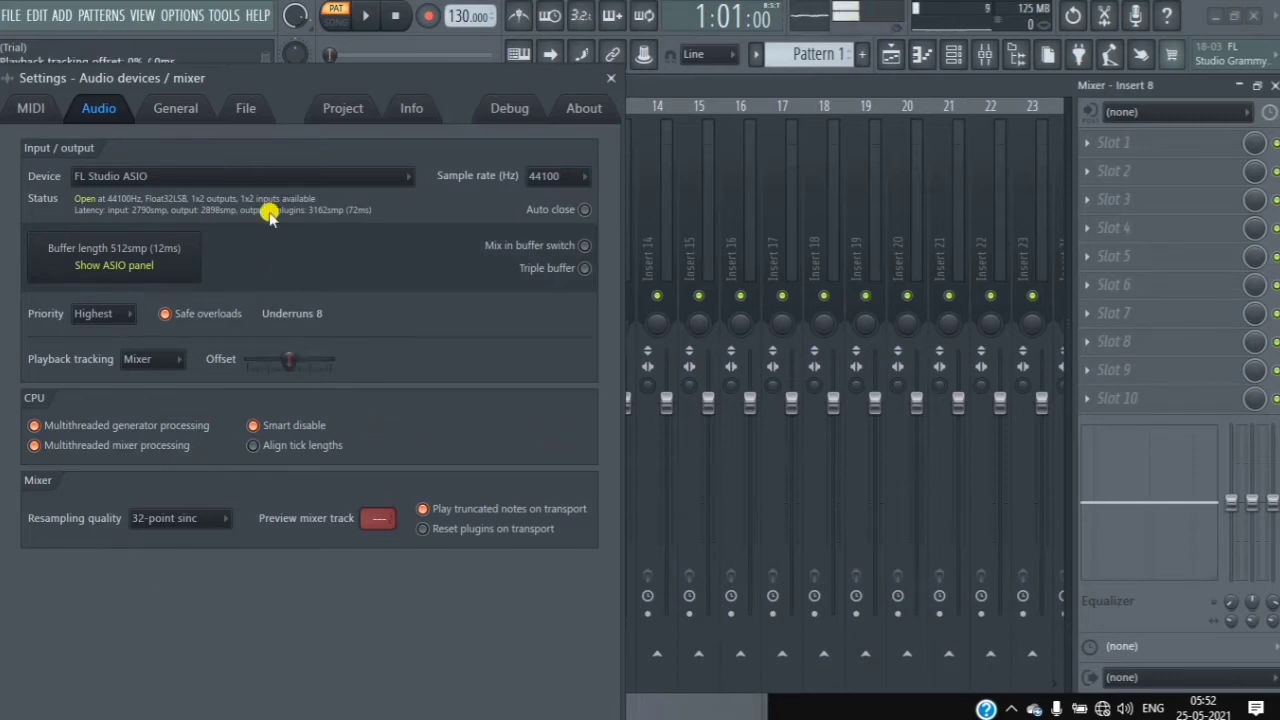
pyautogui.click(180, 110)
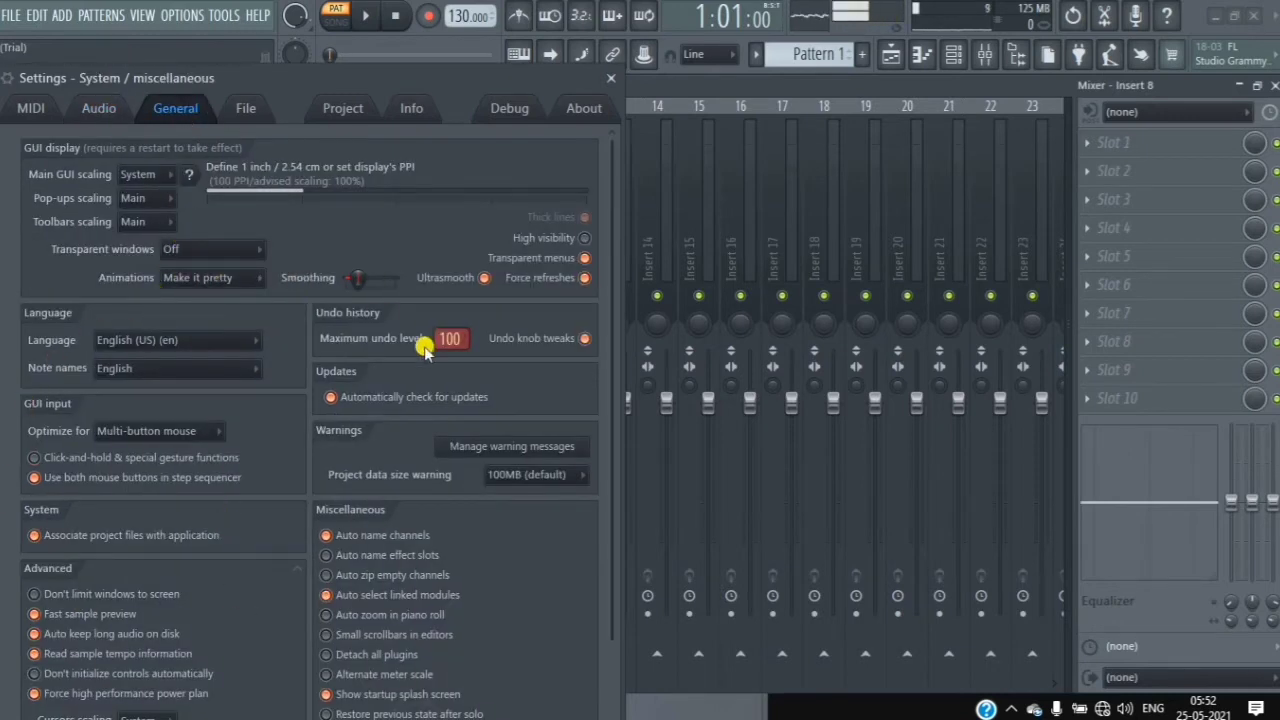
pyautogui.click(620, 80)
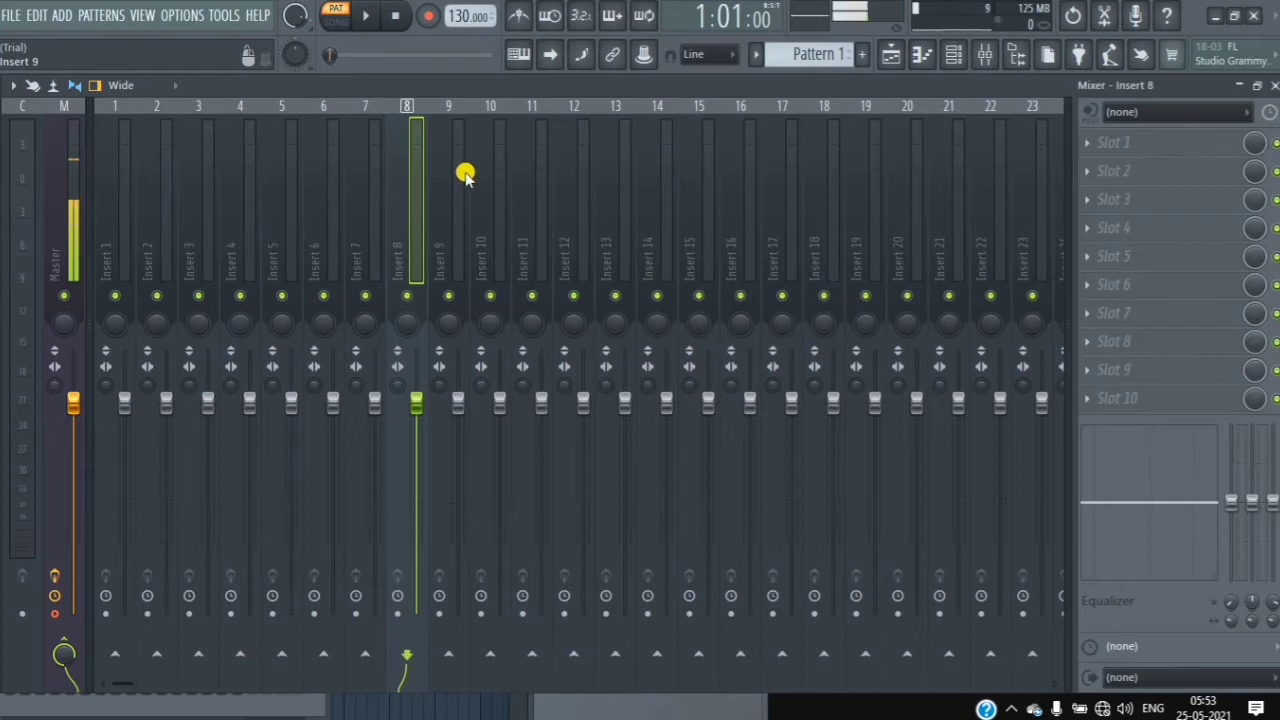
# - Rename the Insert 8 mixer track using the Vocal name preset
pyautogui.rightClick(416, 183)
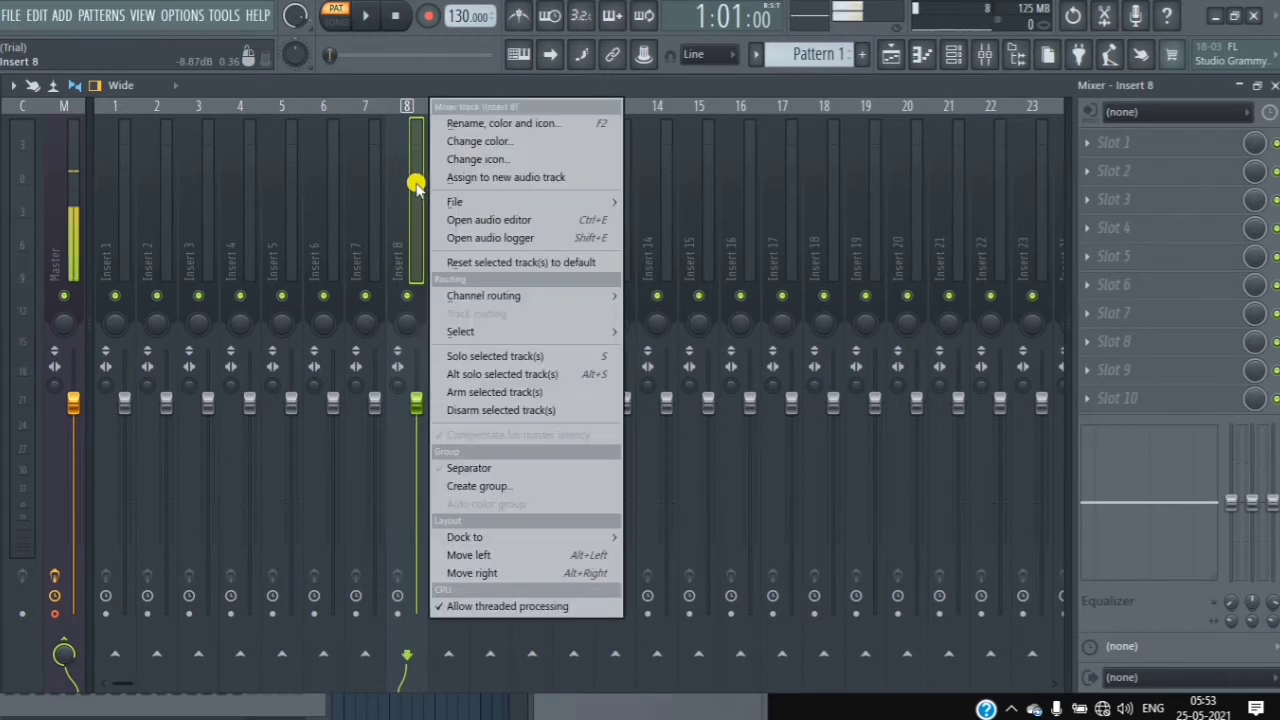
pyautogui.click(500, 125)
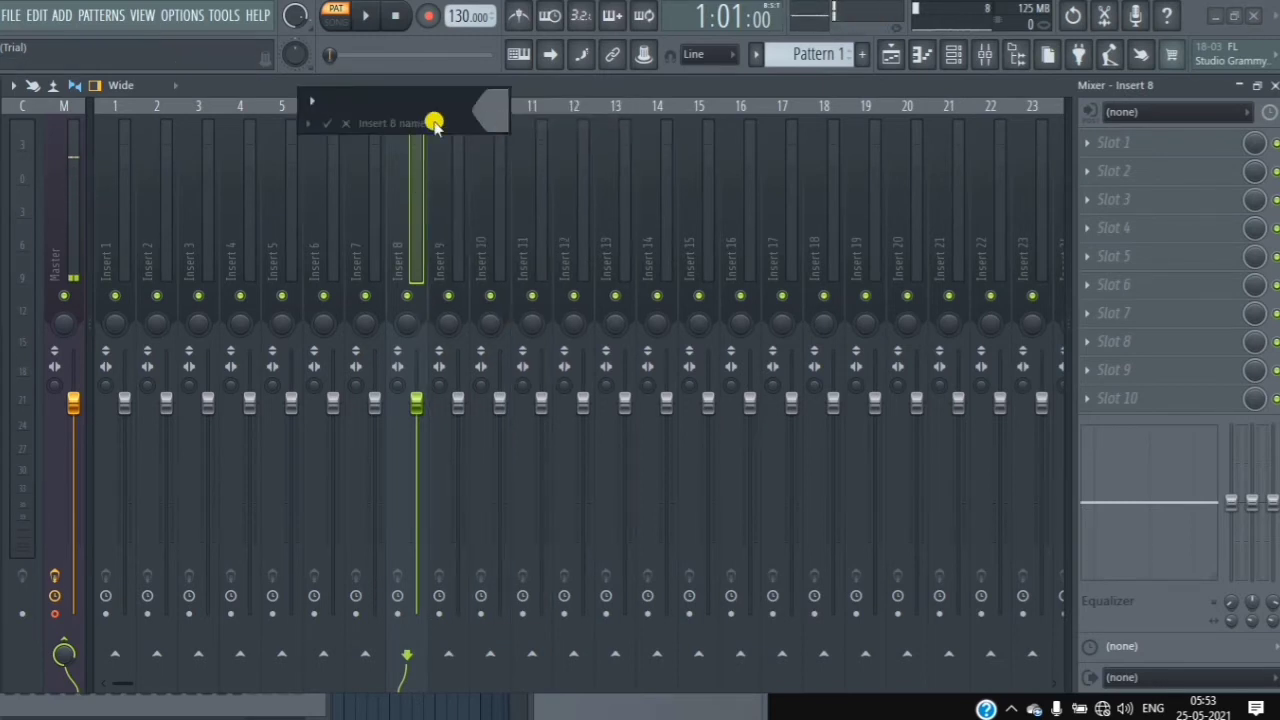
pyautogui.click(308, 124)
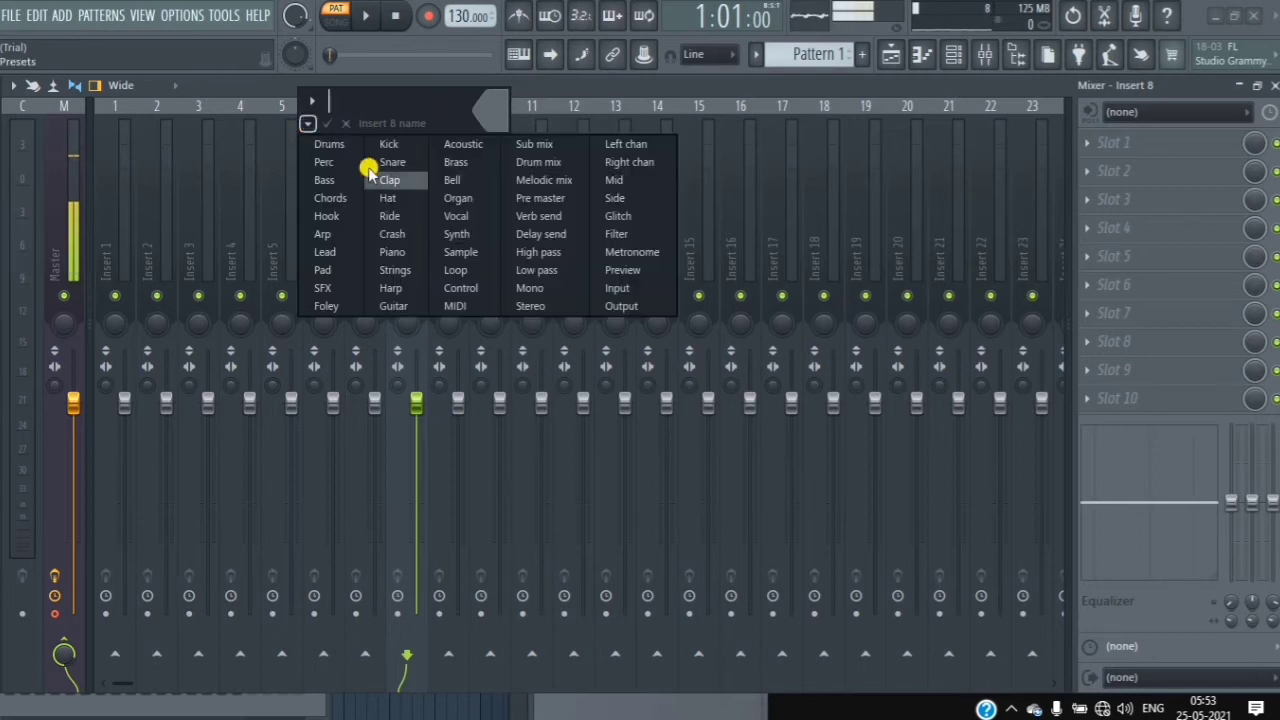
pyautogui.click(467, 220)
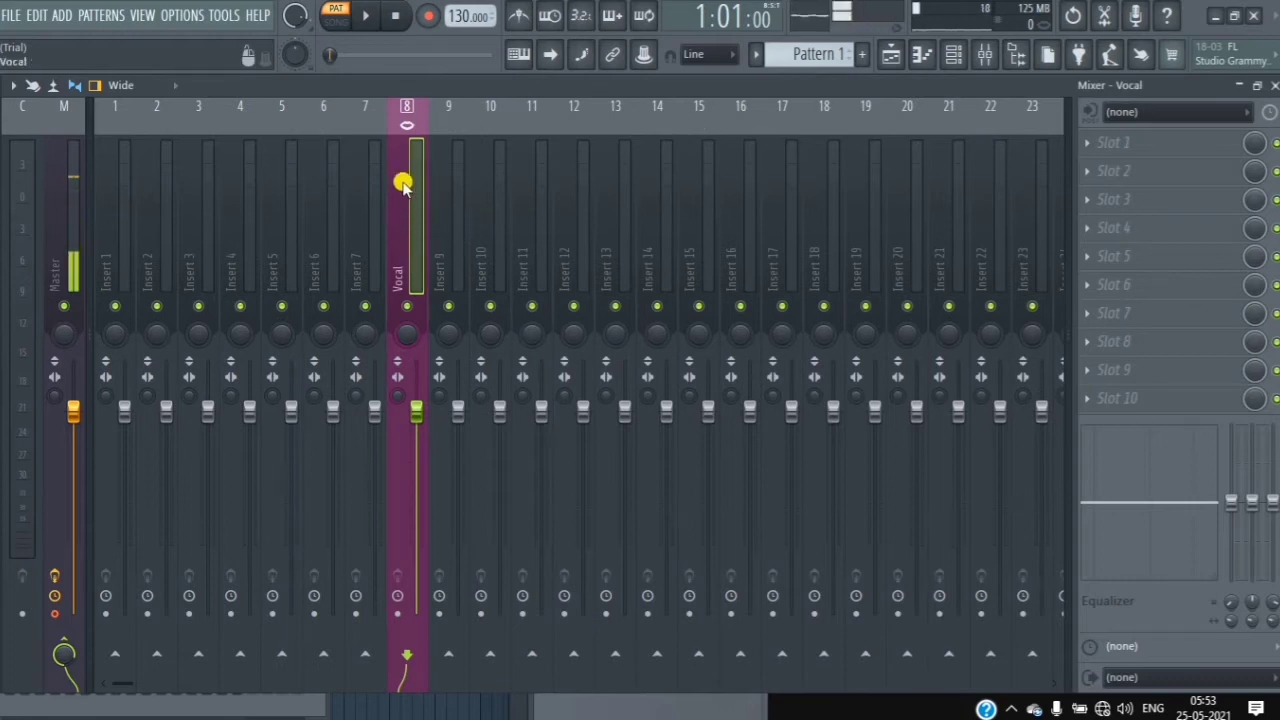
# - Change the Vocal mixer track's color to deep pink (#EA15AF)
pyautogui.rightClick(409, 114)
pyautogui.click(478, 141)
pyautogui.click(769, 116)
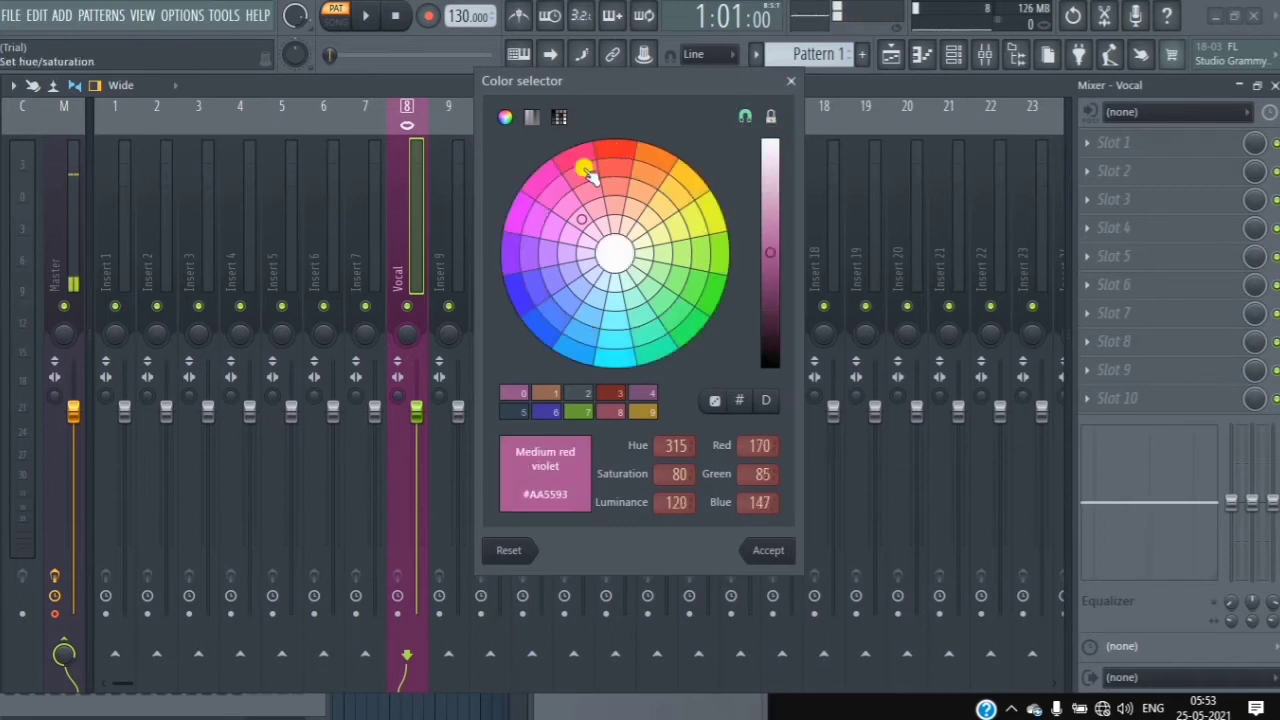
pyautogui.click(540, 179)
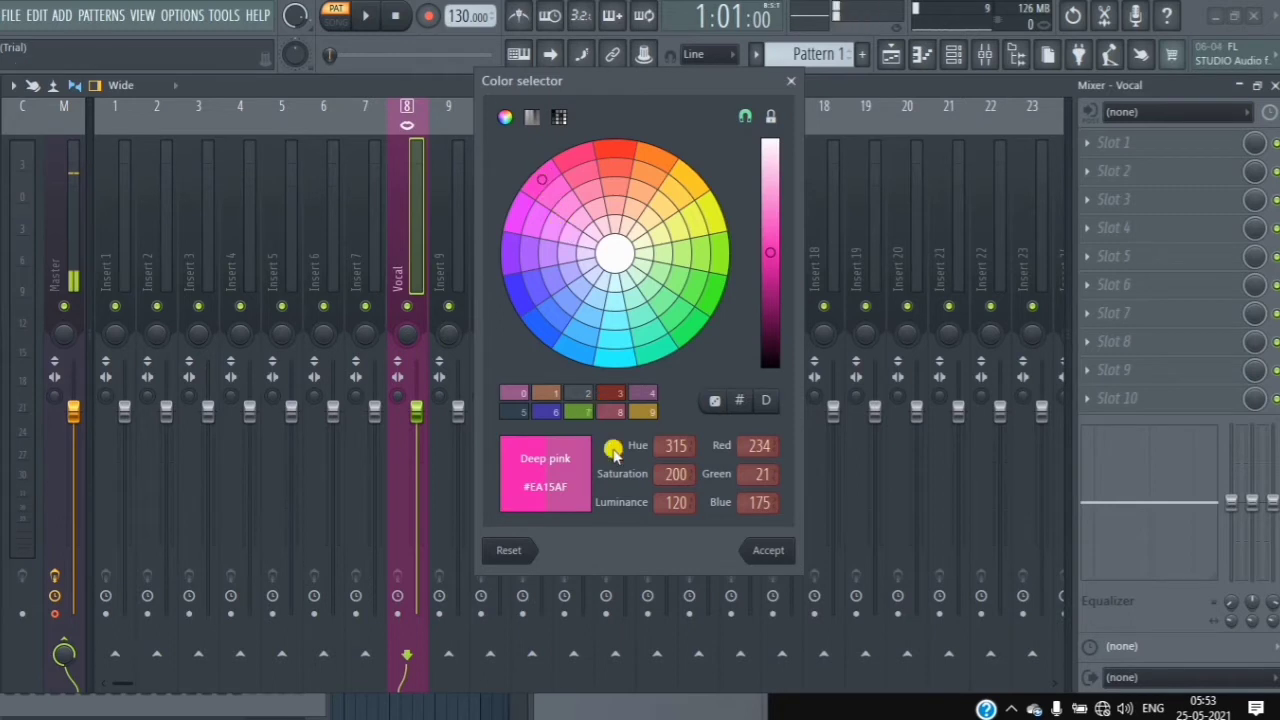
pyautogui.click(762, 552)
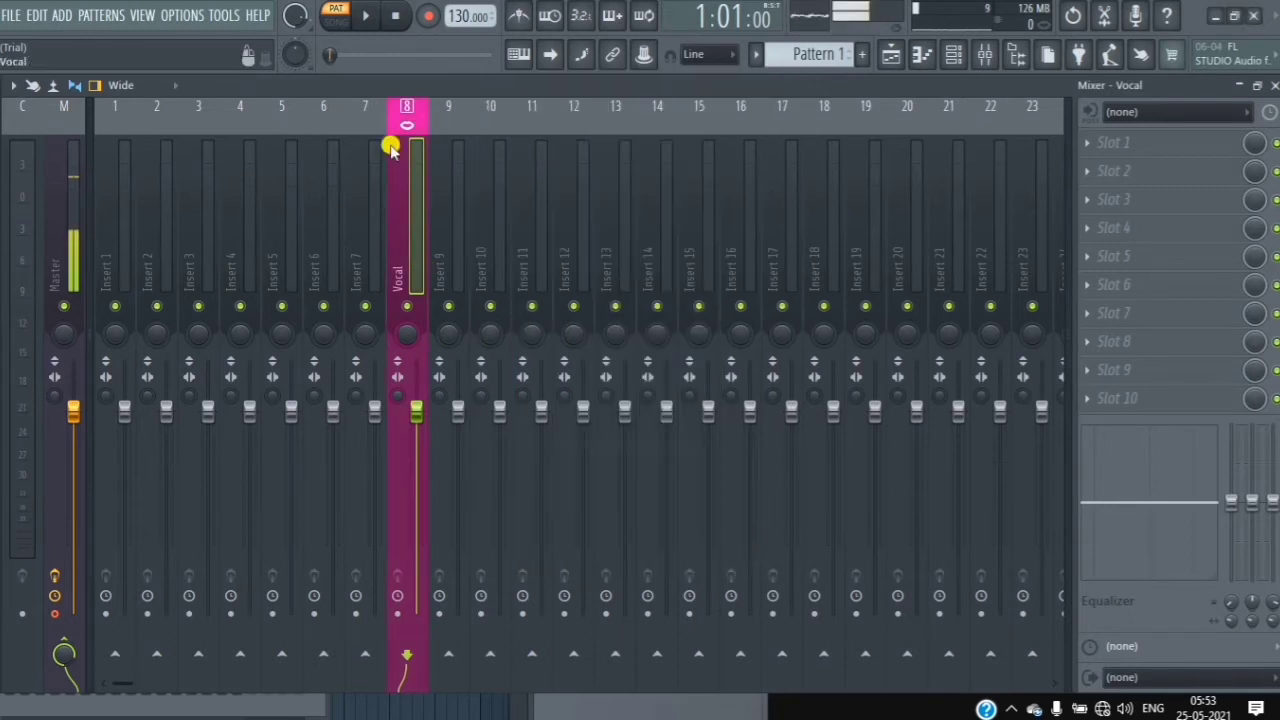
# - Rename the Insert 12 mixer track with the custom name "track 1"
pyautogui.click(583, 148)
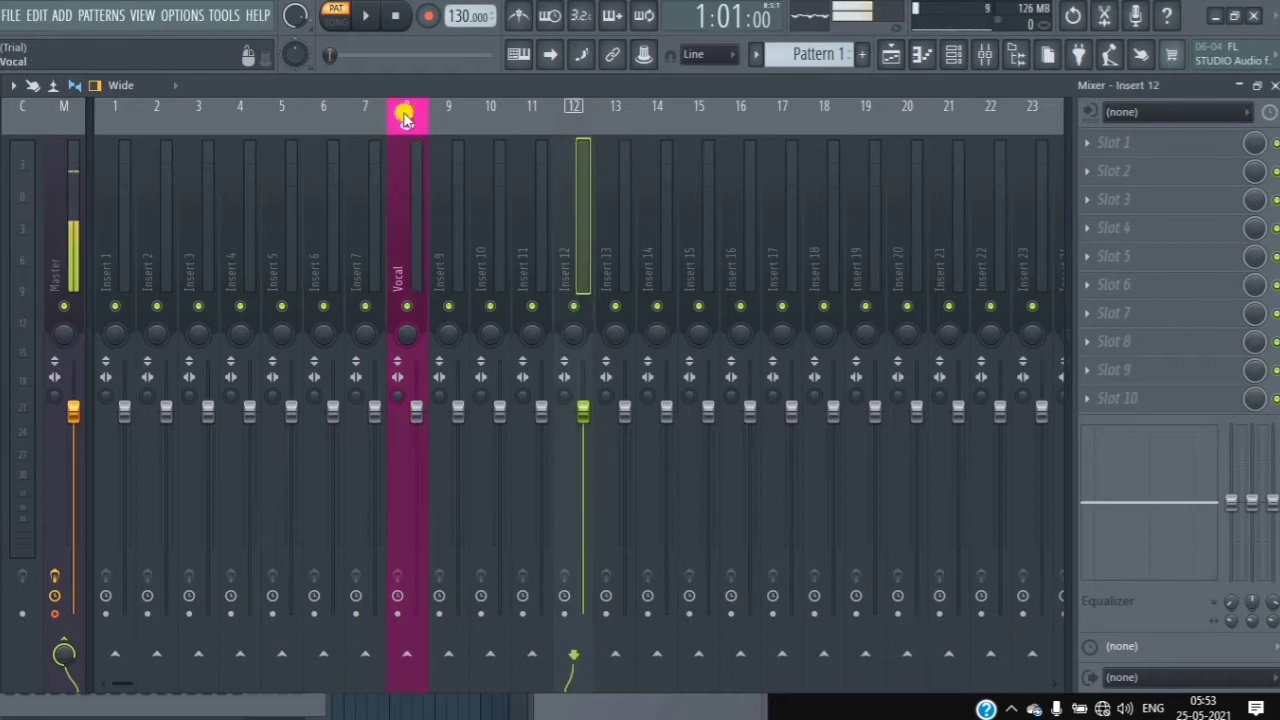
pyautogui.rightClick(572, 106)
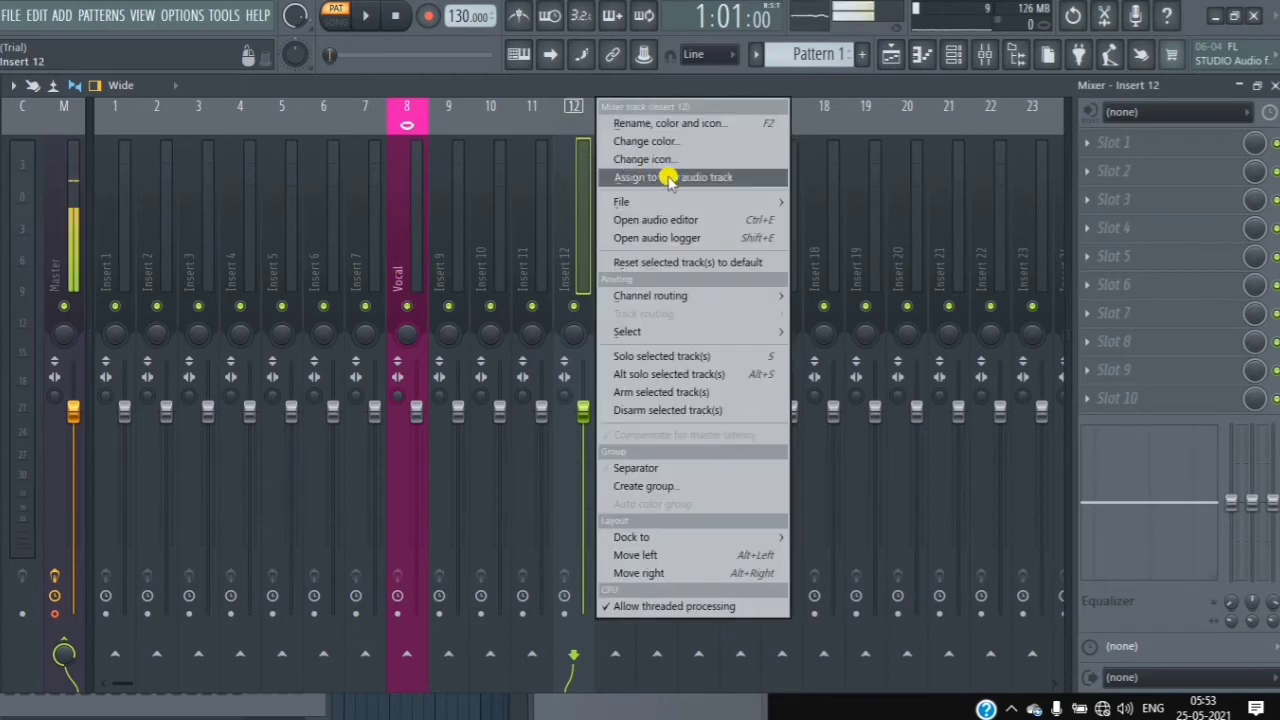
pyautogui.click(663, 123)
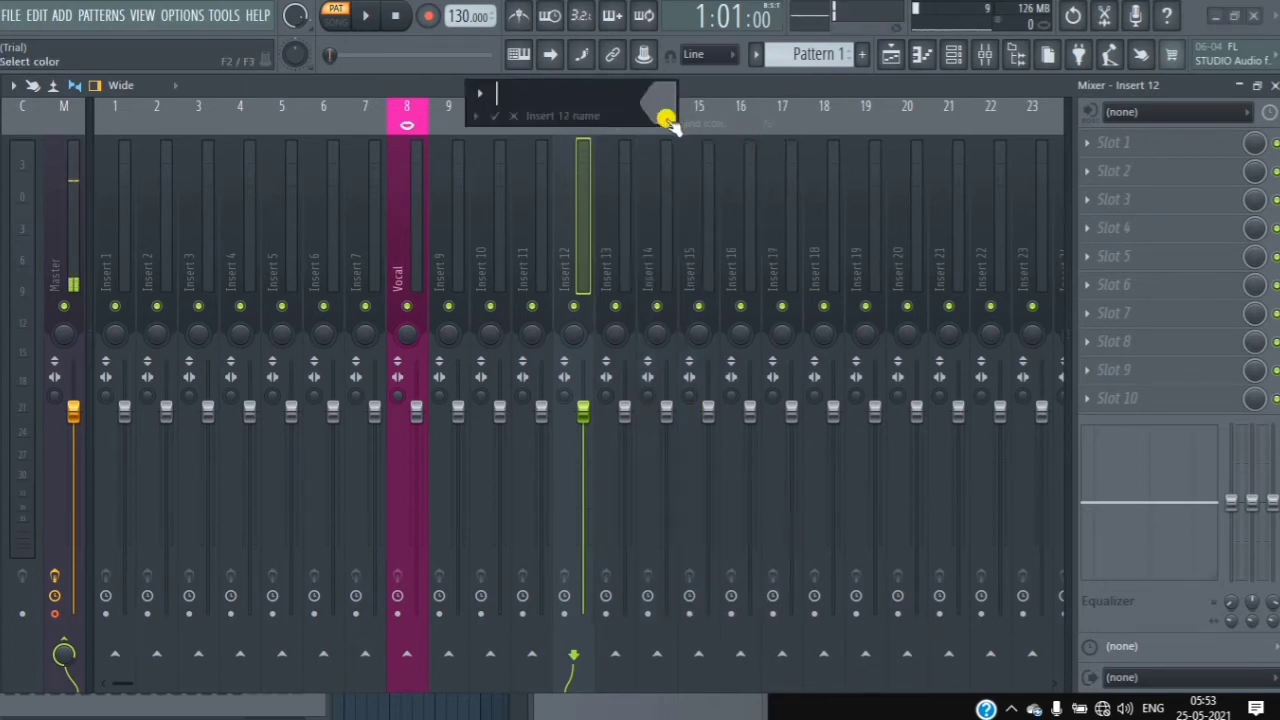
pyautogui.click(478, 113)
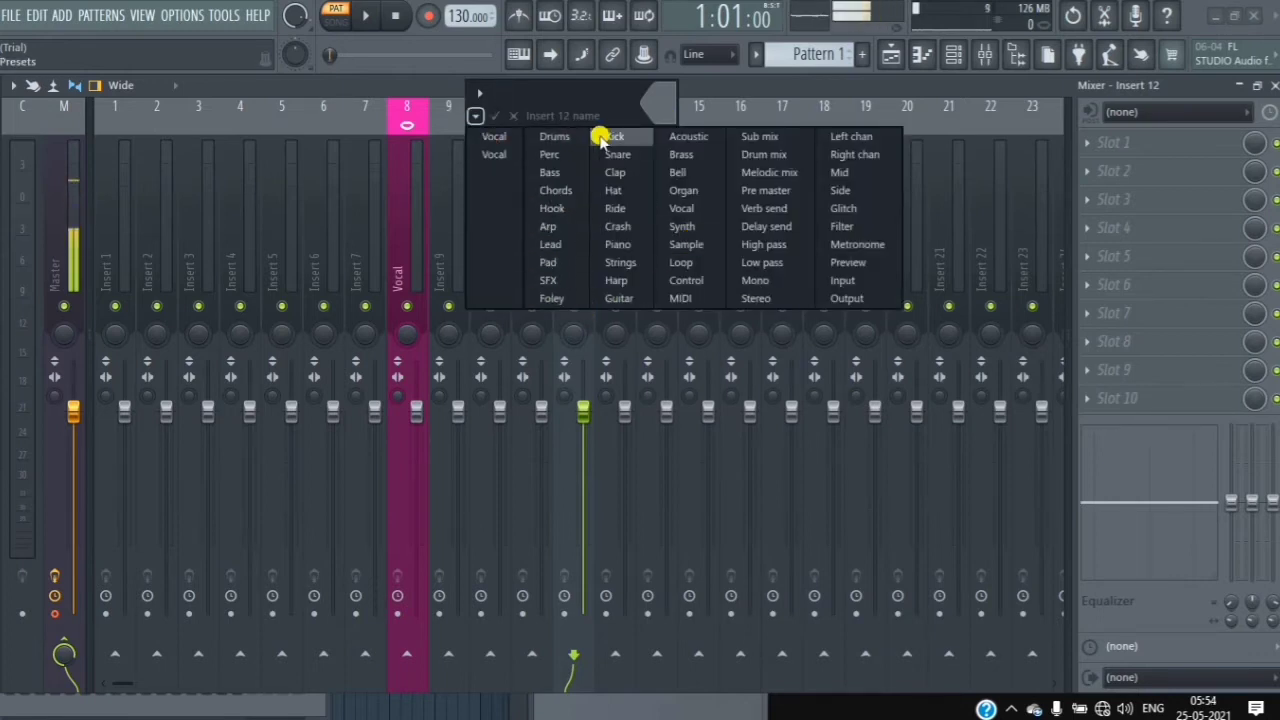
pyautogui.click(516, 90)
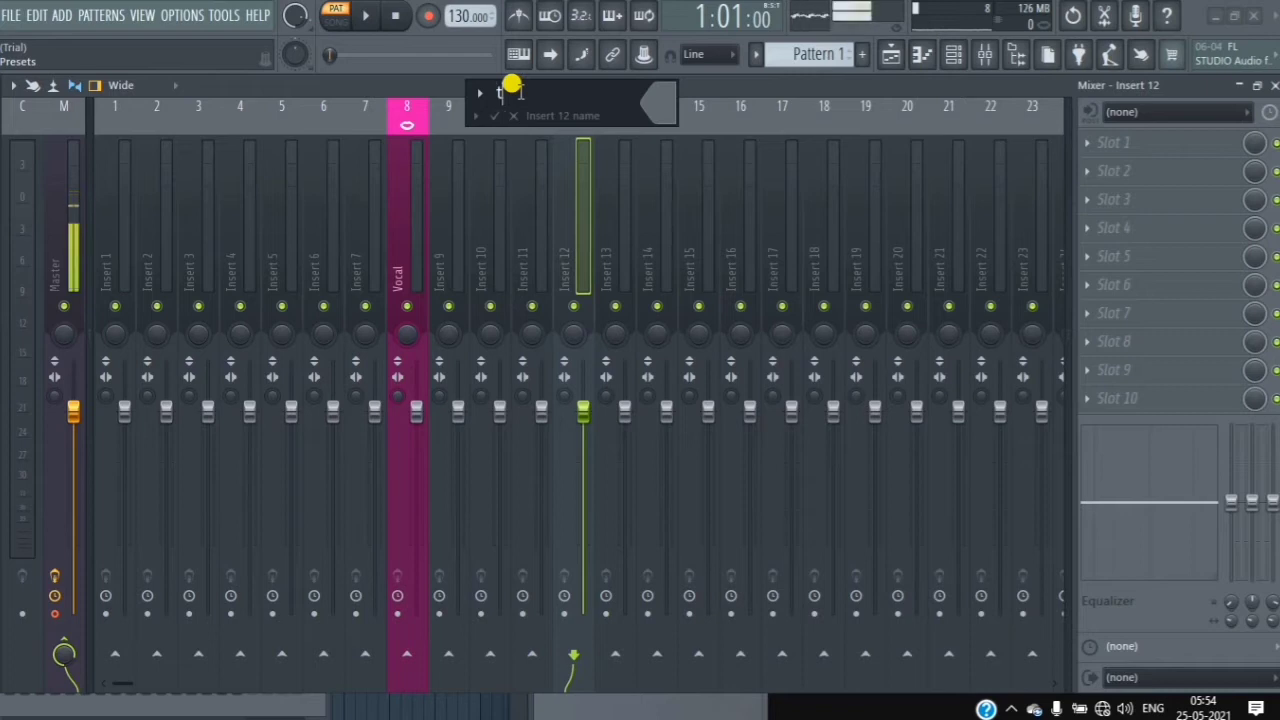
pyautogui.write('track 1')
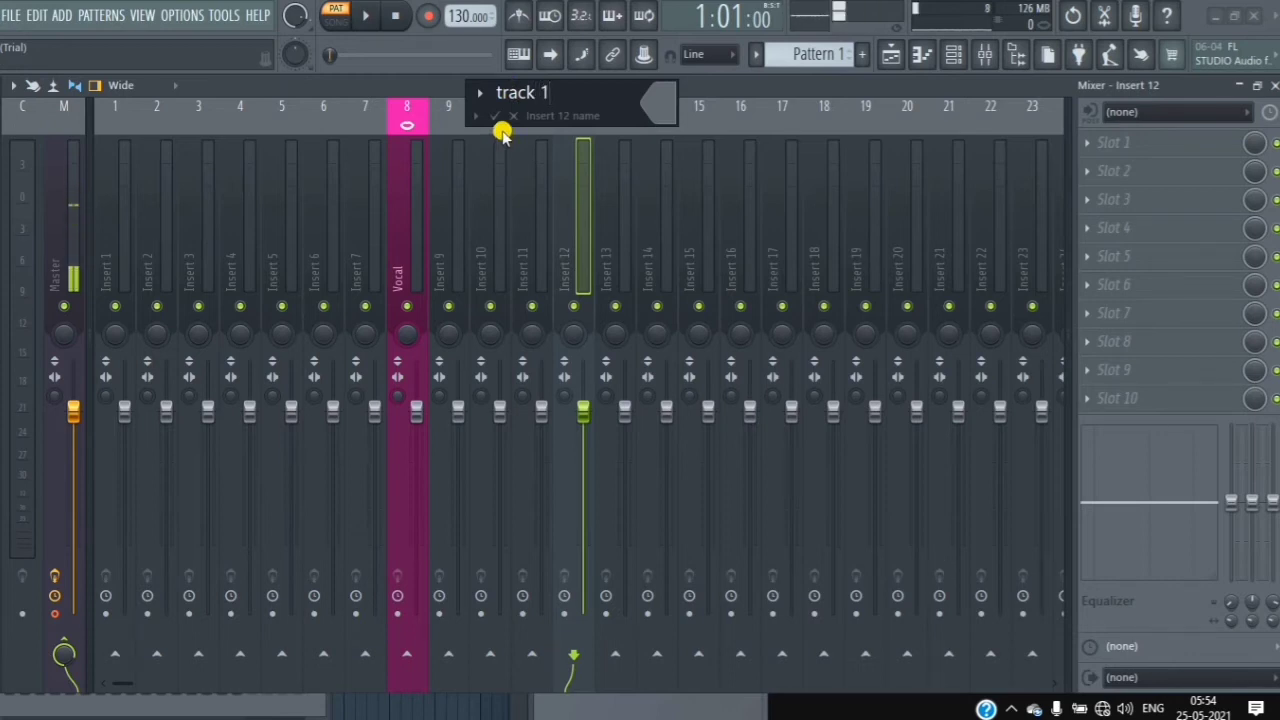
pyautogui.click(497, 117)
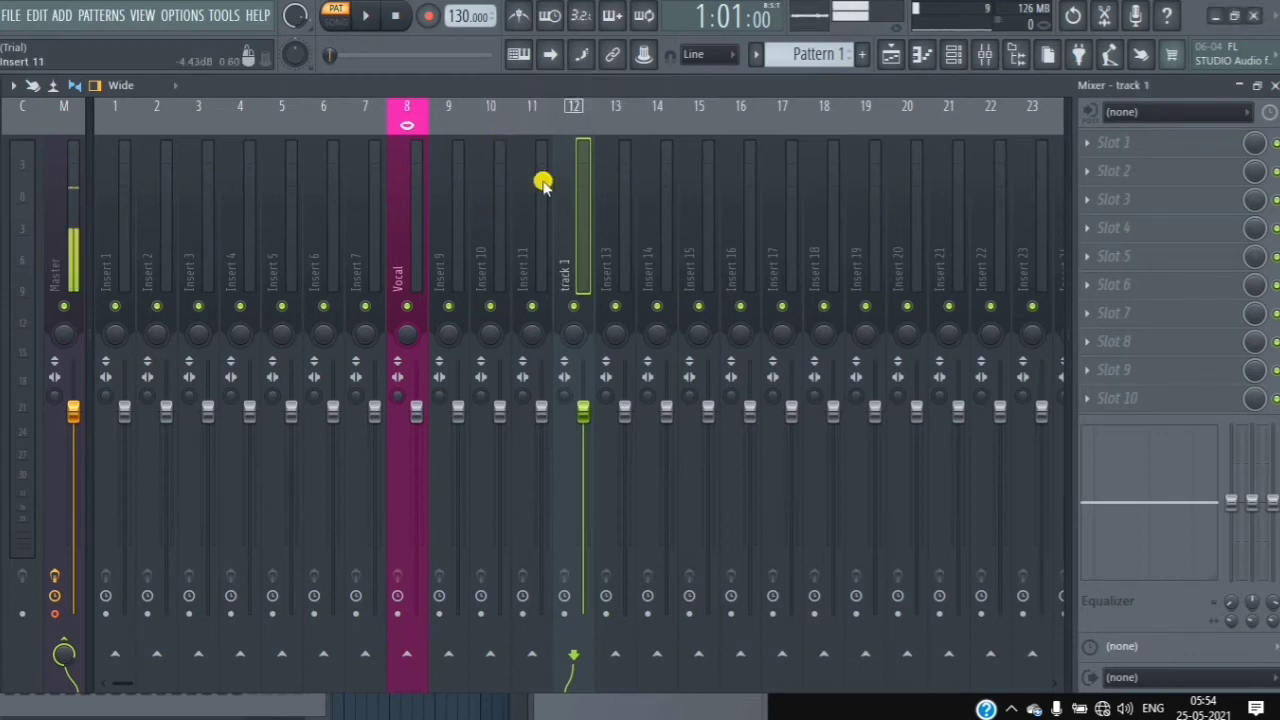
# - Assign the saxophone icon to the "track 1" mixer track
pyautogui.rightClick(575, 163)
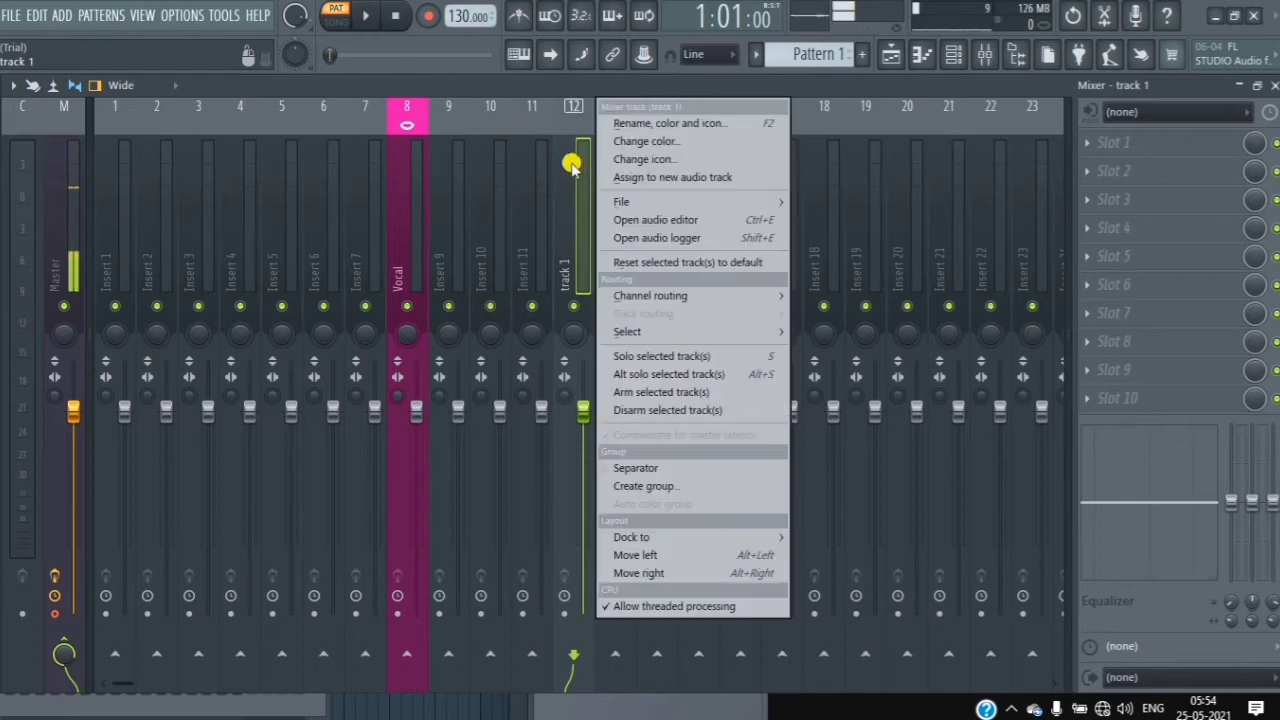
pyautogui.click(664, 162)
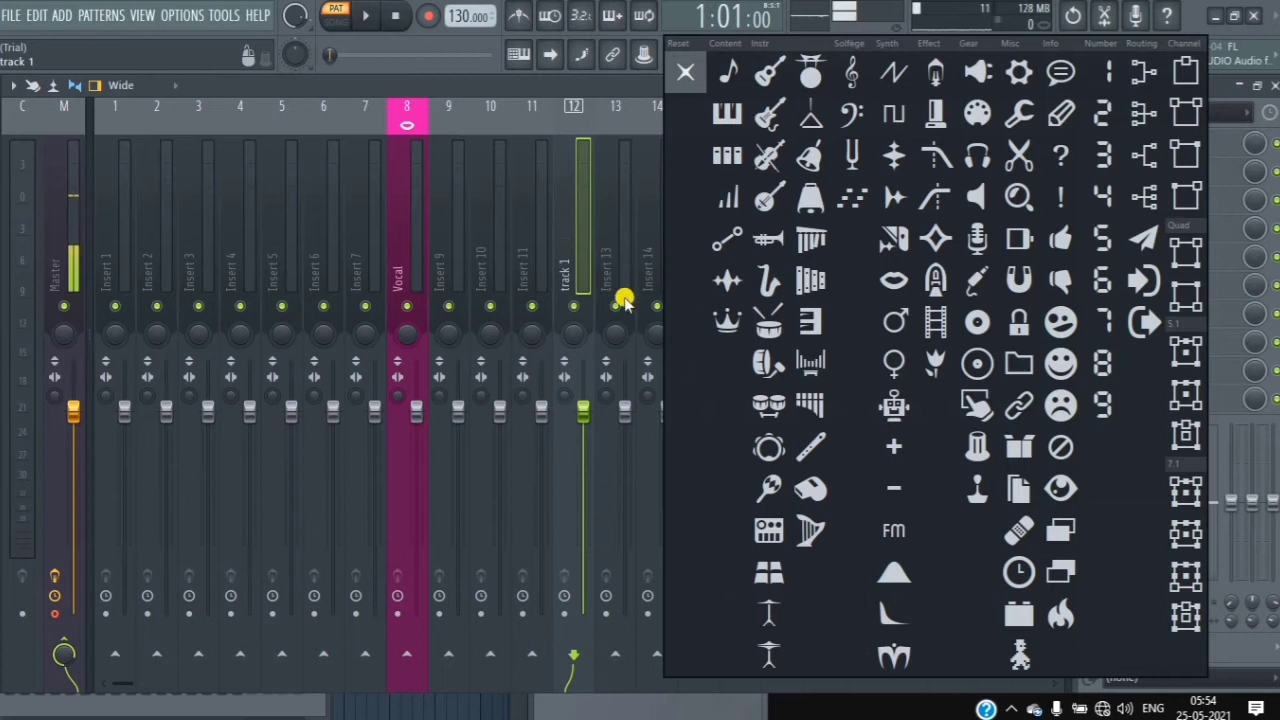
pyautogui.click(770, 283)
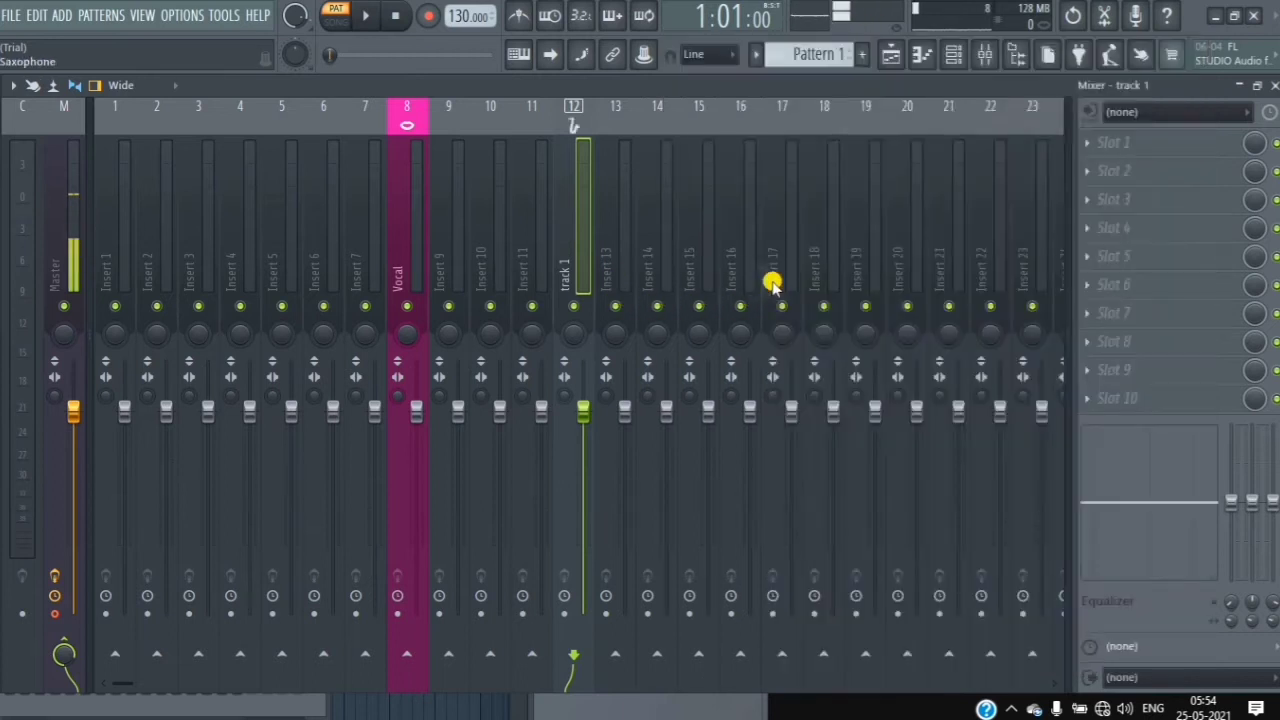
# - Change the "track 1" mixer track's color to lime green (#23C212)
pyautogui.rightClick(567, 186)
pyautogui.click(660, 146)
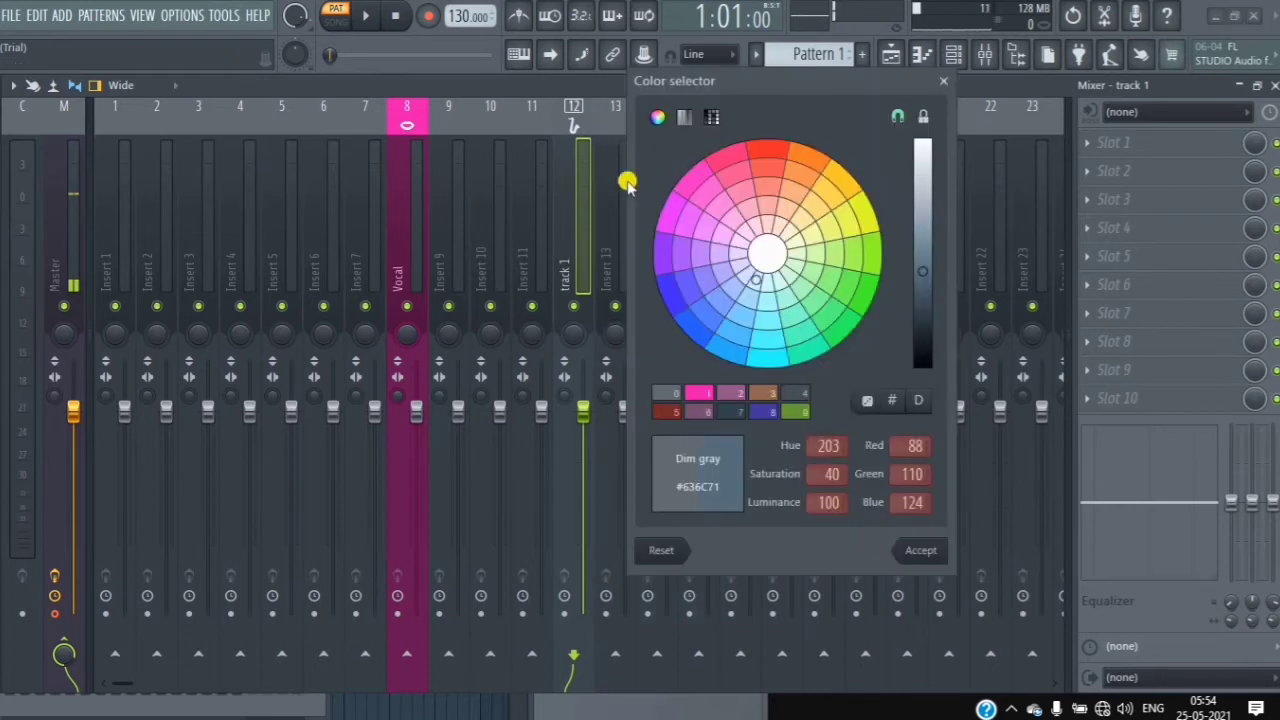
pyautogui.click(866, 293)
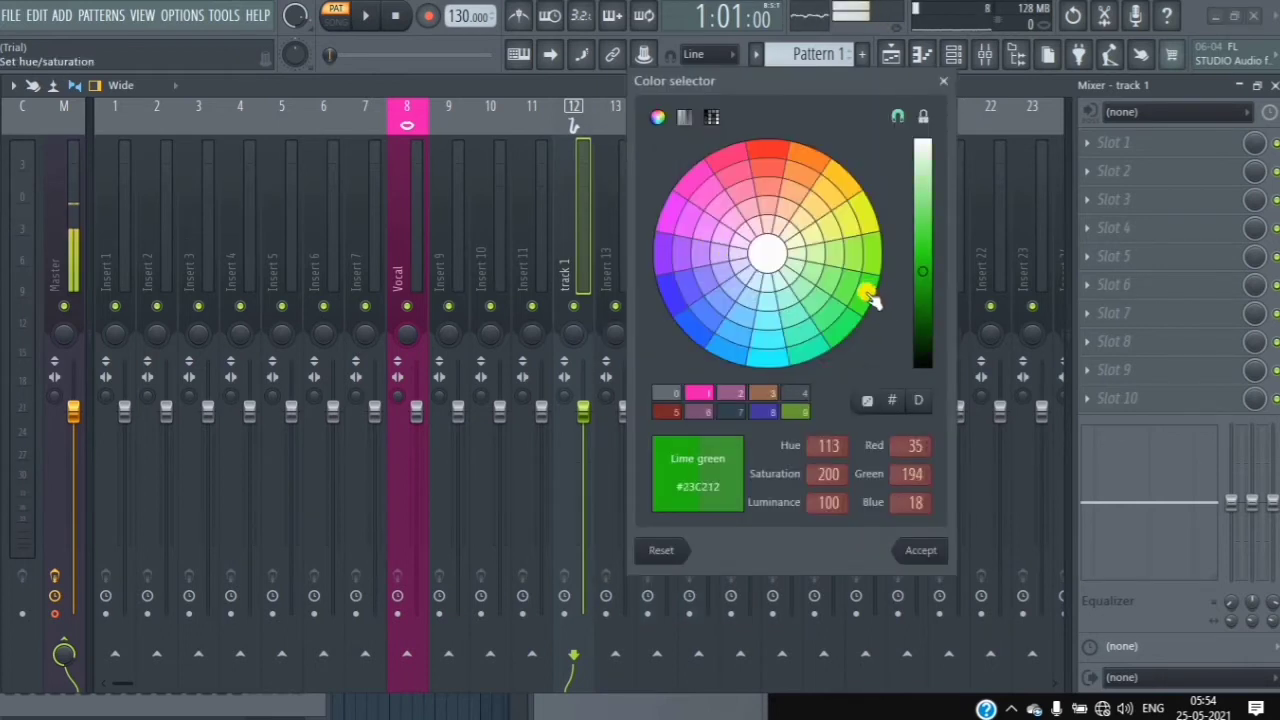
pyautogui.click(920, 550)
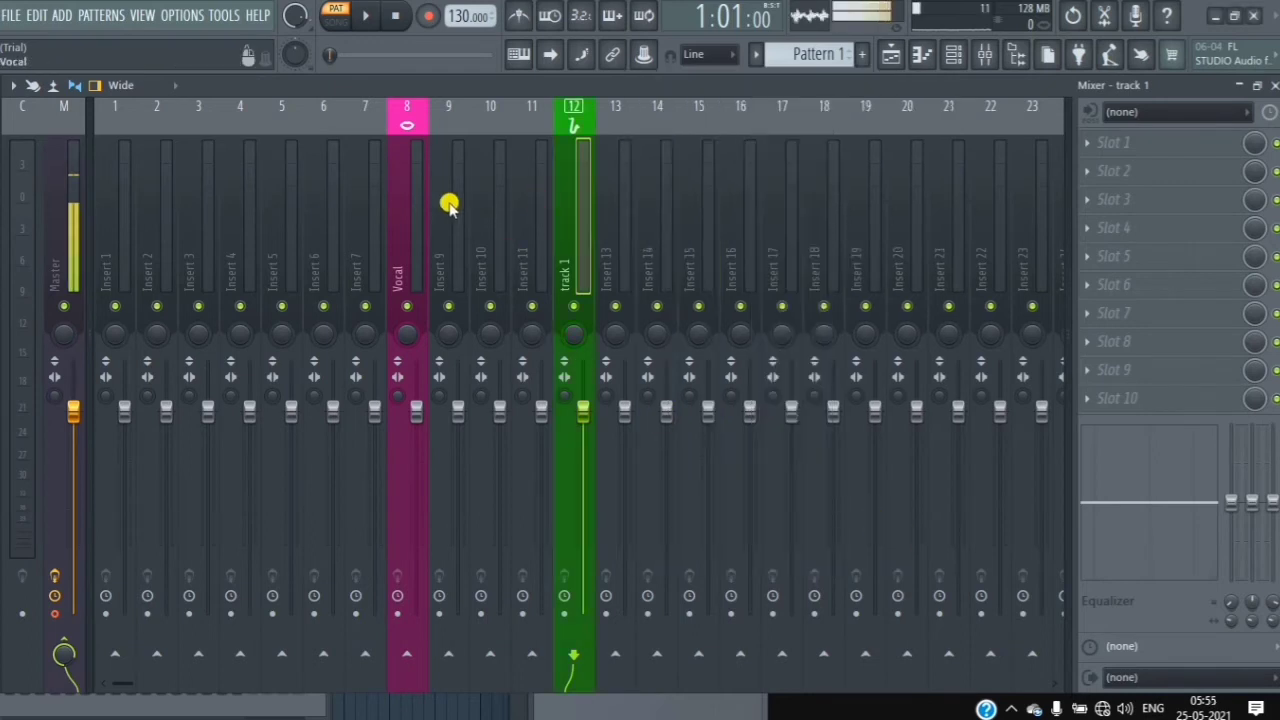
# - Show the playlist at full size and shrink the program window to bring in the audio tracks from the desktop folder
pyautogui.click(945, 60)
pyautogui.moveTo(948, 435); pyautogui.dragTo(690, 190)
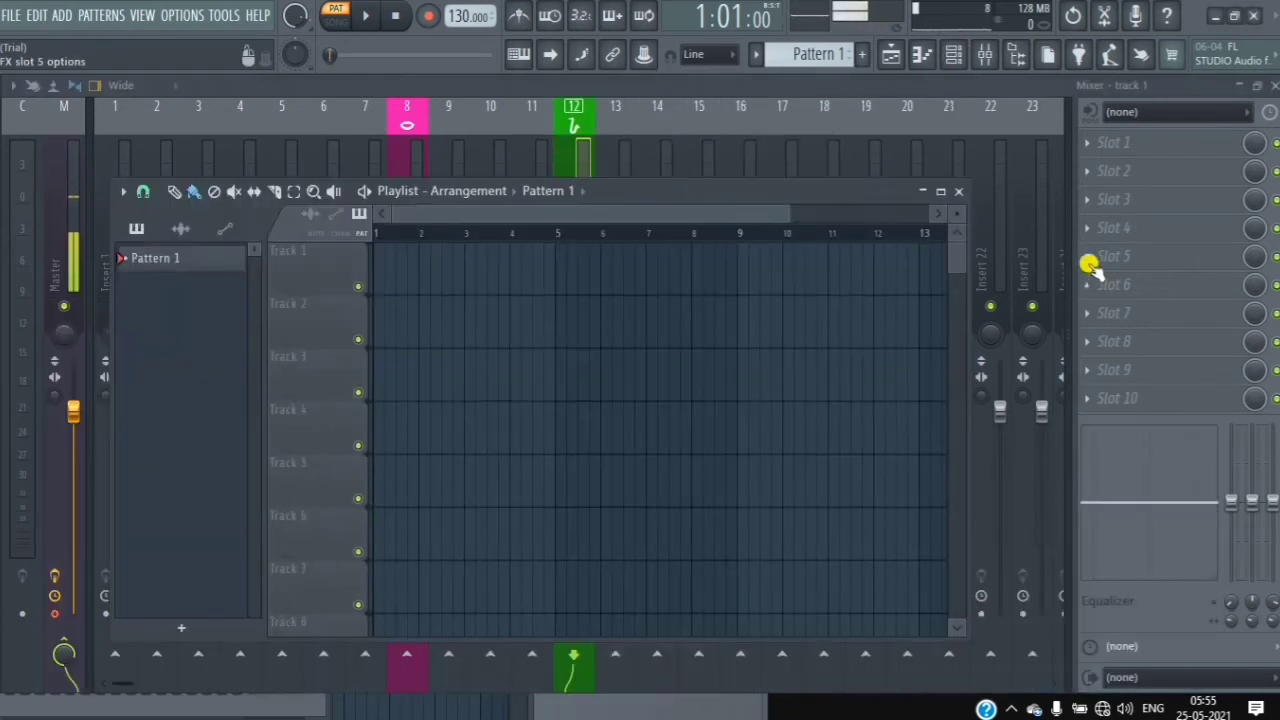
pyautogui.click(932, 191)
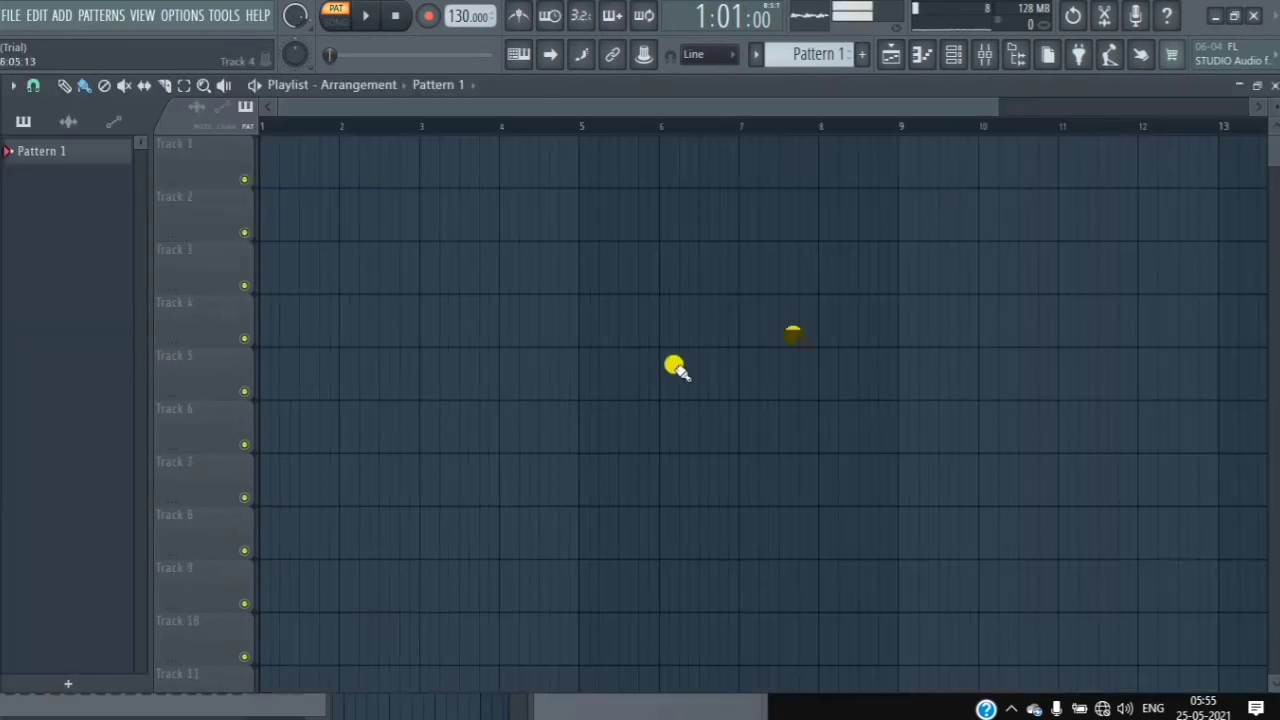
pyautogui.click(1233, 16)
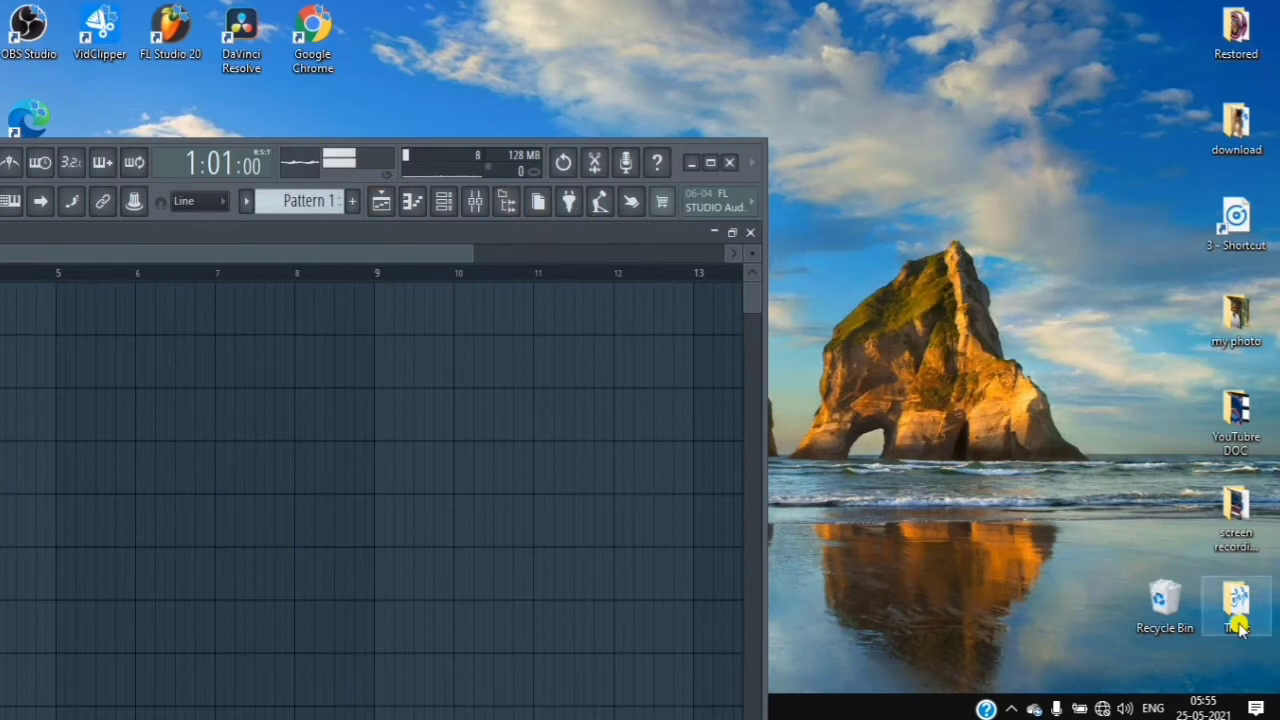
pyautogui.click(1056, 228)
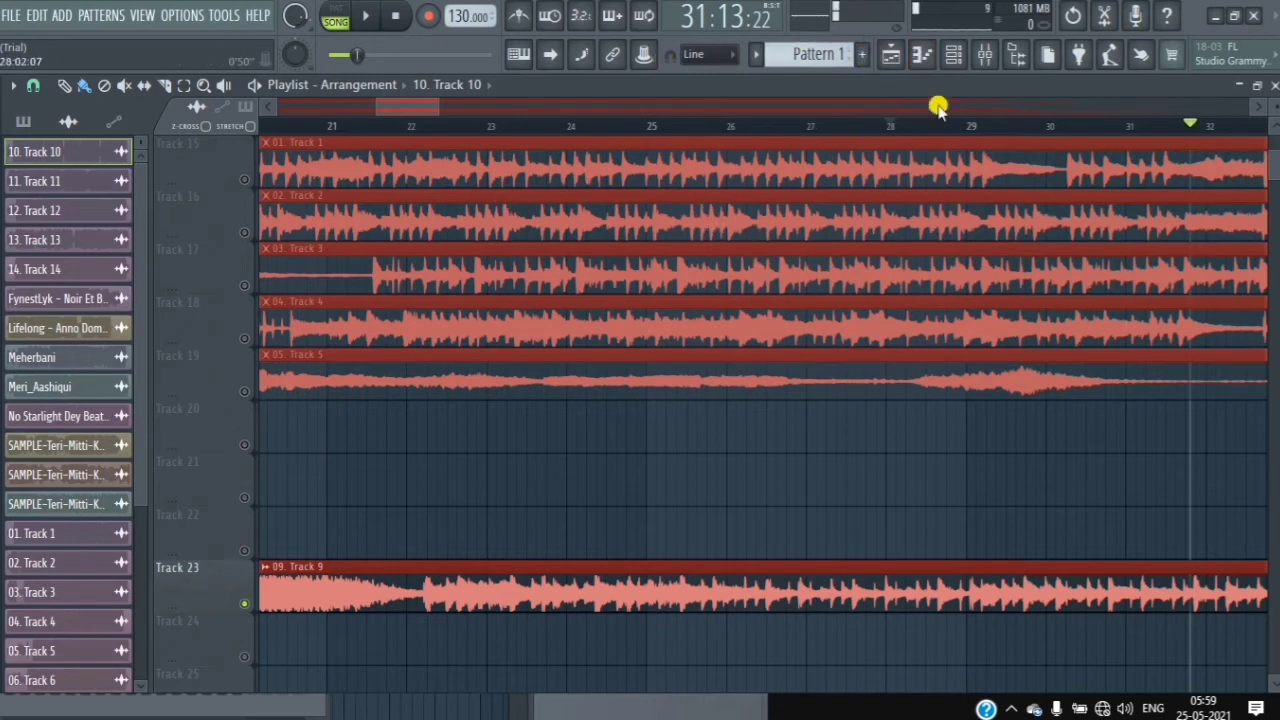
# - Set the Vocal mixer track's audio input to the mono source In 1
pyautogui.click(987, 54)
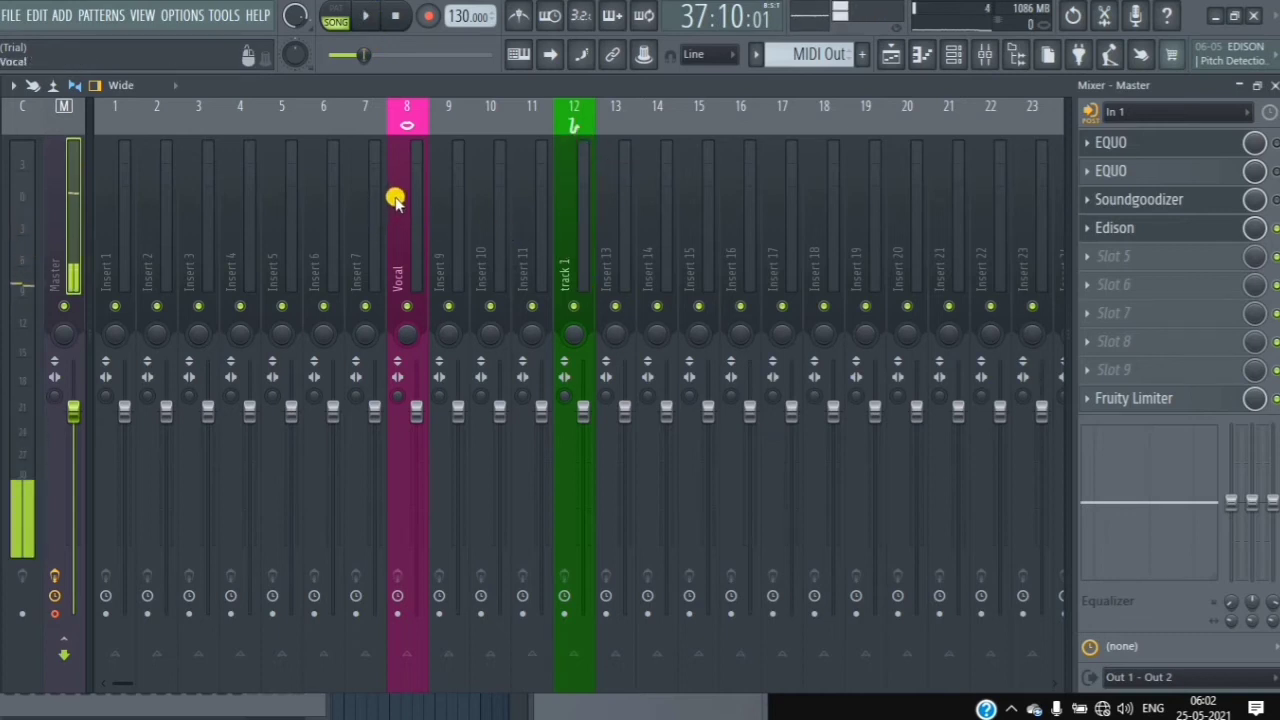
pyautogui.click(413, 160)
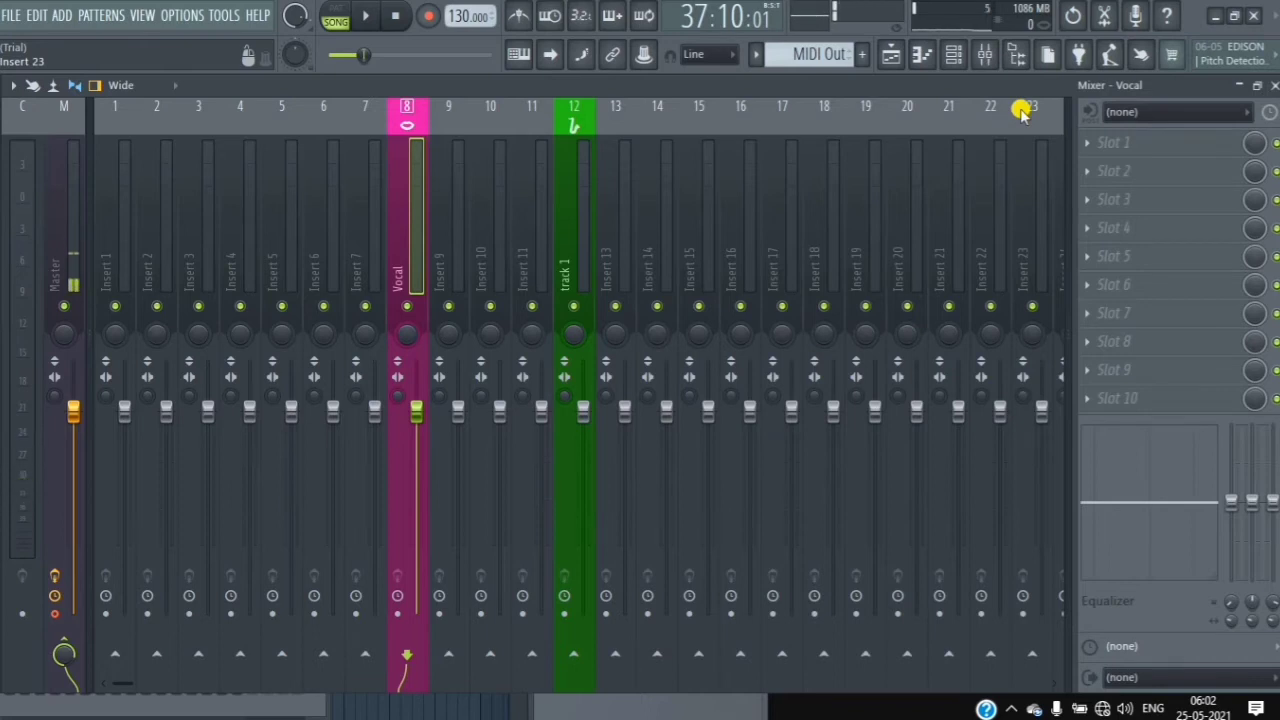
pyautogui.click(1170, 112)
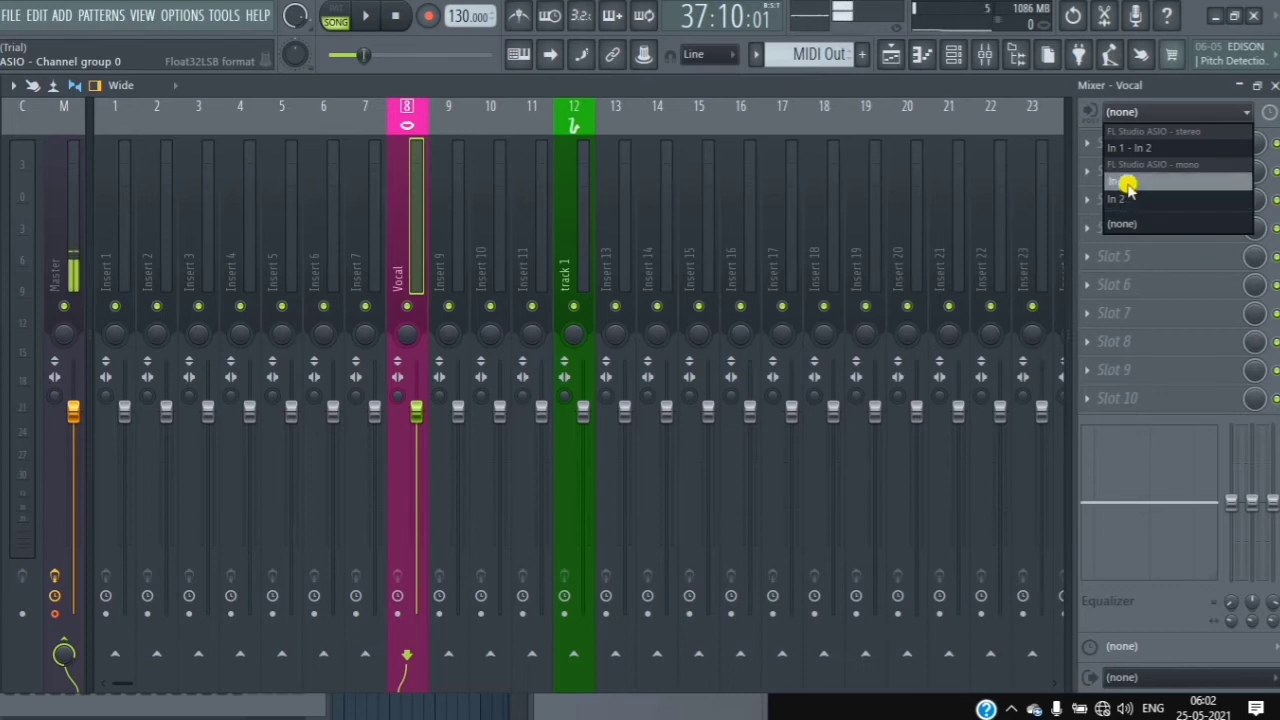
pyautogui.click(1127, 185)
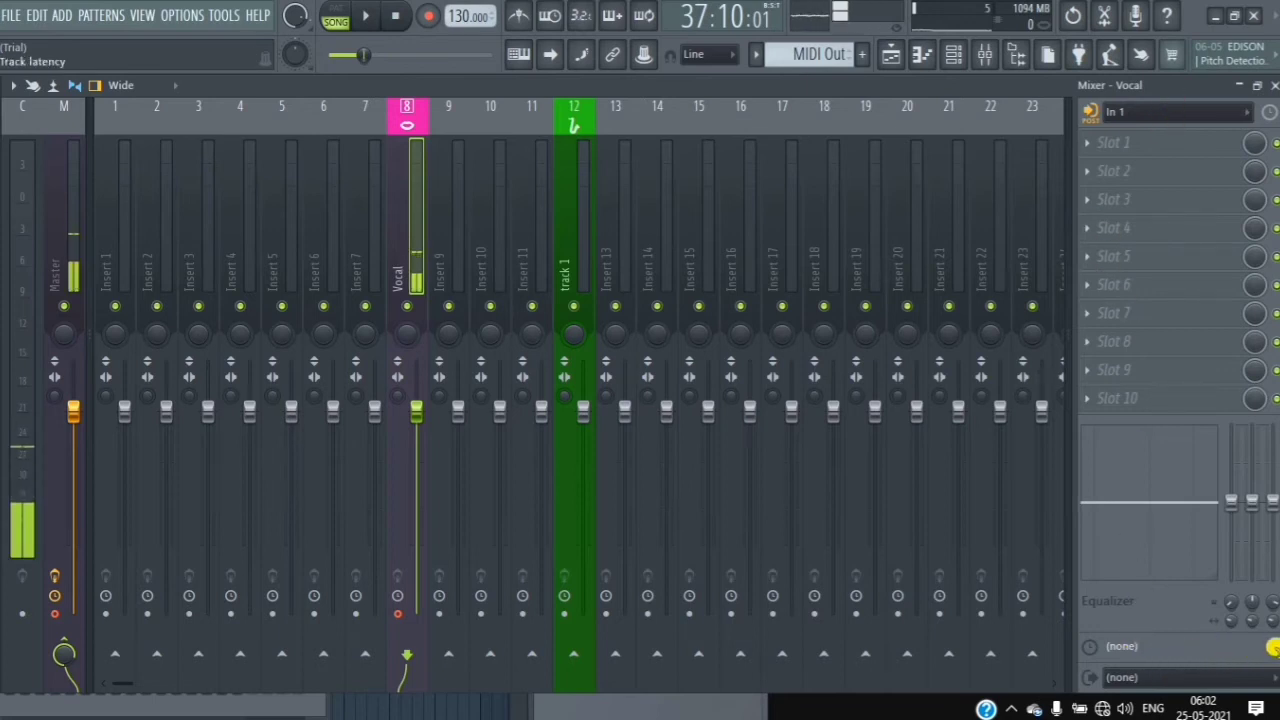
# - Set the Vocal track's latency delay to 0 samples and route its output to Out 1 - Out 2
pyautogui.rightClick(1248, 650)
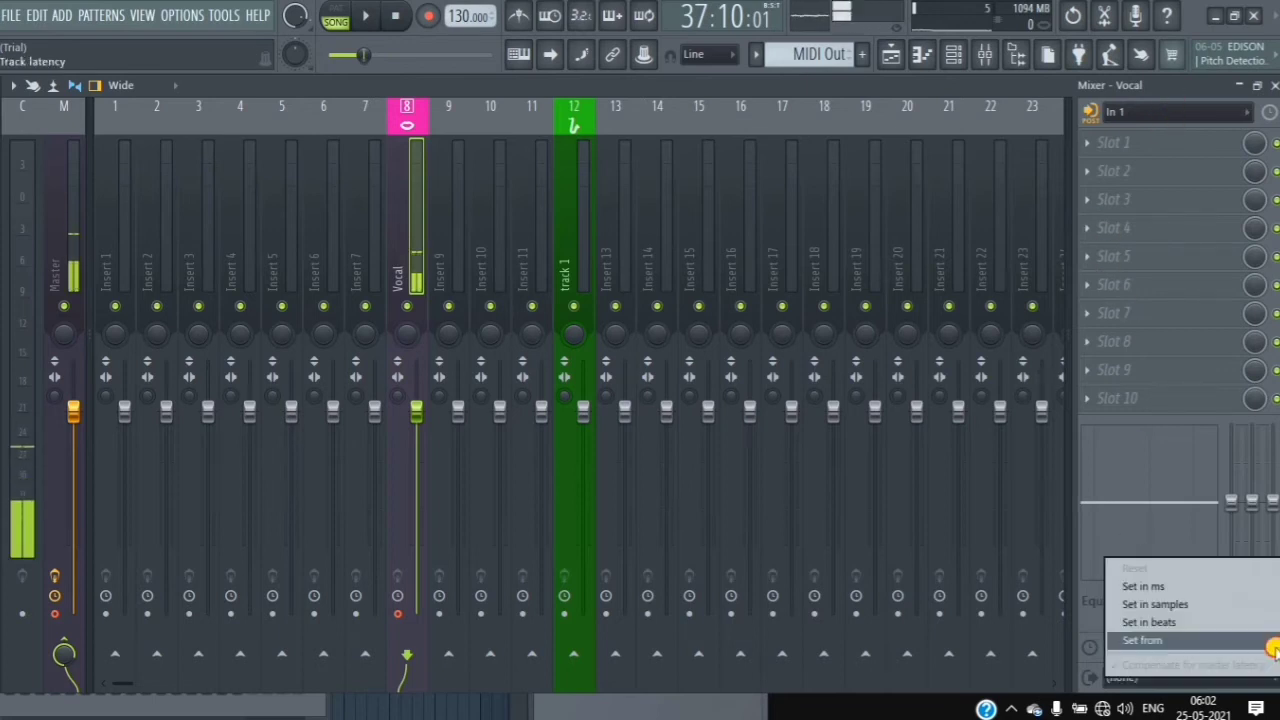
pyautogui.click(1160, 605)
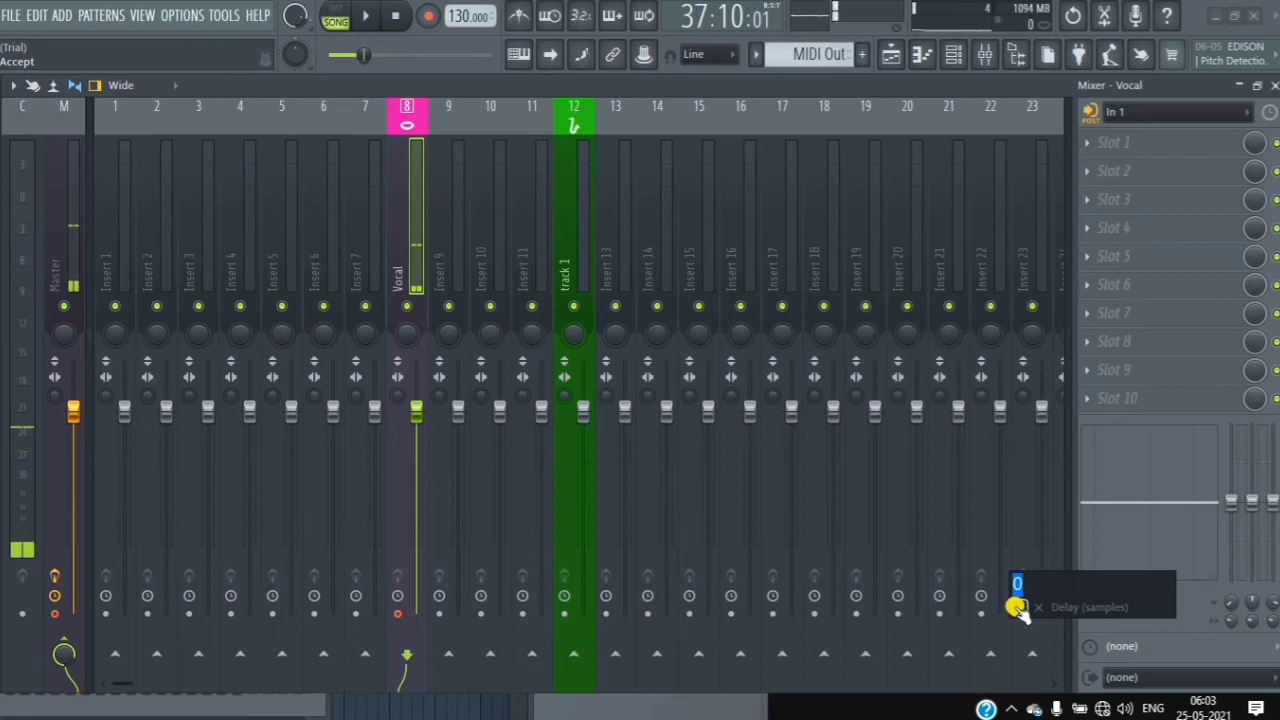
pyautogui.click(1018, 609)
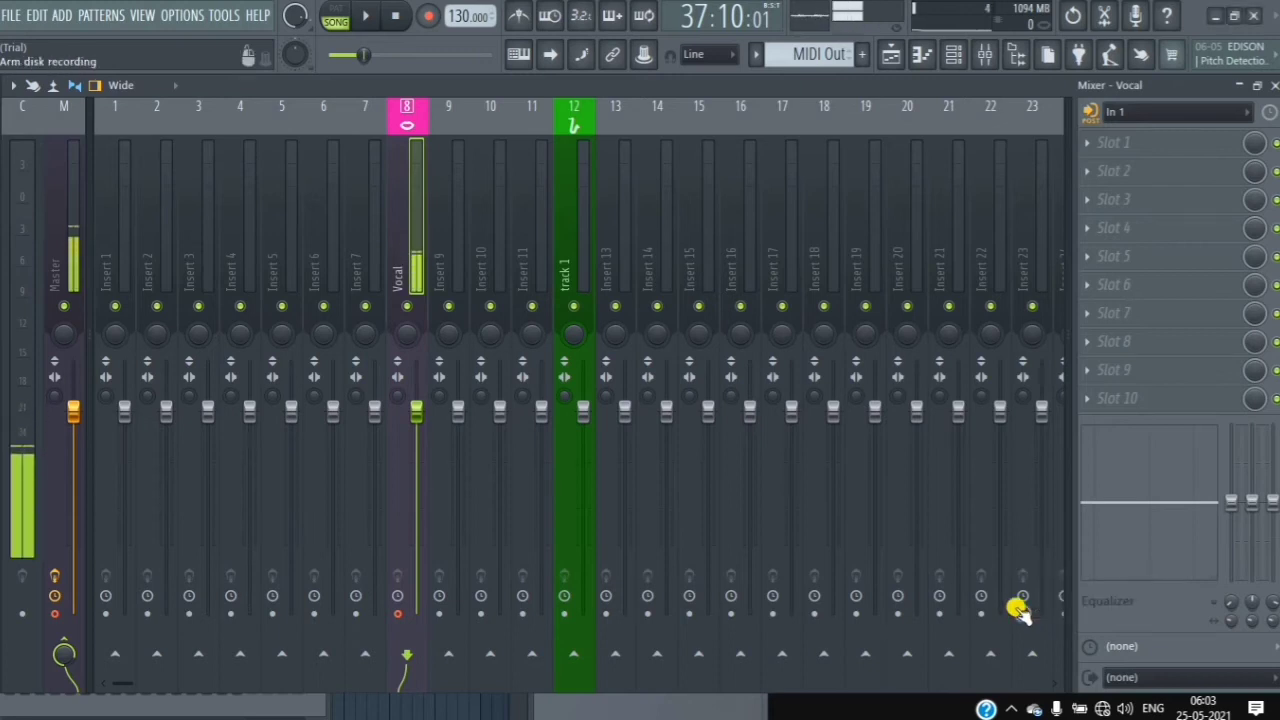
pyautogui.click(1124, 677)
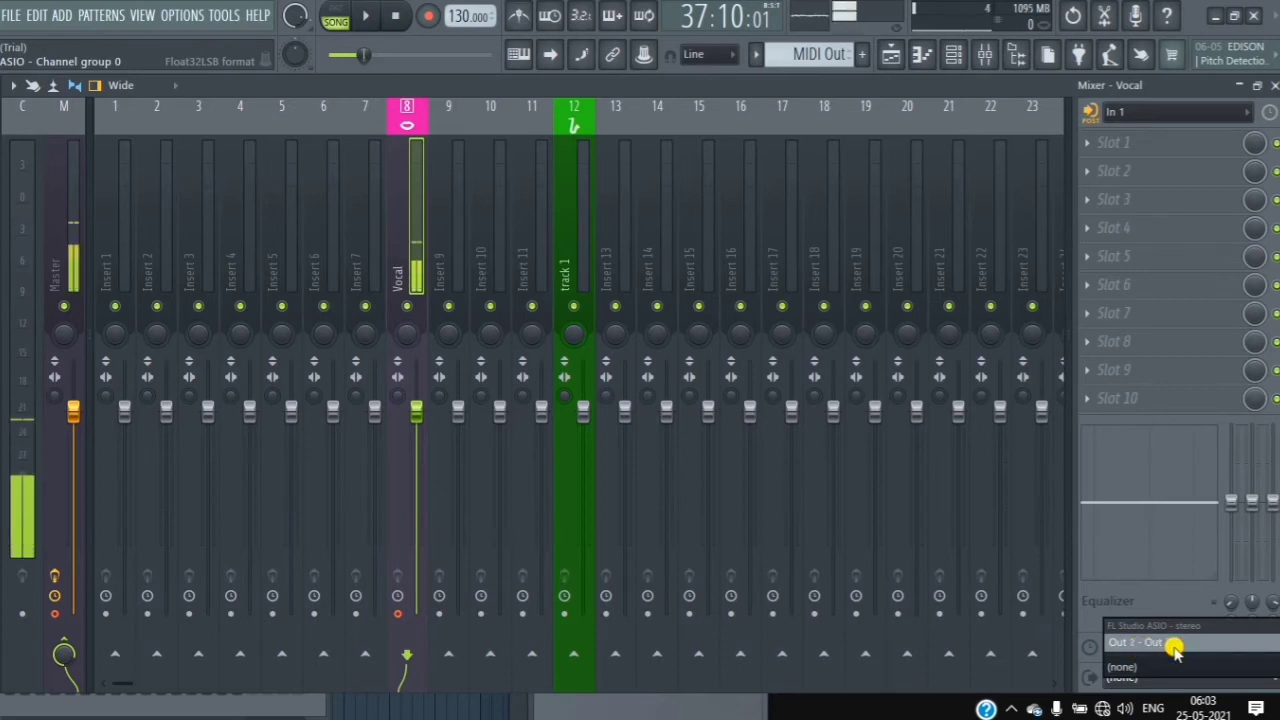
pyautogui.click(1173, 645)
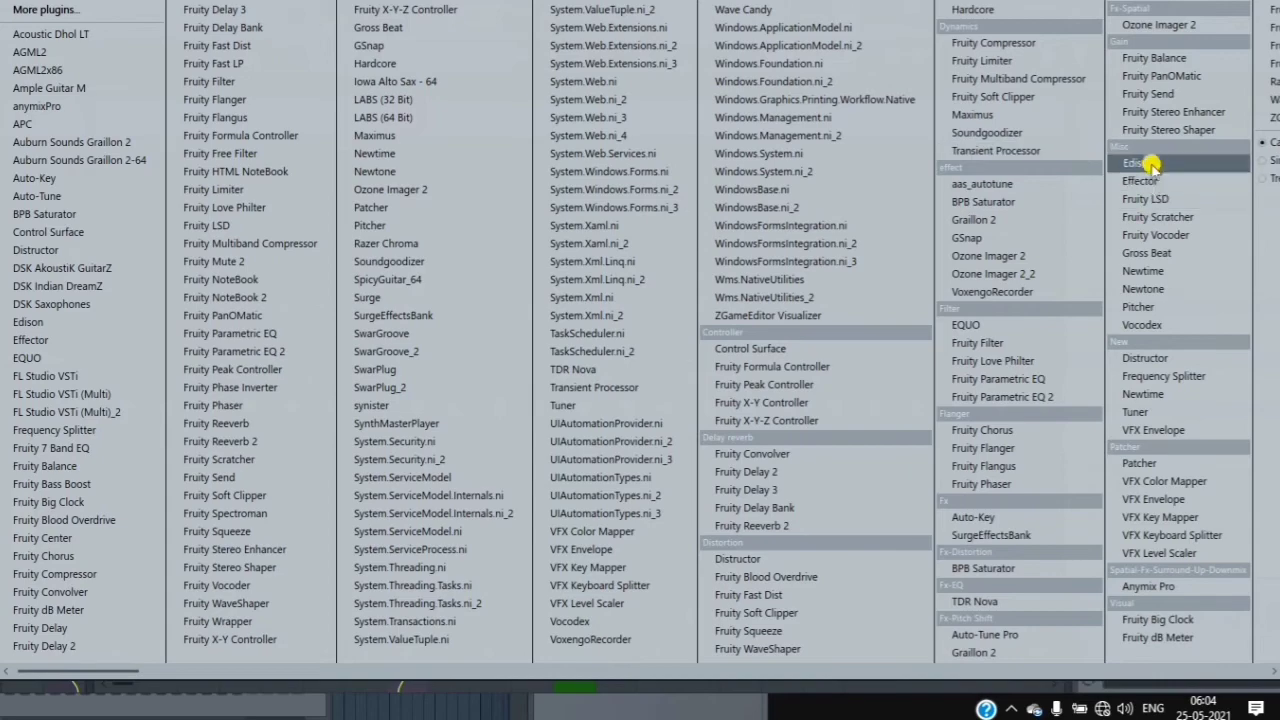
# - Load Edison in the Vocal track's first effect slot and set it to record on input for 30'
pyautogui.click(1147, 163)
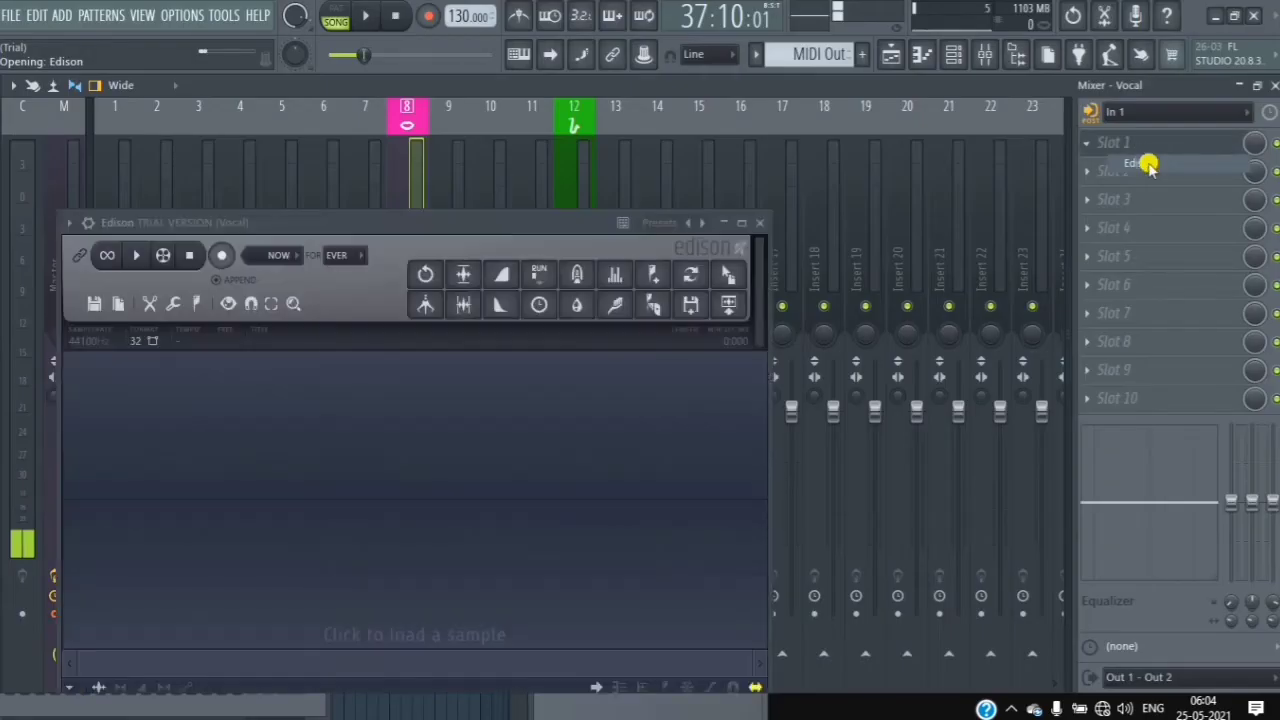
pyautogui.moveTo(470, 220); pyautogui.dragTo(570, 152)
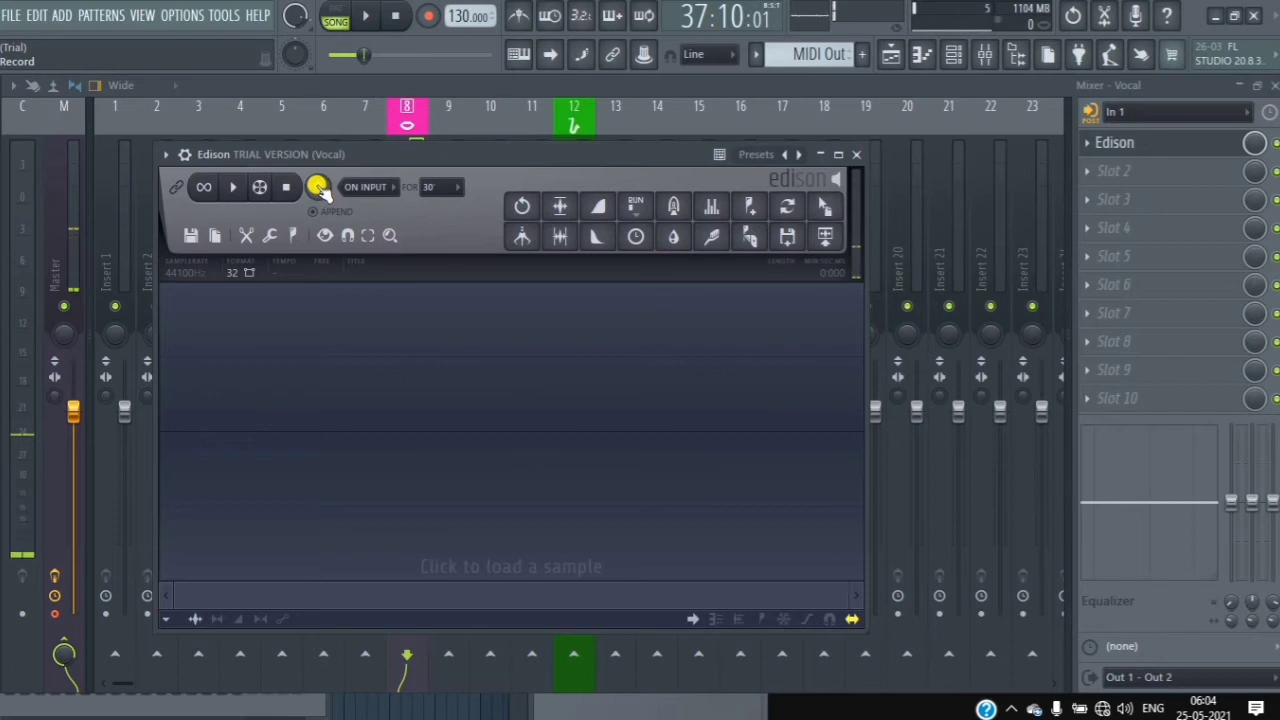
# - Arm song recording without choosing a recording type and return the song position to the start
pyautogui.click(430, 17)
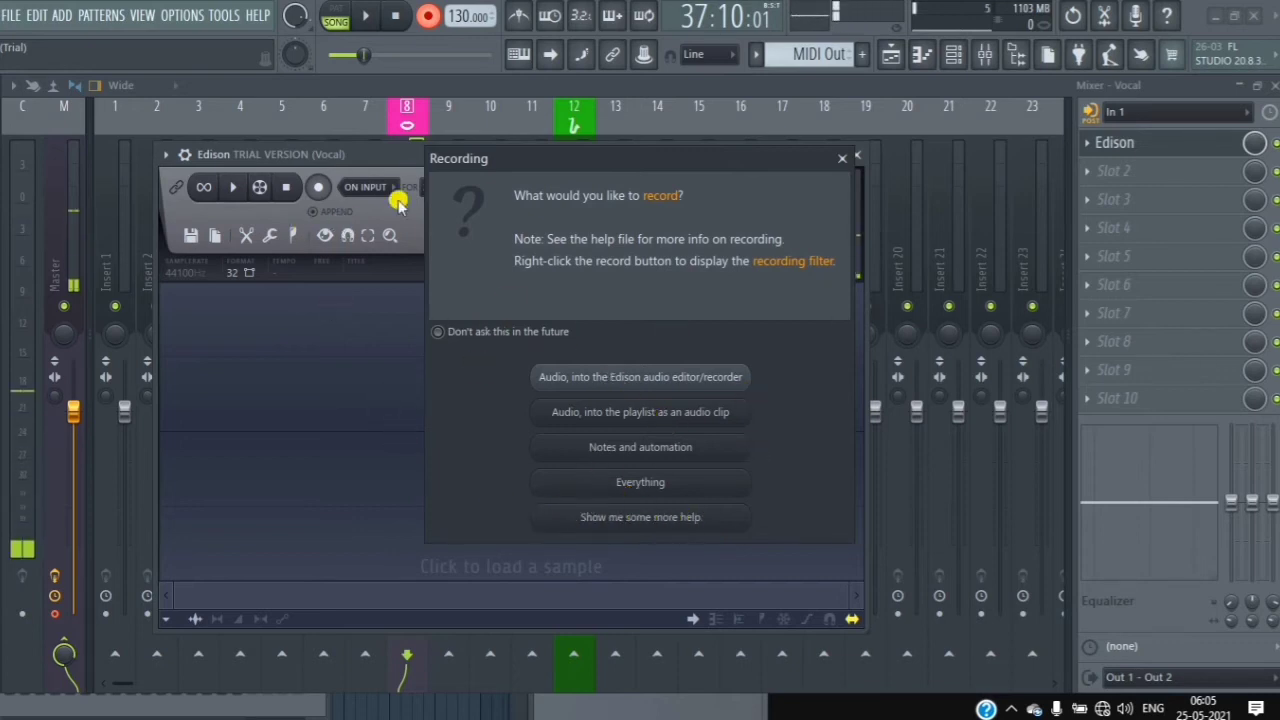
pyautogui.click(846, 160)
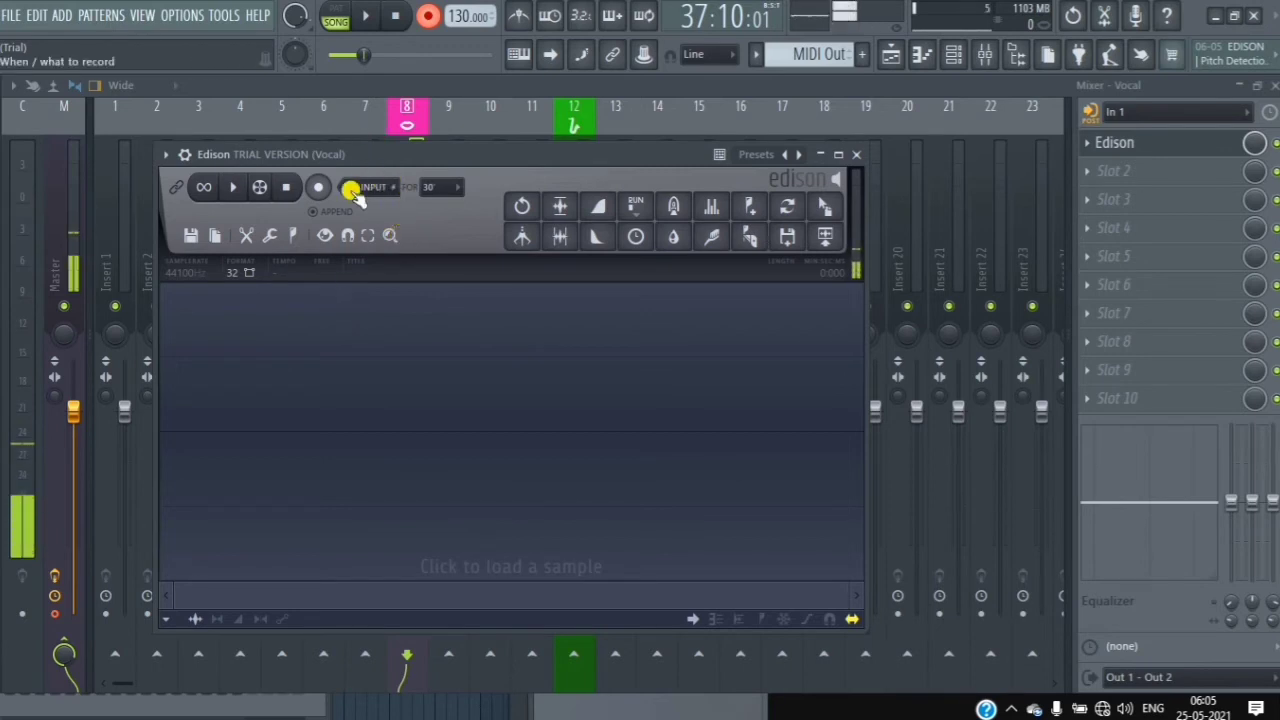
pyautogui.moveTo(362, 62); pyautogui.dragTo(321, 56)
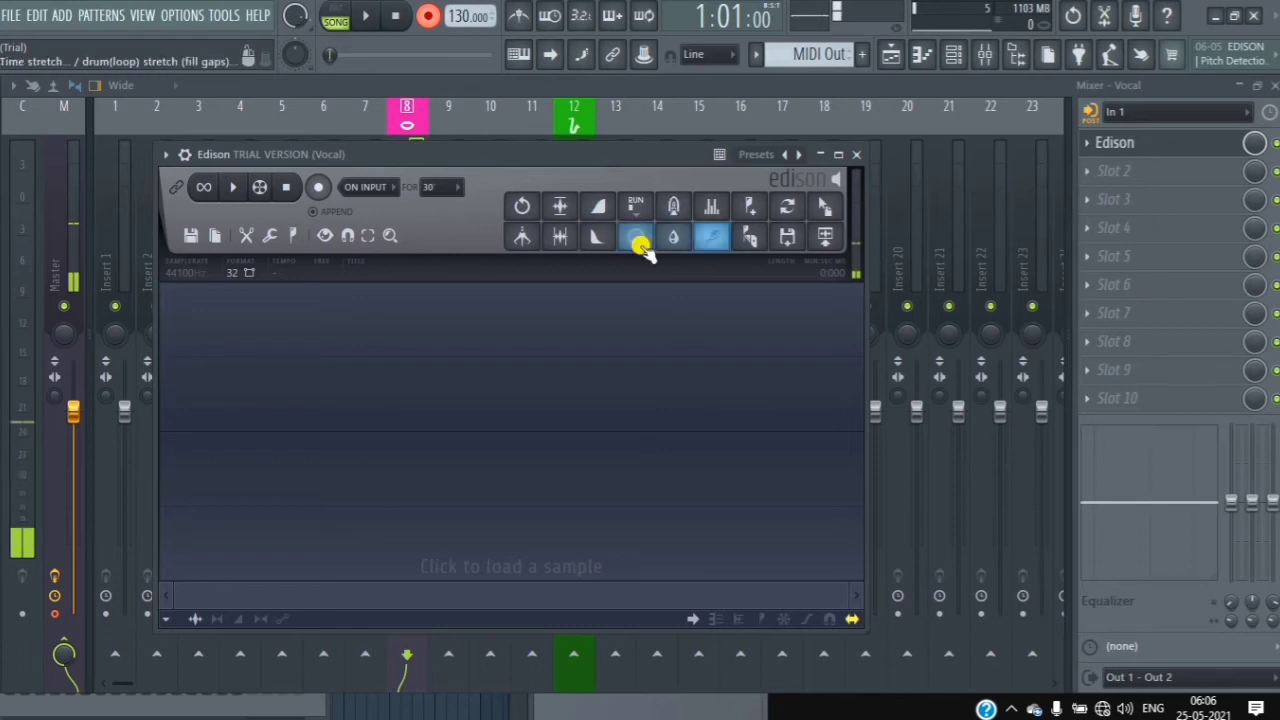
# - Record the vocal take into Edison on the Vocal track while the song plays
pyautogui.moveTo(491, 160); pyautogui.dragTo(676, 165)
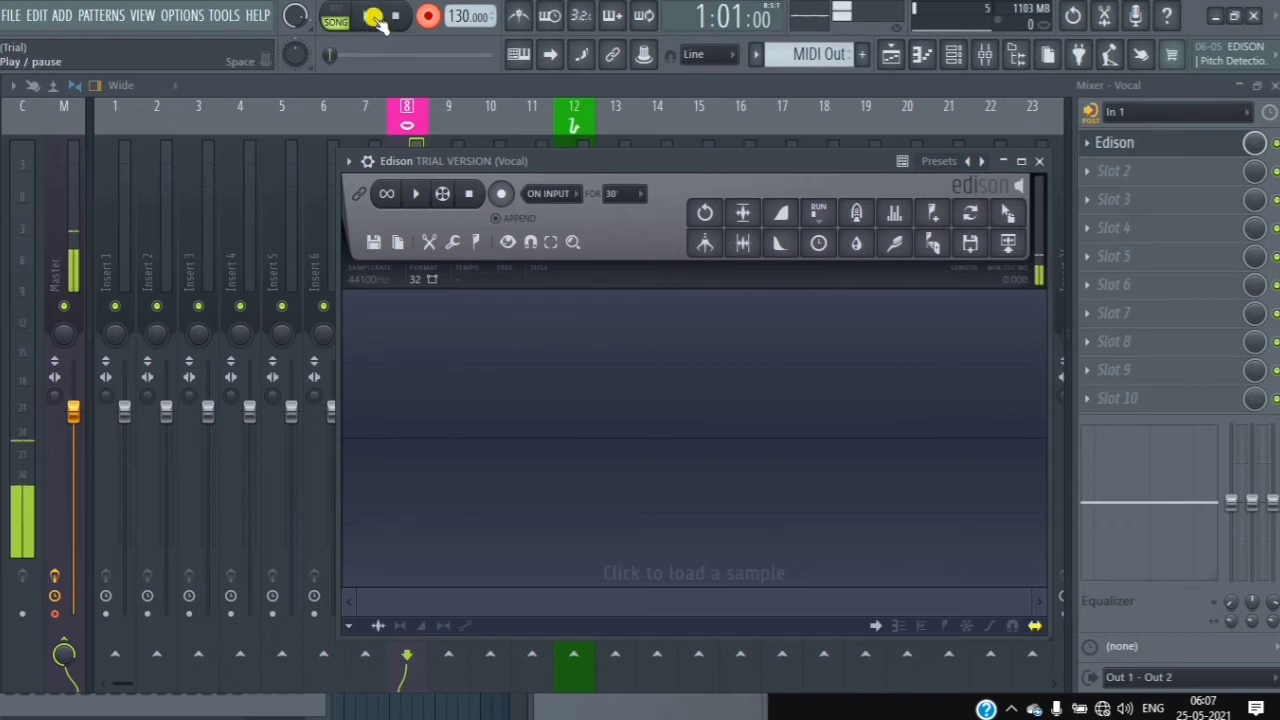
pyautogui.click(501, 195)
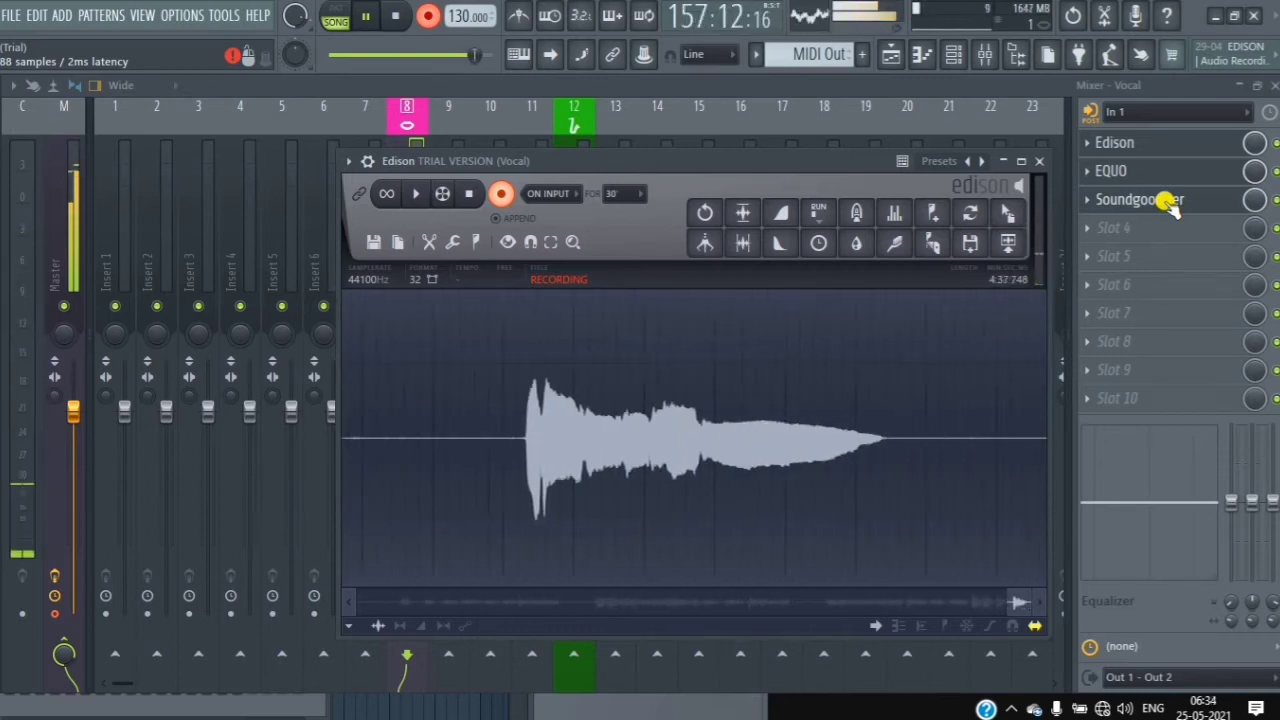
pyautogui.click(368, 20)
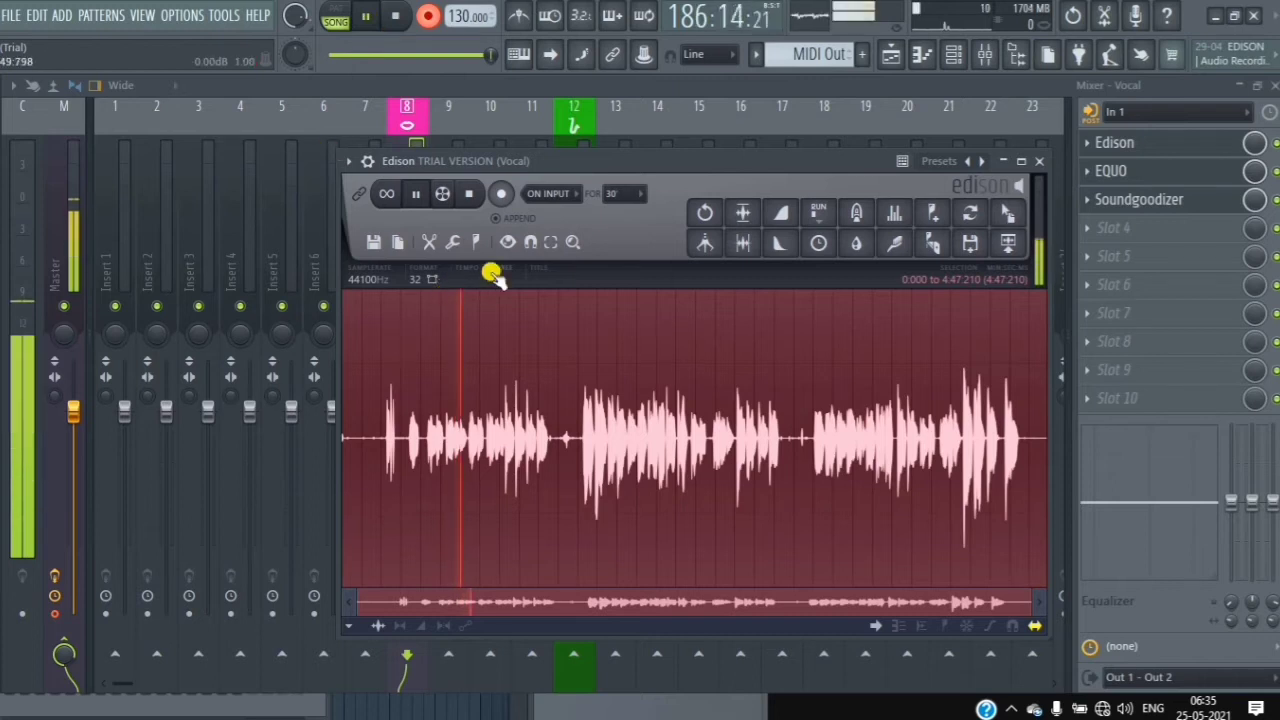
# - Stop the song playback and pause the recorded vocal's playback in Edison
pyautogui.click(368, 21)
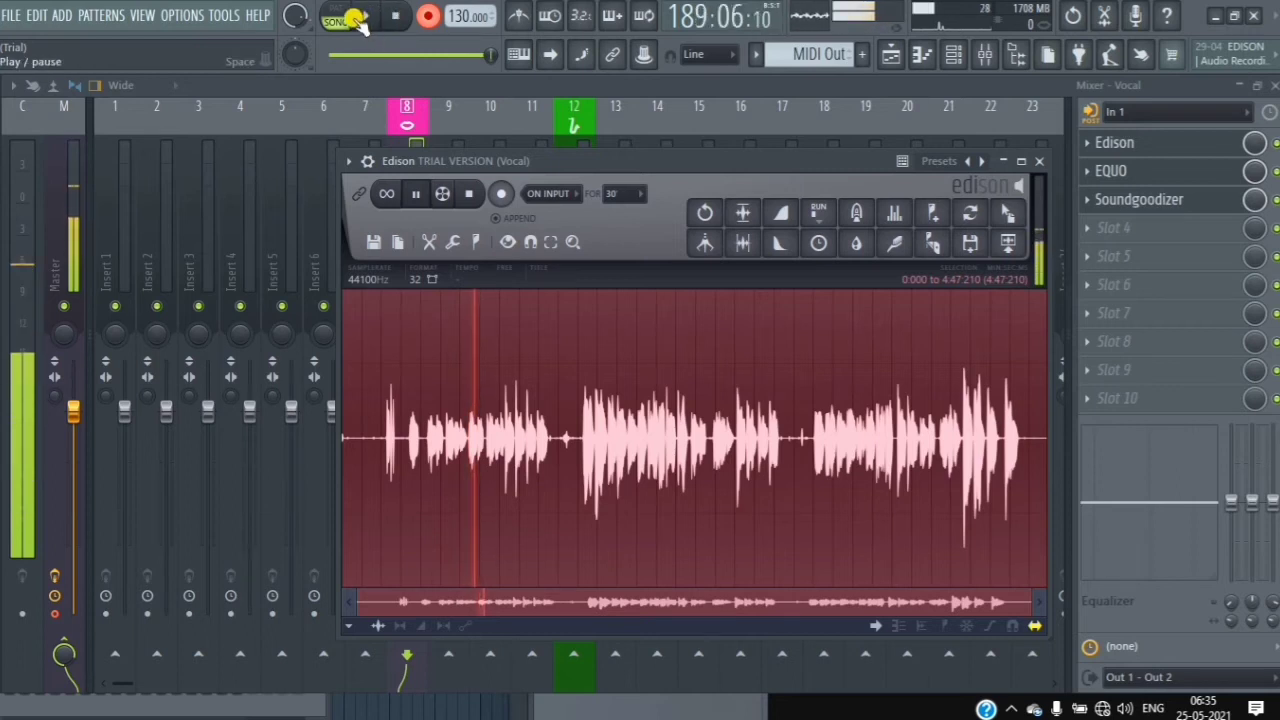
pyautogui.click(366, 17)
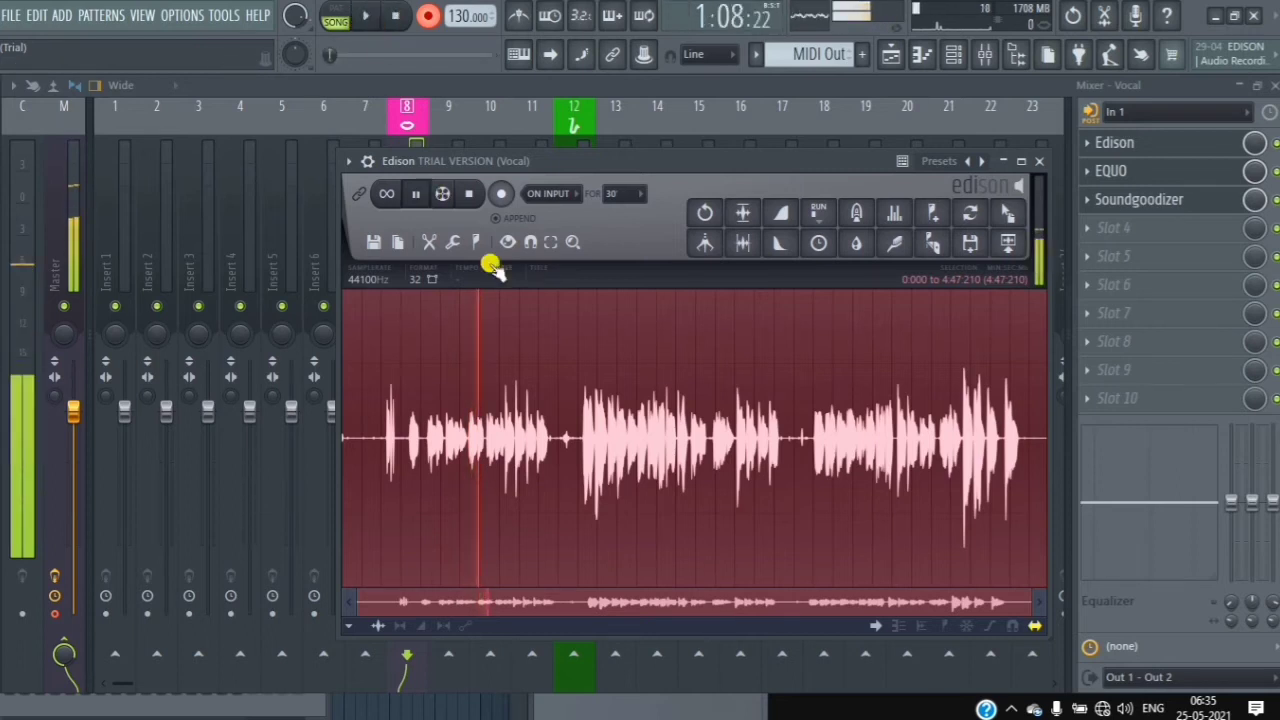
pyautogui.click(412, 194)
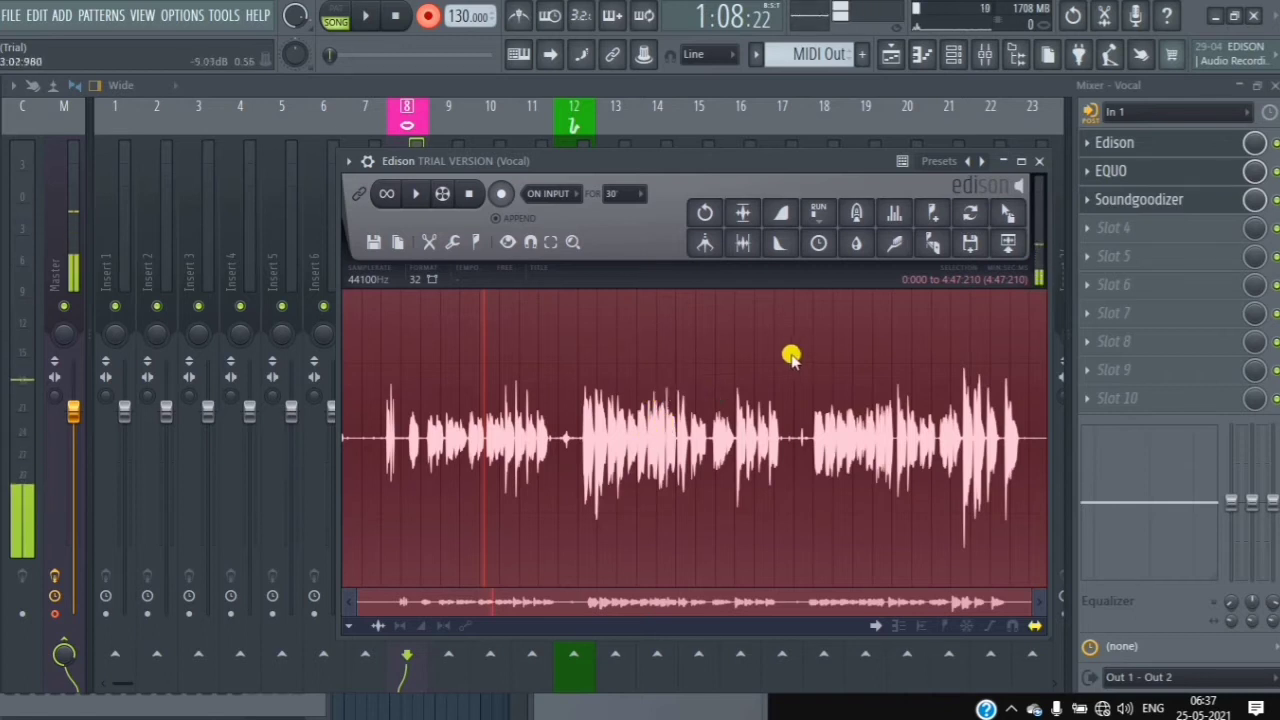
# - Enlarge Edison to full size and select the recorded vocal from about 7.2 seconds to its end
pyautogui.click(1023, 163)
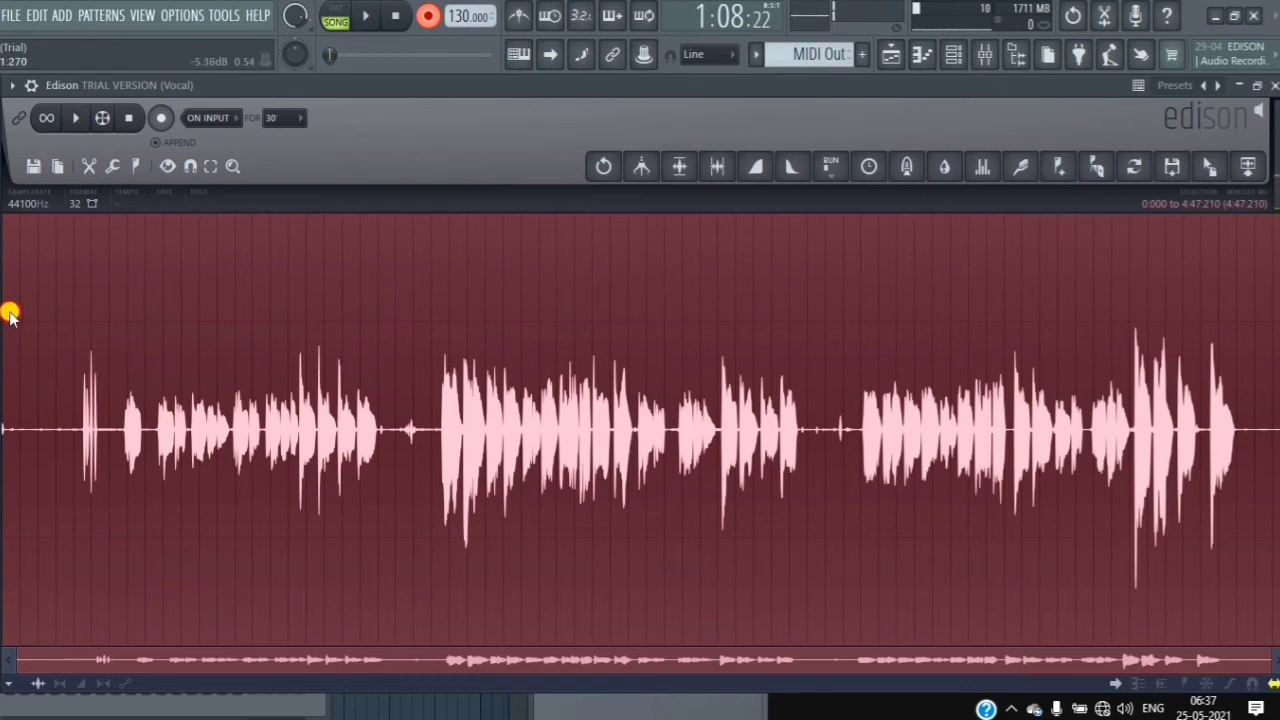
pyautogui.moveTo(12, 313); pyautogui.dragTo(37, 311)
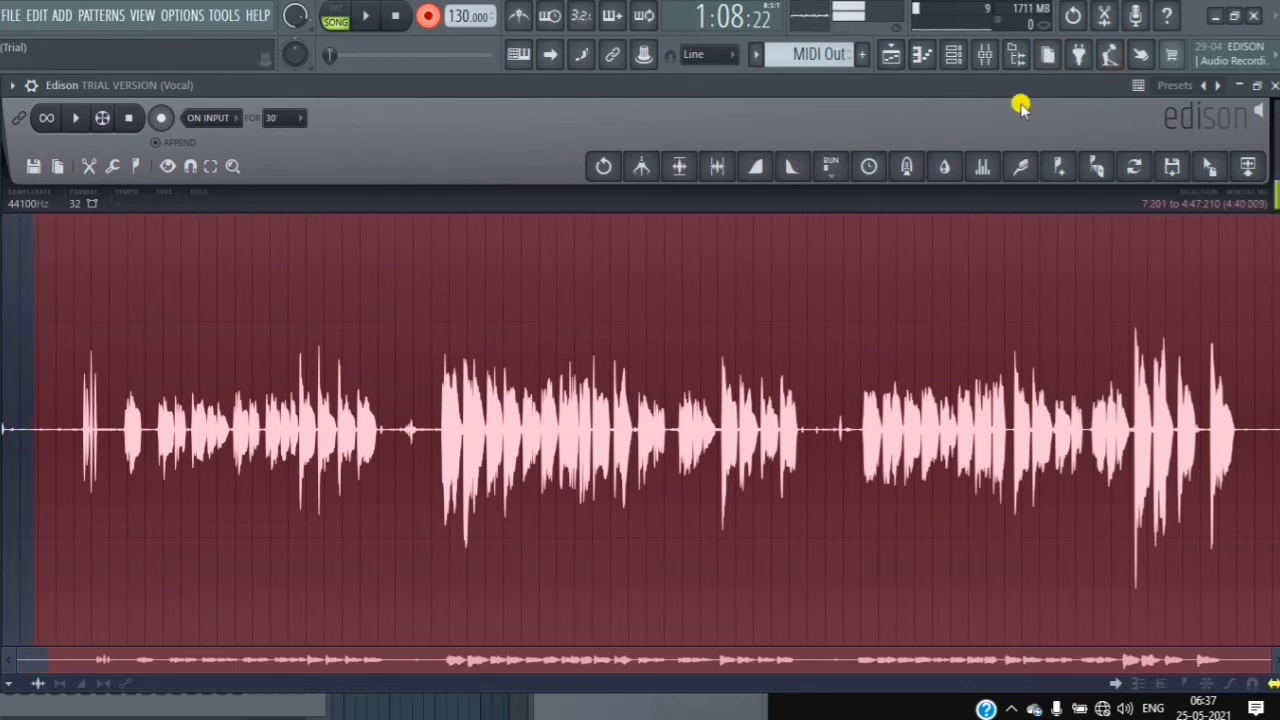
# - Set the Vocal mixer track's audio input to (none)
pyautogui.click(985, 54)
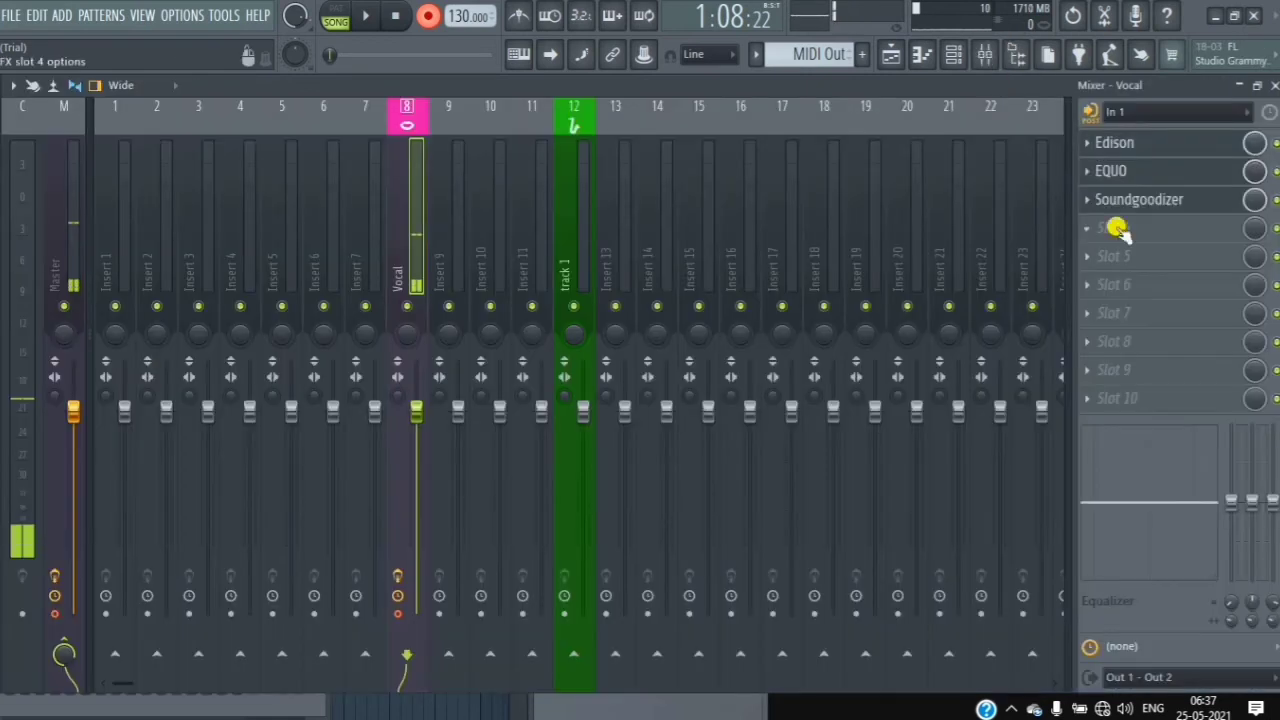
pyautogui.click(1241, 122)
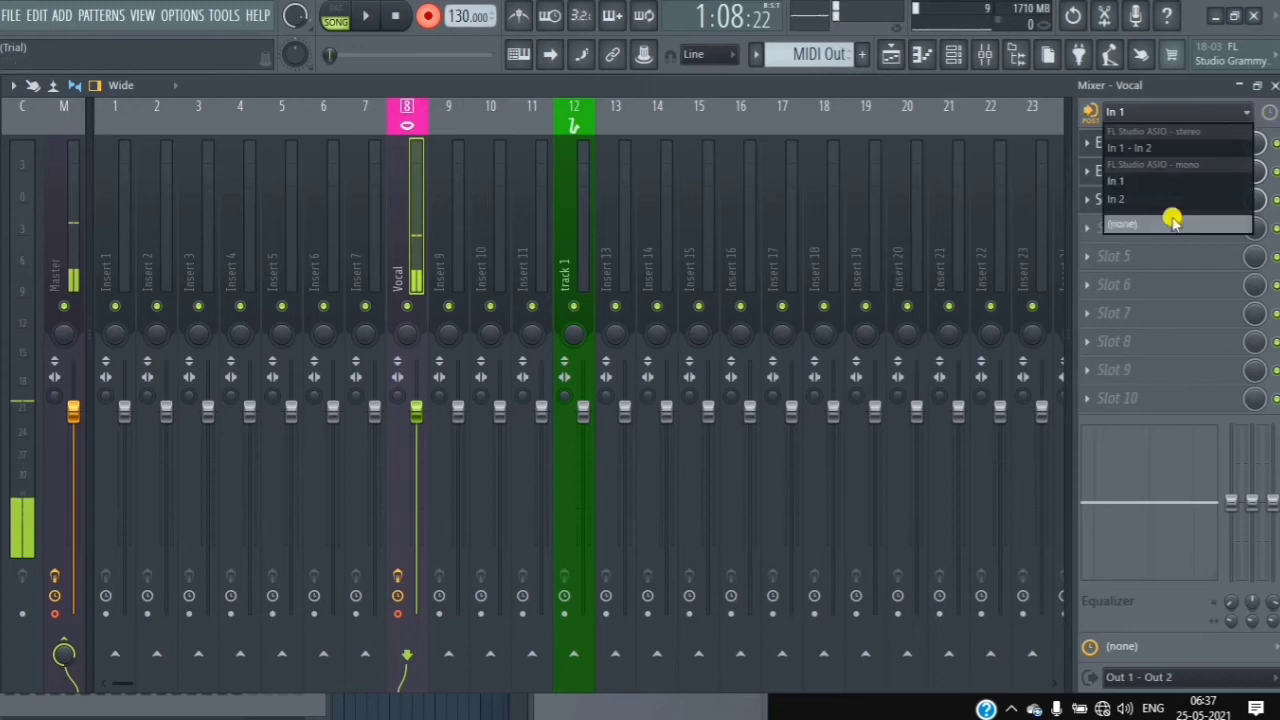
pyautogui.click(1128, 225)
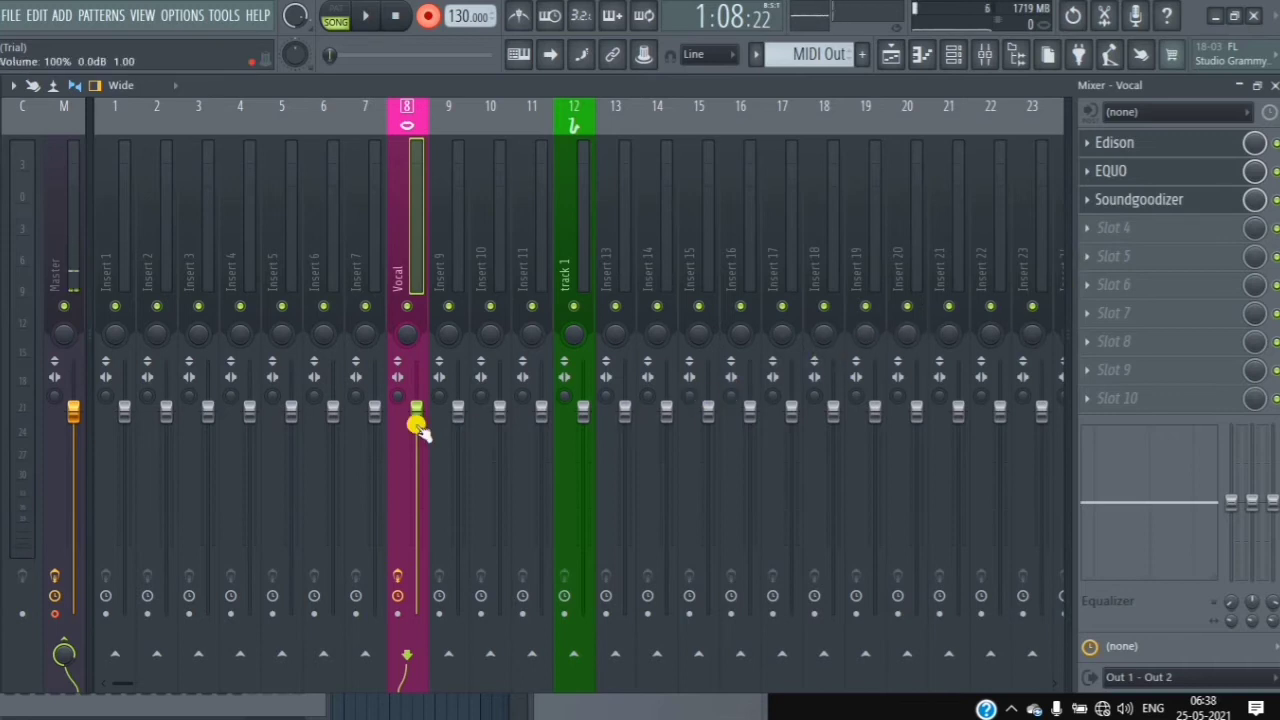
# - Check the Master track's effect chain and reopen the vocal recording in the Vocal track's Edison
pyautogui.click(70, 210)
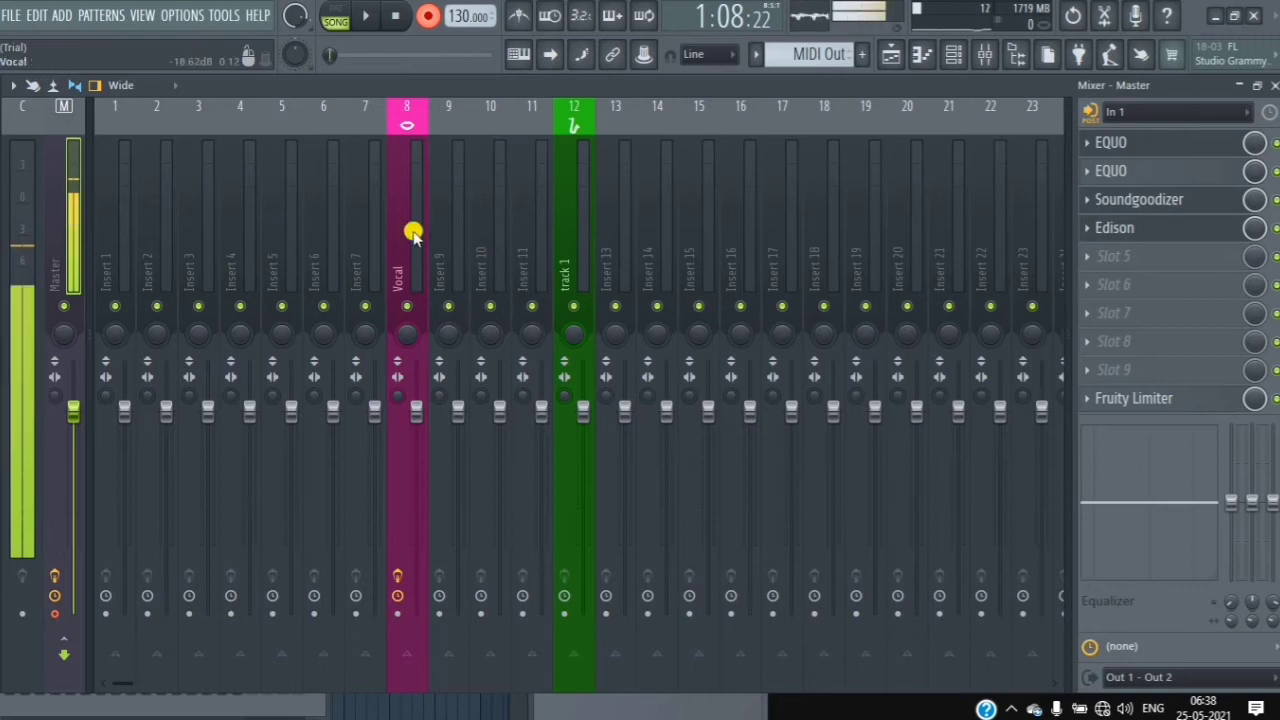
pyautogui.click(409, 193)
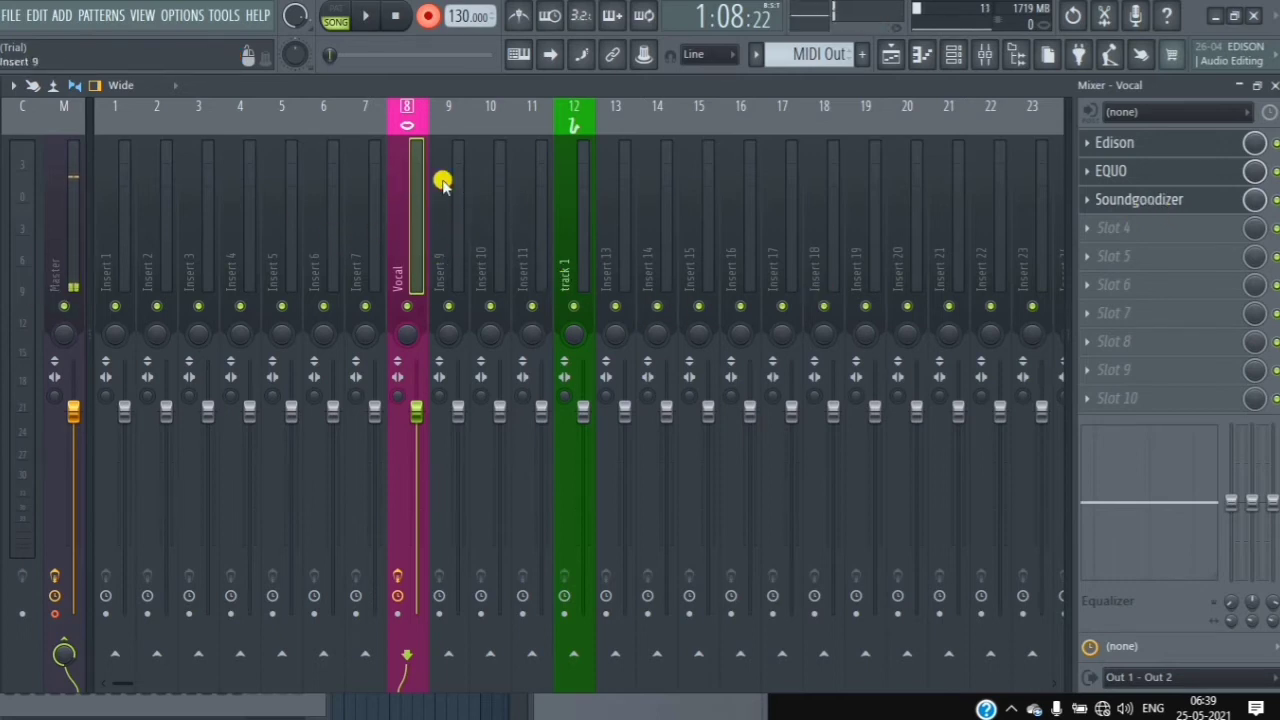
pyautogui.click(1157, 146)
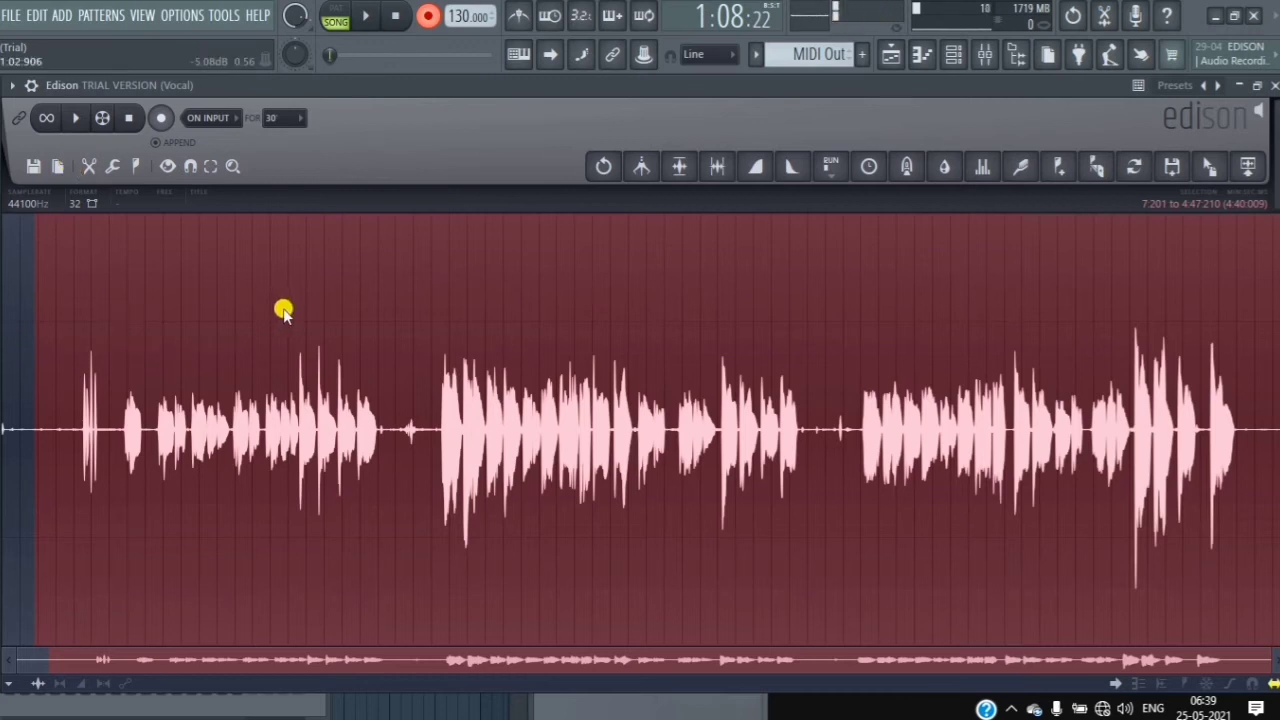
# - Extend the Edison selection to the start of the vocal recording and play it back together with the song, pausing it after listening
pyautogui.click(72, 118)
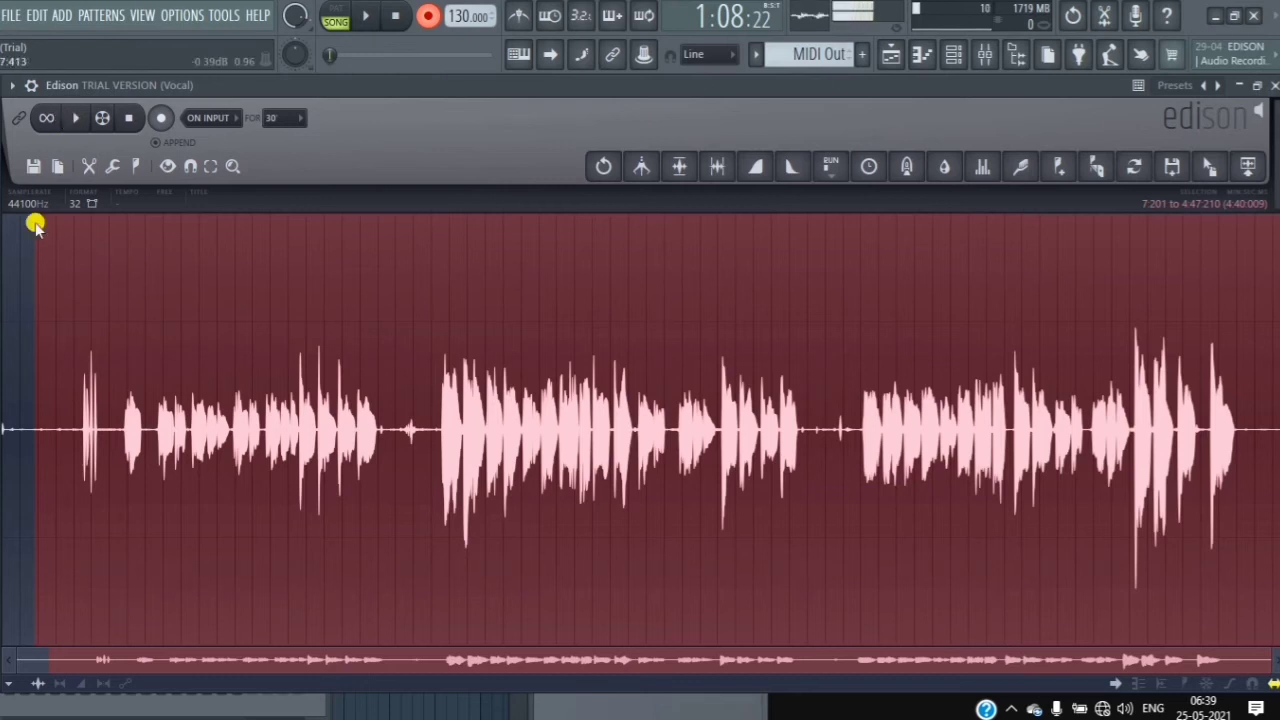
pyautogui.moveTo(43, 234); pyautogui.dragTo(2, 224)
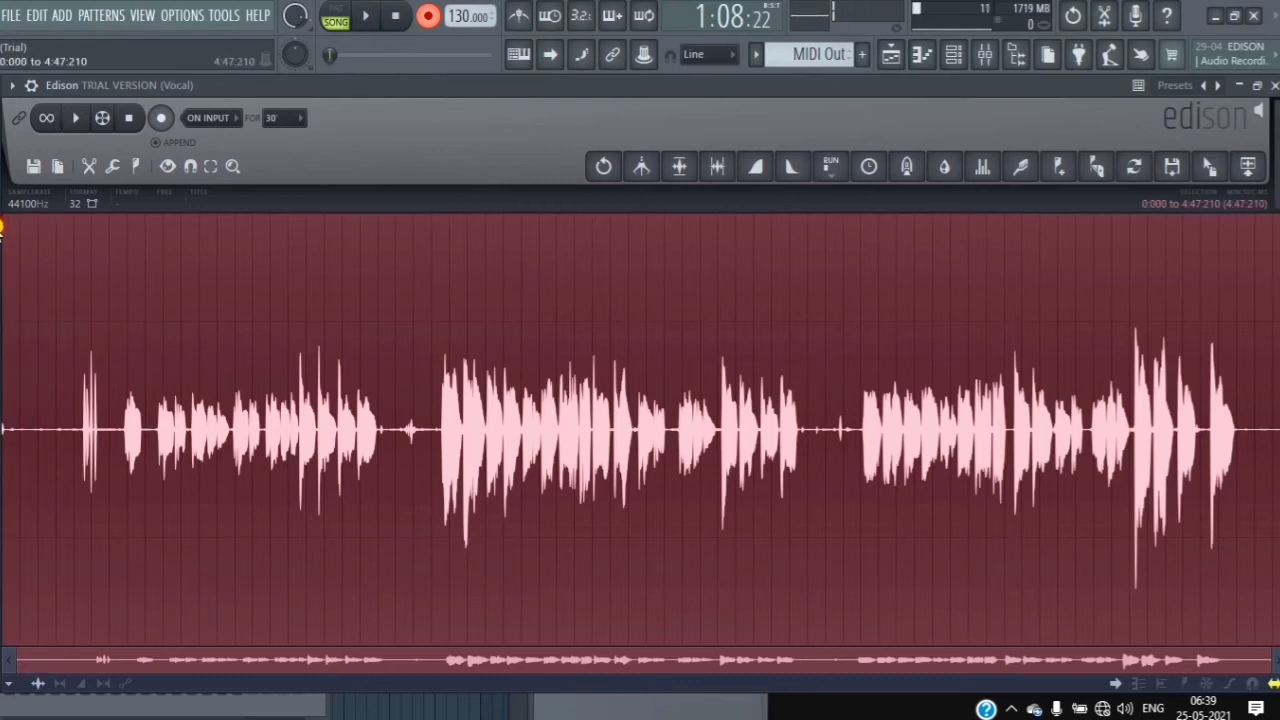
pyautogui.click(72, 118)
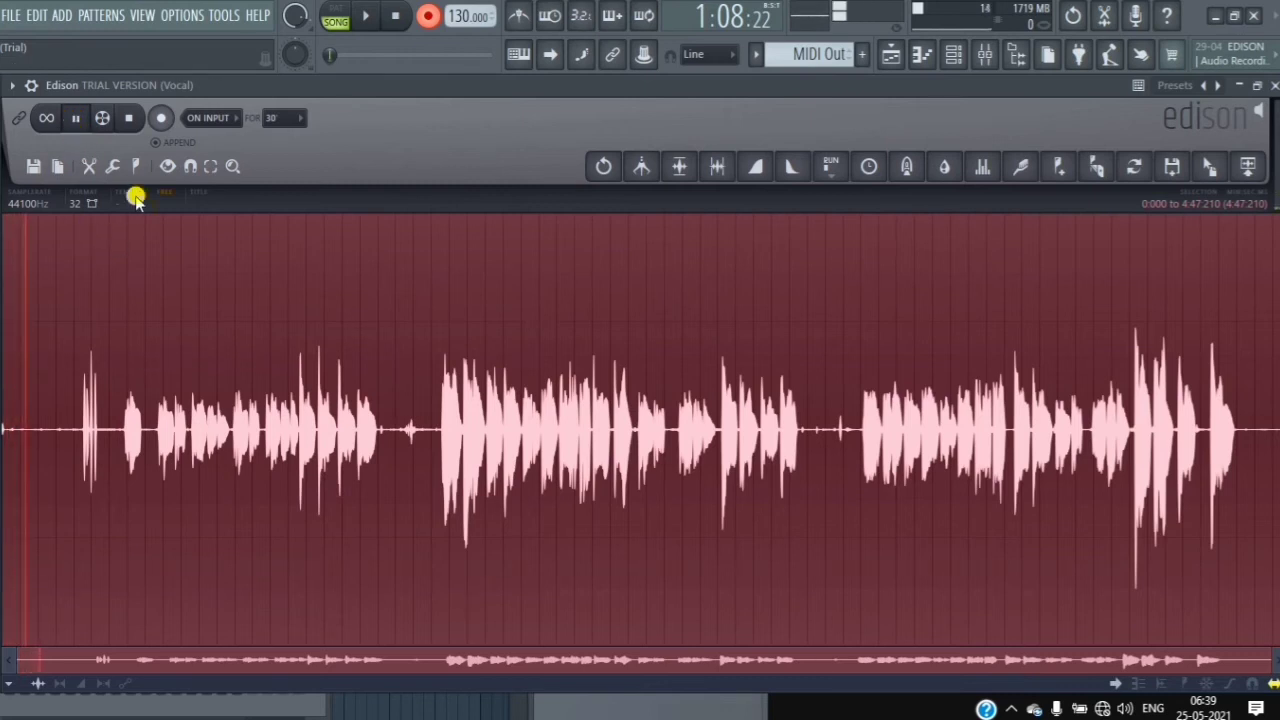
pyautogui.click(76, 118)
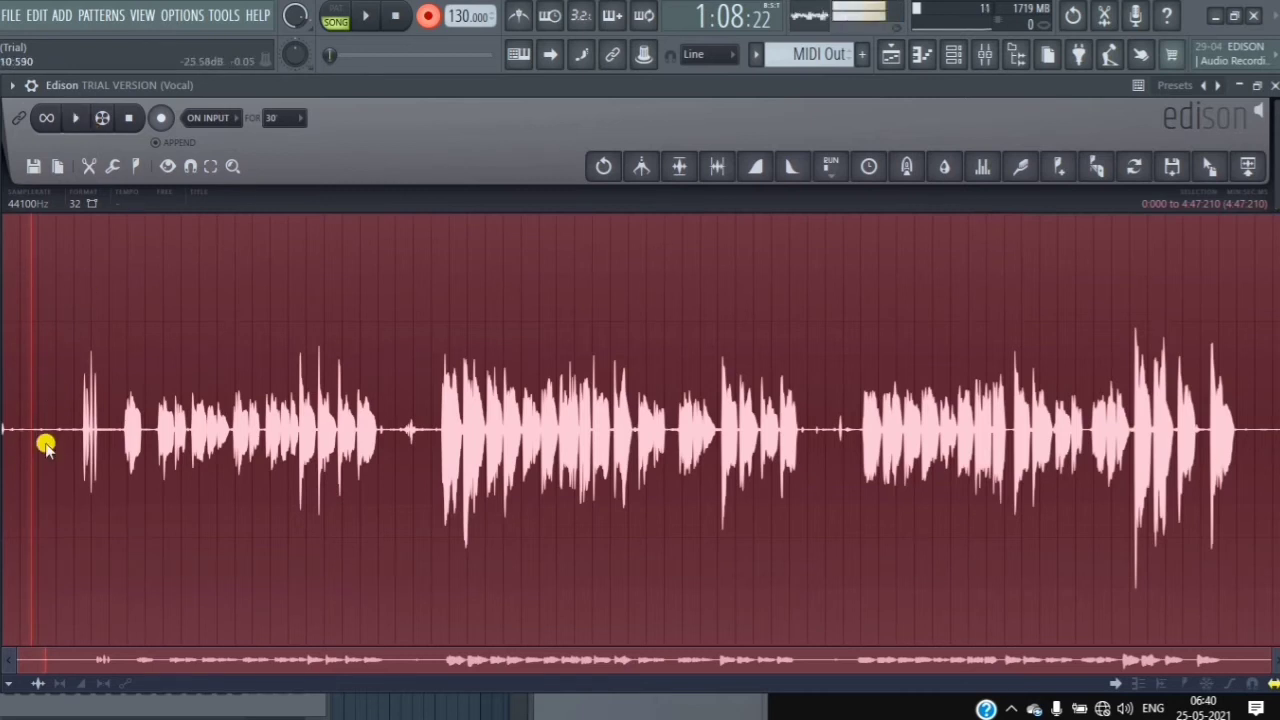
pyautogui.click(72, 118)
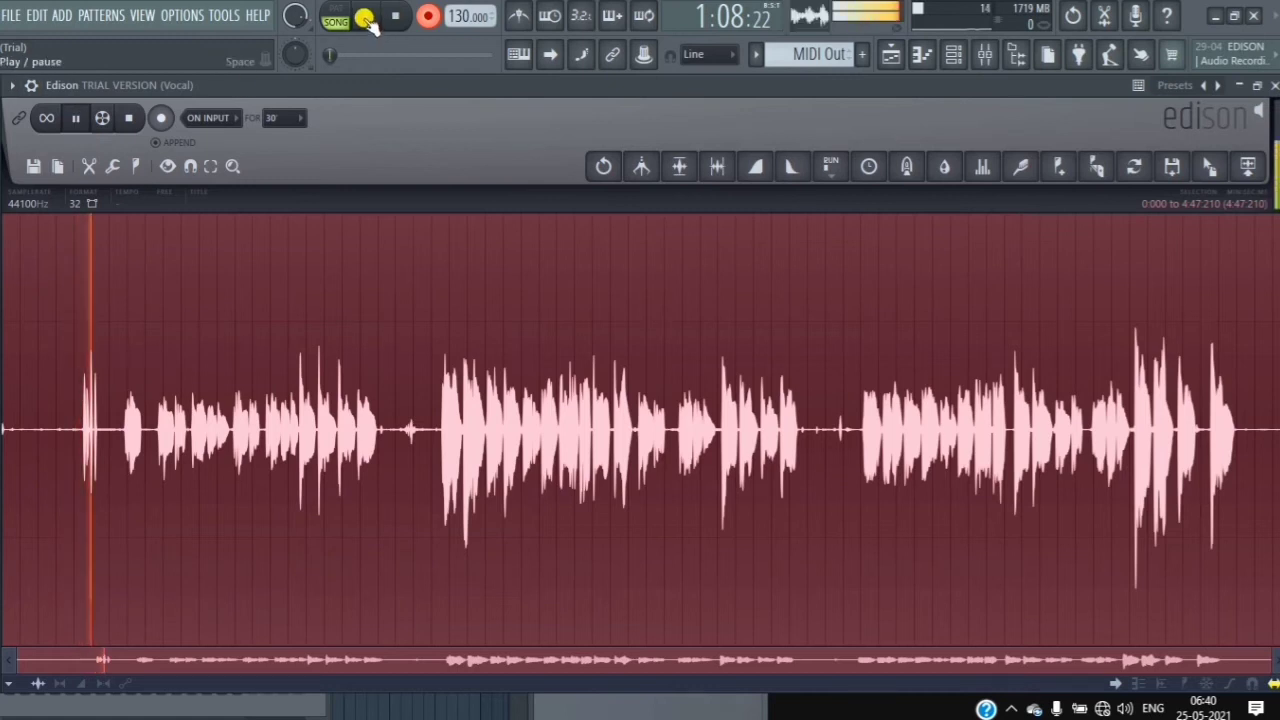
pyautogui.click(367, 19)
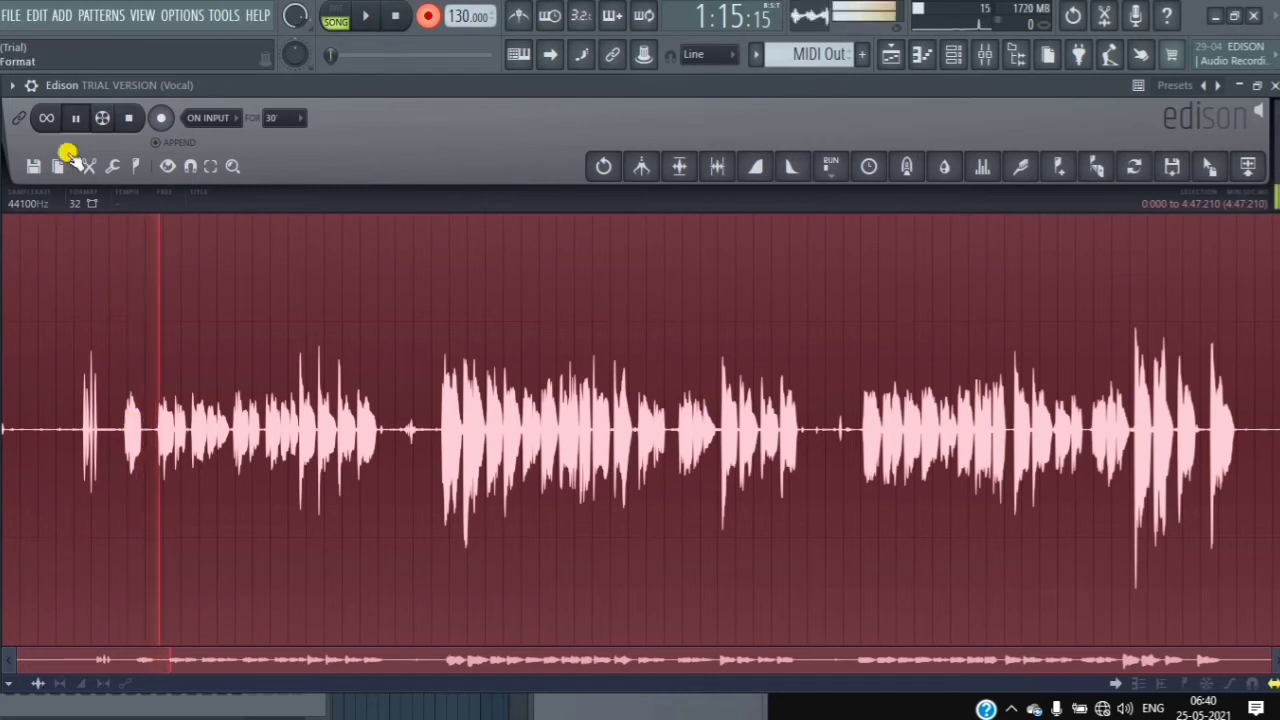
pyautogui.click(77, 122)
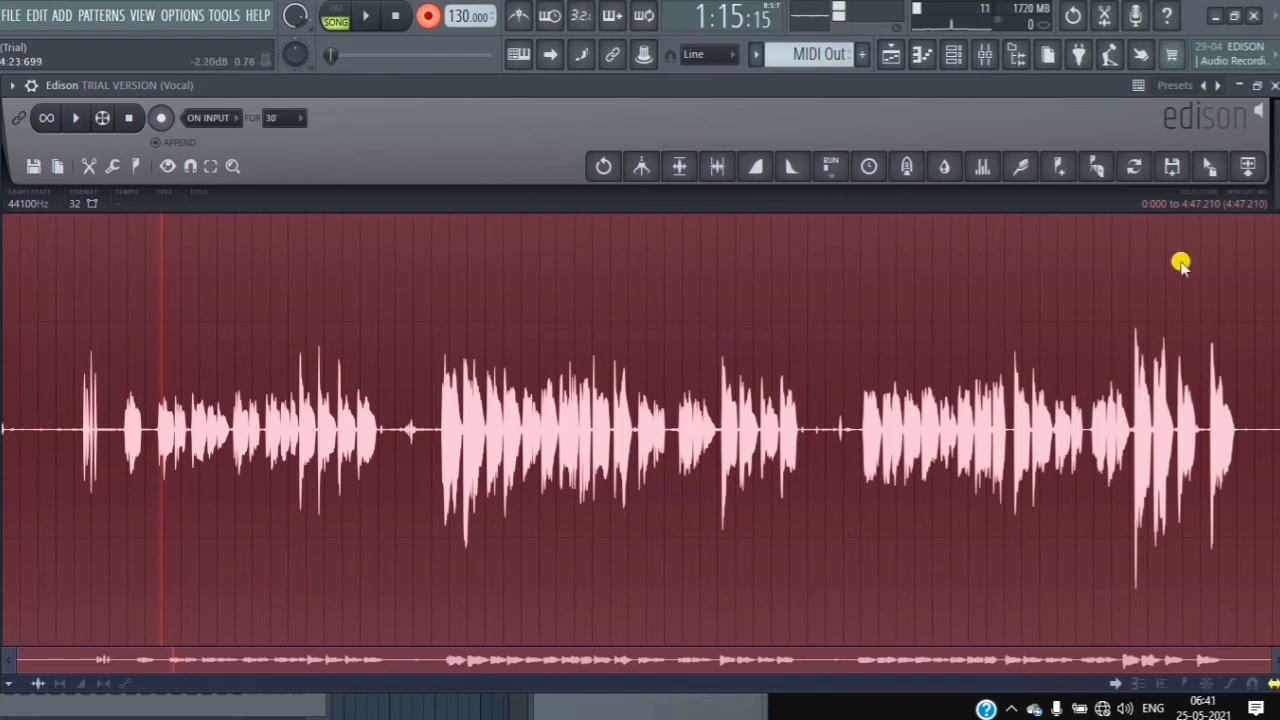
# - Select the opening up to about 16.7 seconds and acquire its noise profile in Clean up, with a lower threshold and higher amount
pyautogui.moveTo(1276, 252); pyautogui.dragTo(78, 306)
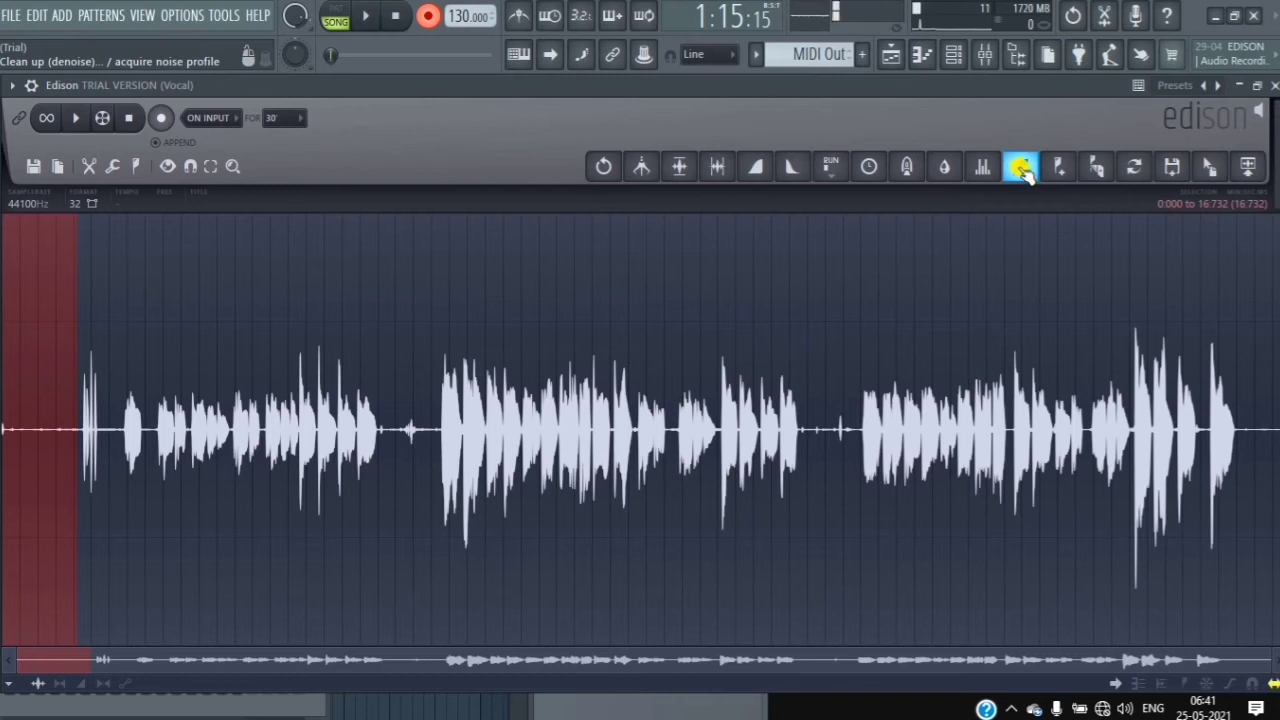
pyautogui.click(1022, 169)
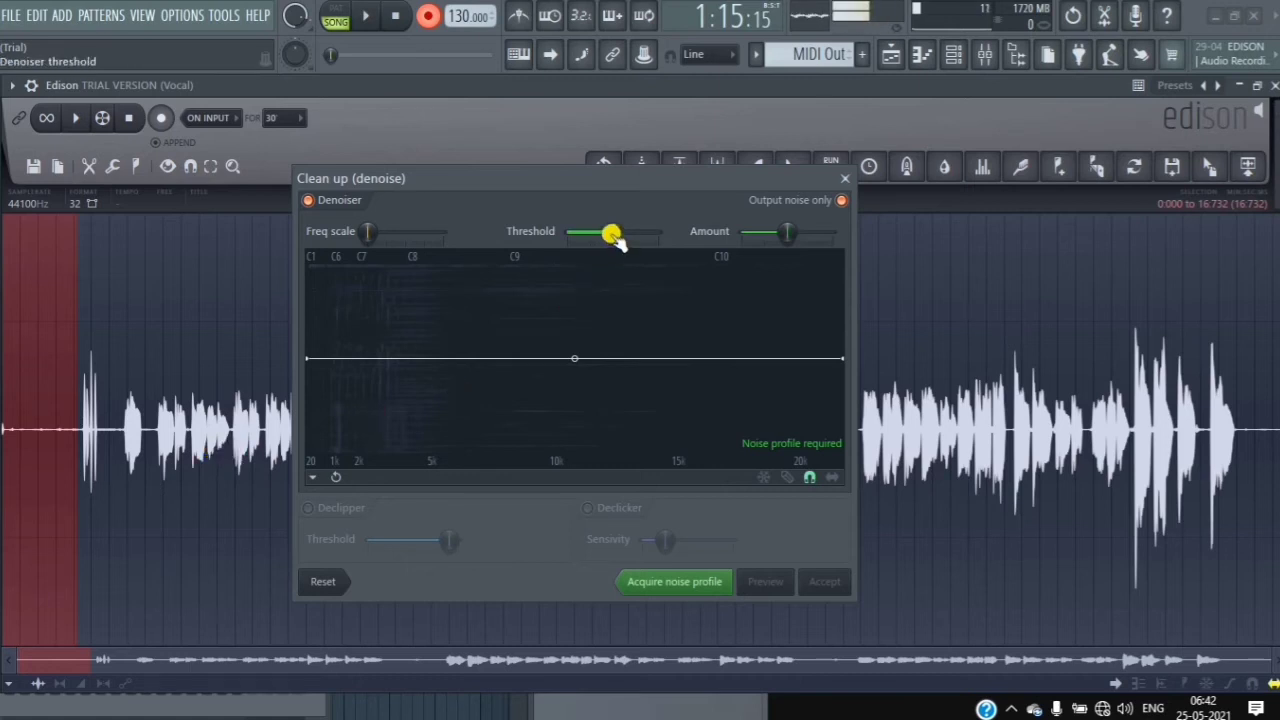
pyautogui.moveTo(611, 233); pyautogui.dragTo(551, 246)
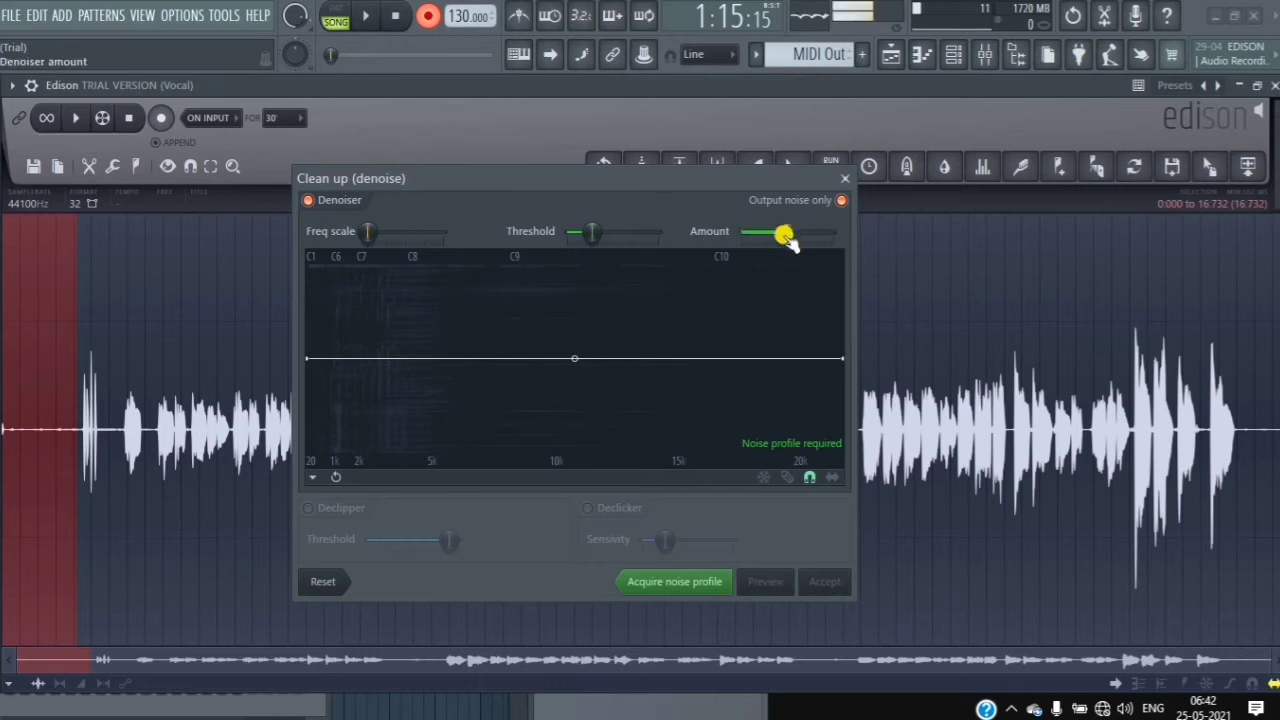
pyautogui.moveTo(783, 234); pyautogui.dragTo(816, 246)
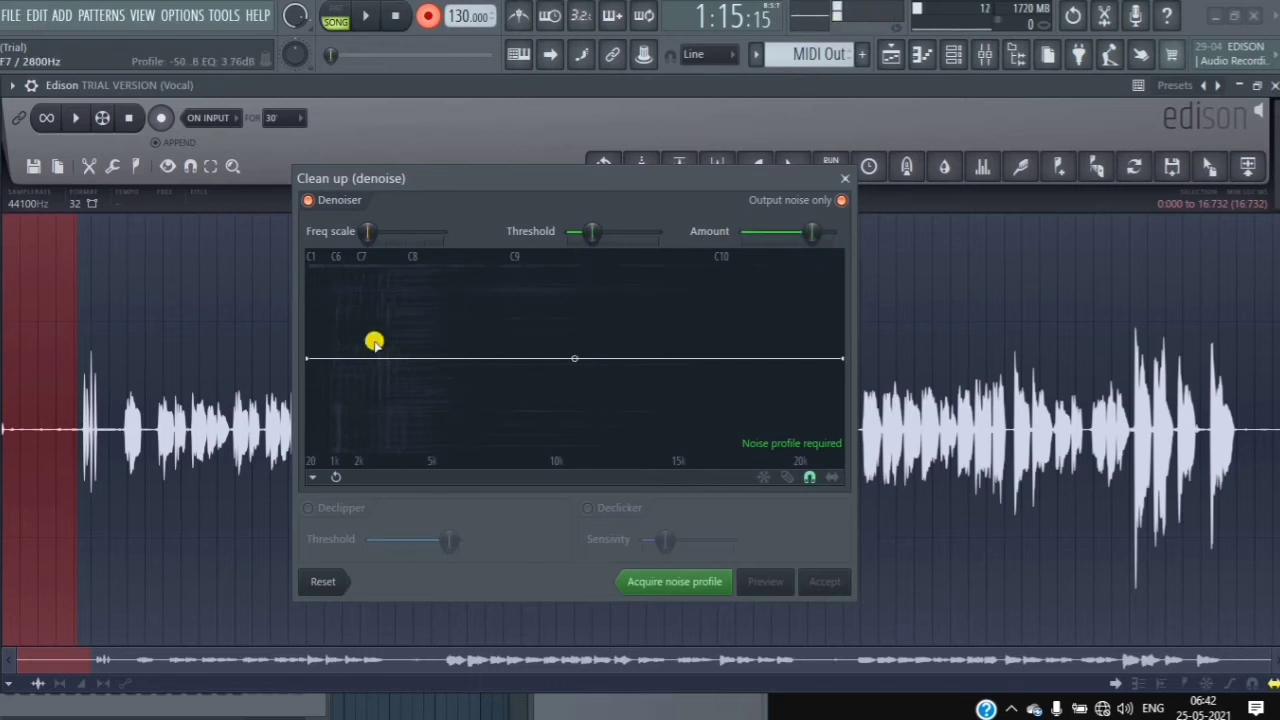
pyautogui.moveTo(383, 242); pyautogui.dragTo(274, 246)
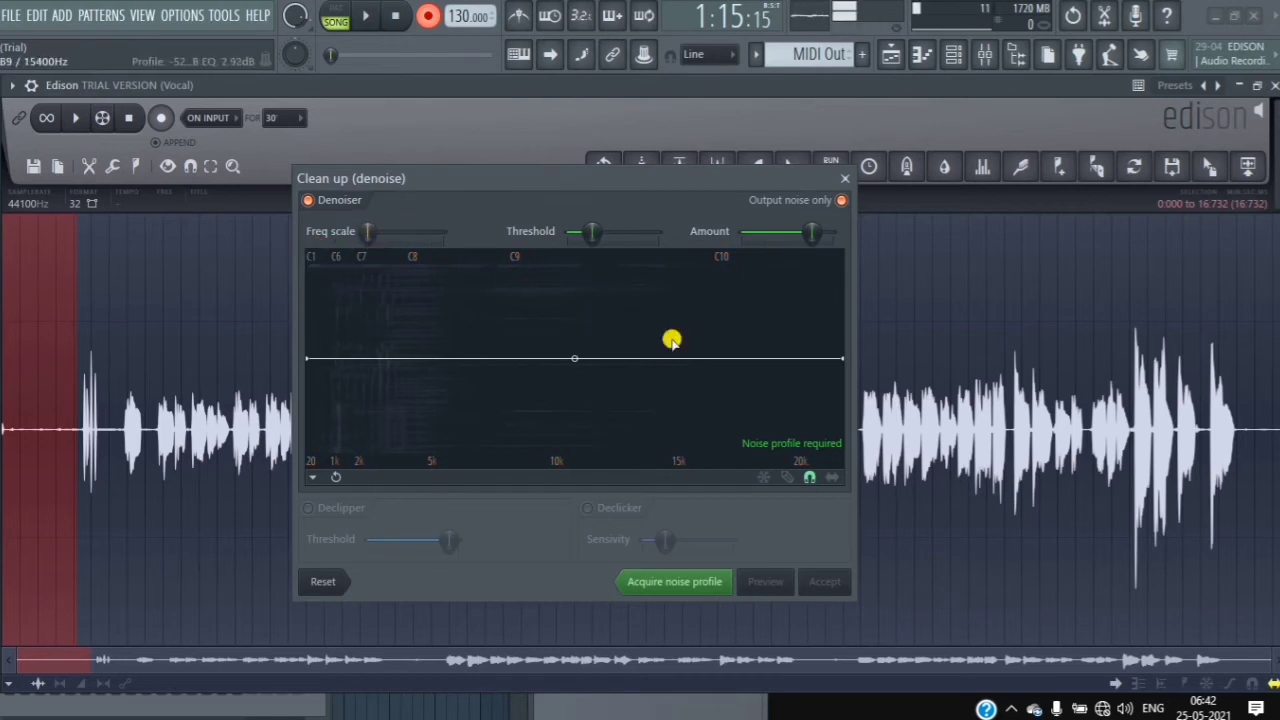
pyautogui.click(693, 586)
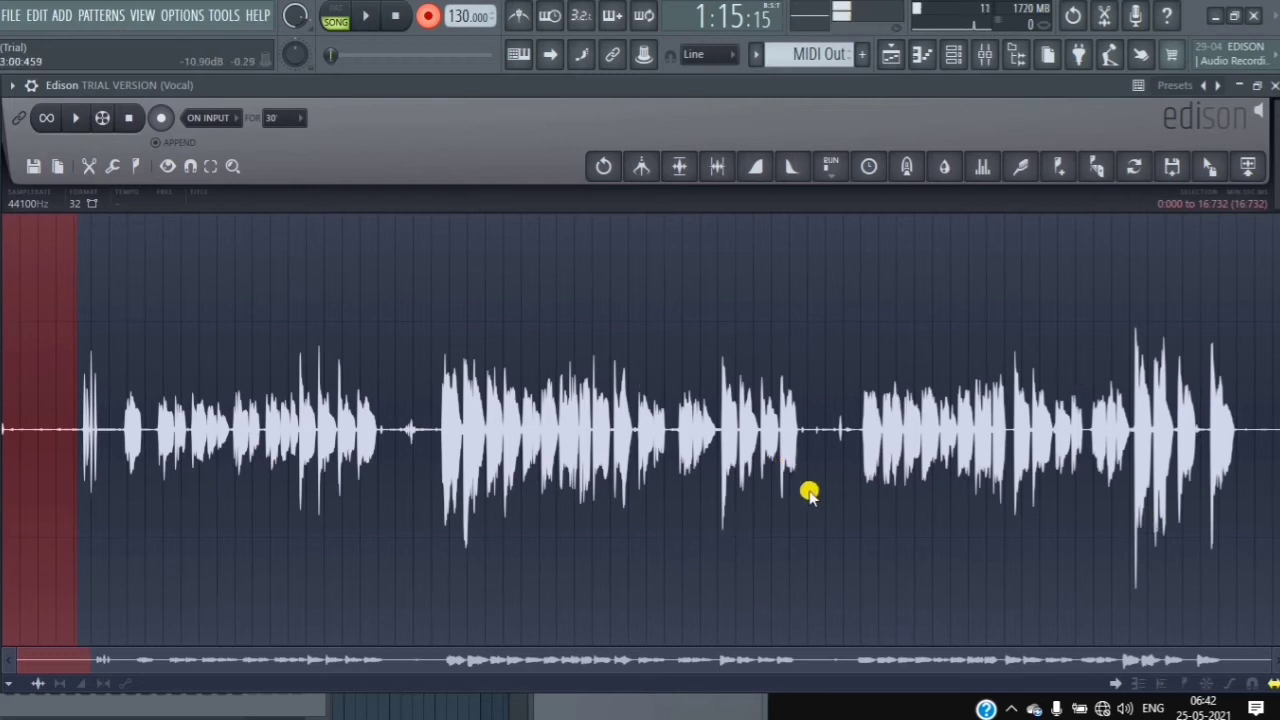
# - Select the vocal from about 32.4 seconds to its end and apply the Clean up denoiser to it
pyautogui.moveTo(3, 265); pyautogui.dragTo(40, 330)
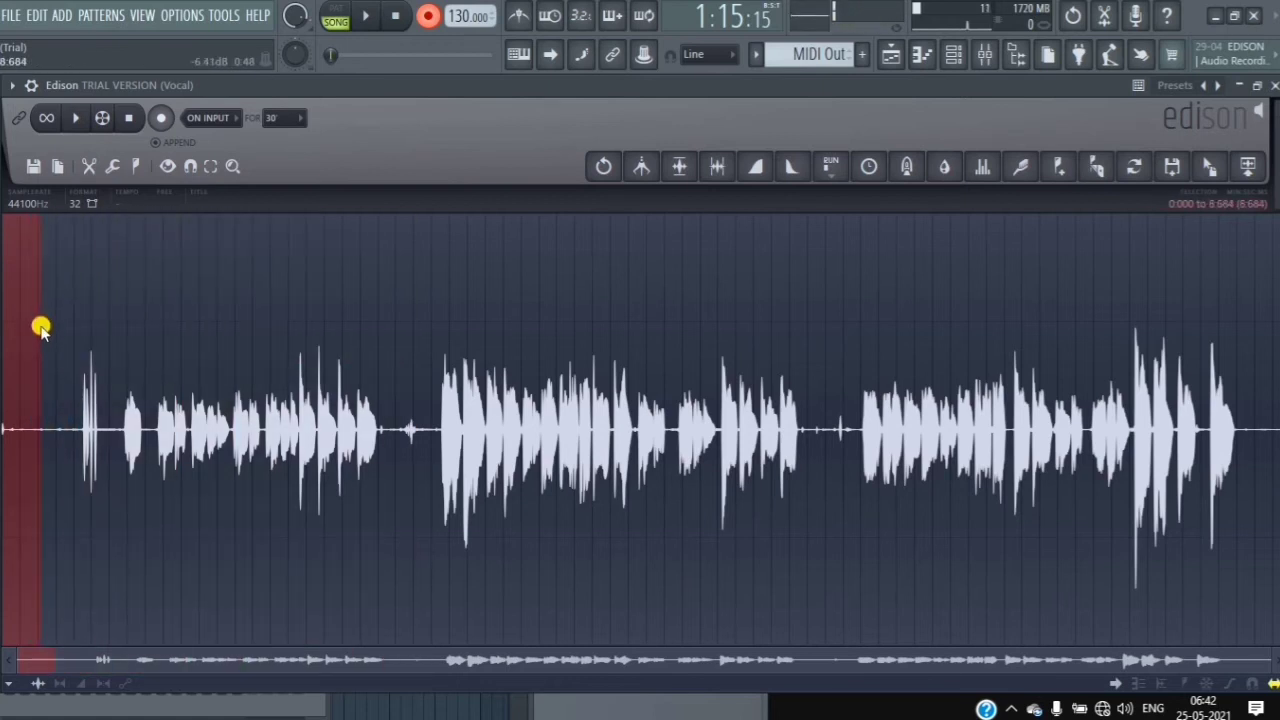
pyautogui.hotkey('ctrl', 'a')
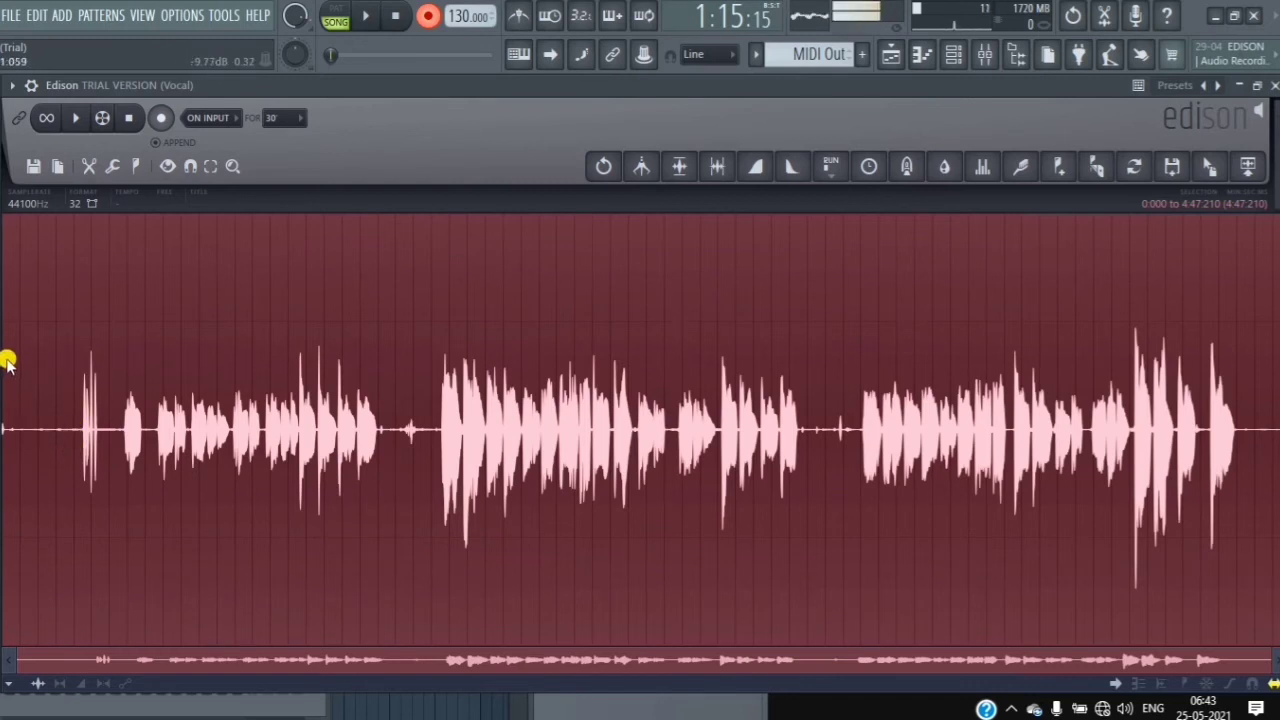
pyautogui.moveTo(9, 357); pyautogui.dragTo(146, 377)
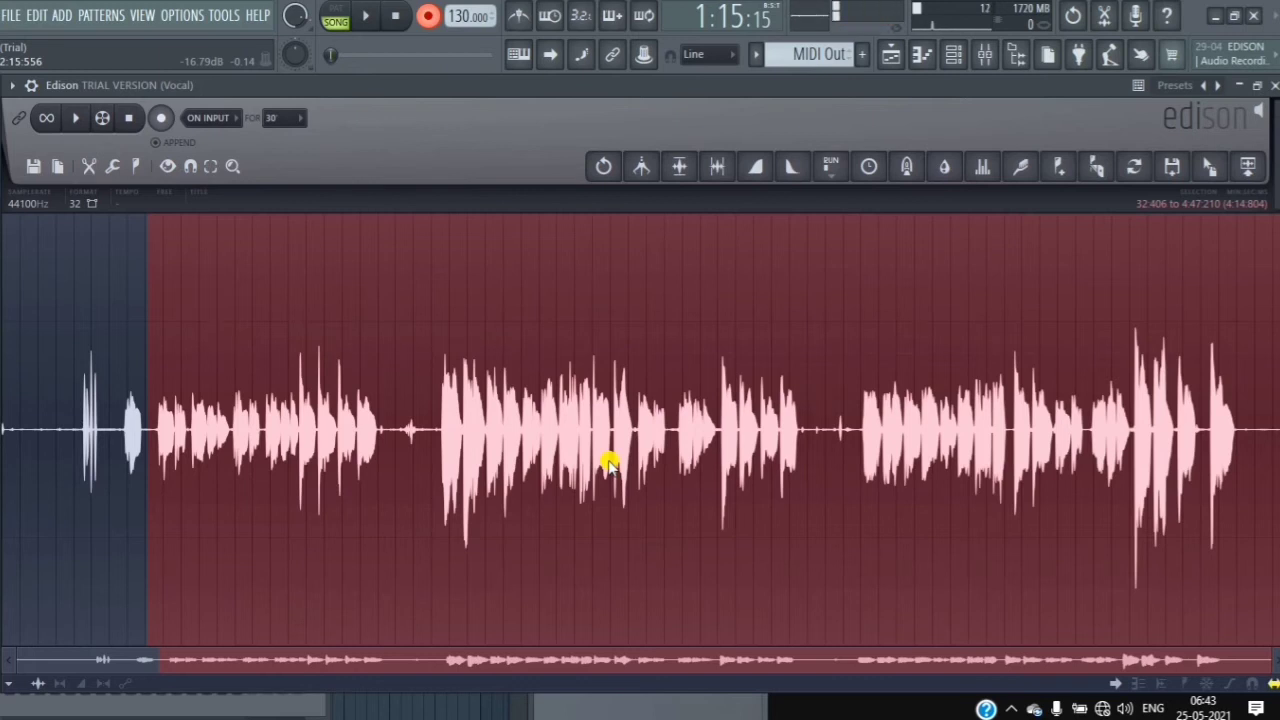
pyautogui.click(1025, 168)
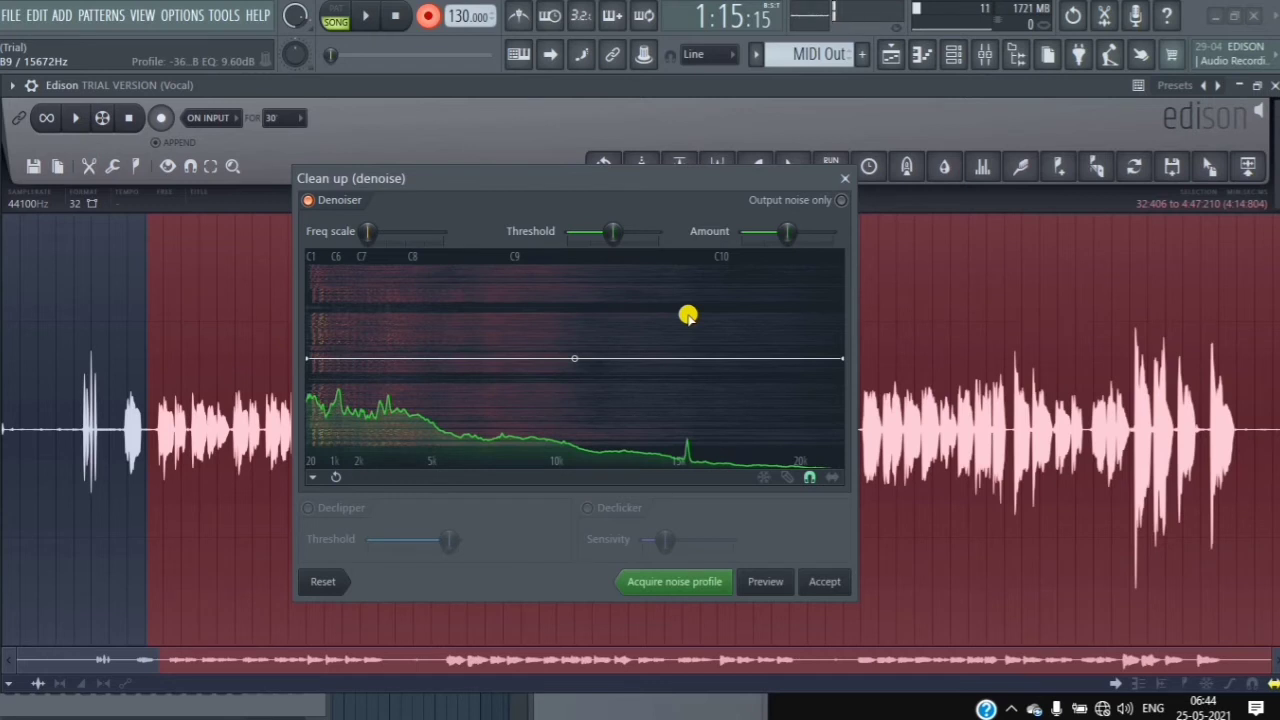
pyautogui.click(826, 583)
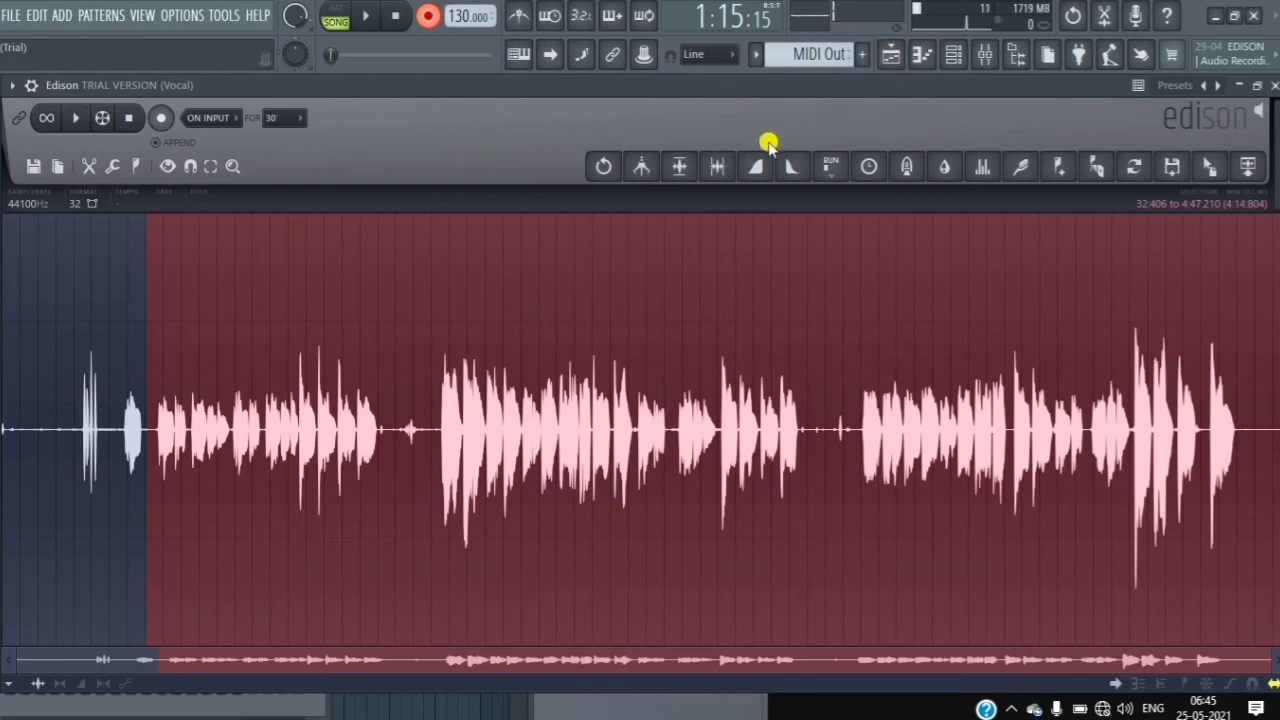
# - Play back the denoised vocal, normalize the selection, and listen to it again
pyautogui.click(73, 120)
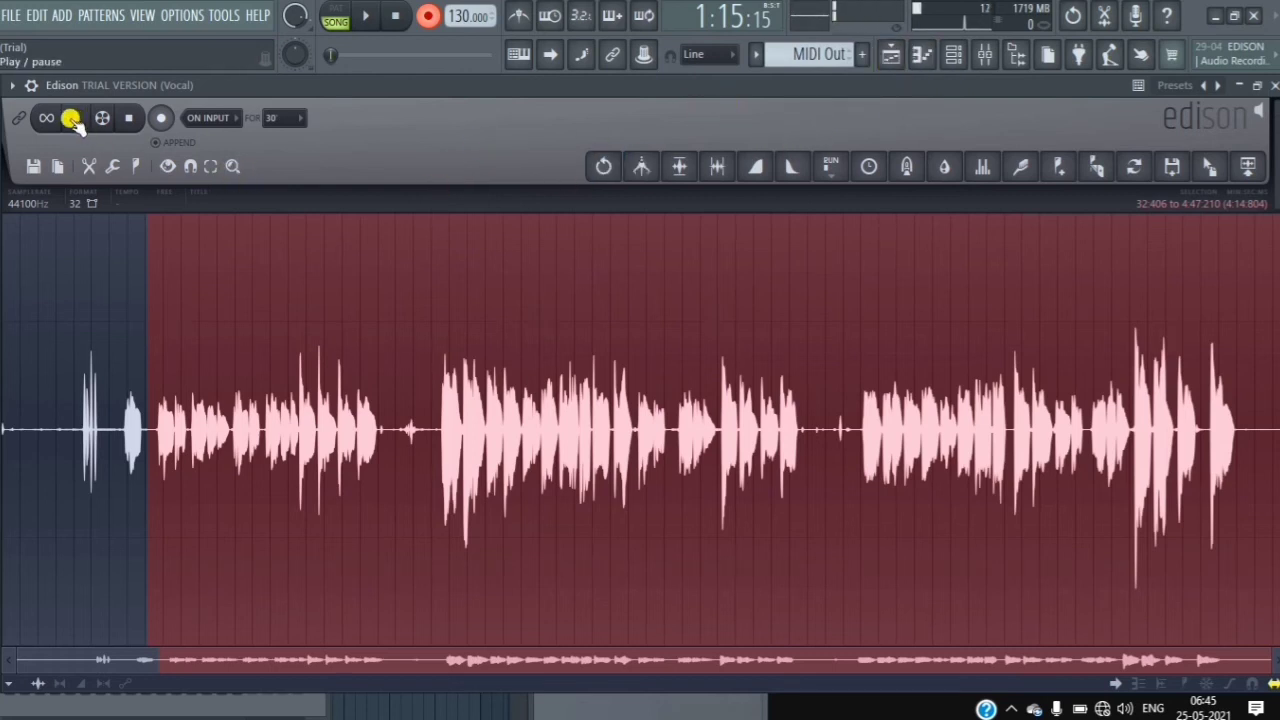
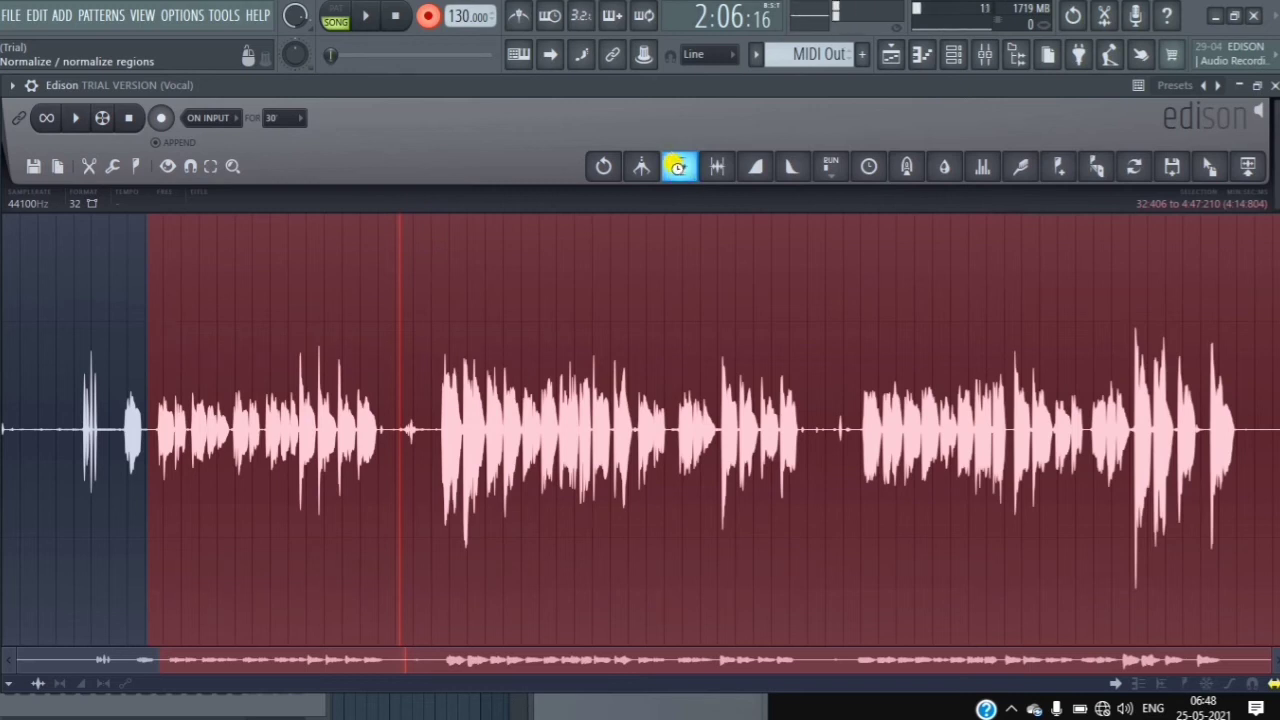
pyautogui.click(680, 170)
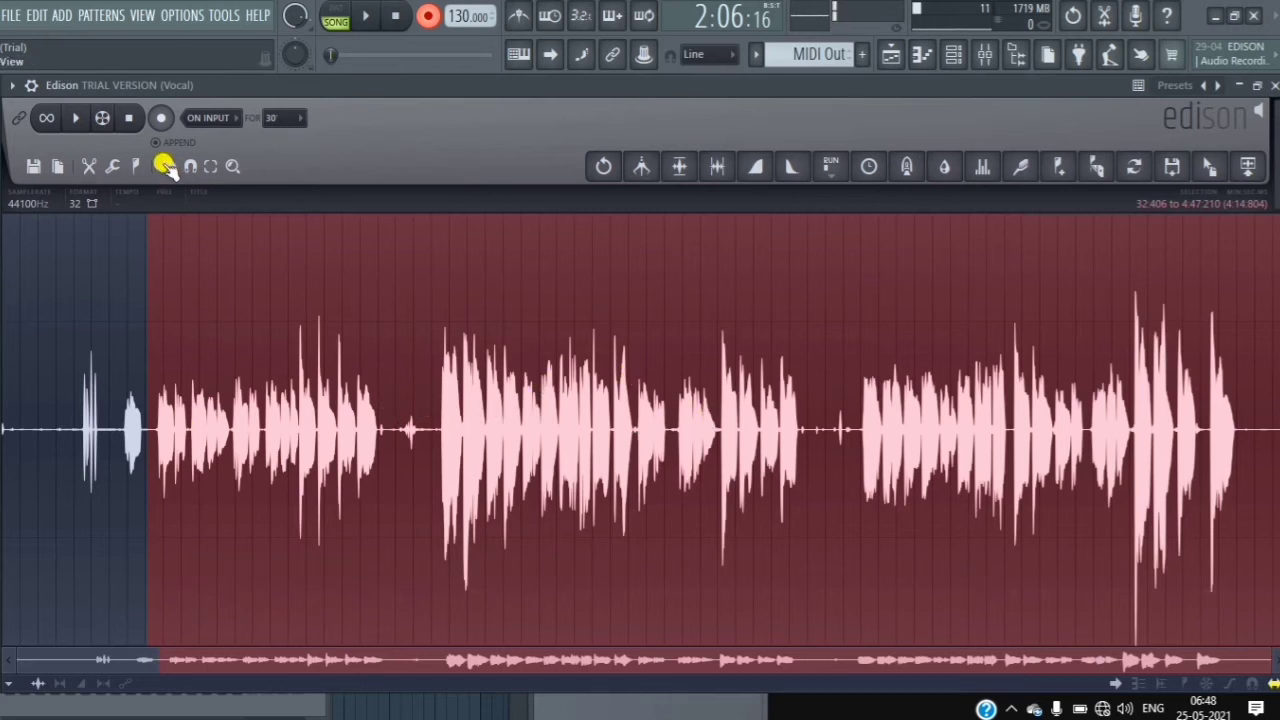
pyautogui.click(80, 119)
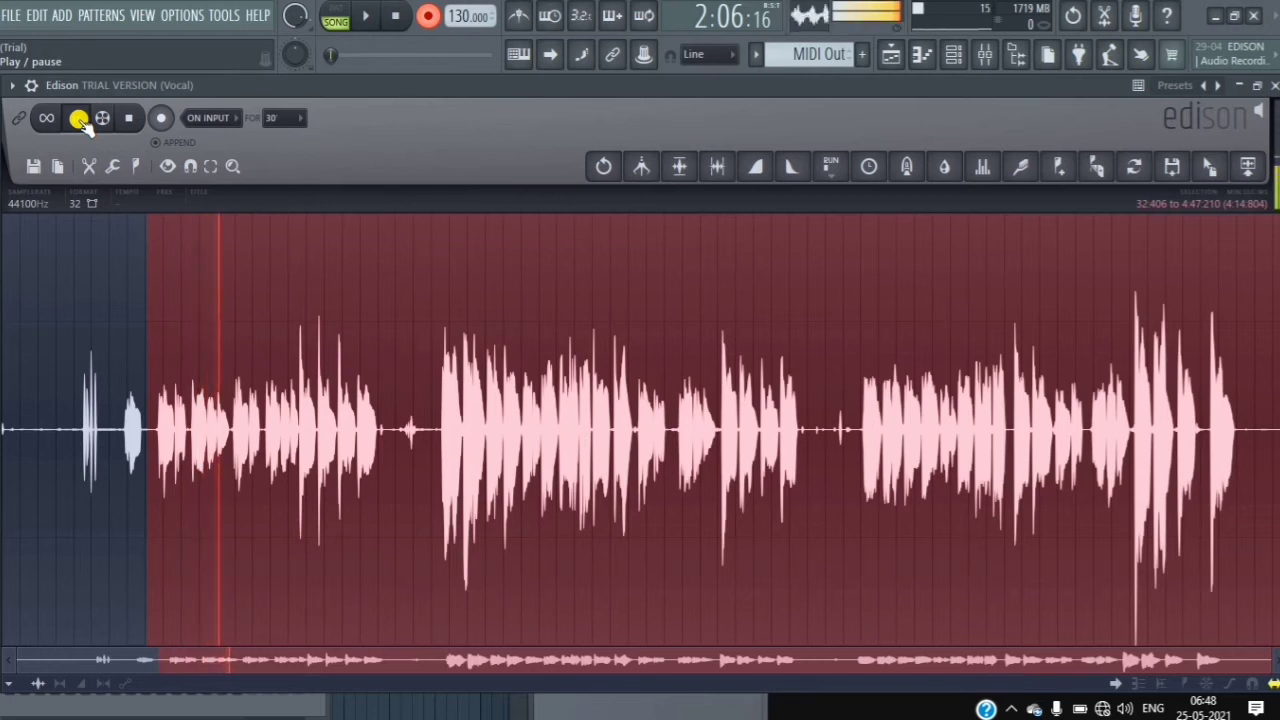
pyautogui.click(79, 119)
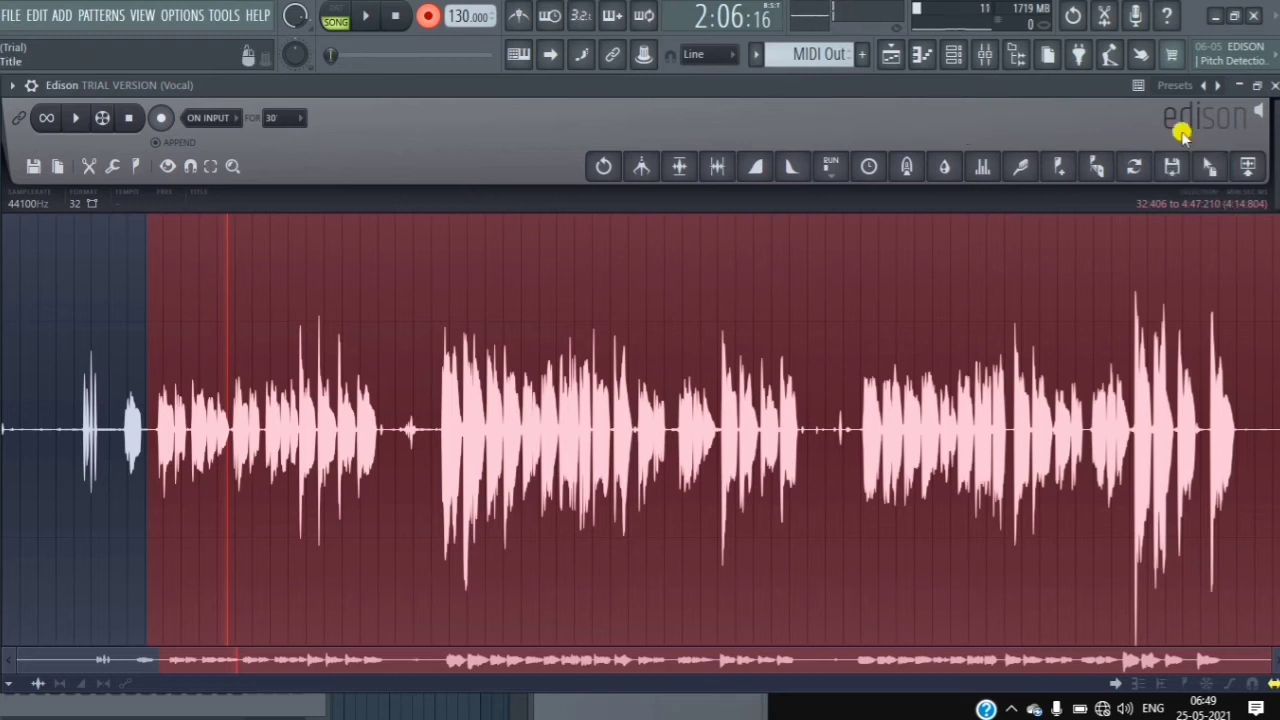
# - Reduce the Edison and mixer windows and move them so that the playlist is visible beside the vocal recording
pyautogui.click(1256, 88)
pyautogui.moveTo(1069, 163); pyautogui.dragTo(574, 194)
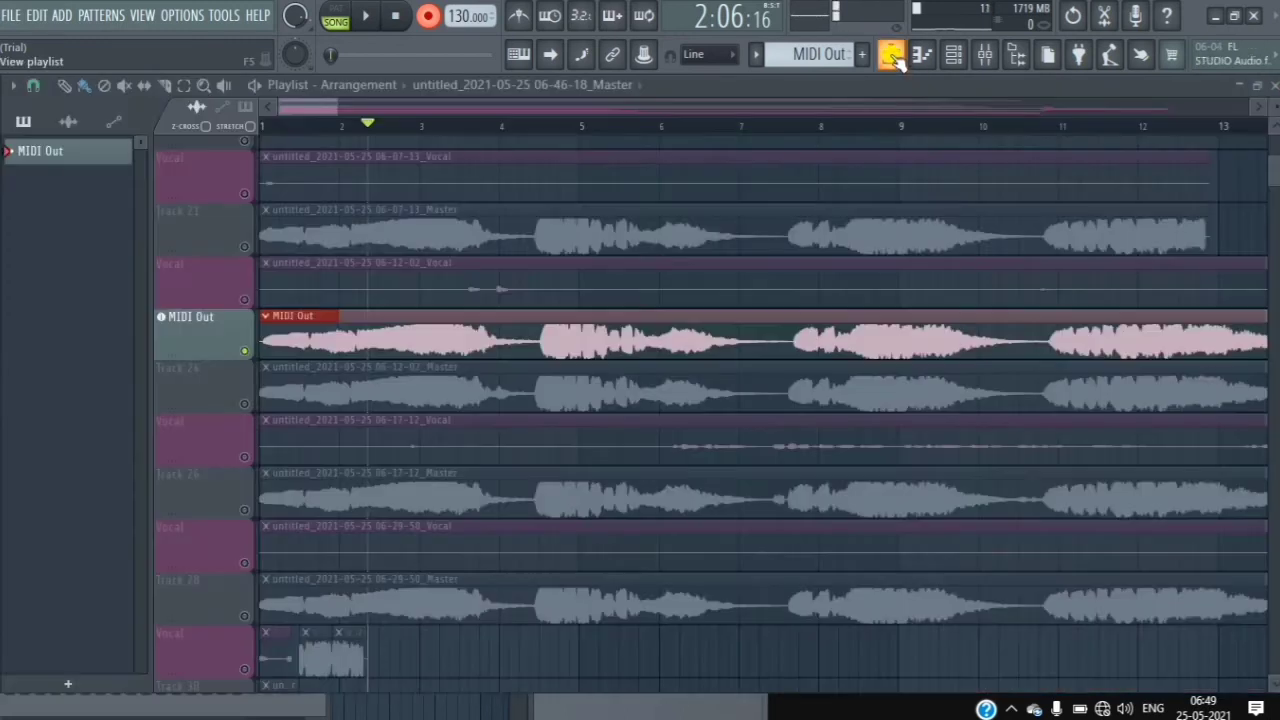
pyautogui.click(891, 55)
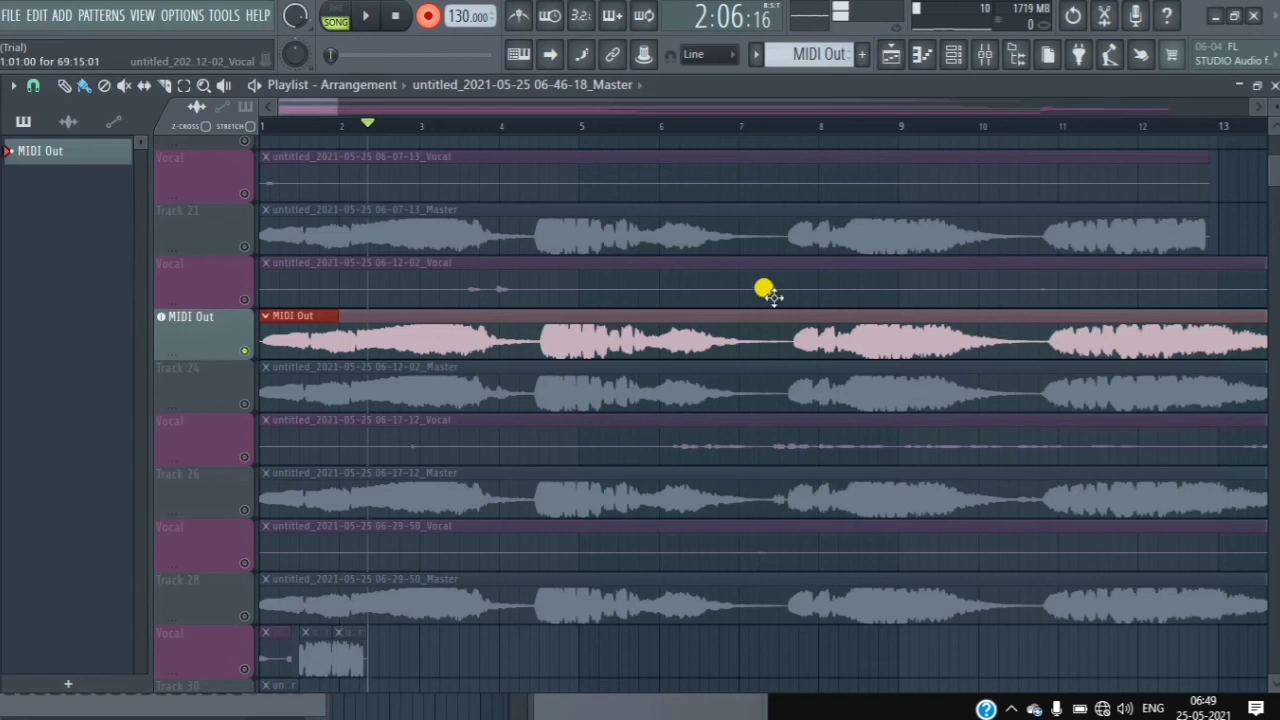
pyautogui.click(985, 56)
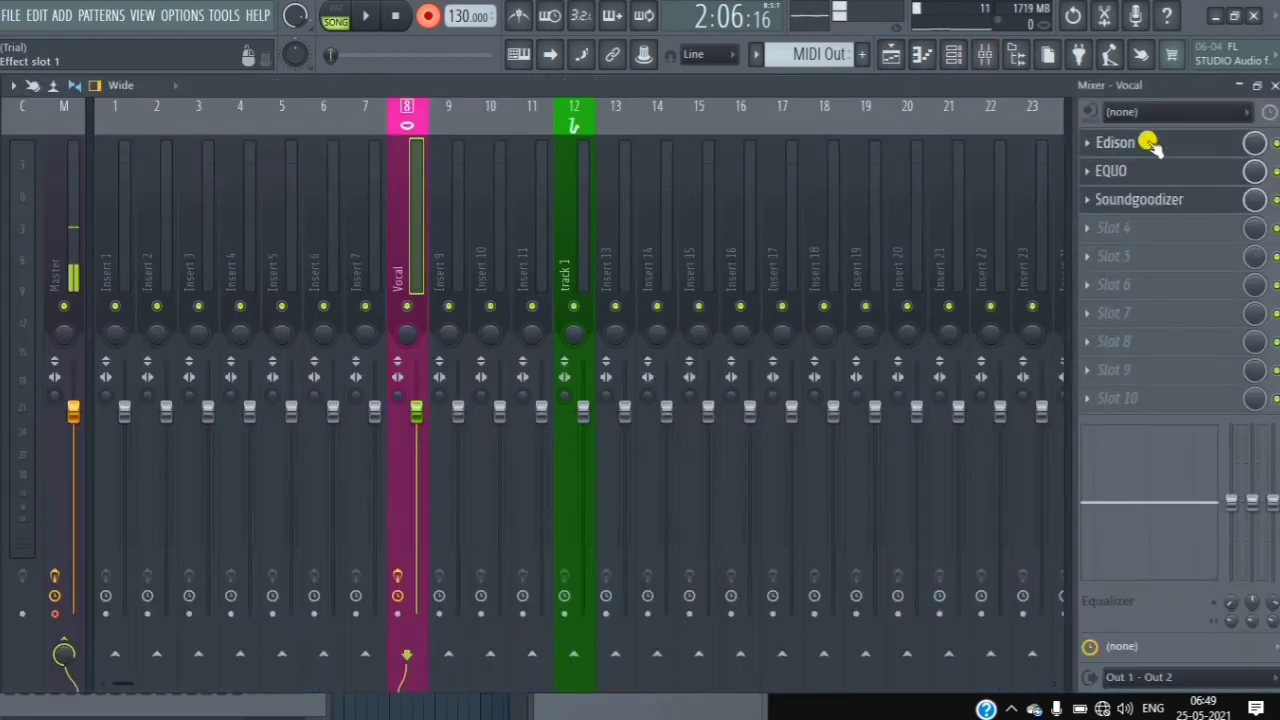
pyautogui.click(1257, 88)
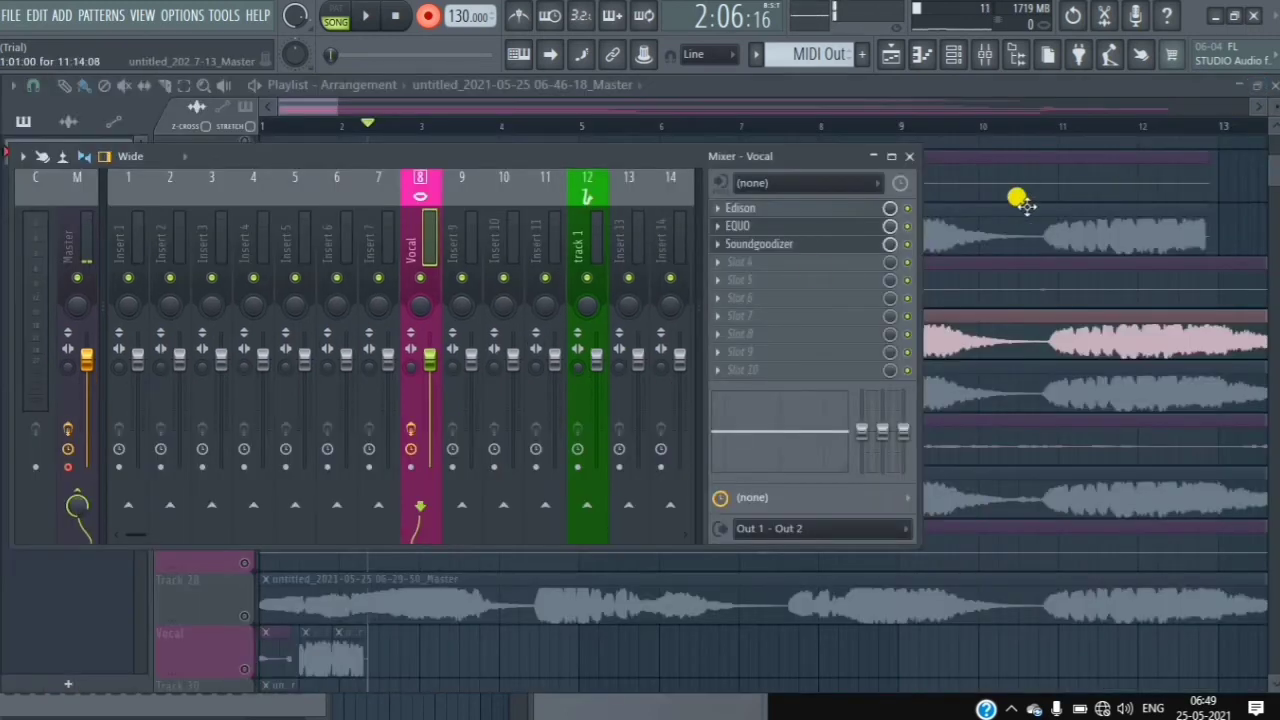
pyautogui.moveTo(626, 157); pyautogui.dragTo(1022, 237)
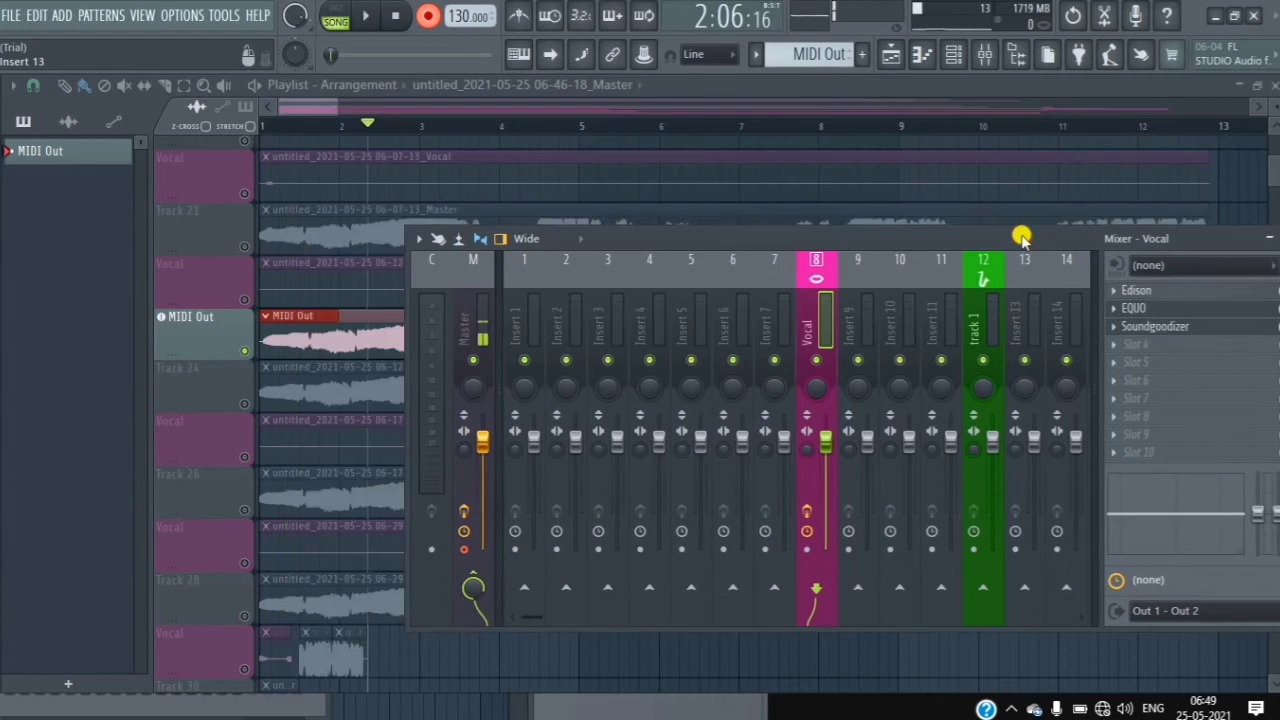
pyautogui.click(1168, 290)
pyautogui.moveTo(817, 194); pyautogui.dragTo(692, 379)
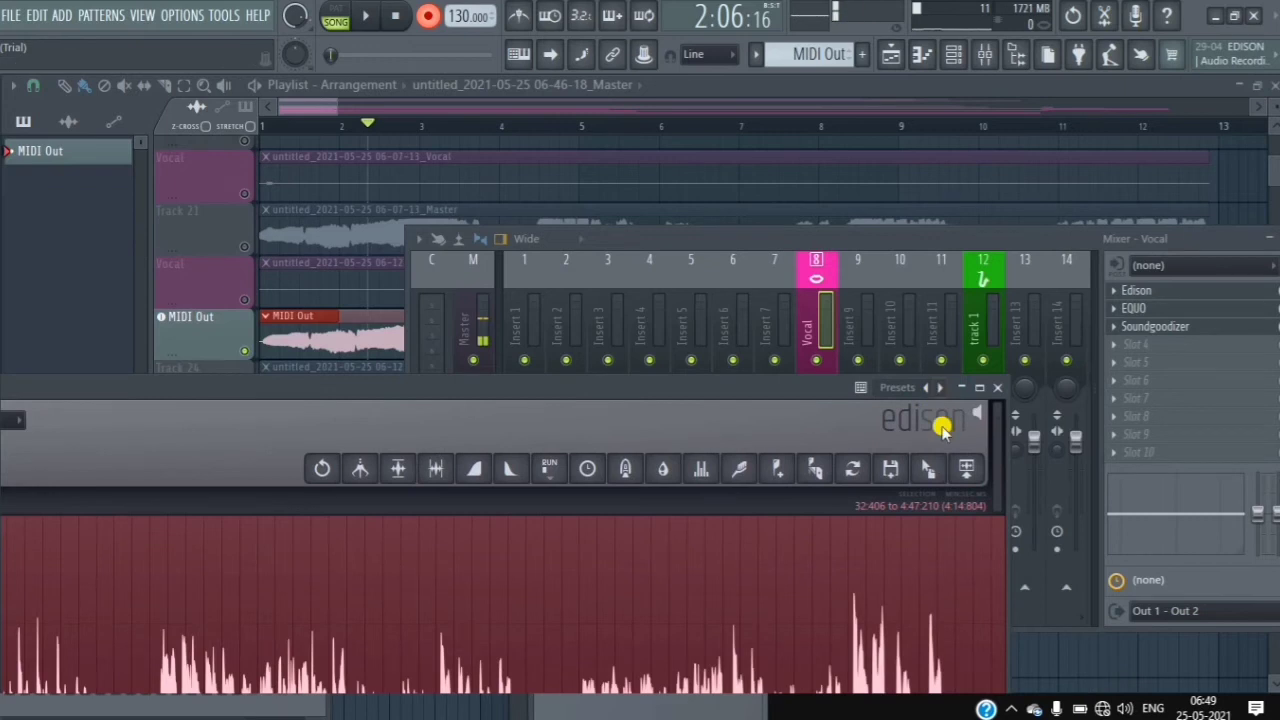
# - Send the selected vocal from Edison to the playlist as an audio clip
pyautogui.moveTo(930, 473); pyautogui.dragTo(770, 193)
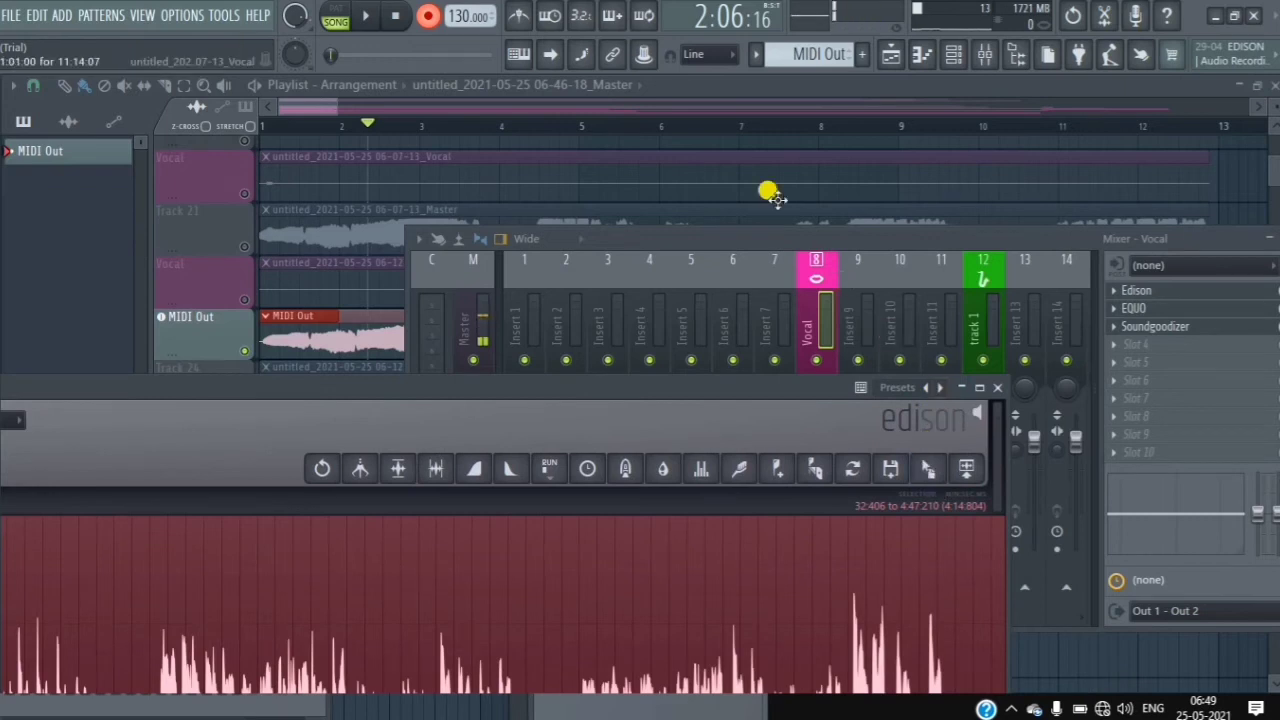
pyautogui.click(970, 462)
pyautogui.click(966, 472)
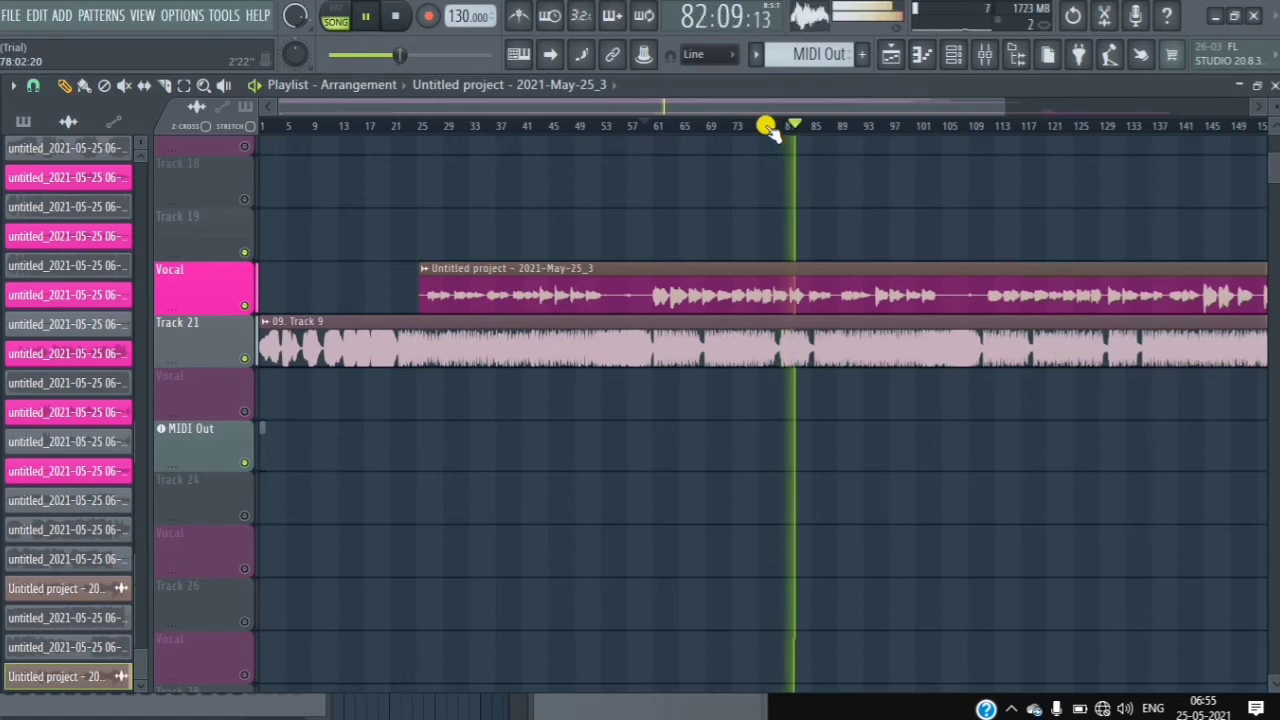
# - Play the song from about bar 88 to check the vocal clip against the backing track, open the mixer, and pause the playback
pyautogui.click(838, 138)
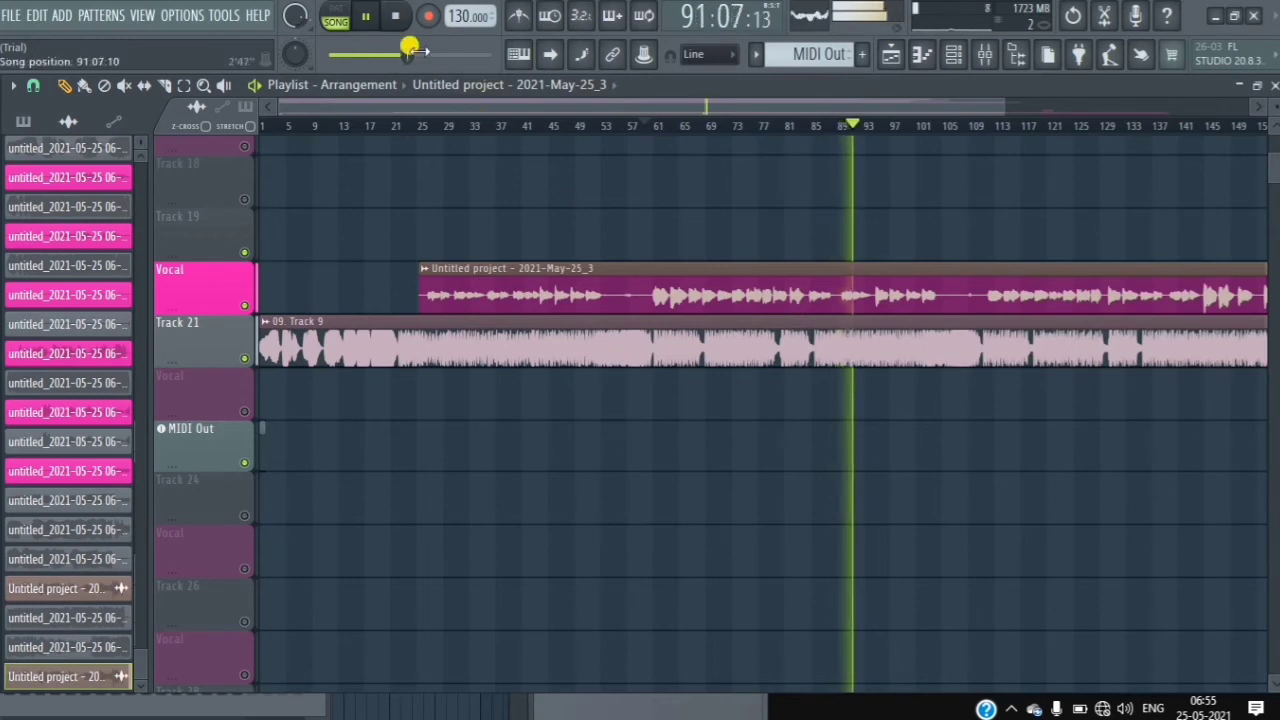
pyautogui.click(362, 17)
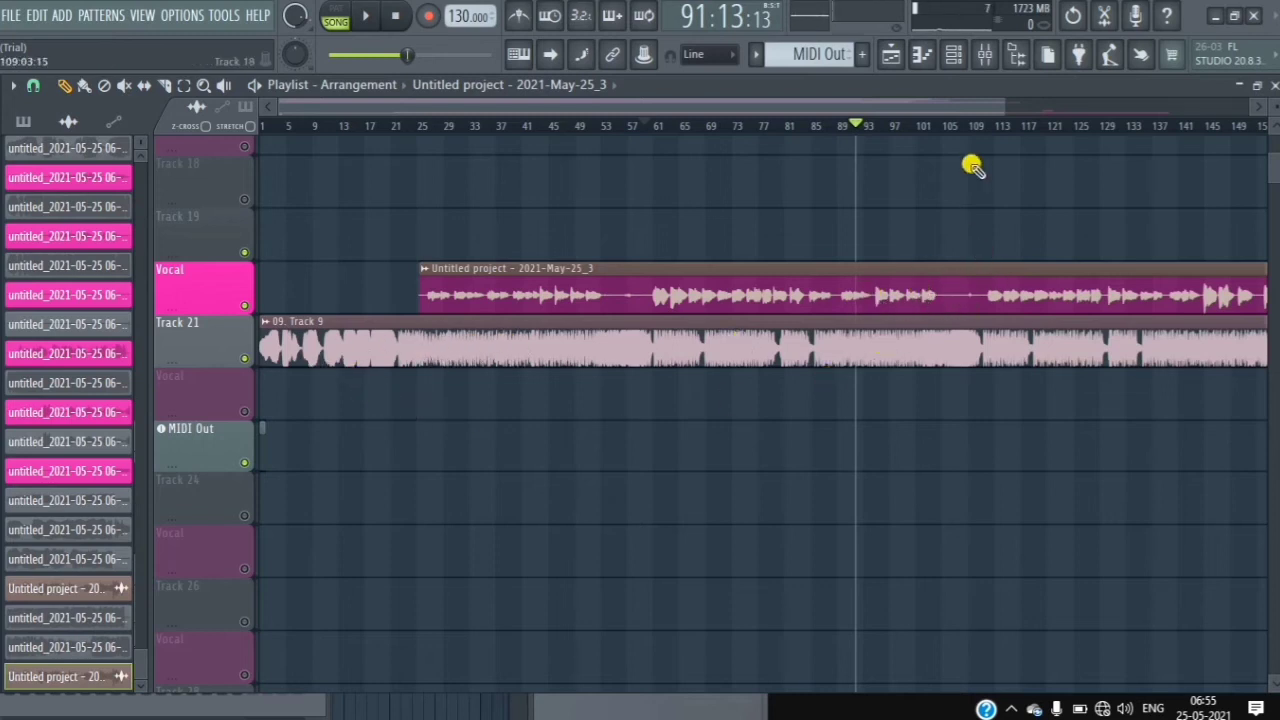
pyautogui.click(980, 60)
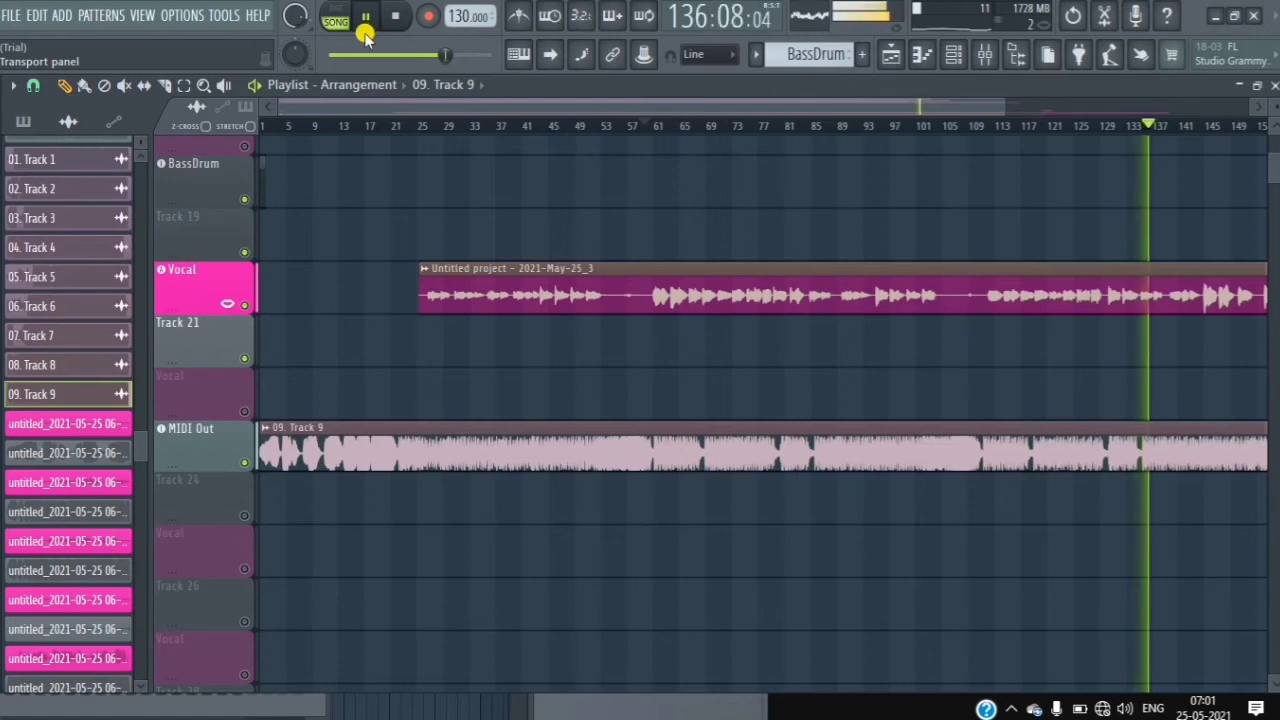
pyautogui.click(367, 19)
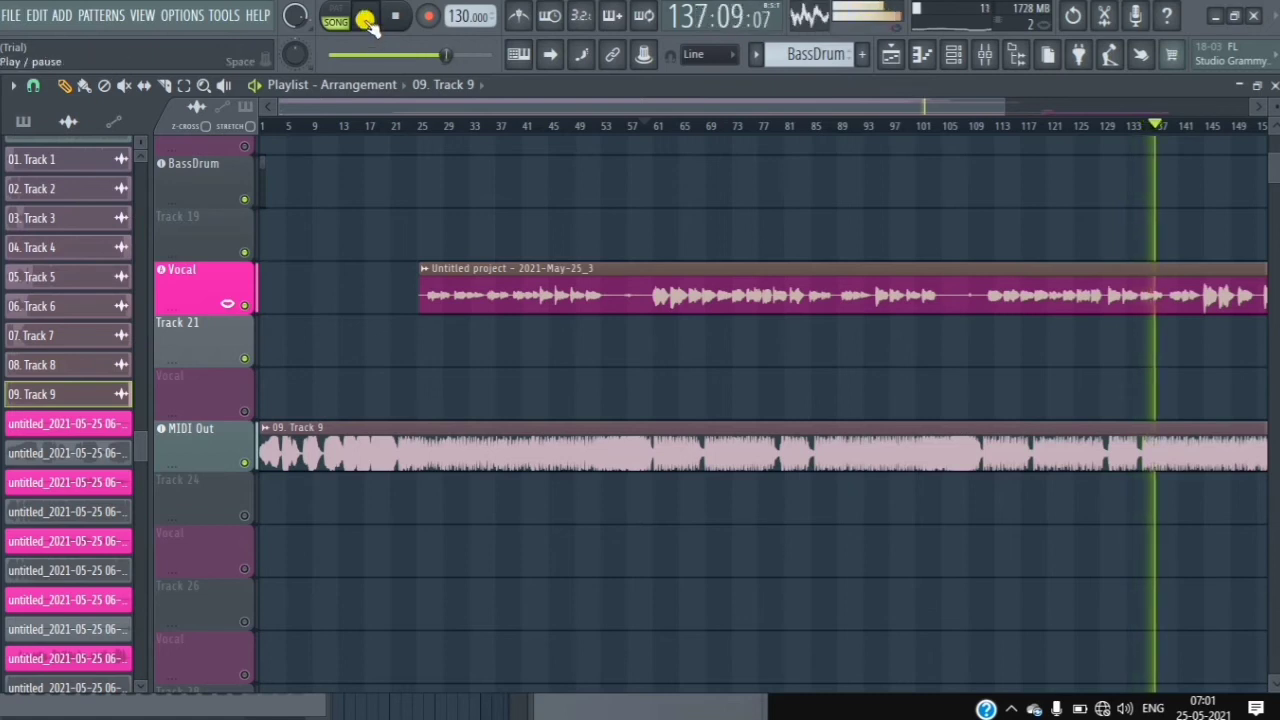
# - Pause the playback and load Fruity Parametric EQ 2 into slot 4 of the Vocal mixer track
pyautogui.click(368, 22)
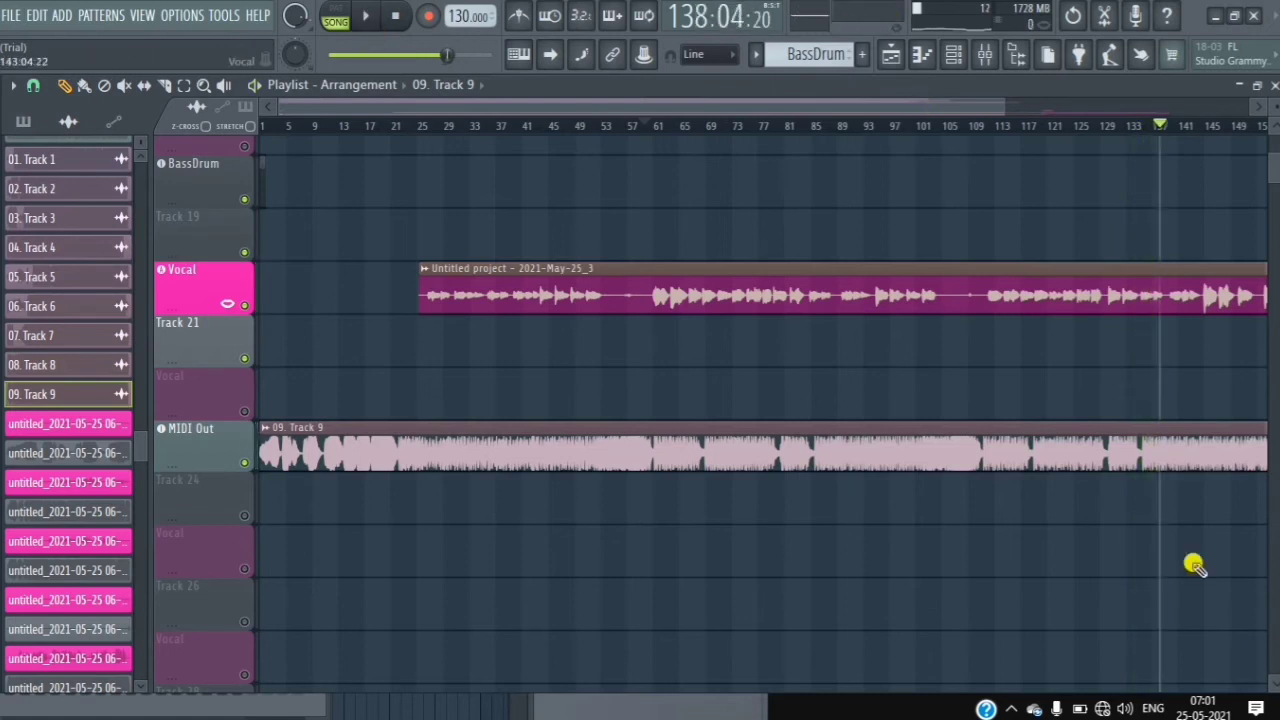
pyautogui.click(986, 57)
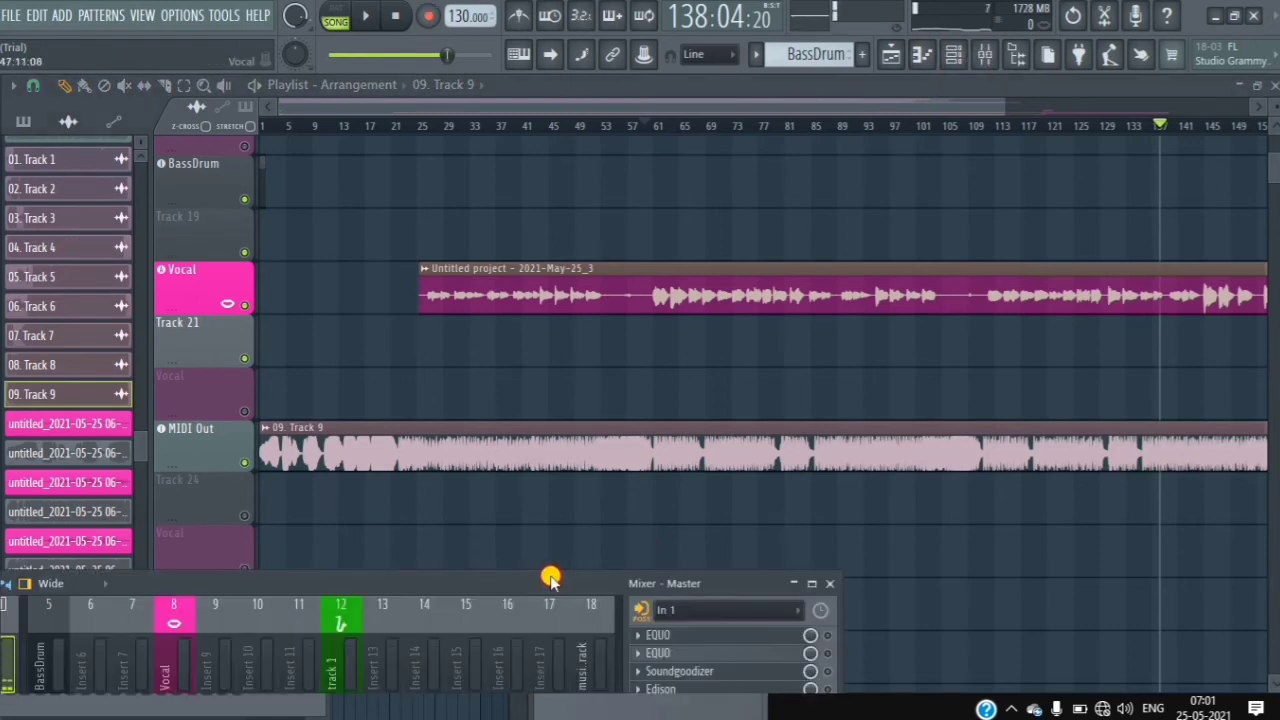
pyautogui.moveTo(551, 578); pyautogui.dragTo(684, 220)
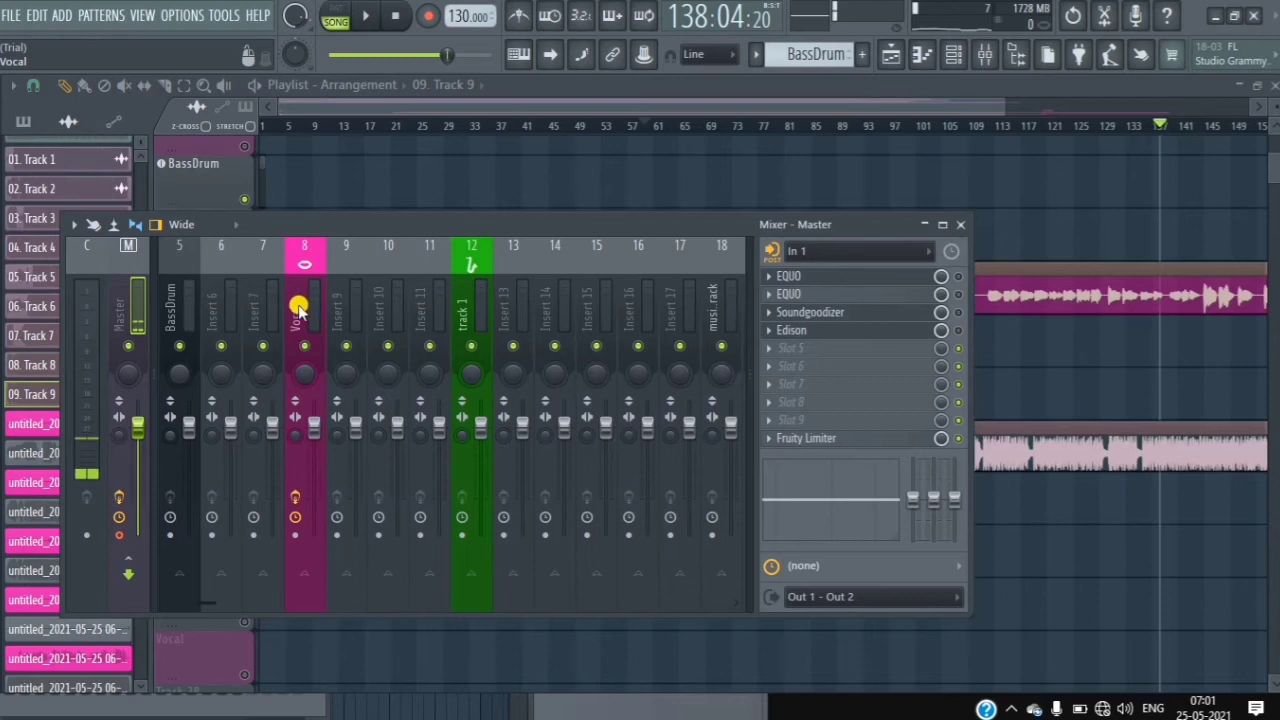
pyautogui.click(298, 308)
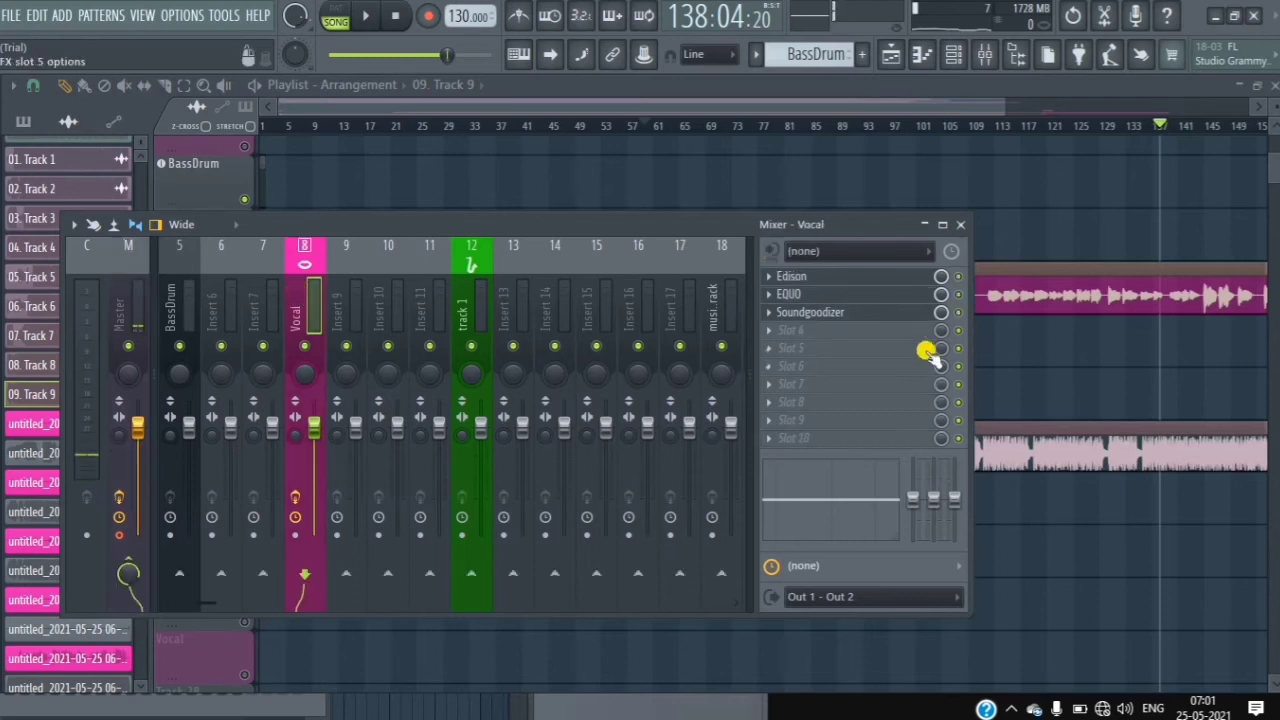
pyautogui.click(767, 331)
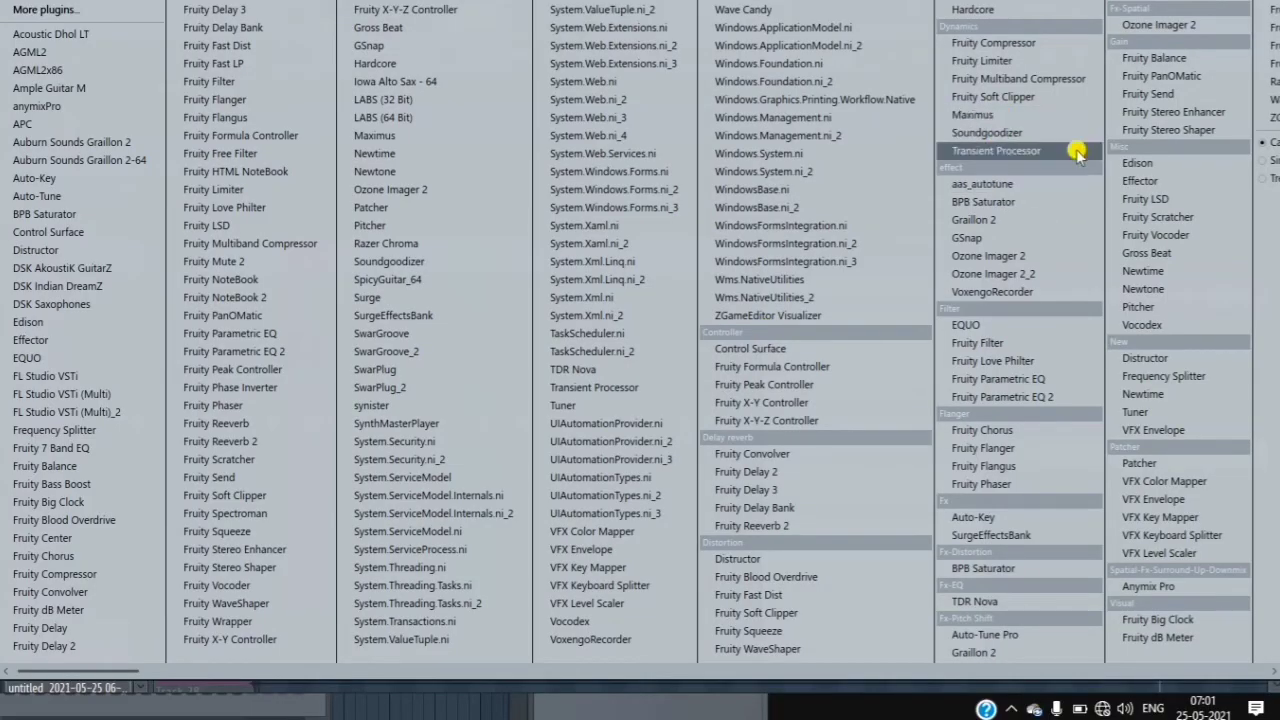
pyautogui.click(1032, 398)
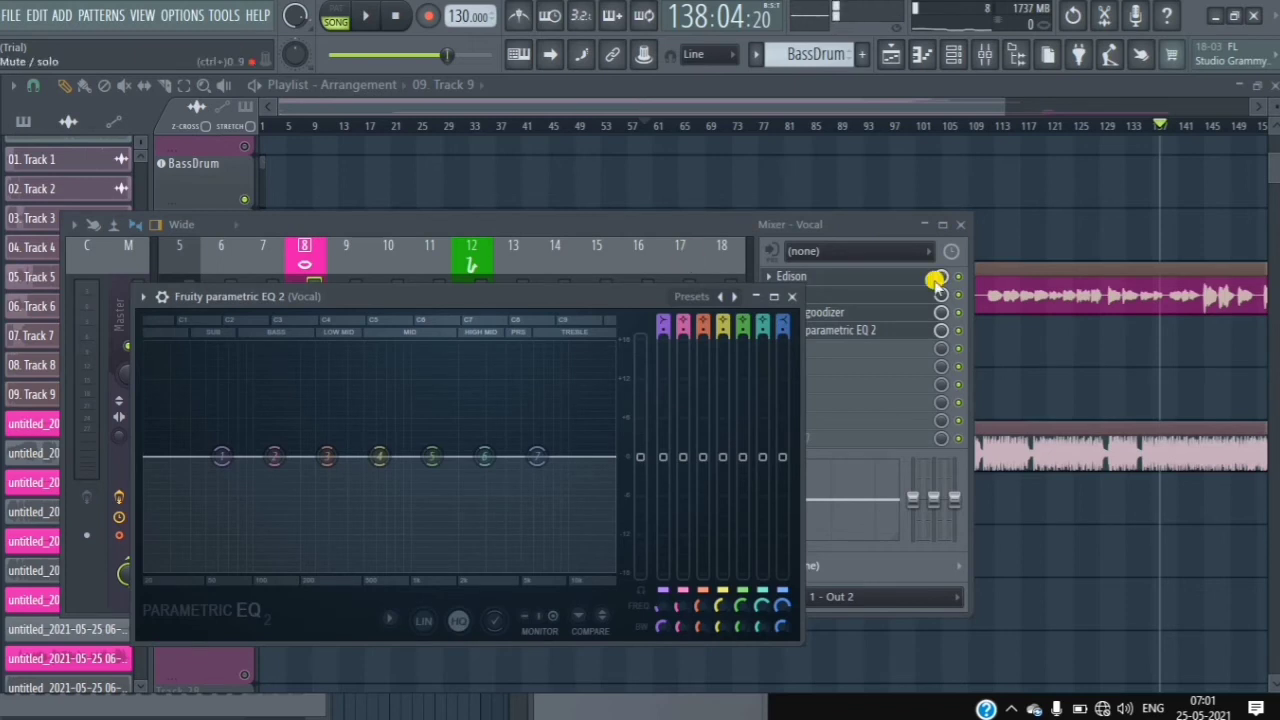
pyautogui.click(878, 278)
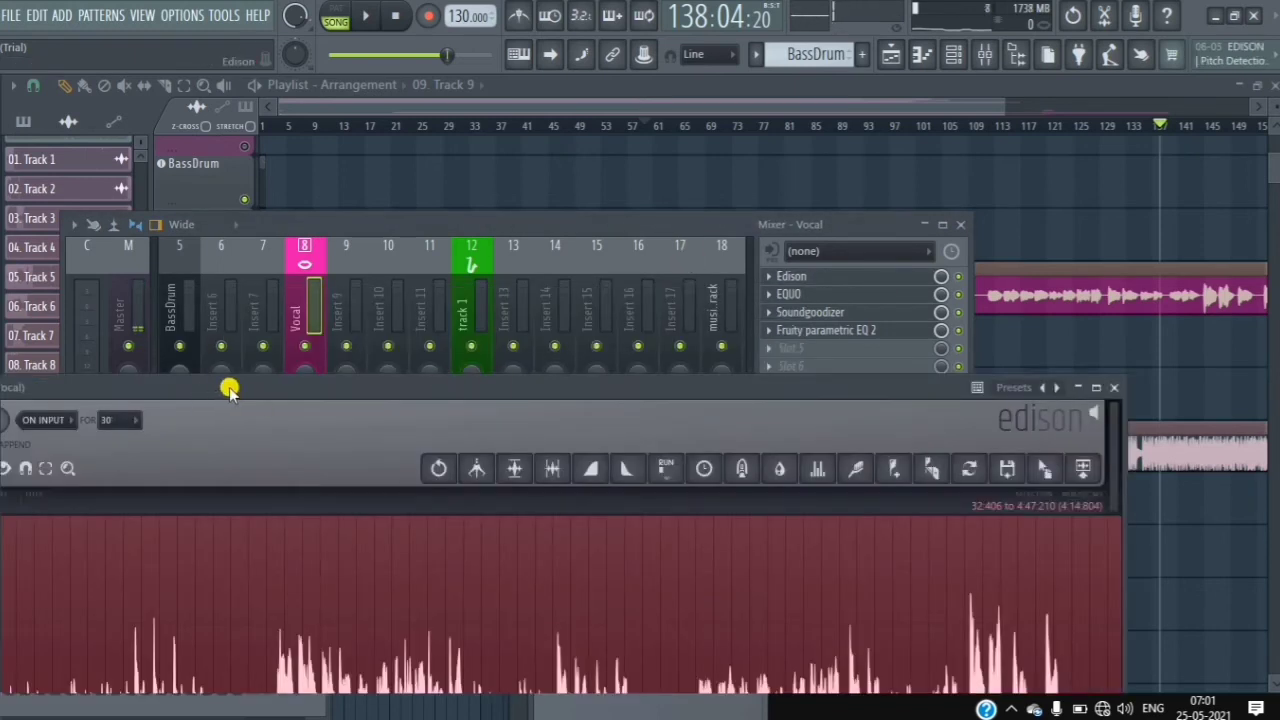
pyautogui.moveTo(231, 391); pyautogui.dragTo(852, 286)
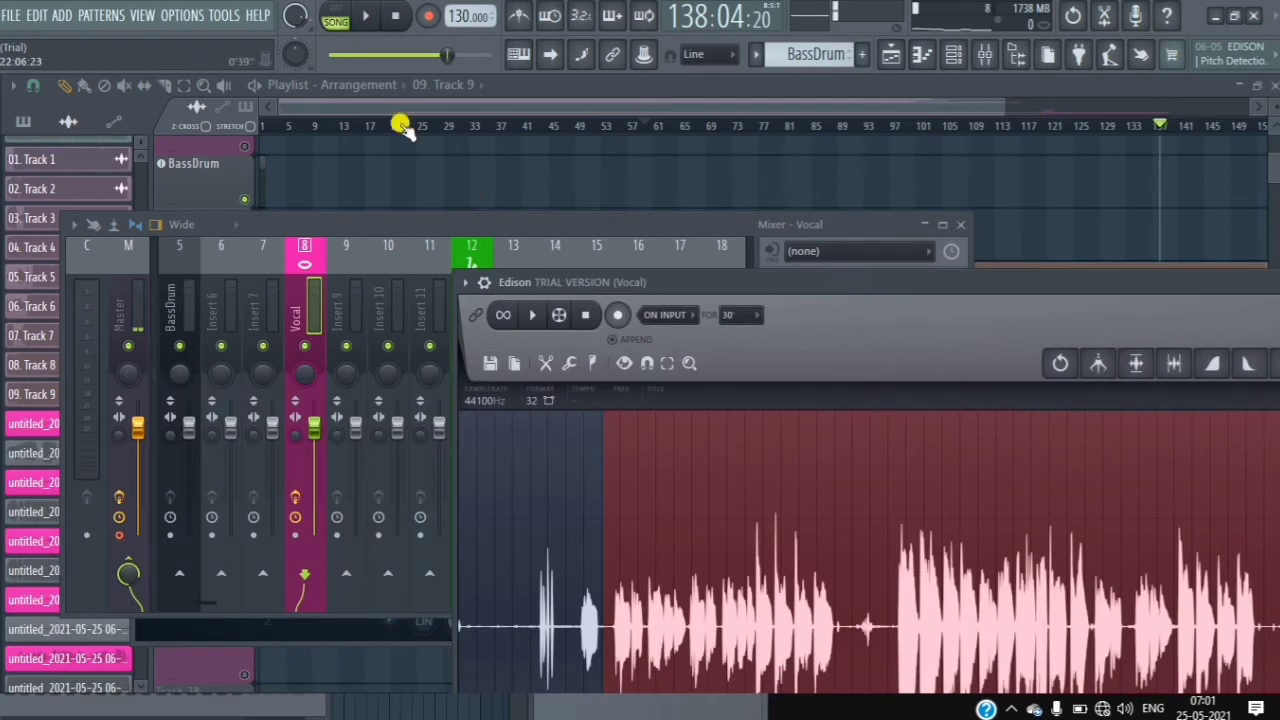
# - Mute the MIDI Out backing track in the playlist, play the vocal on its own, and pause with the mixer open
pyautogui.click(528, 84)
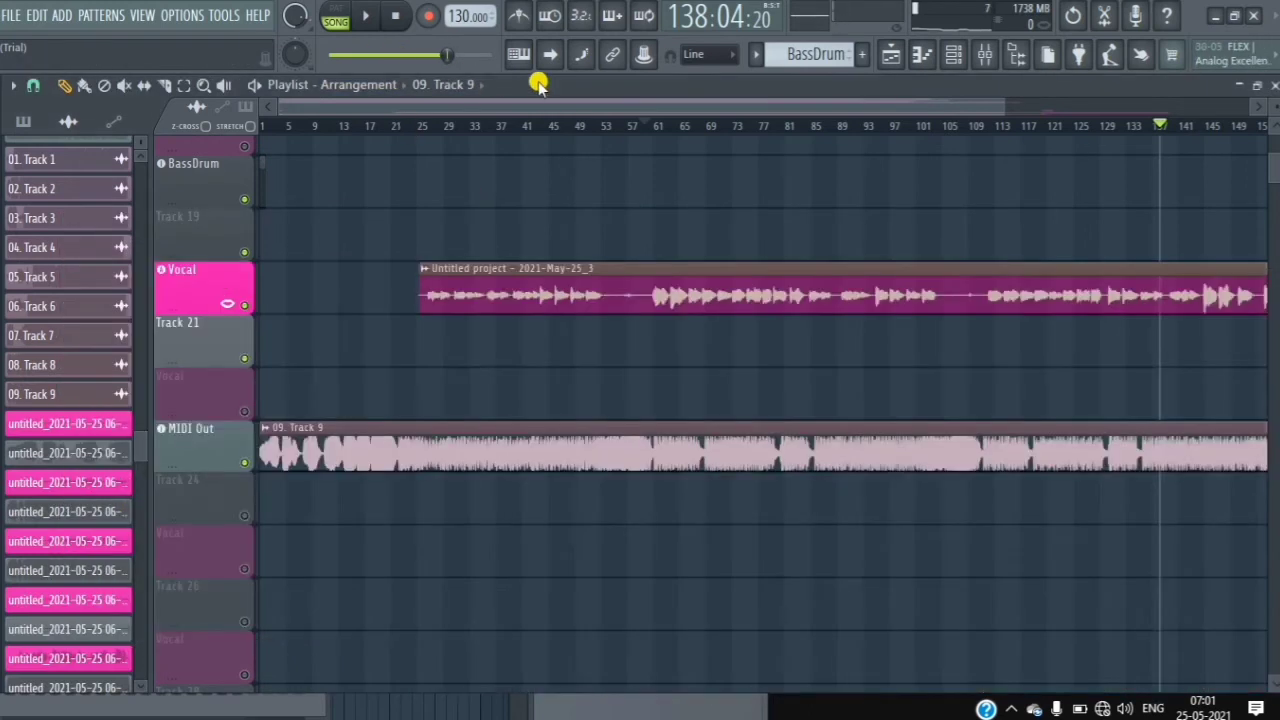
pyautogui.click(244, 463)
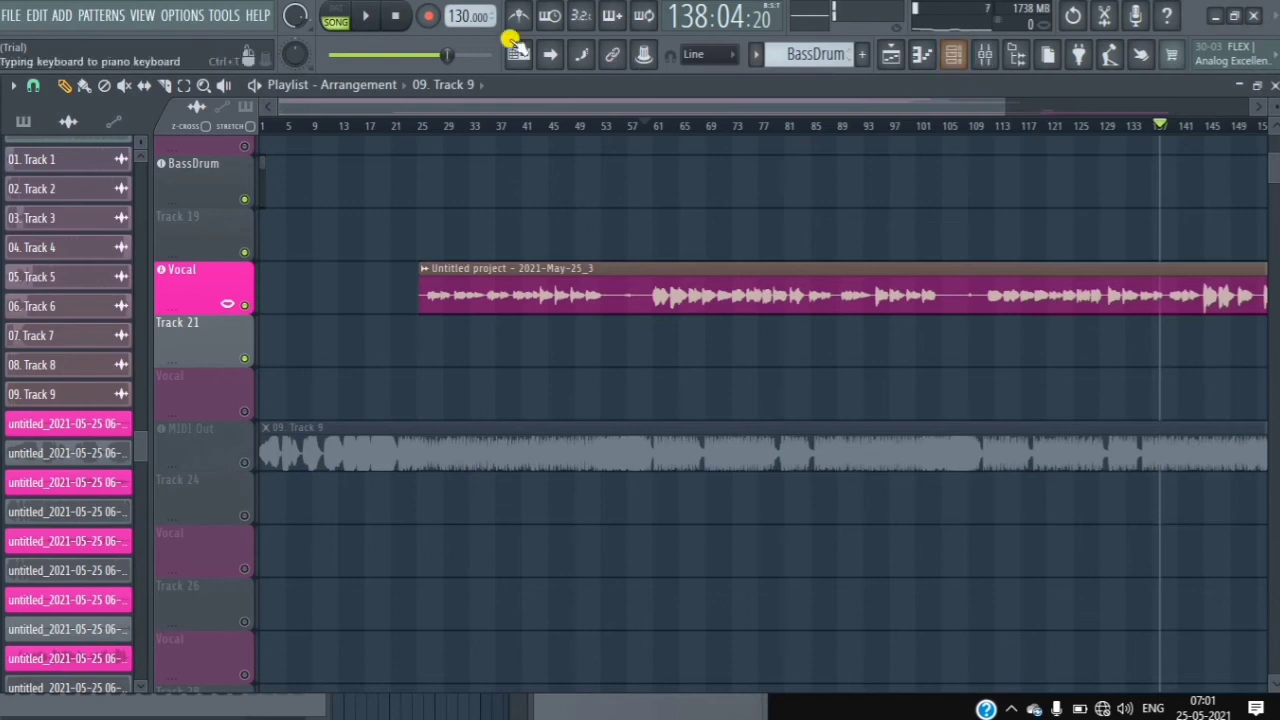
pyautogui.click(363, 15)
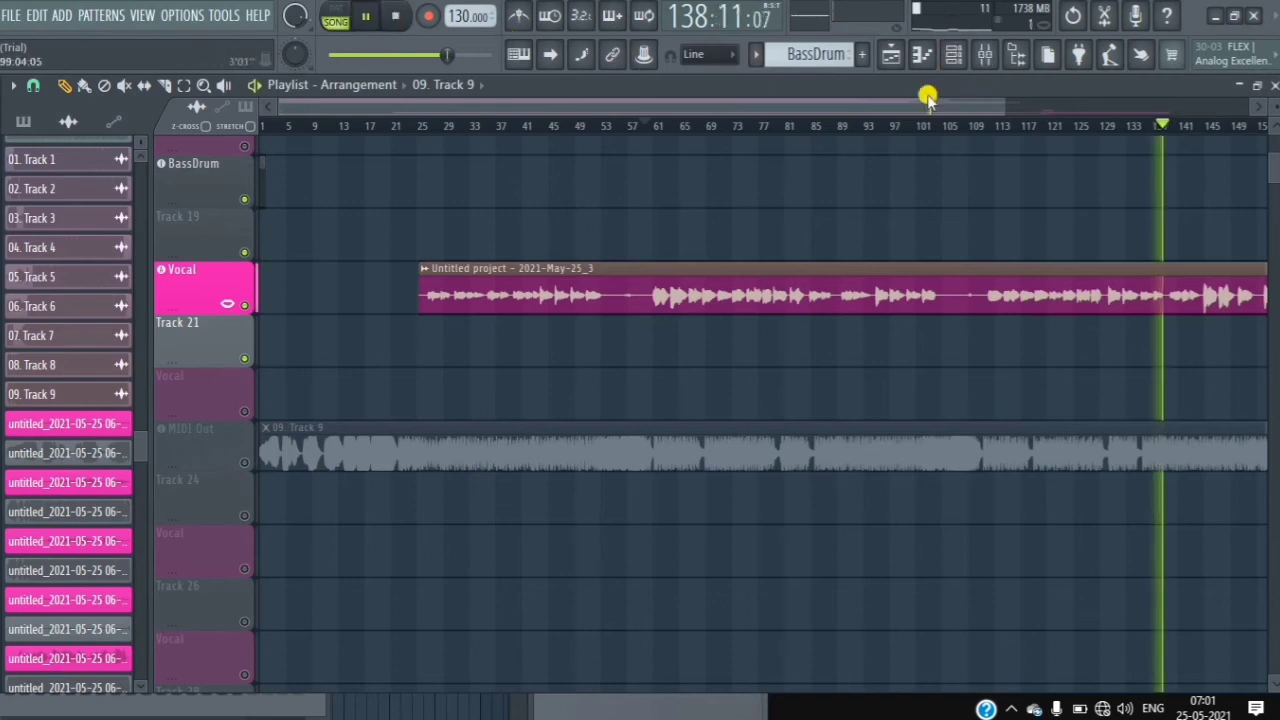
pyautogui.click(953, 55)
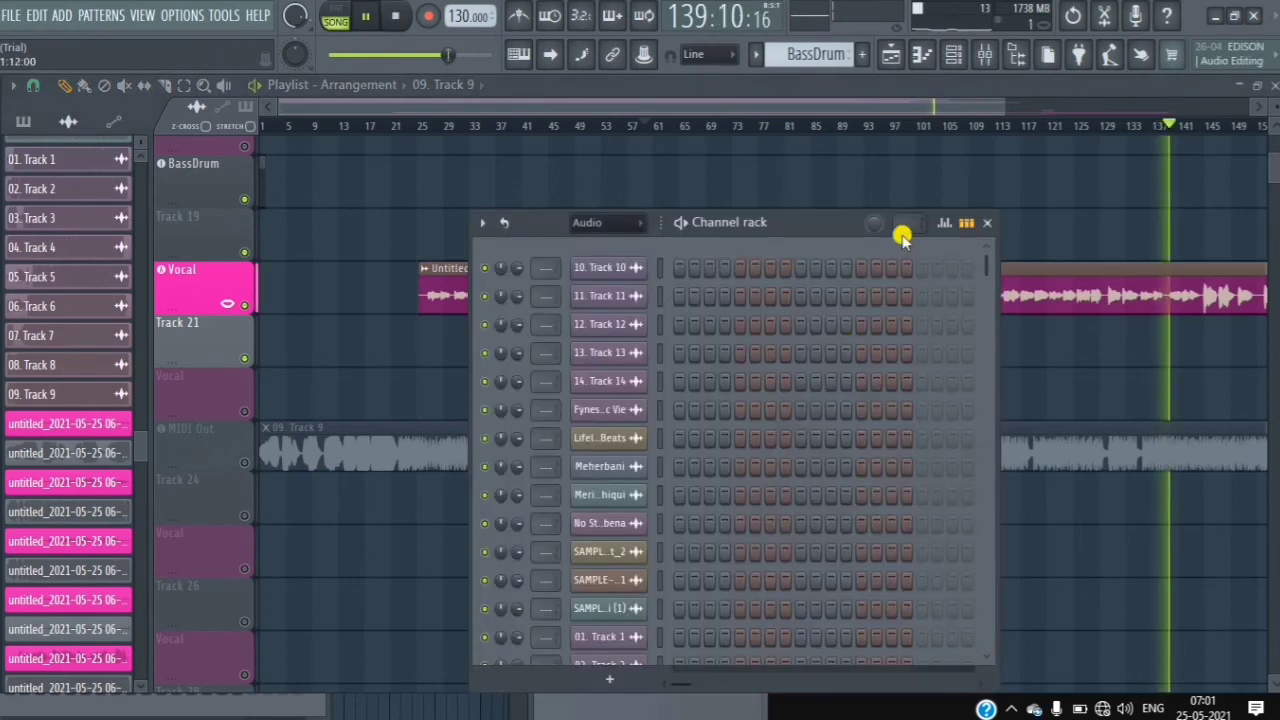
pyautogui.click(985, 55)
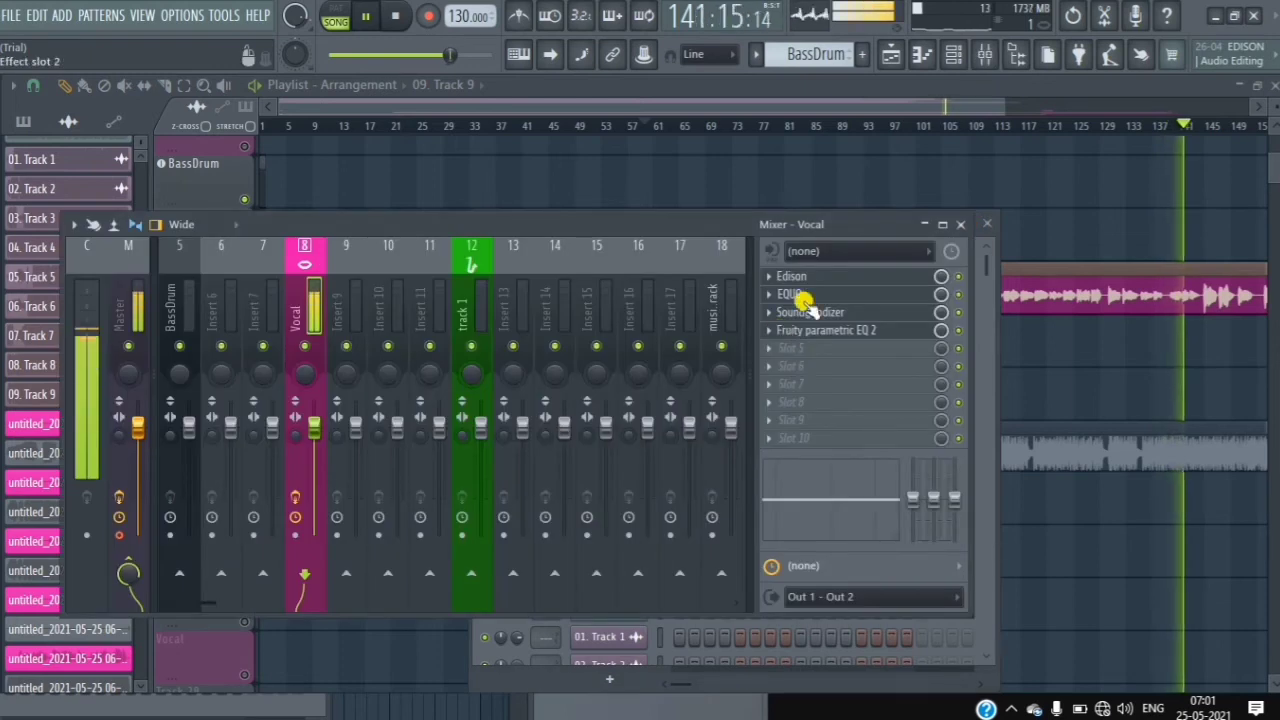
pyautogui.press('space')
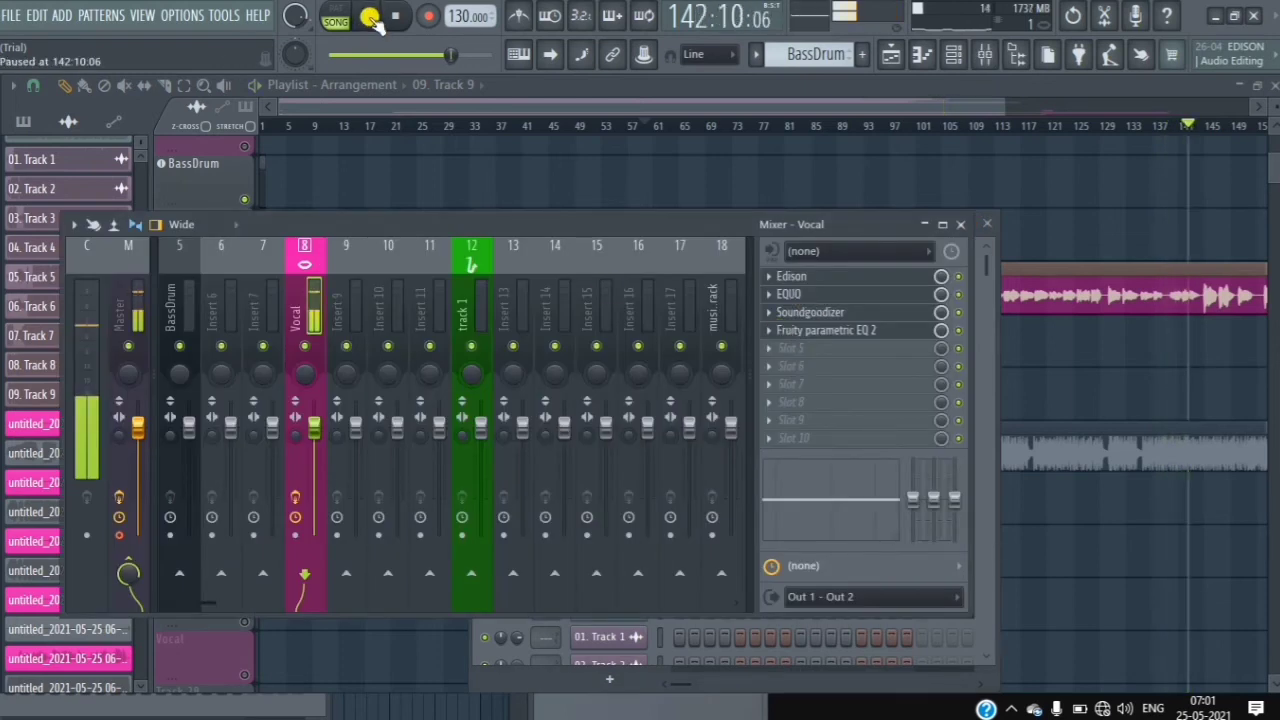
# - Apply the 40Hz + 18kHz cut preset to the Vocal track's Fruity Parametric EQ 2
pyautogui.click(830, 333)
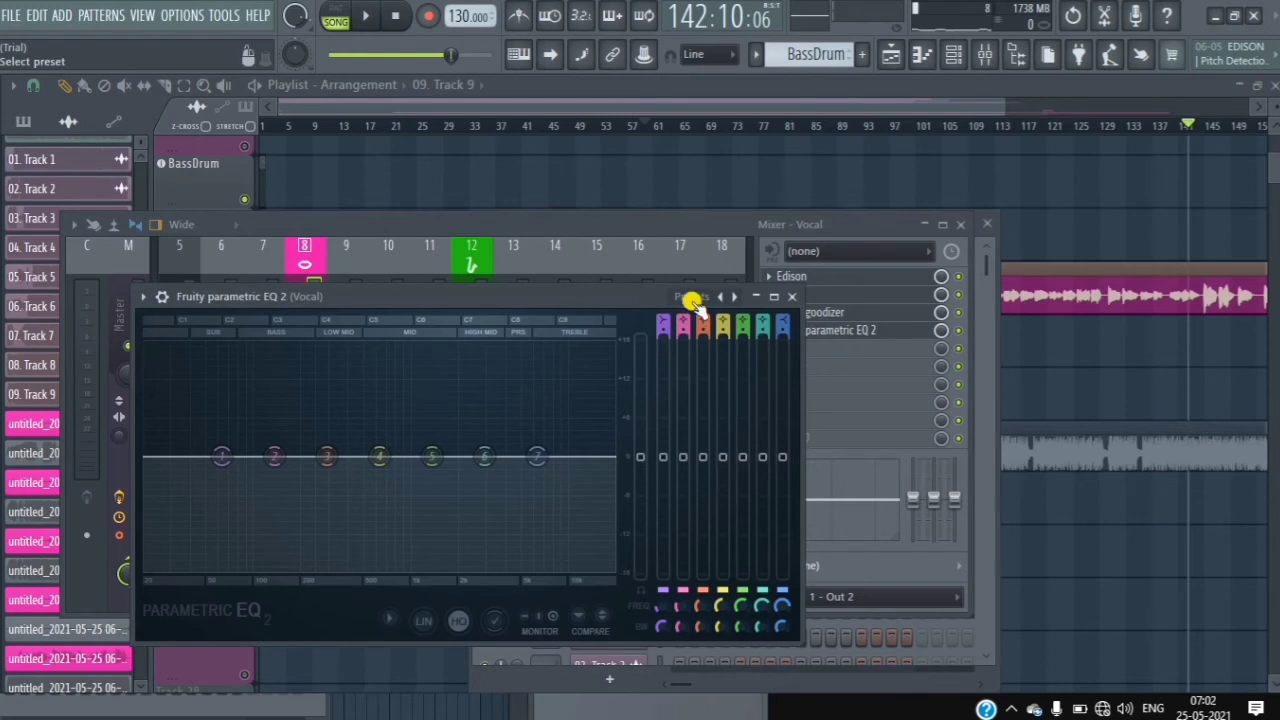
pyautogui.click(693, 299)
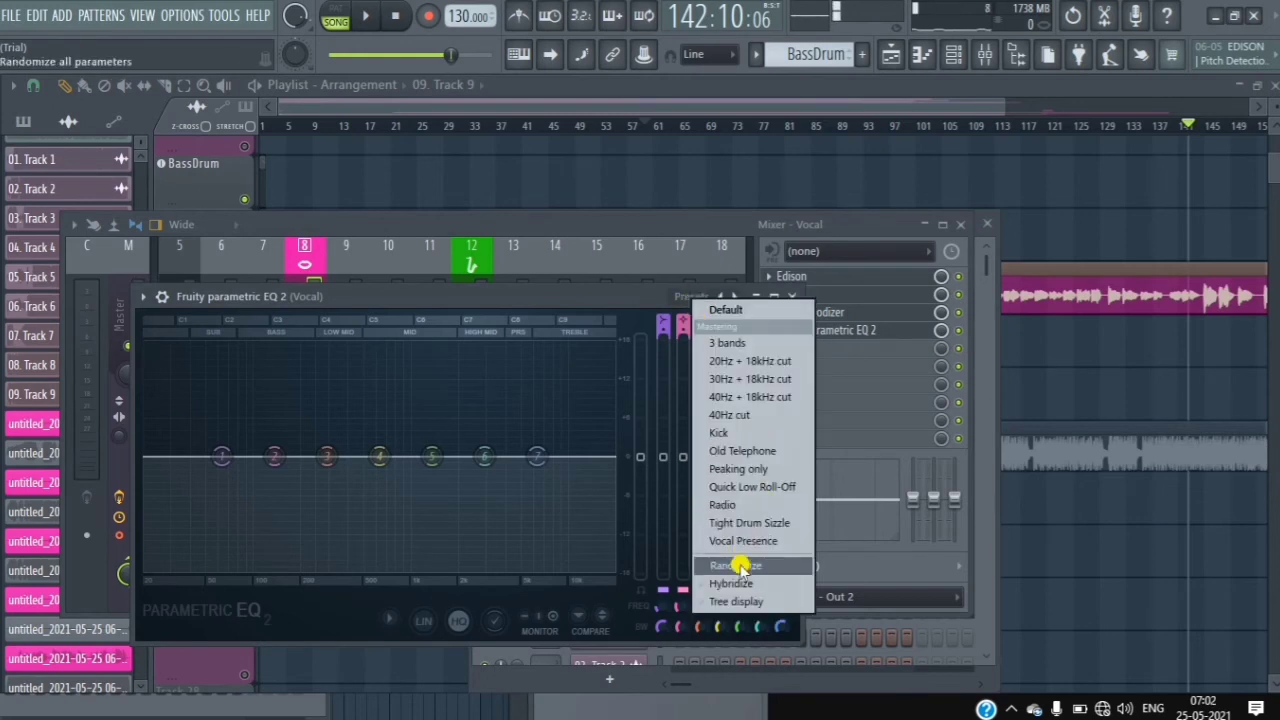
pyautogui.click(740, 397)
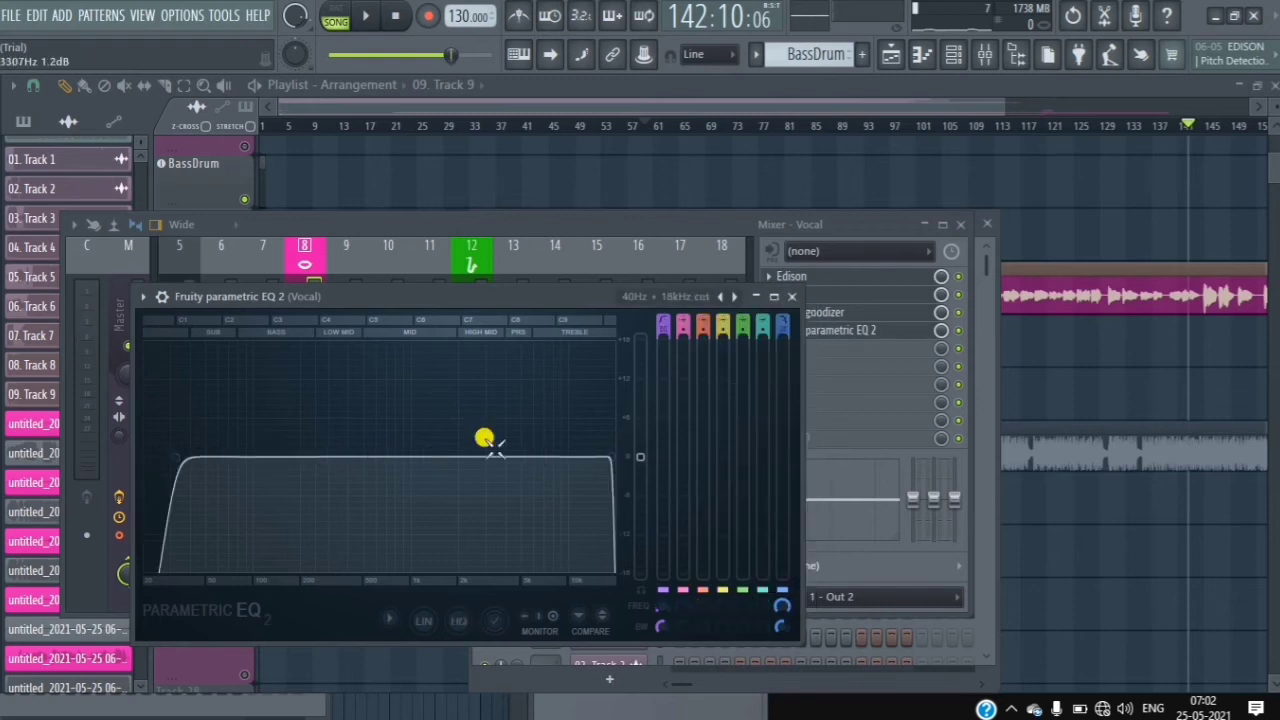
# - Play the vocal and bypass EQUO and Soundgoodizer on the Vocal track, with the equalizer window moved clear of the effect slots
pyautogui.click(365, 16)
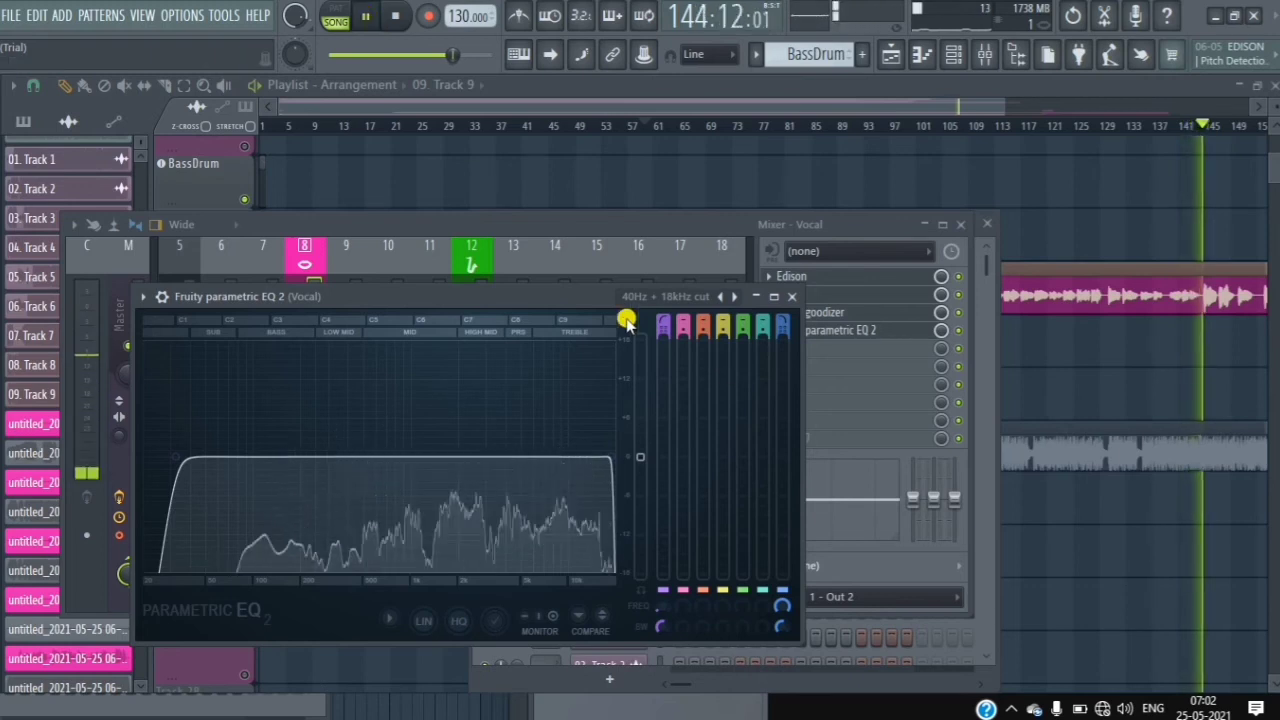
pyautogui.moveTo(590, 300); pyautogui.dragTo(428, 313)
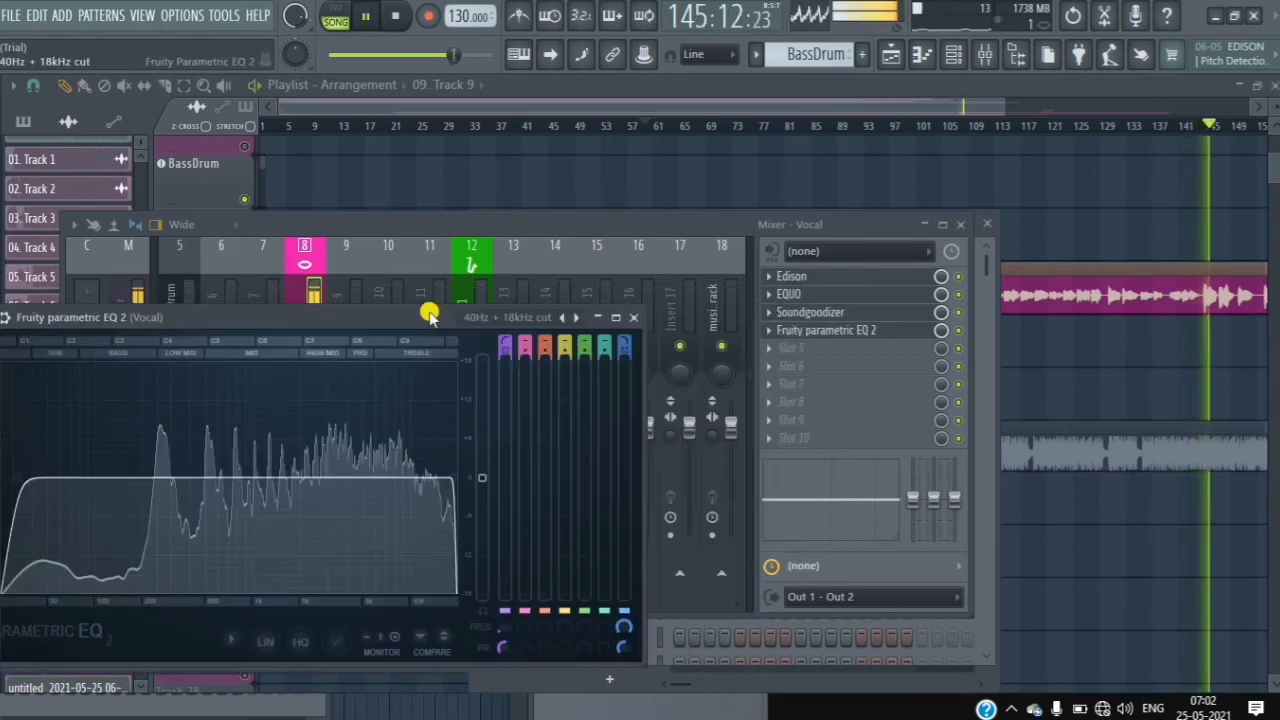
pyautogui.click(958, 294)
pyautogui.click(958, 312)
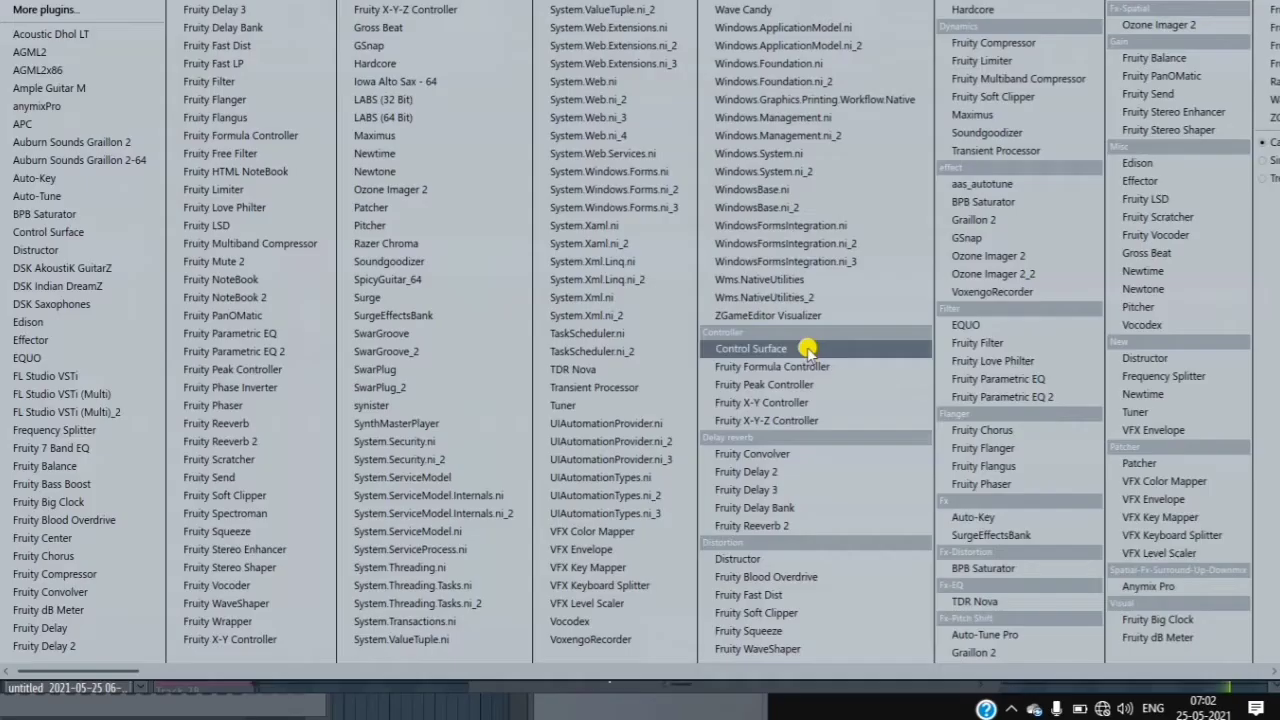
# - Load a second Fruity Parametric EQ 2 into slot 5 of the Vocal track and pause the playback
pyautogui.click(786, 354)
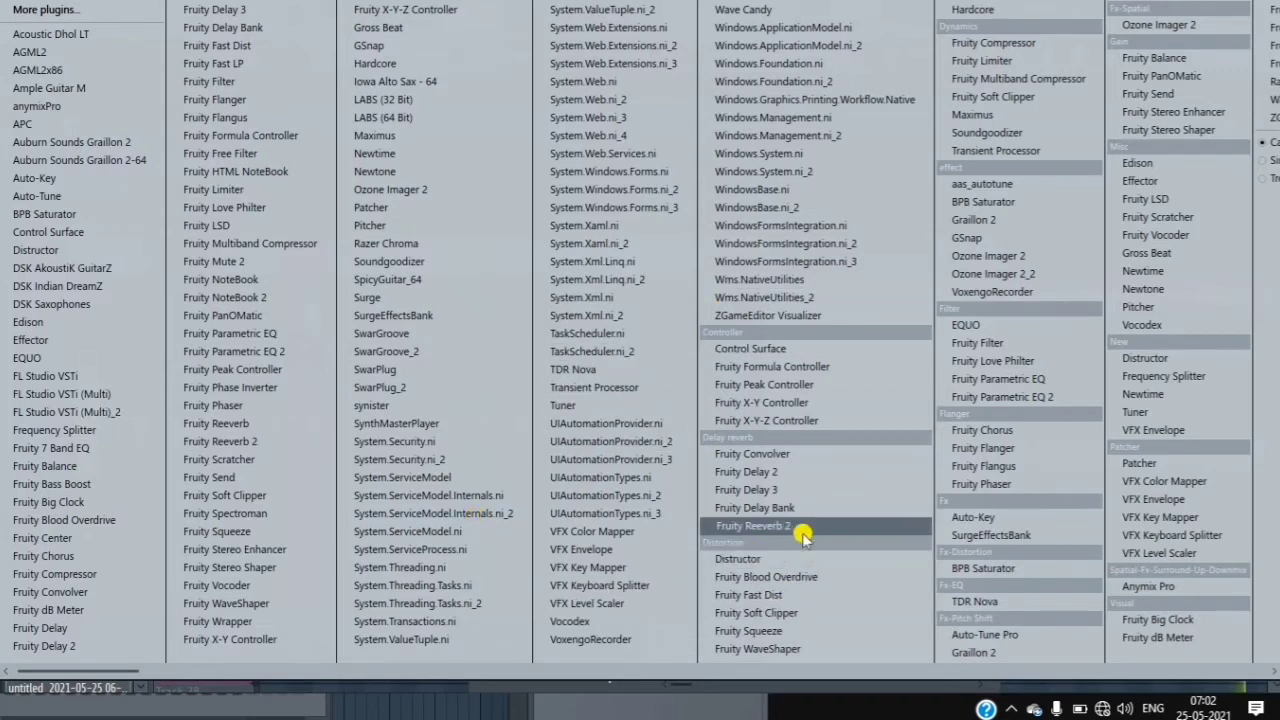
pyautogui.click(1013, 397)
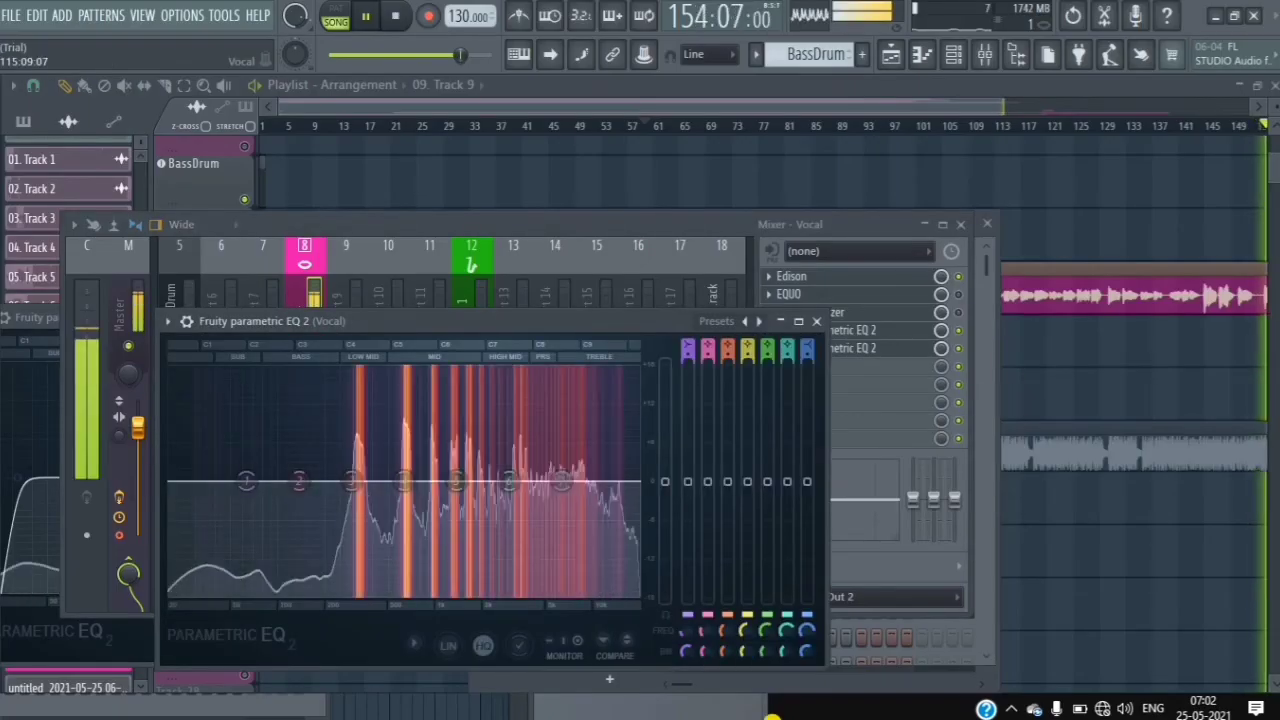
pyautogui.click(368, 18)
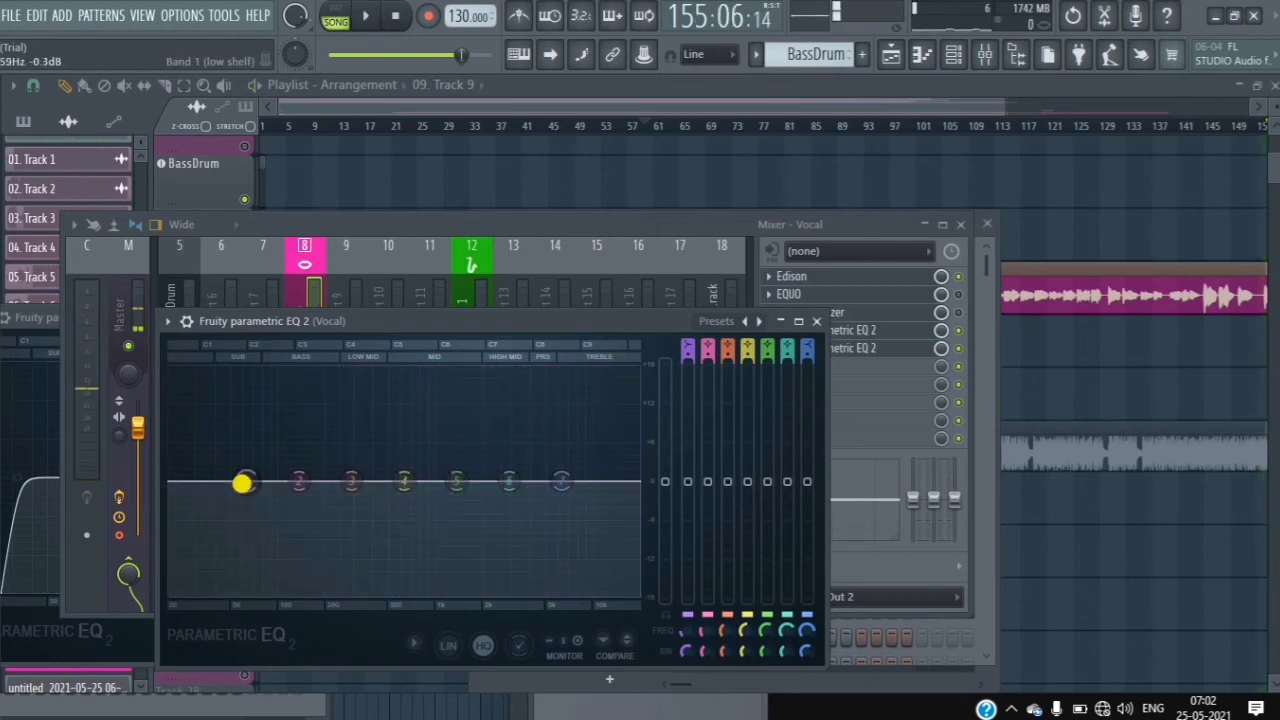
# - Set band 1 to High pass and raise its cutoff within the bass range, moving band 2 to the lowest end of the spectrum
pyautogui.rightClick(246, 484)
pyautogui.moveTo(270, 530)
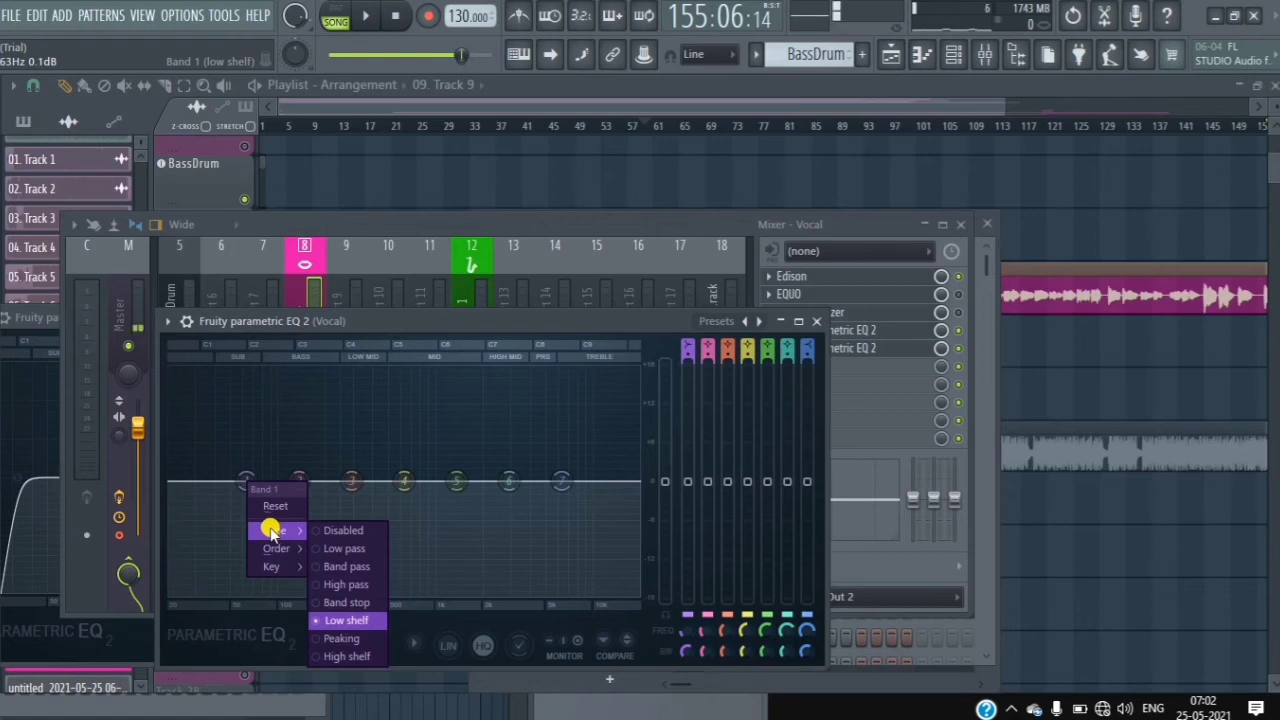
pyautogui.click(326, 586)
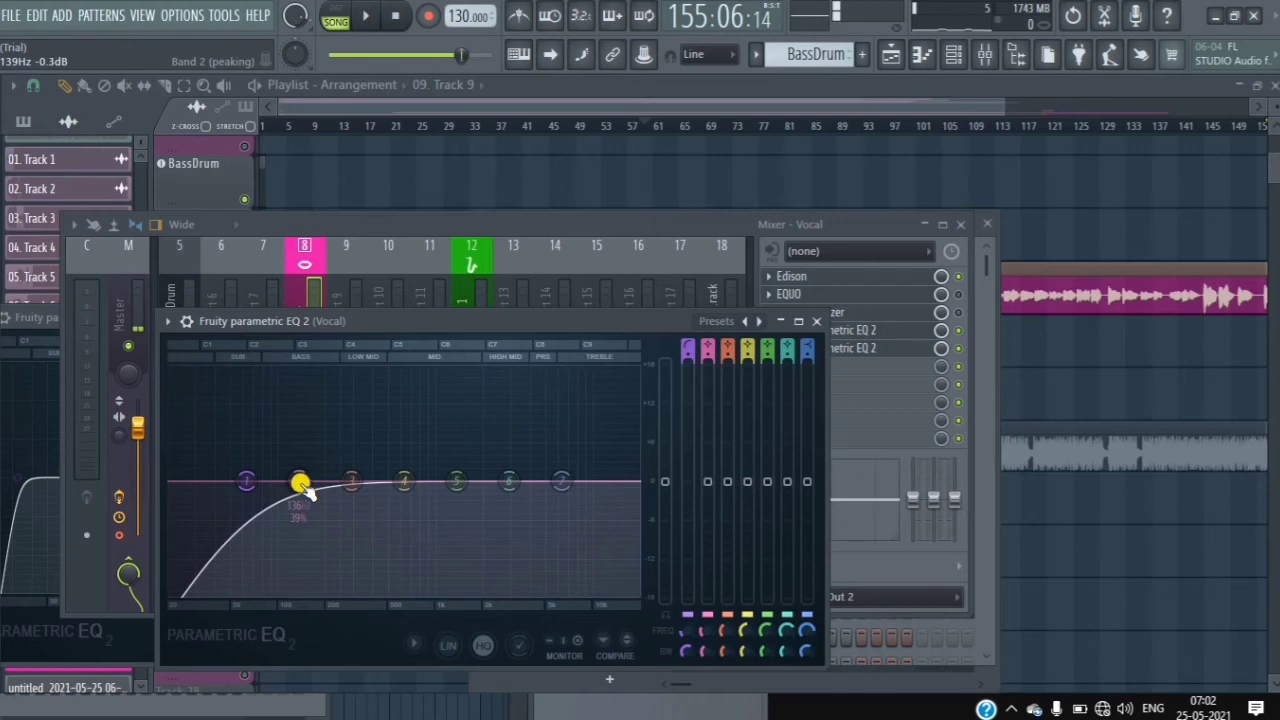
pyautogui.moveTo(305, 487); pyautogui.dragTo(1147, 481)
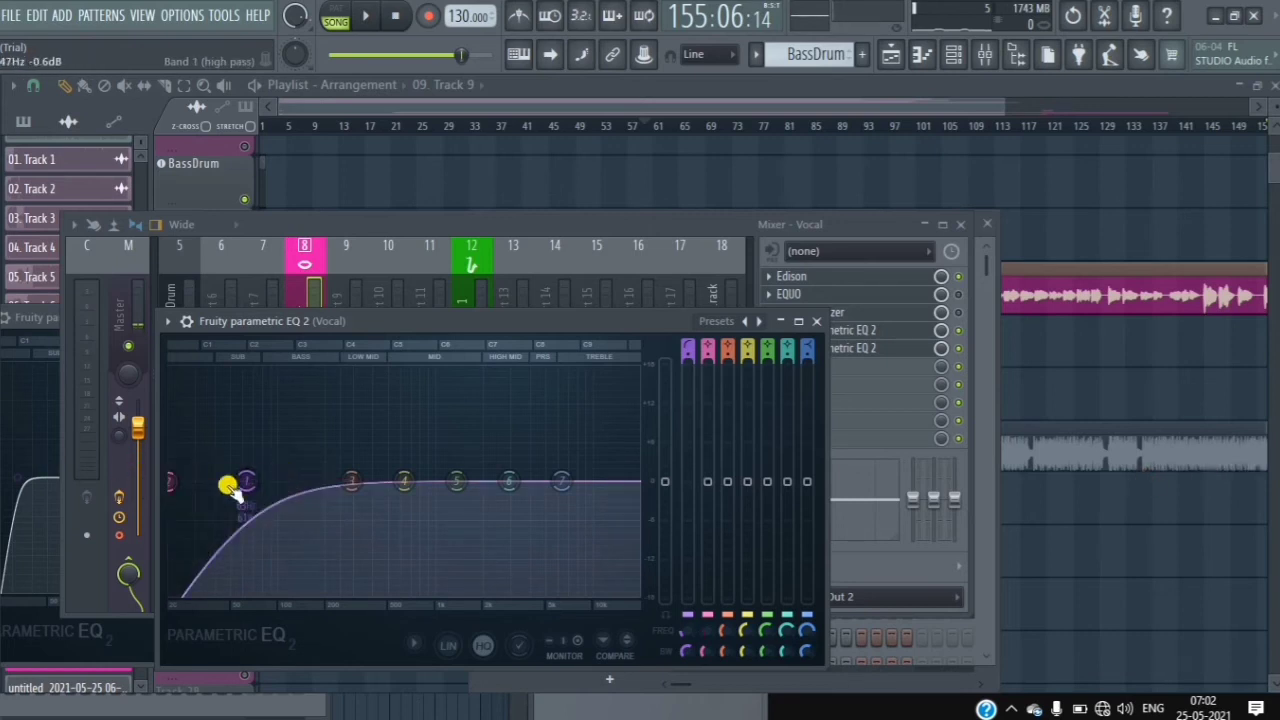
pyautogui.moveTo(247, 479); pyautogui.dragTo(308, 479)
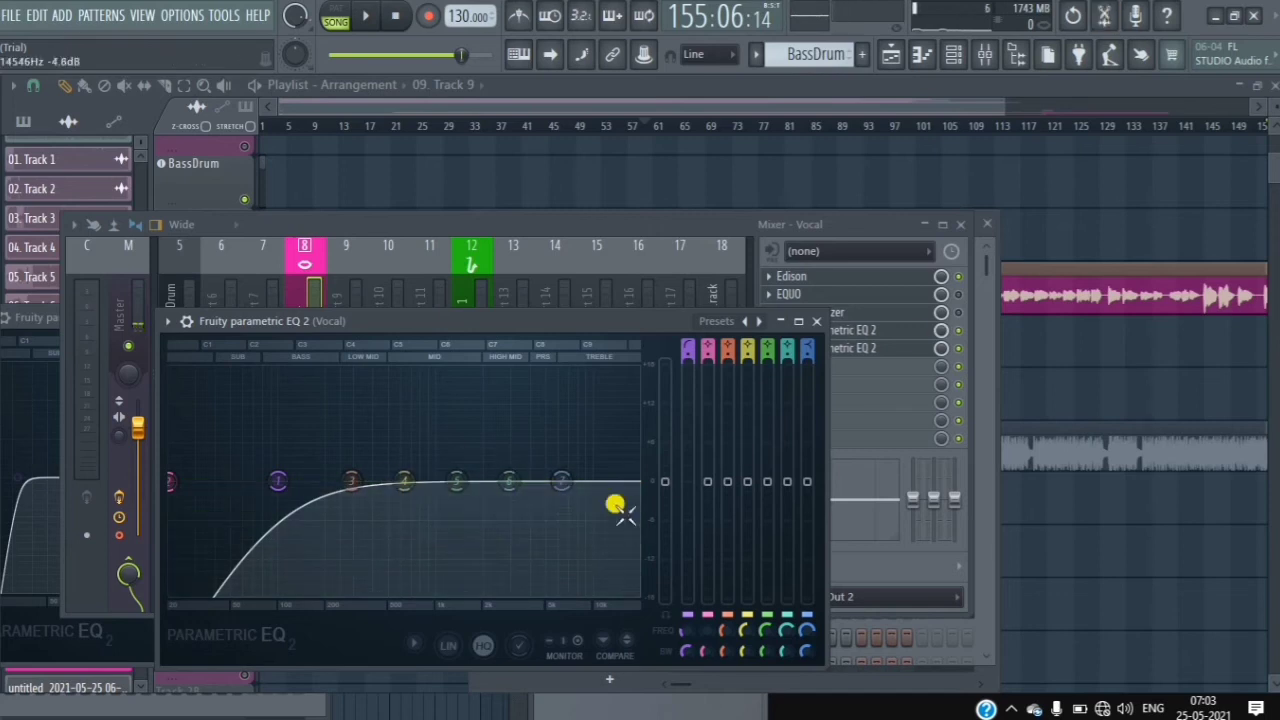
# - Set band 7 to Low pass and move its cutoff up to about 18292 Hz
pyautogui.rightClick(563, 484)
pyautogui.moveTo(597, 548)
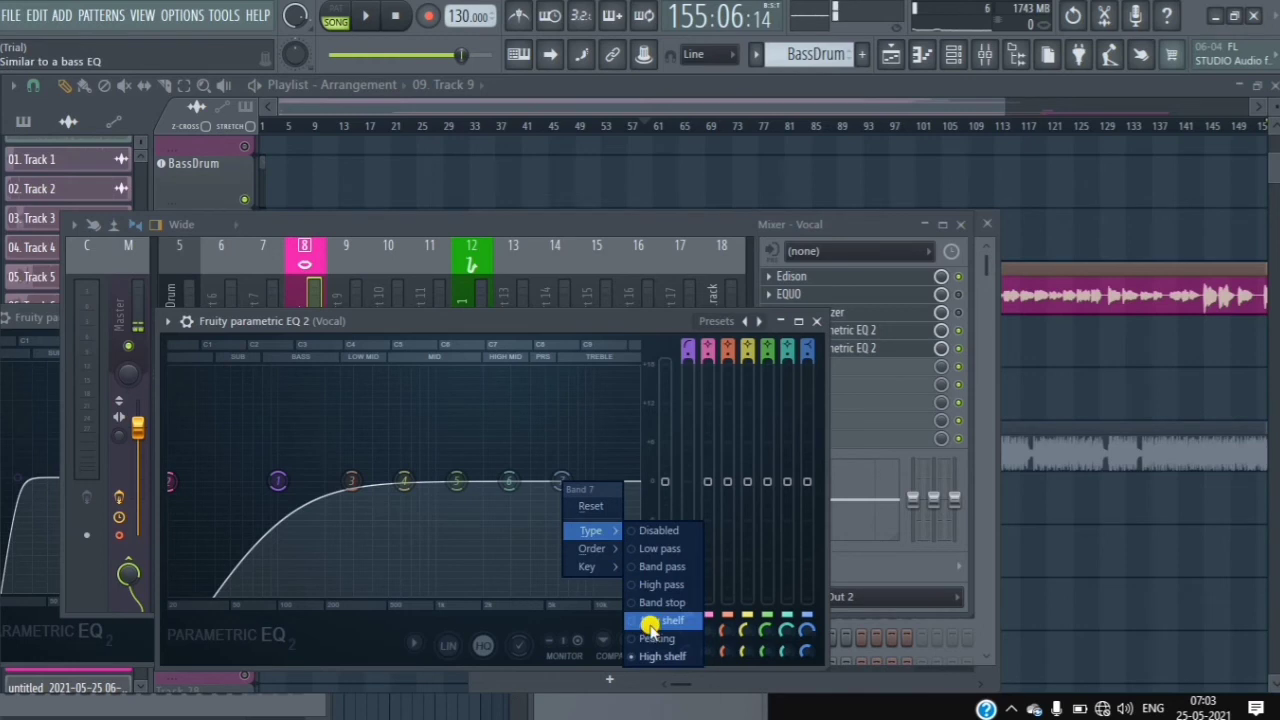
pyautogui.click(637, 550)
pyautogui.moveTo(562, 481); pyautogui.dragTo(707, 482)
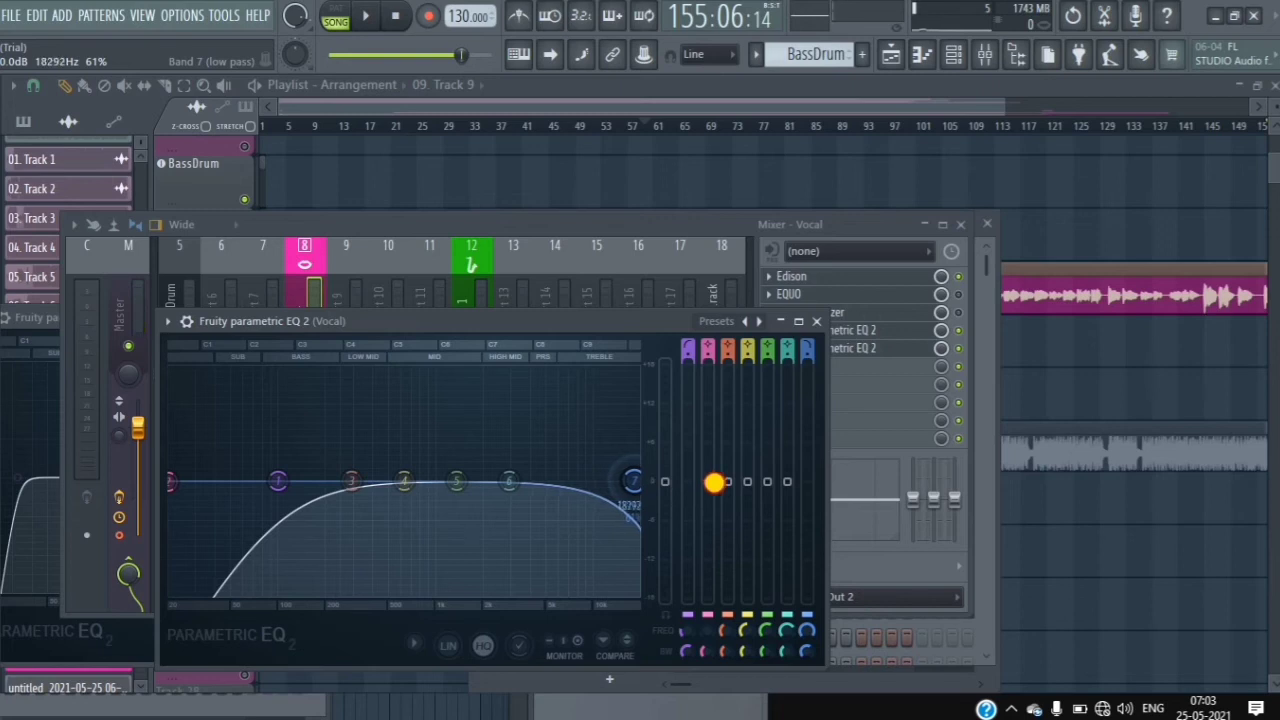
# - During playback from about bar 88, sweep band 6 boosted 18 dB at 0% bandwidth, and cut it about 5 dB at 6553 Hz
pyautogui.click(363, 15)
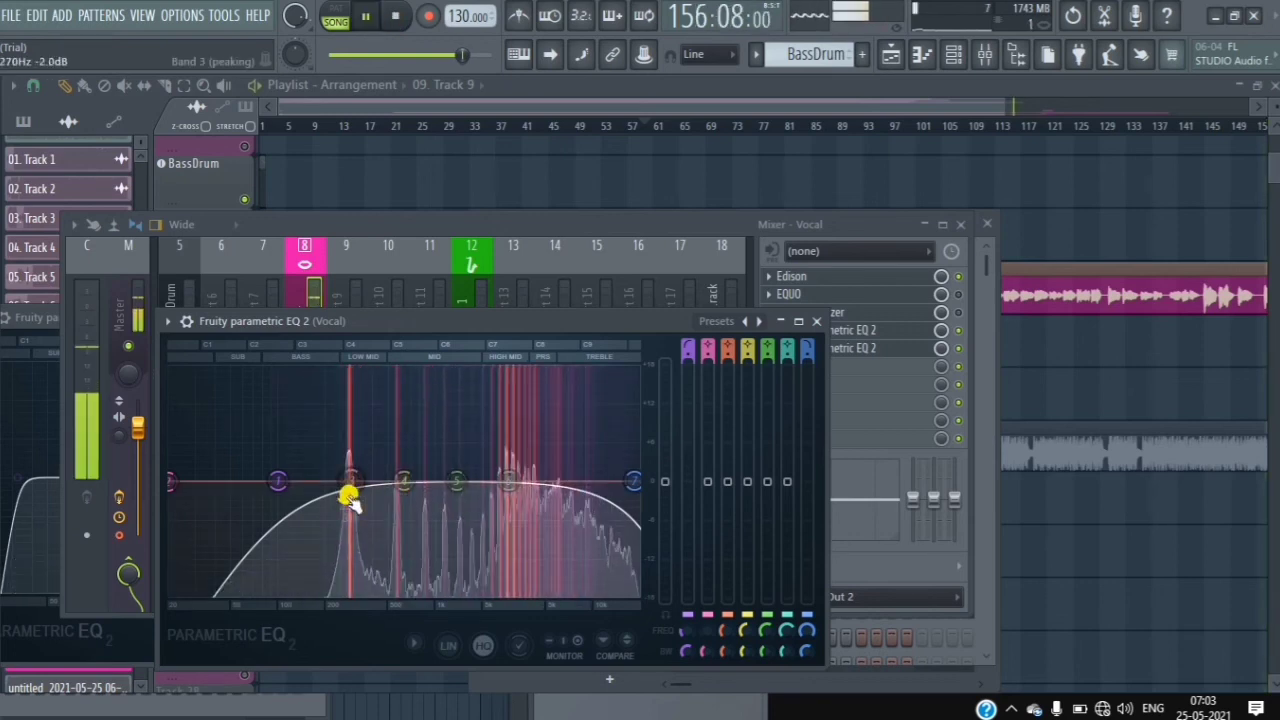
pyautogui.moveTo(505, 480); pyautogui.dragTo(655, 135)
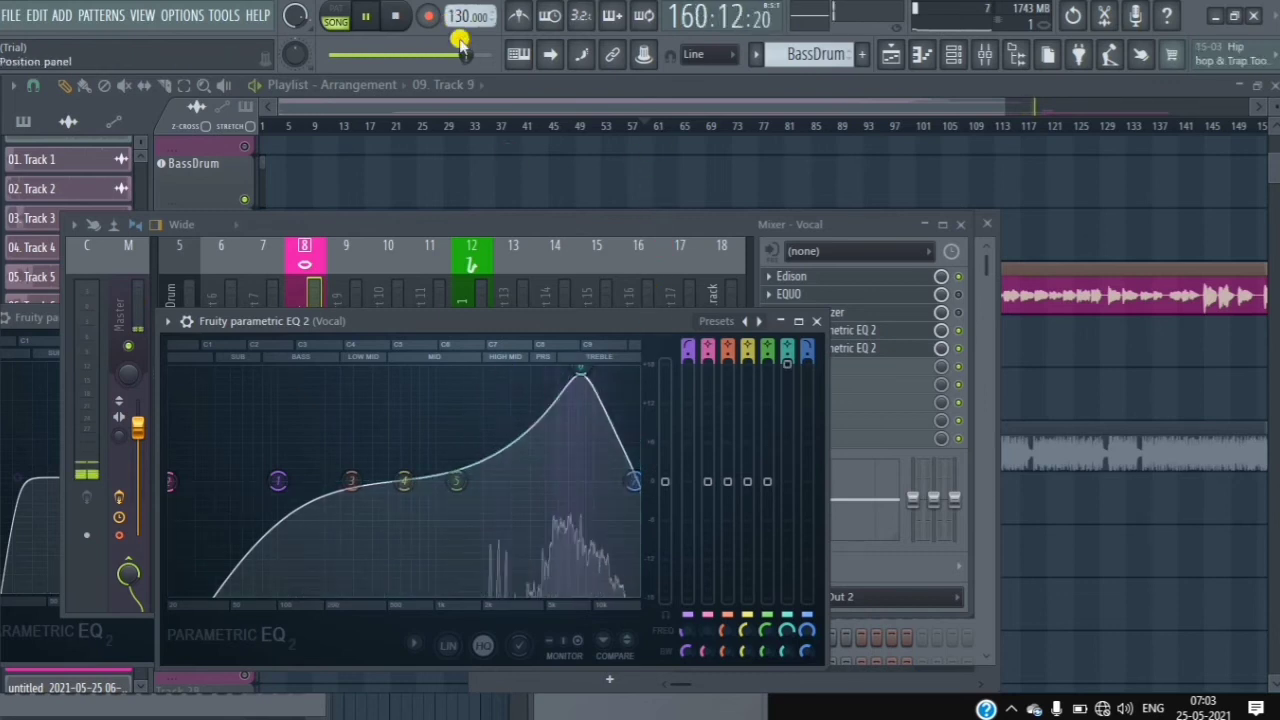
pyautogui.moveTo(375, 53); pyautogui.dragTo(403, 57)
pyautogui.moveTo(580, 368); pyautogui.dragTo(538, 358)
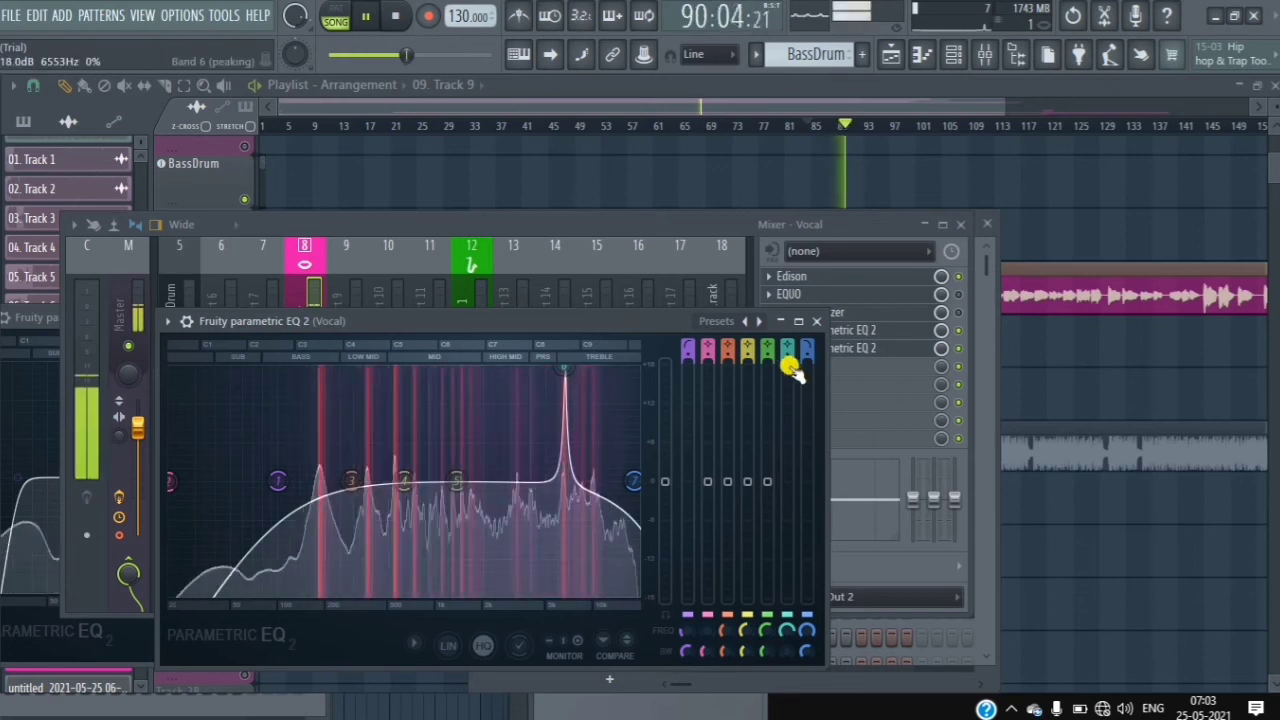
pyautogui.moveTo(791, 360); pyautogui.dragTo(822, 122)
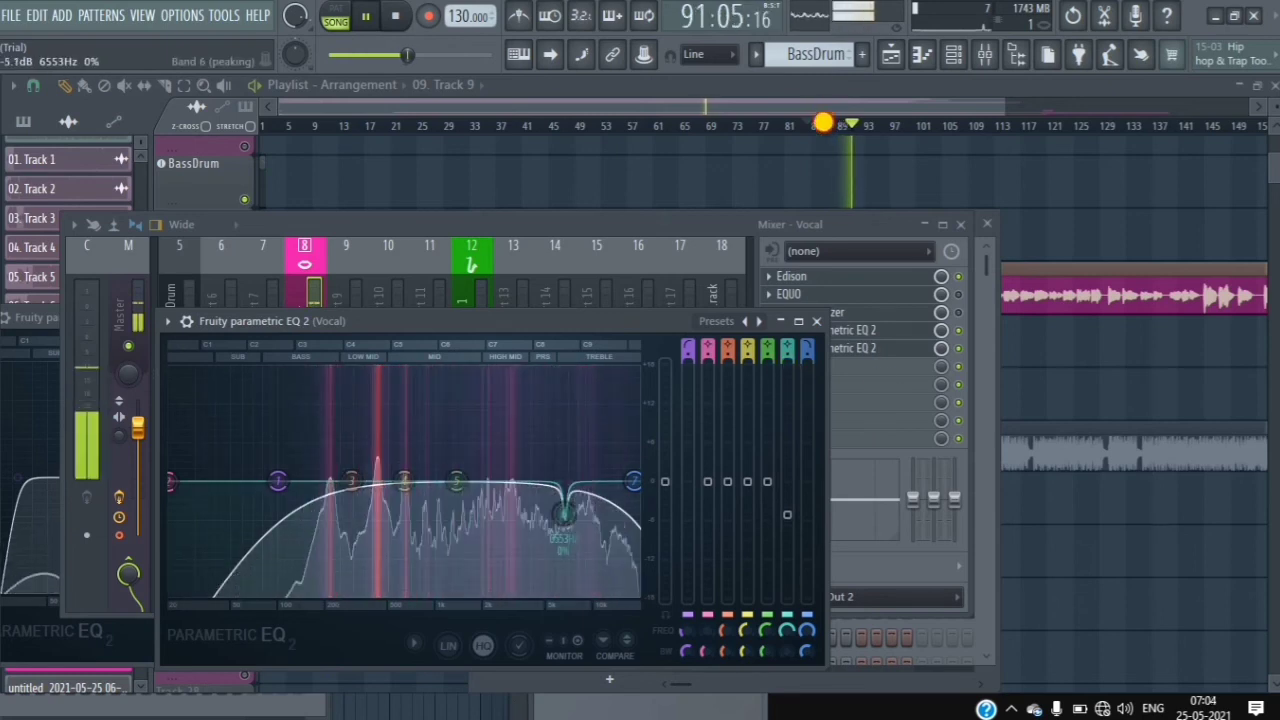
# - Boost band 5 to 18 dB at 1129 Hz with 0% bandwidth, and cut it there to nearly the same depth as band 6
pyautogui.moveTo(457, 480); pyautogui.dragTo(436, 54)
pyautogui.scroll(-4, 443, 366)
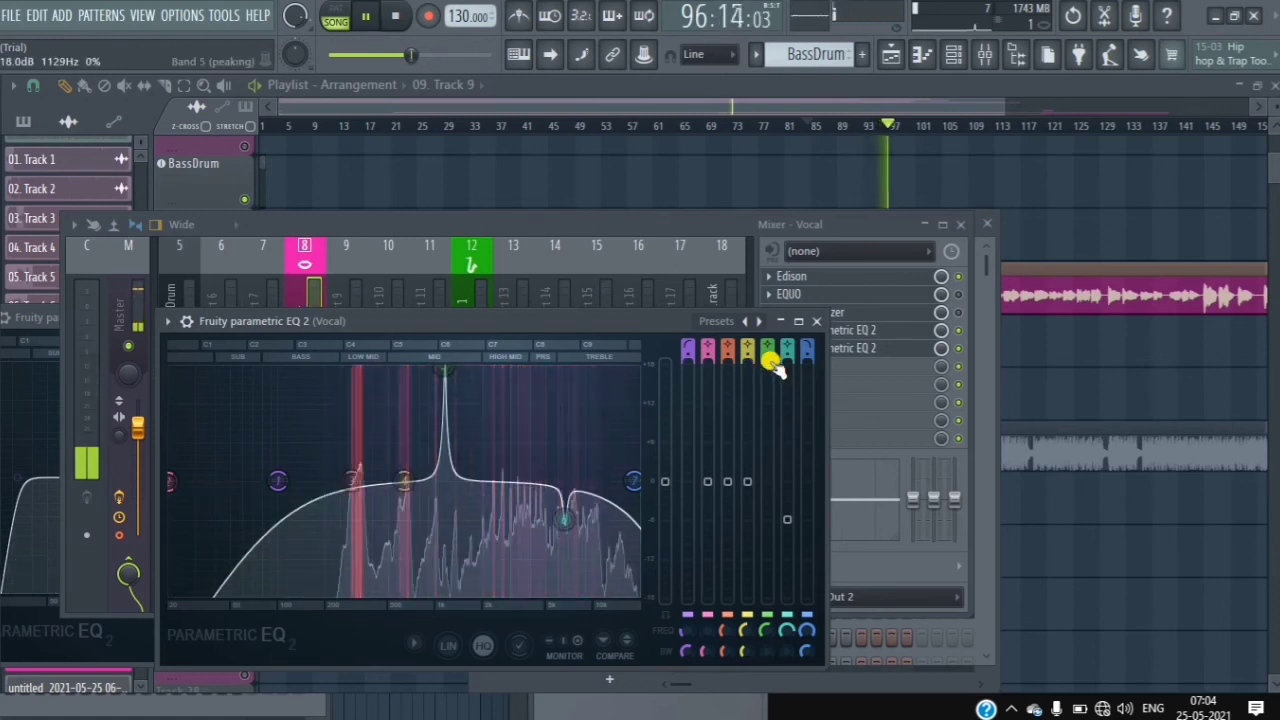
pyautogui.moveTo(772, 363); pyautogui.dragTo(767, 518)
# - Boost band 4 to about 18 dB at 863 Hz with 0% bandwidth, and cut it there to the depth of band 5
pyautogui.moveTo(398, 463); pyautogui.dragTo(443, 107)
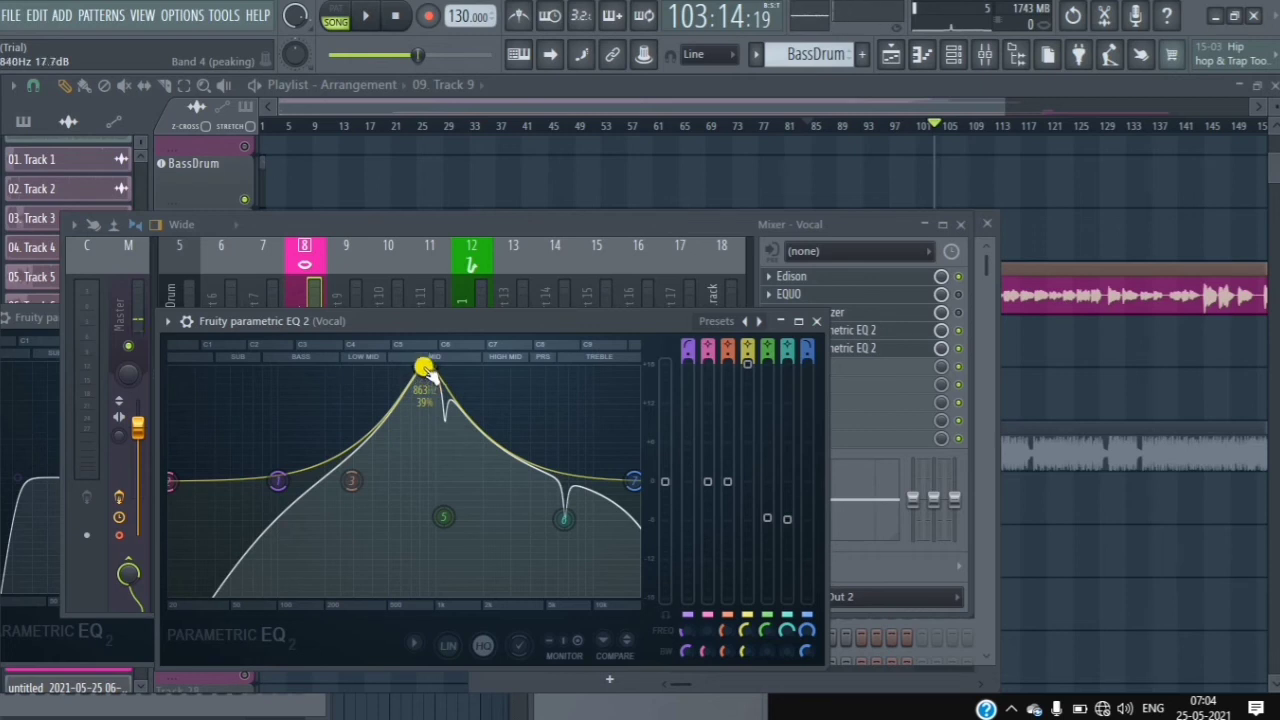
pyautogui.scroll(-10, 428, 370)
pyautogui.moveTo(428, 370)
pyautogui.mouseDown()
pyautogui.moveTo(442, 382)
pyautogui.moveTo(430, 372)
pyautogui.mouseUp()
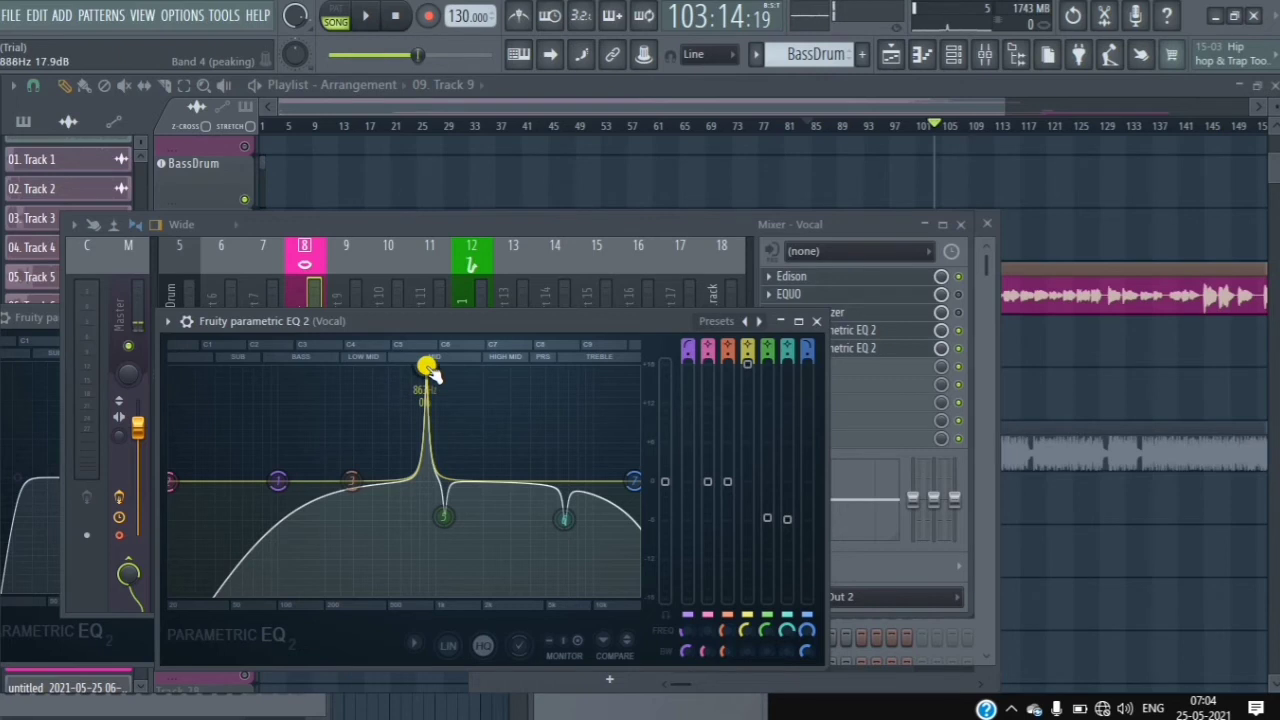
pyautogui.click(750, 370)
pyautogui.moveTo(750, 370); pyautogui.dragTo(790, 121)
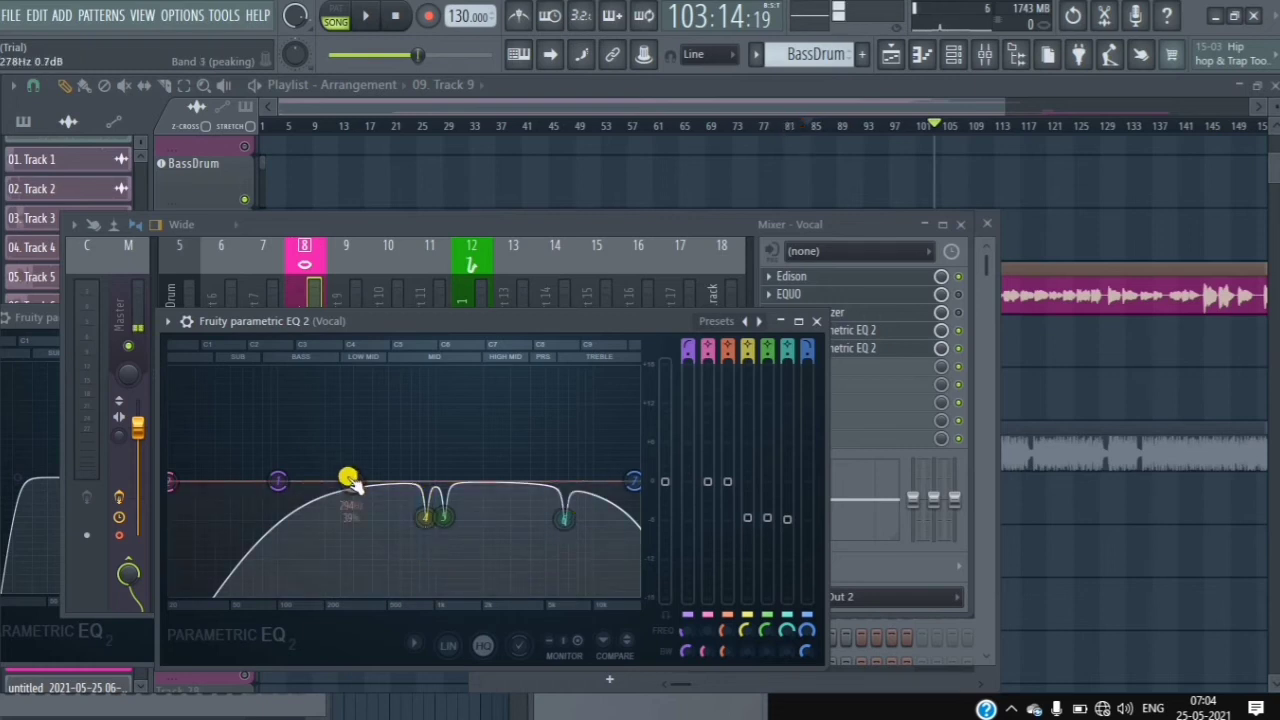
# - During playback, boost band 3 to 18 dB and sweep it through the low mids down to about 213 Hz, playing again from an earlier song position
pyautogui.click(360, 17)
pyautogui.moveTo(349, 480); pyautogui.dragTo(373, 172)
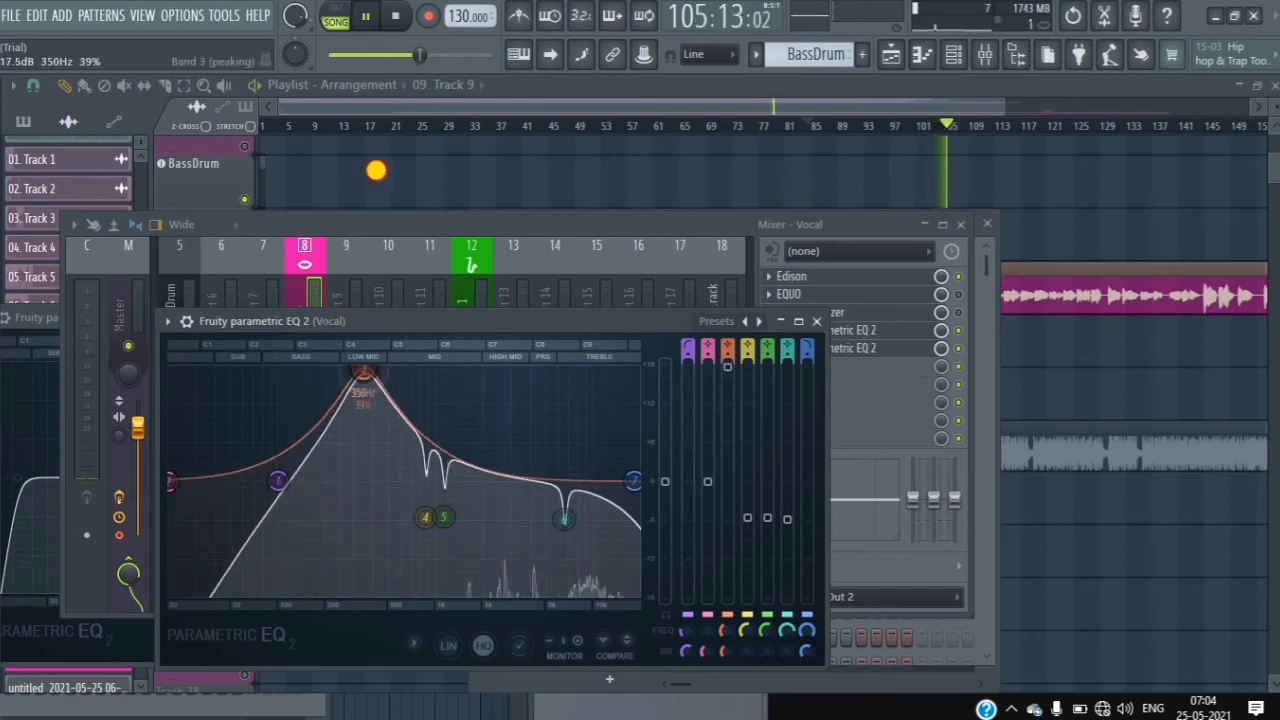
pyautogui.moveTo(419, 55); pyautogui.dragTo(380, 55)
pyautogui.moveTo(366, 374); pyautogui.dragTo(335, 372)
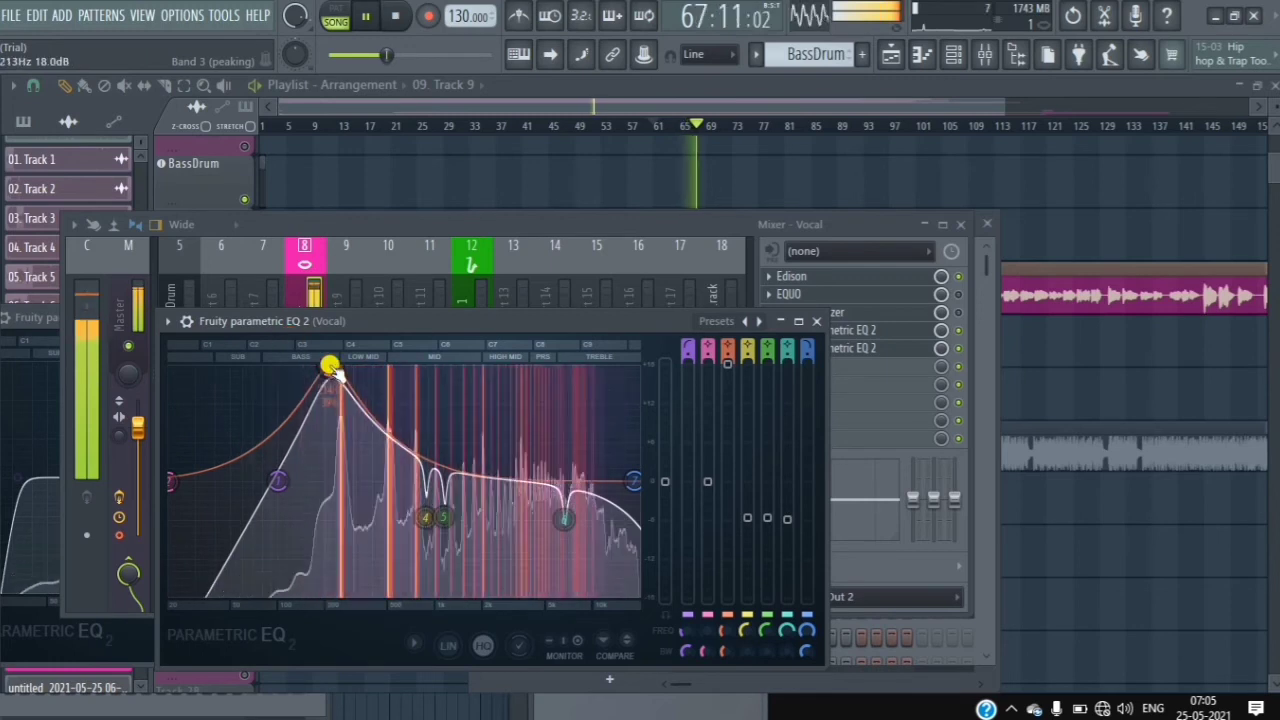
pyautogui.click(371, 18)
# - Fine-tune the boosted band 3 to 214 Hz, narrow its bandwidth to 0%, and cut it to -5.7 dB
pyautogui.moveTo(338, 440); pyautogui.dragTo(331, 377)
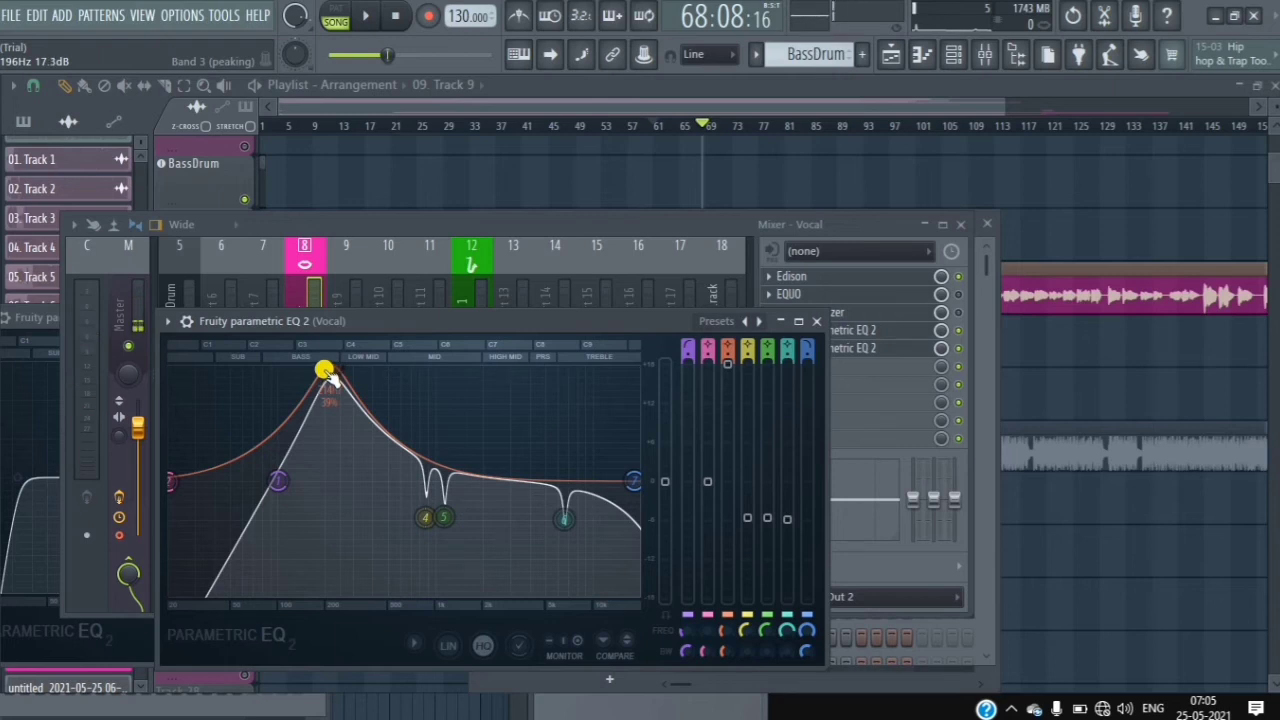
pyautogui.moveTo(330, 378)
pyautogui.mouseDown()
pyautogui.moveTo(338, 370)
pyautogui.moveTo(333, 388)
pyautogui.mouseUp()
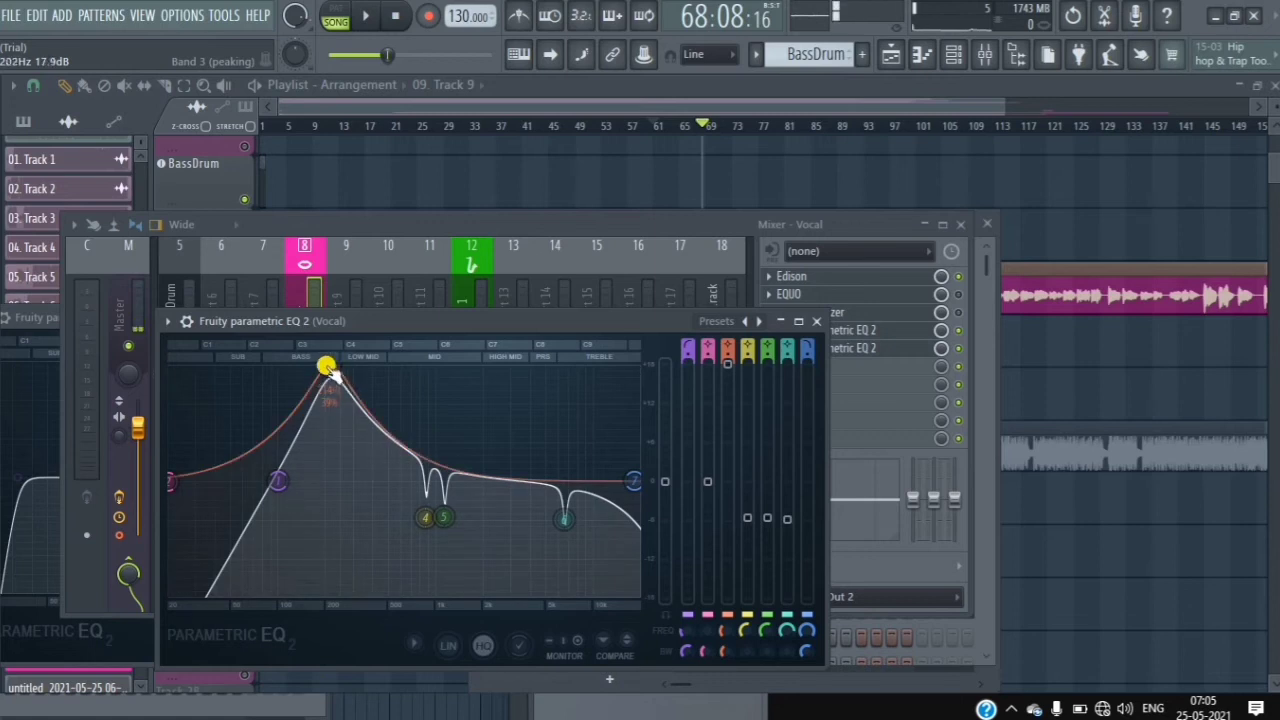
pyautogui.scroll(-8, 330, 370)
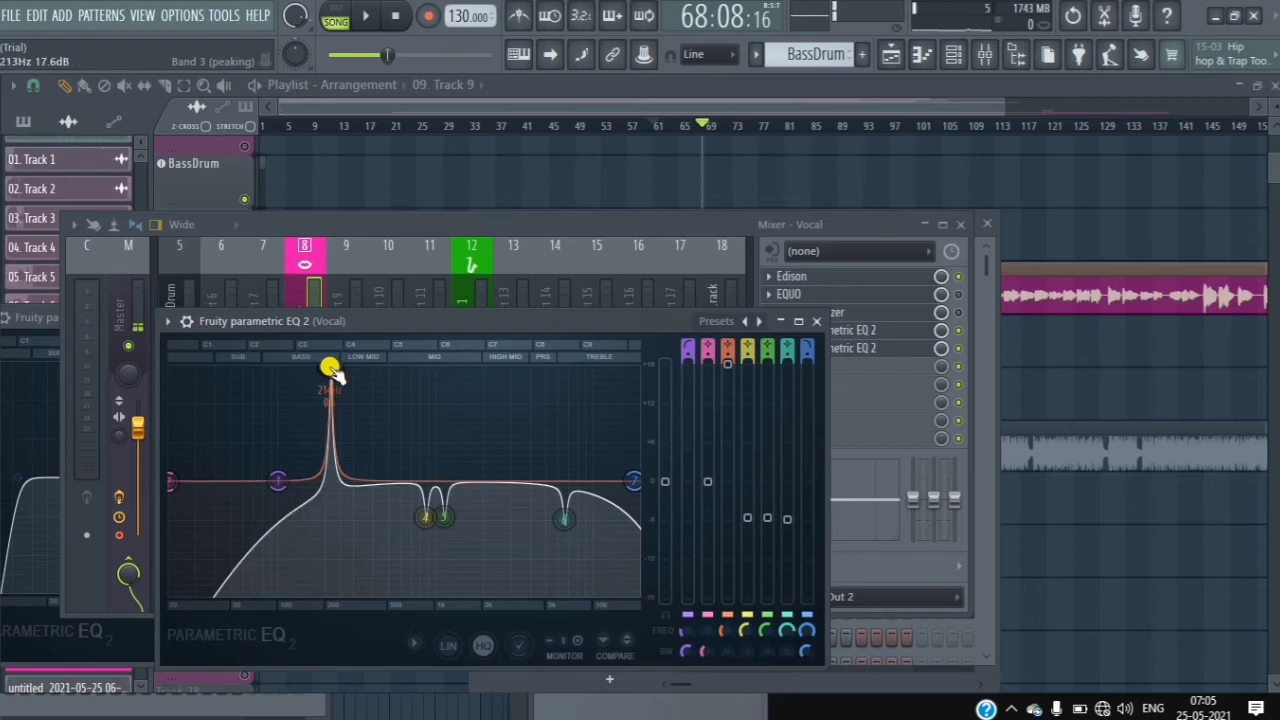
pyautogui.moveTo(734, 363); pyautogui.dragTo(725, 482)
pyautogui.moveTo(712, 36); pyautogui.dragTo(721, 133)
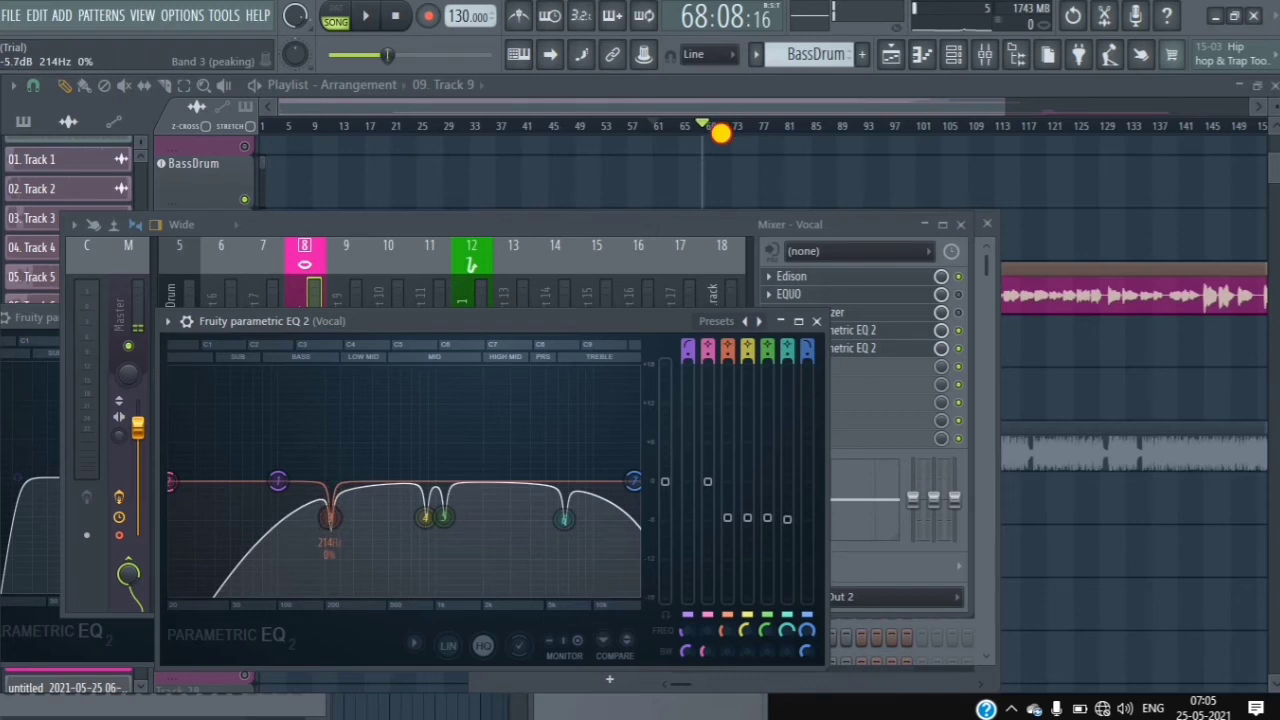
# - Nudge the gains of bands 3 and 4 by hand to about the level of band 6
pyautogui.click(750, 516)
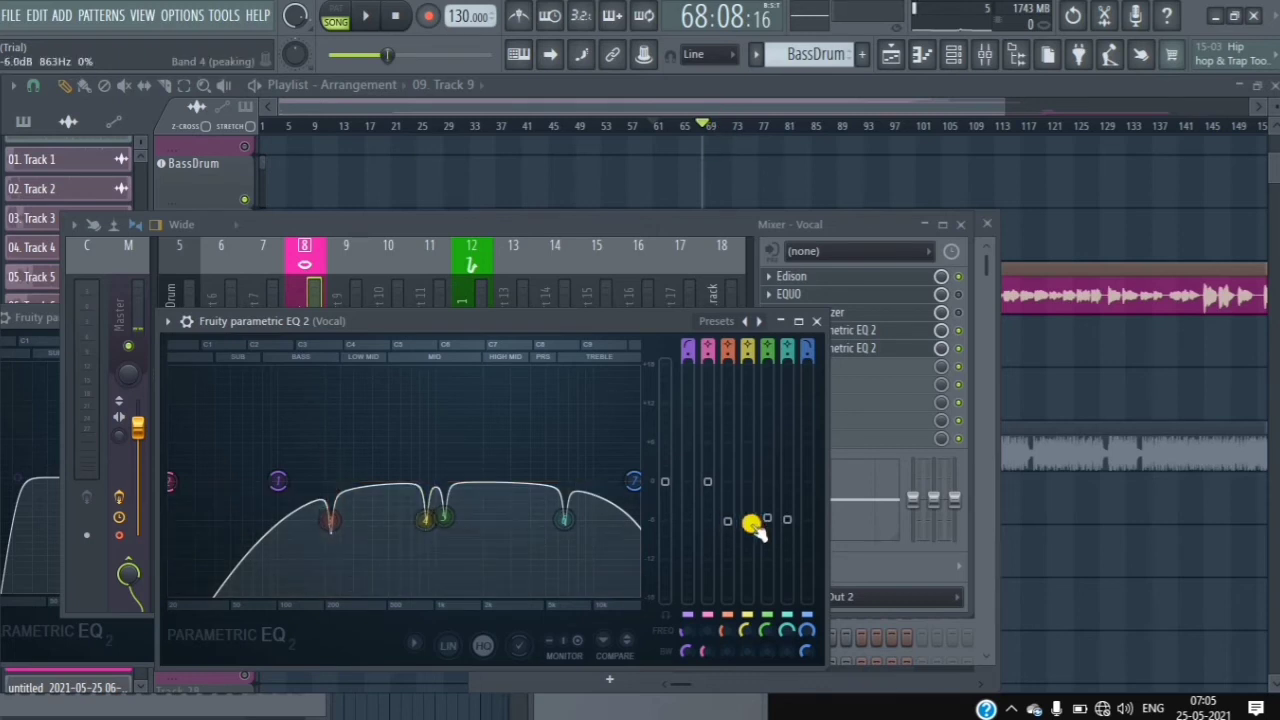
pyautogui.click(719, 526)
pyautogui.click(766, 547)
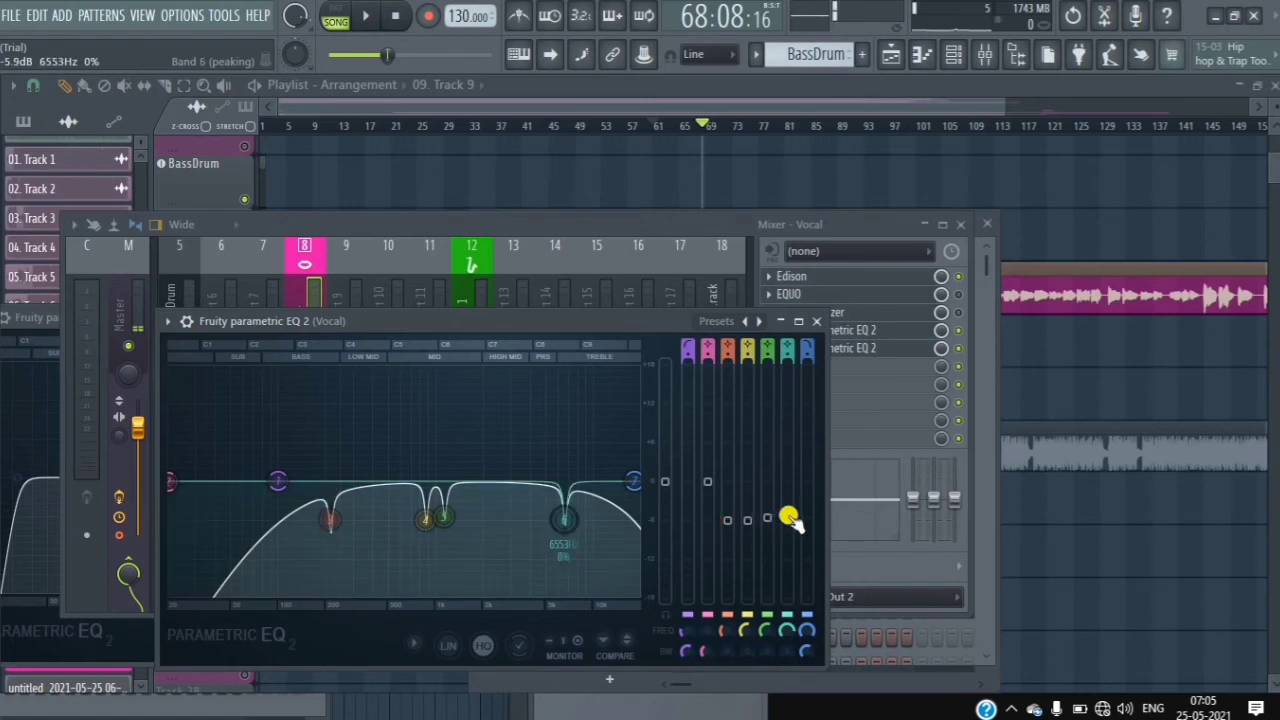
# - Copy band 6's gain value, paste it onto bands 5, 4 and 3, and audition the equalized vocal
pyautogui.rightClick(790, 518)
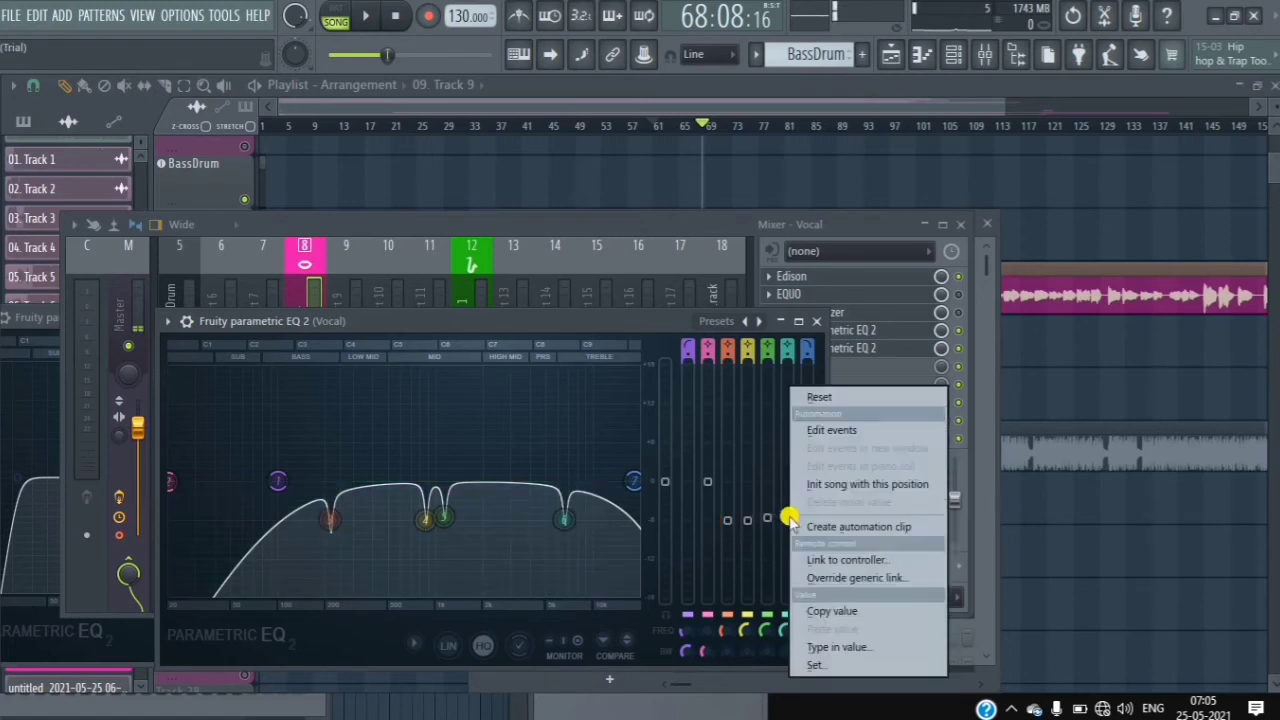
pyautogui.click(845, 612)
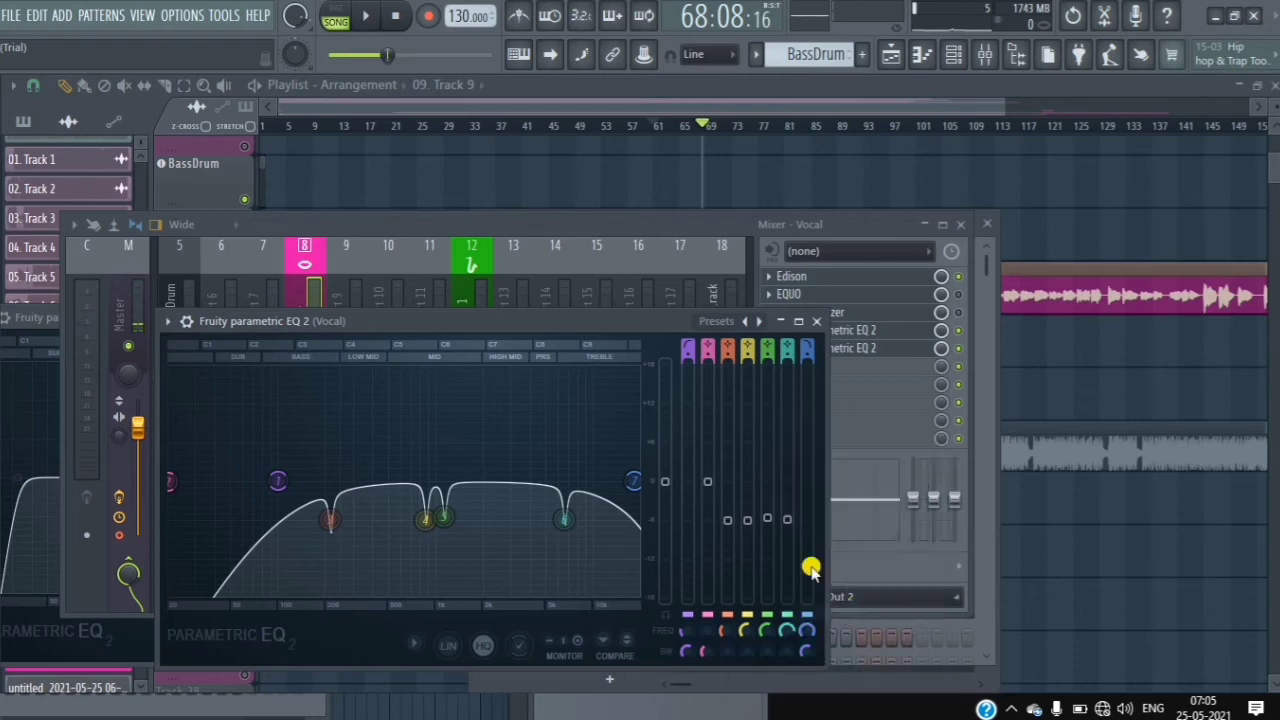
pyautogui.rightClick(765, 520)
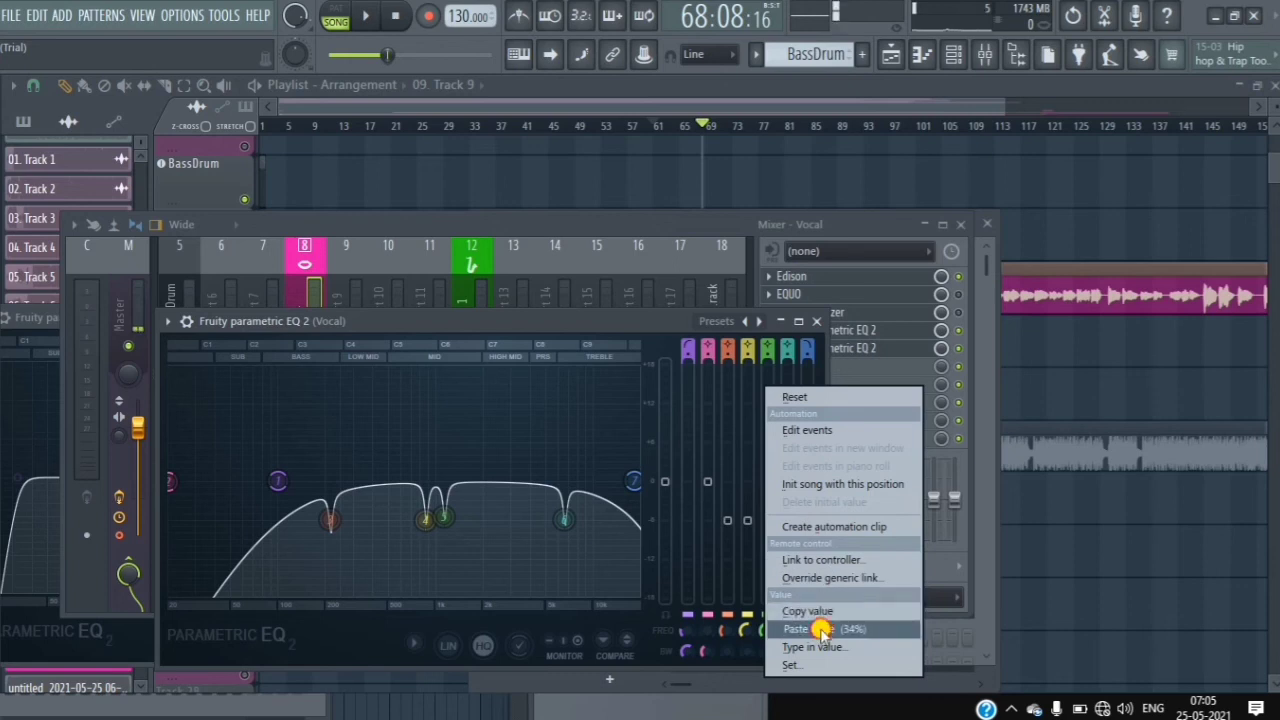
pyautogui.click(820, 629)
pyautogui.rightClick(752, 519)
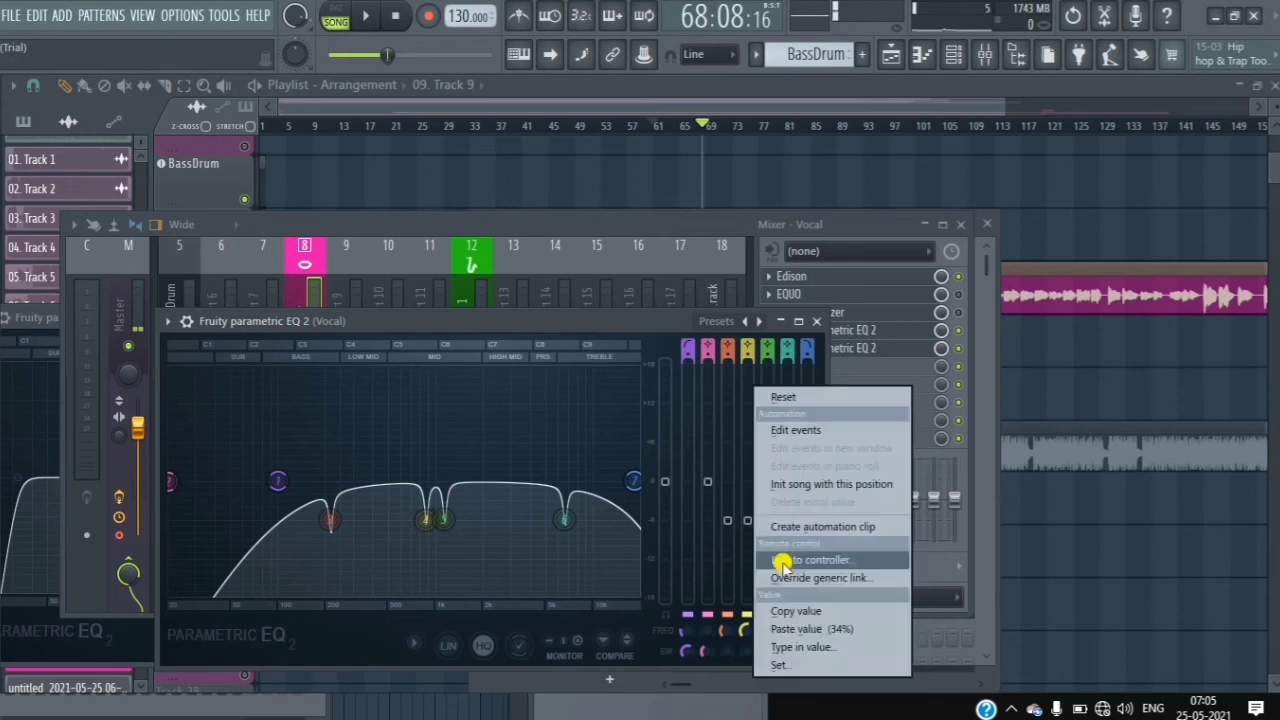
pyautogui.click(806, 629)
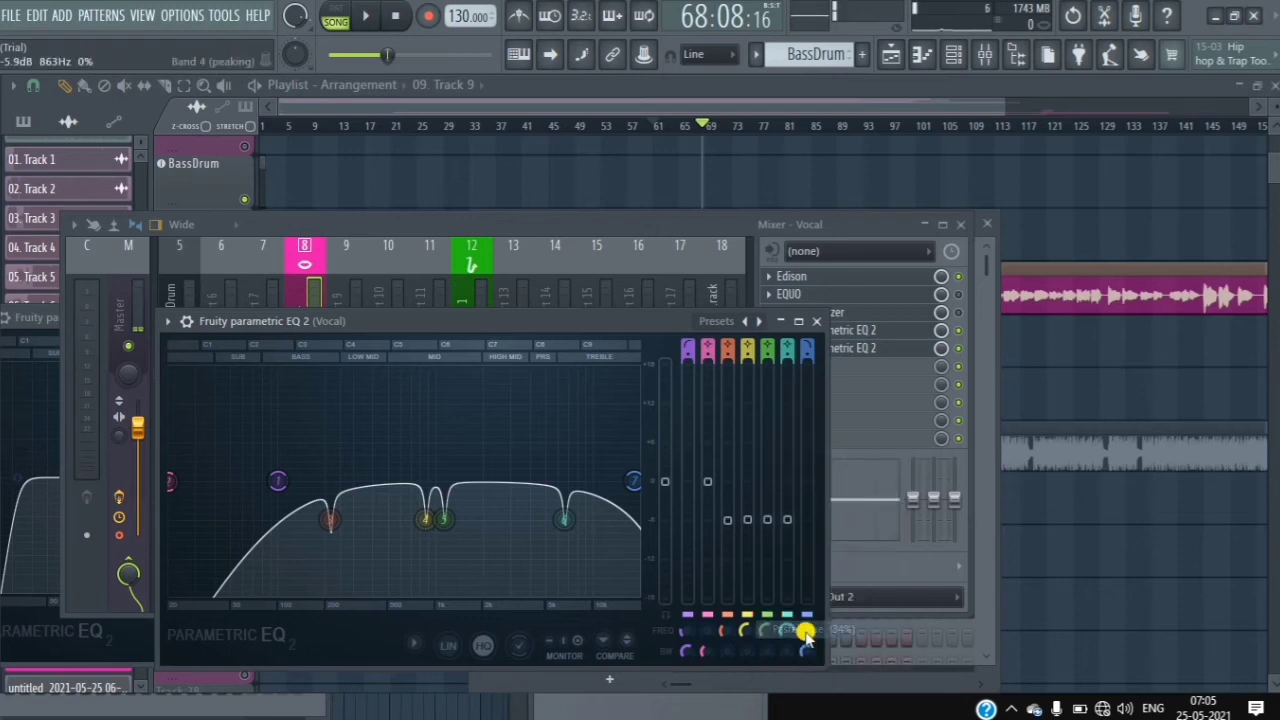
pyautogui.rightClick(724, 523)
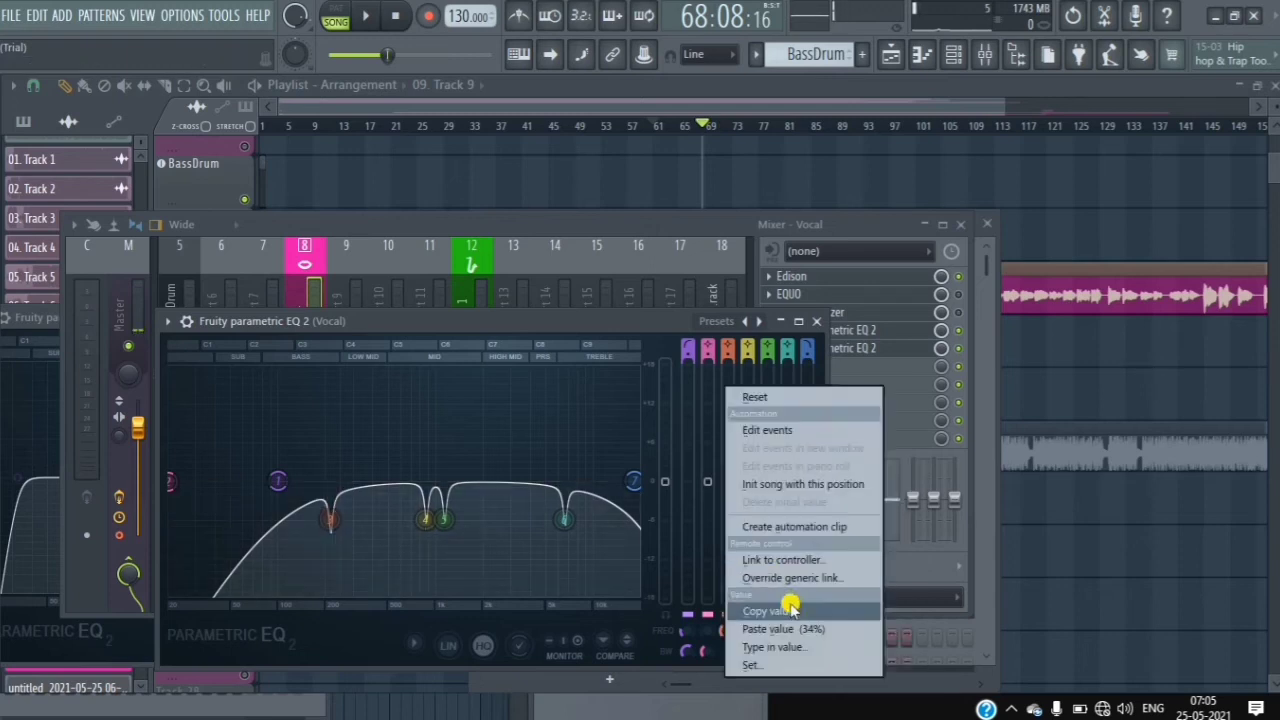
pyautogui.click(799, 629)
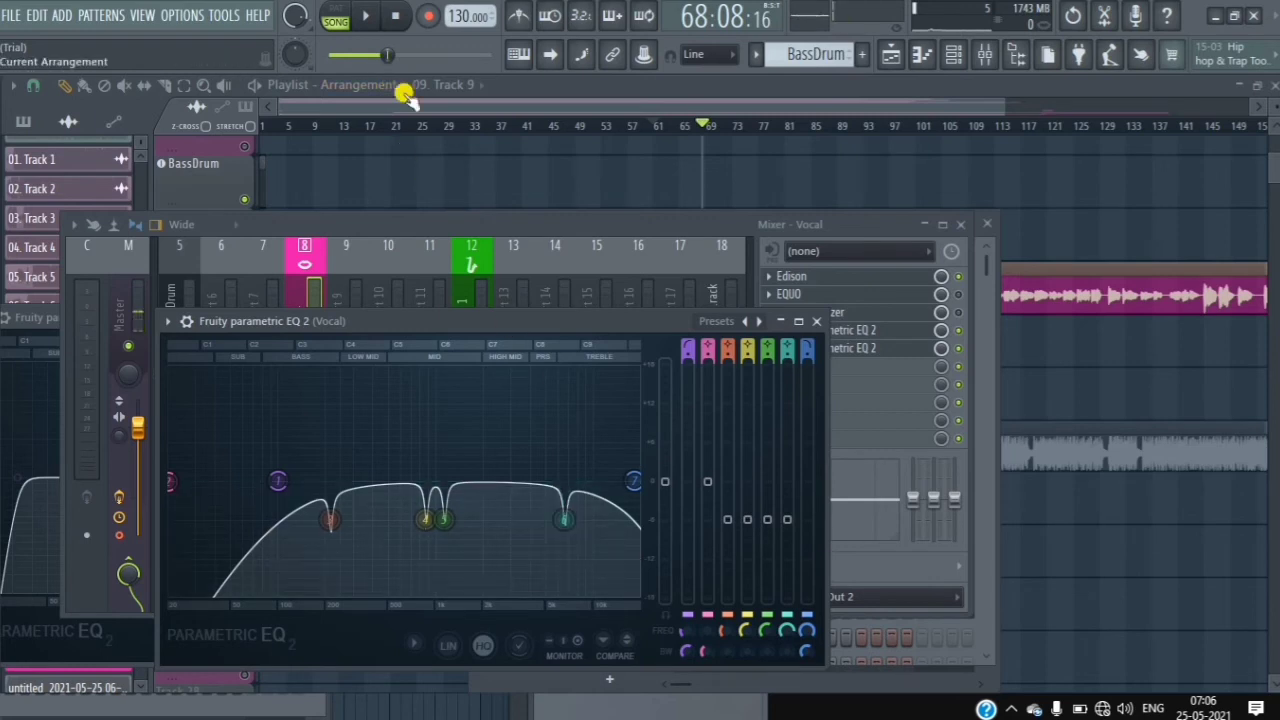
pyautogui.click(365, 15)
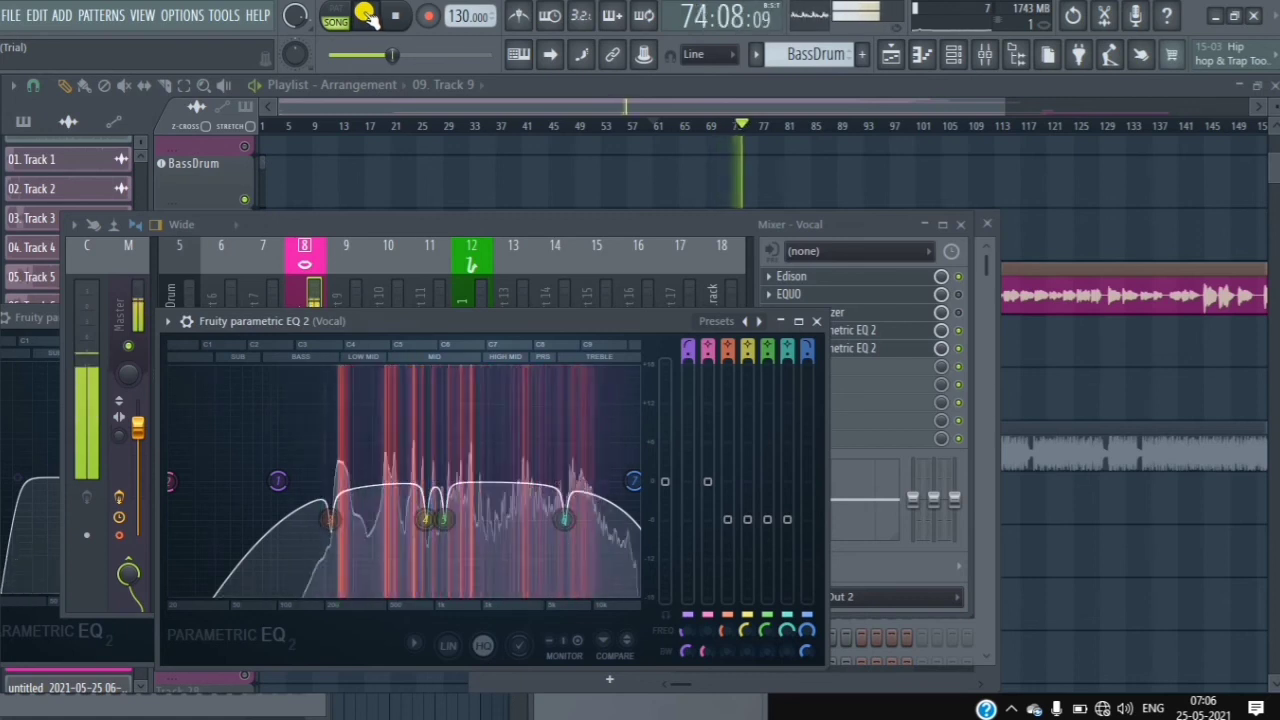
pyautogui.click(365, 14)
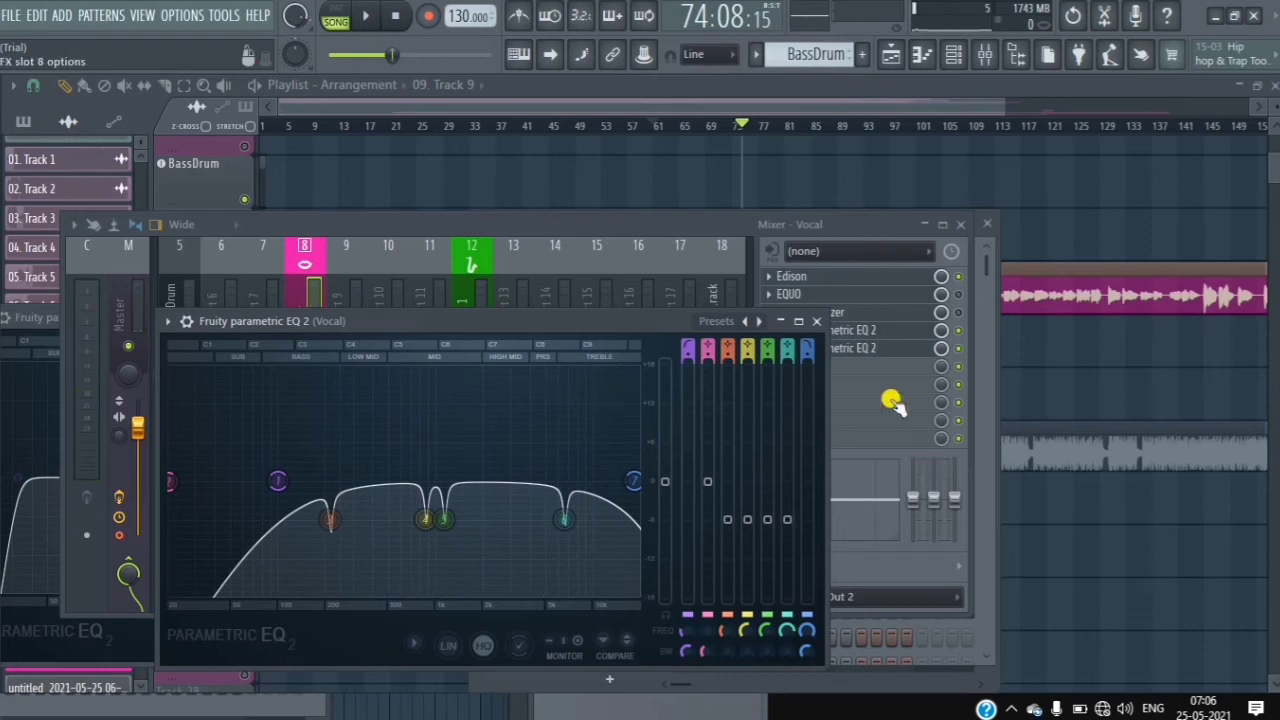
# - Load Fruity Limiter into slot 6 of the Vocal mixer track and briefly play the song through it
pyautogui.click(873, 372)
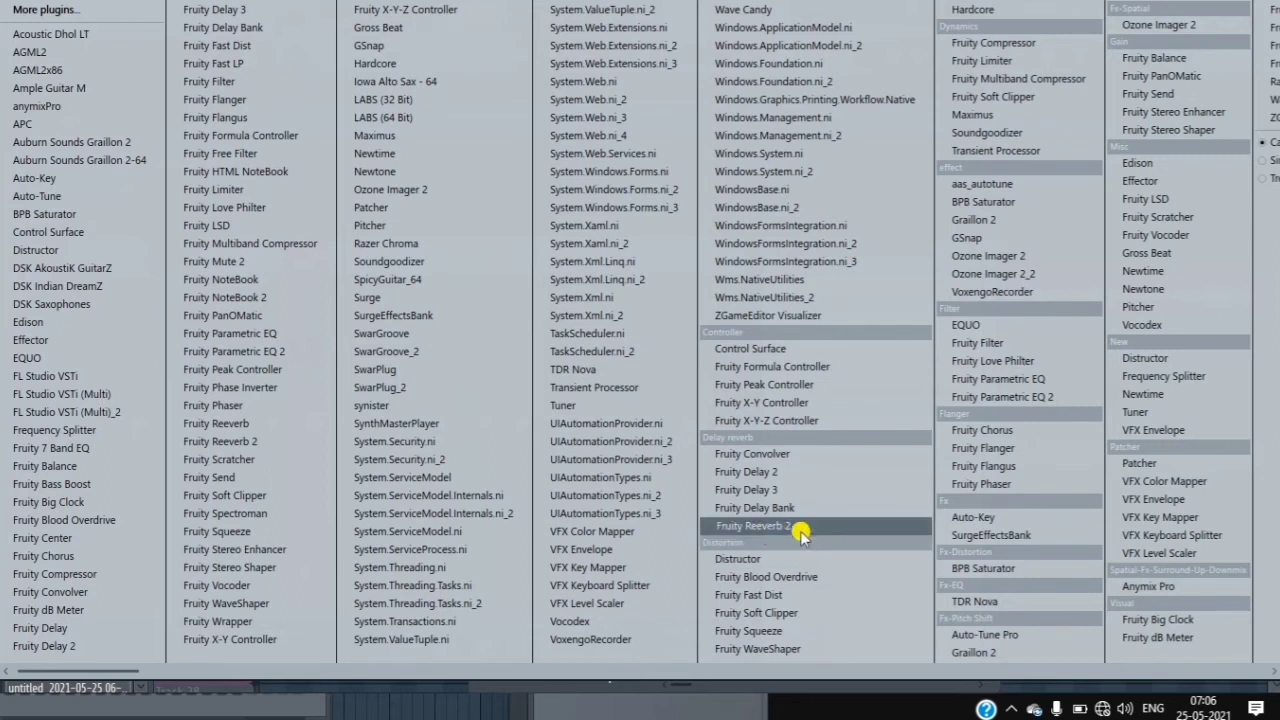
pyautogui.click(1020, 62)
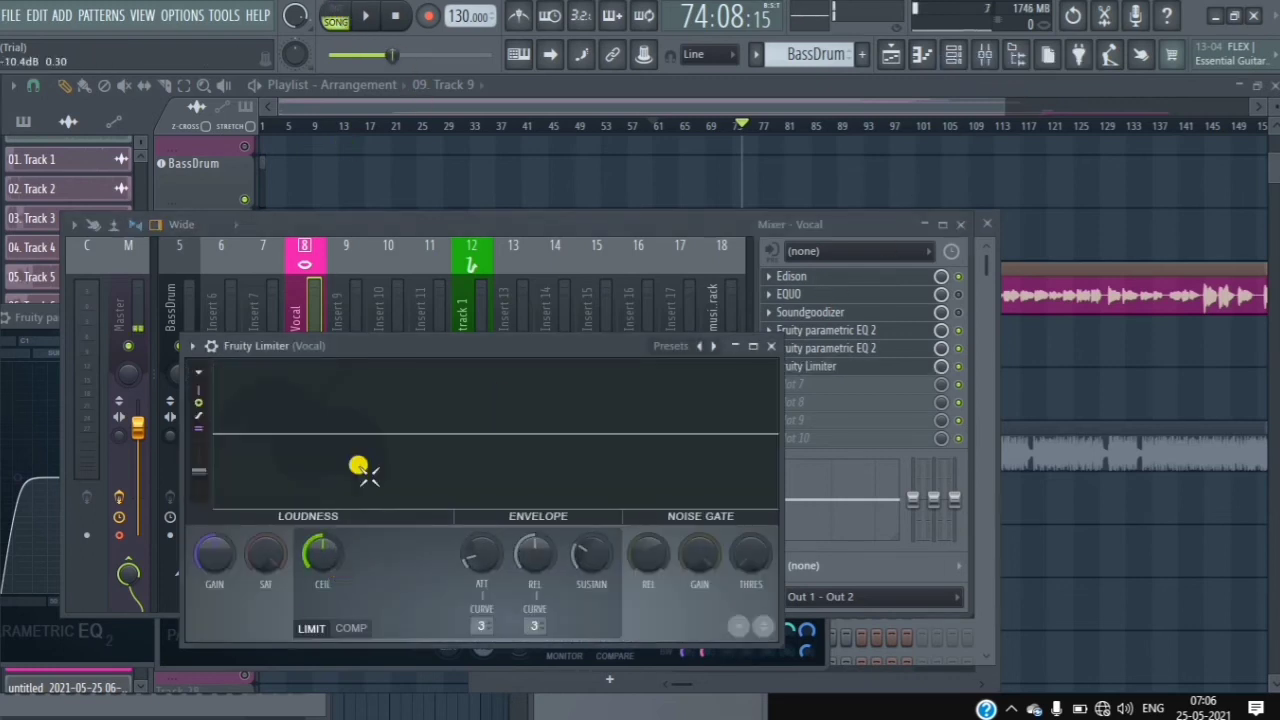
pyautogui.click(363, 18)
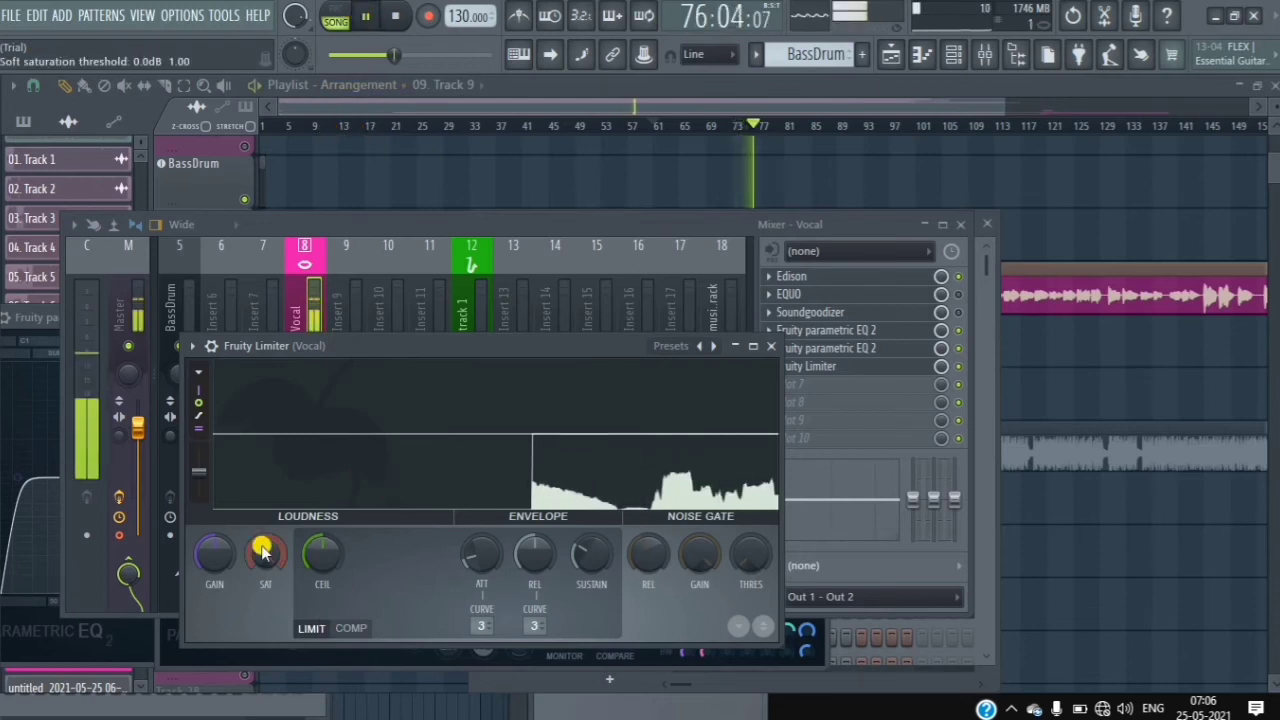
pyautogui.press('space')
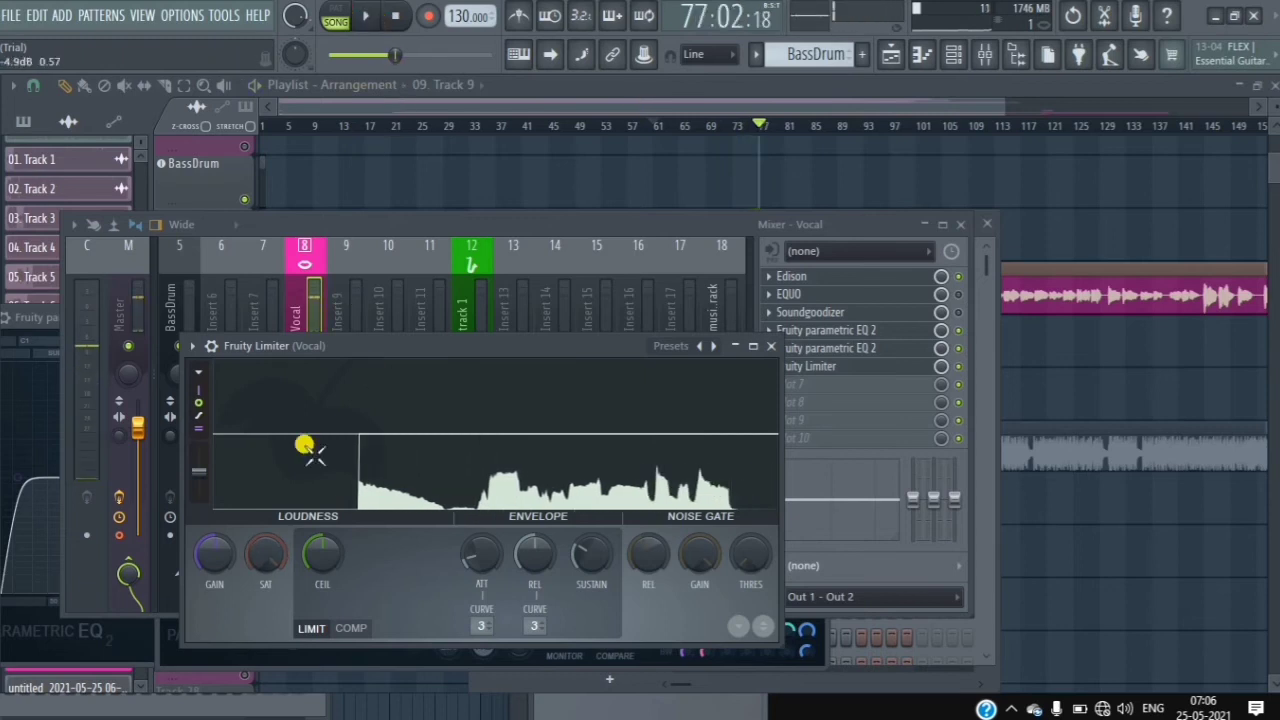
# - Lower the limiter's soft saturation threshold to its minimum, and raise it to -8.3 dB while listening to the playback
pyautogui.moveTo(261, 553)
pyautogui.mouseDown()
pyautogui.moveTo(306, 634)
pyautogui.moveTo(320, 700)
pyautogui.mouseUp()
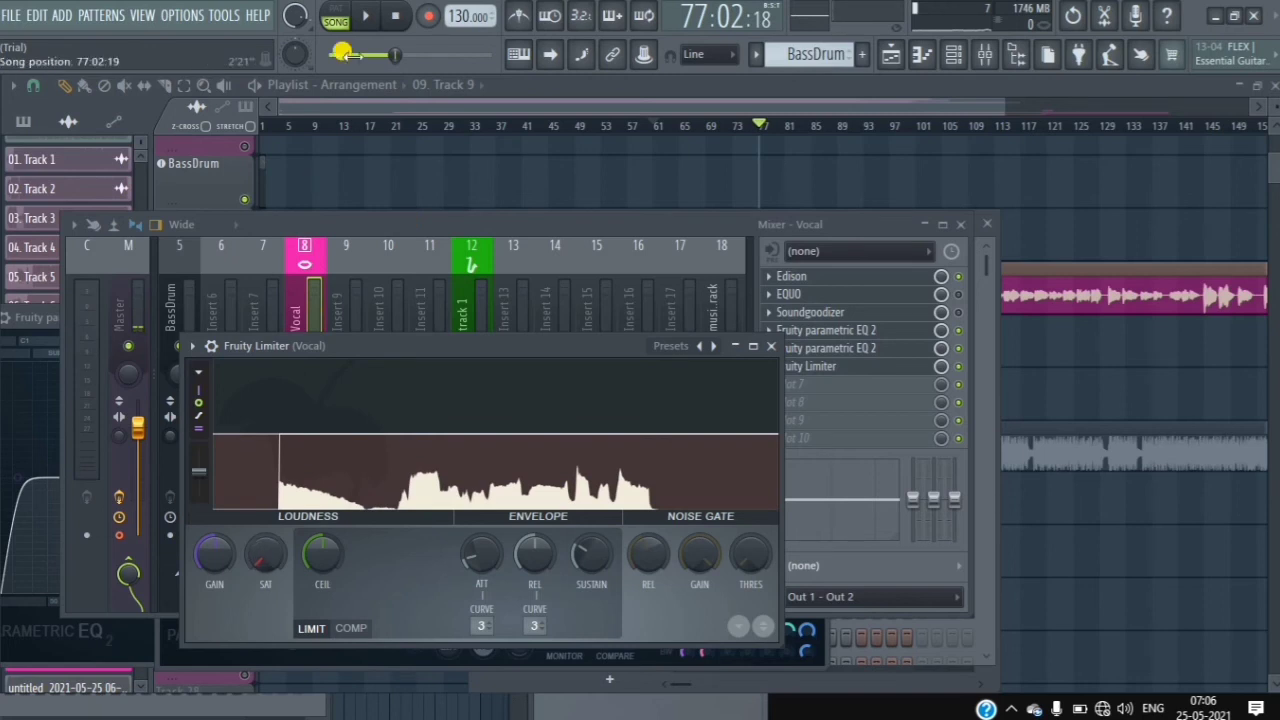
pyautogui.click(362, 13)
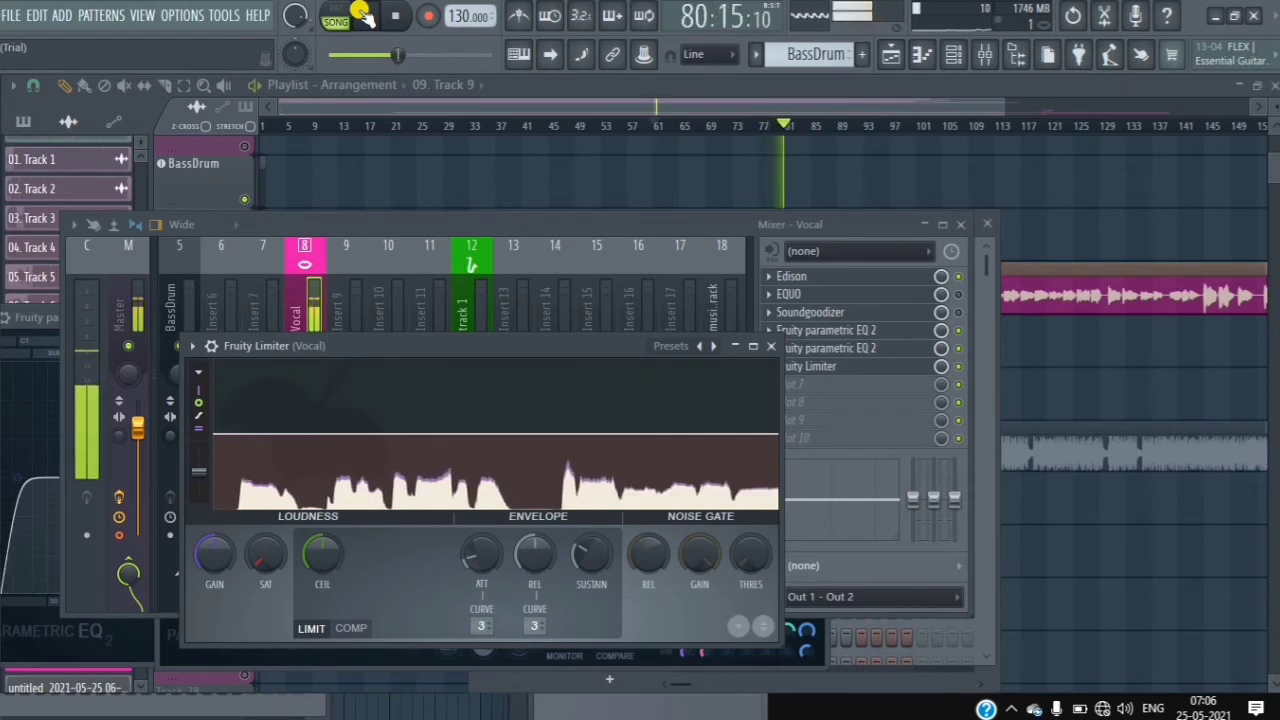
pyautogui.moveTo(262, 566); pyautogui.dragTo(223, 437)
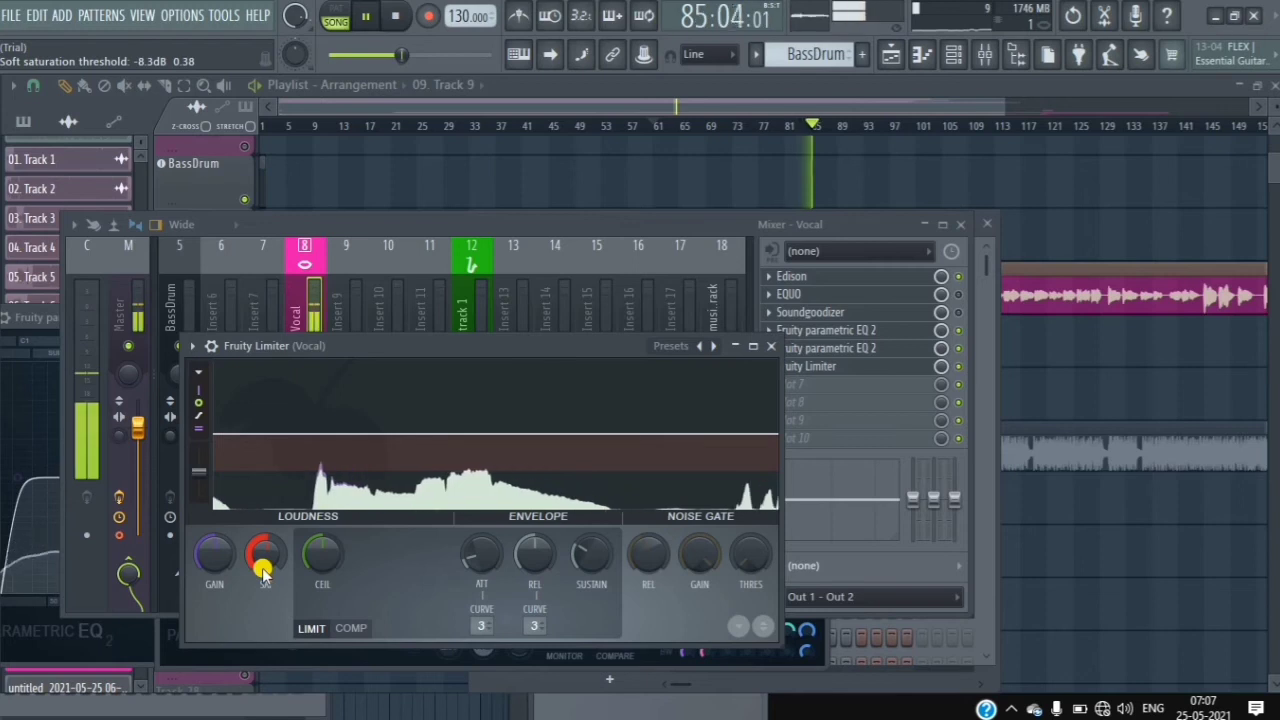
pyautogui.click(400, 22)
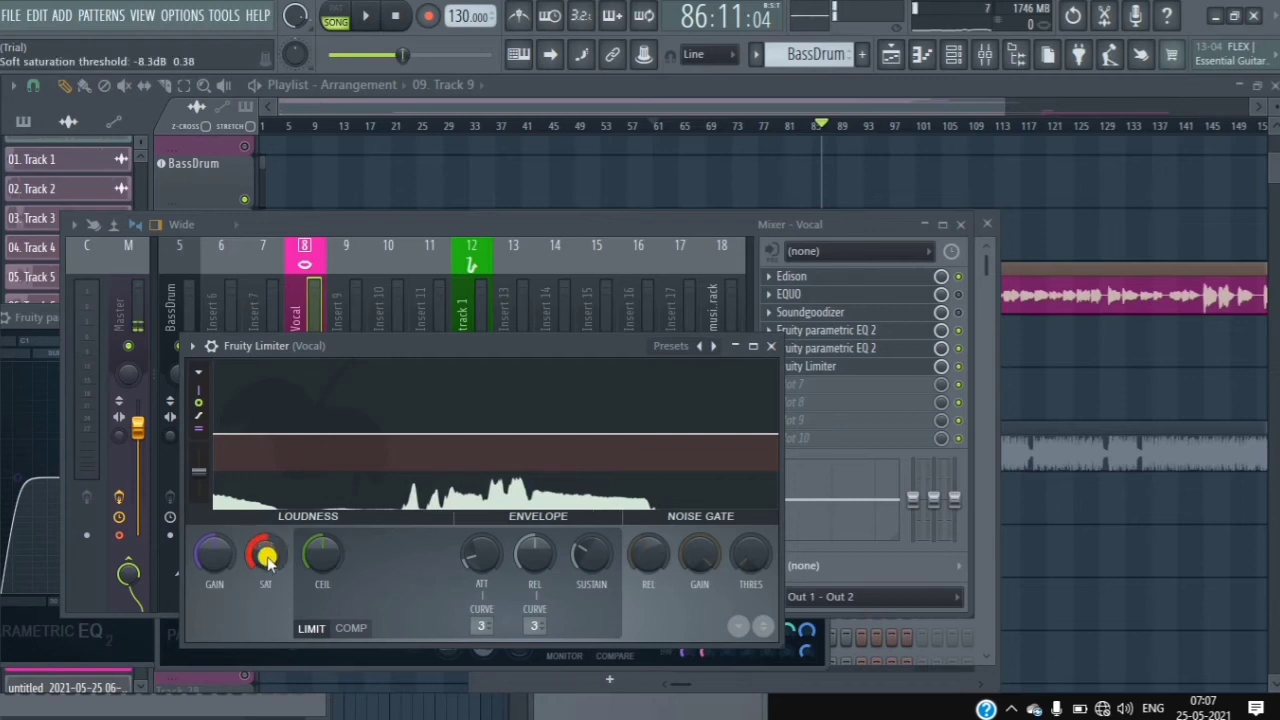
# - Switch Fruity Limiter to compressor mode and, during playback, lower the threshold to about -23 dB and raise the knee and ratio
pyautogui.click(356, 629)
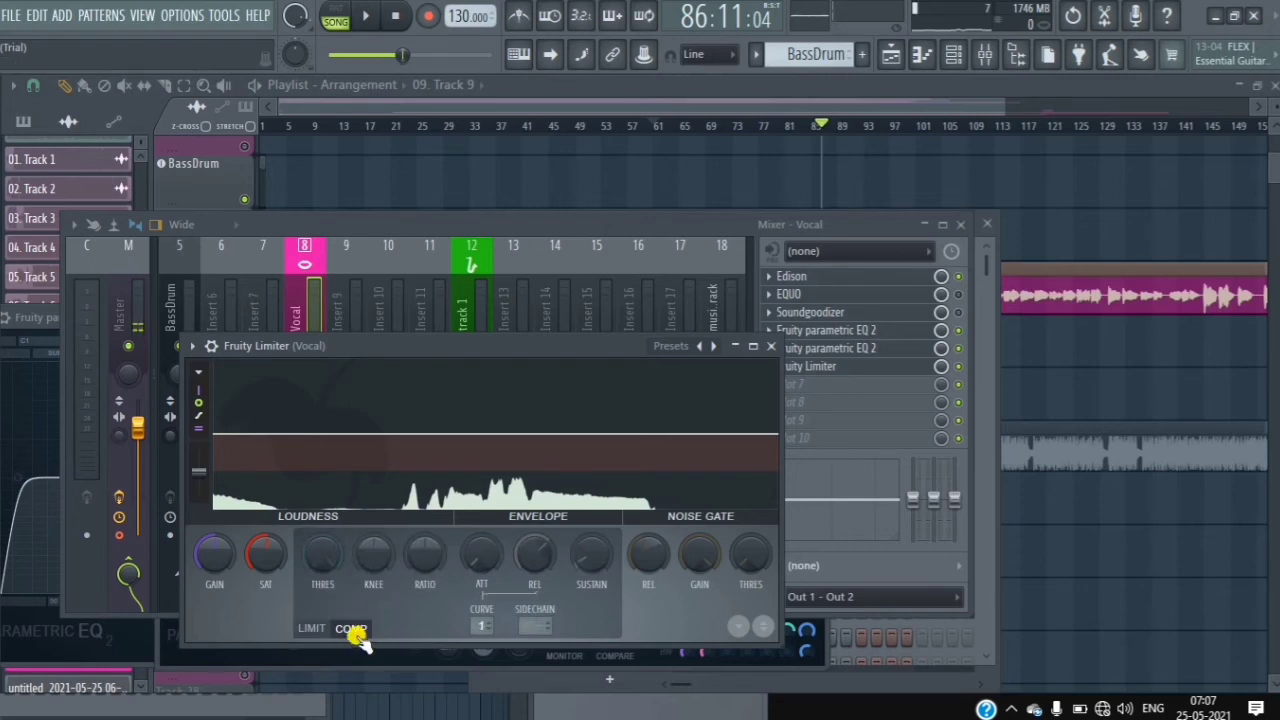
pyautogui.click(366, 14)
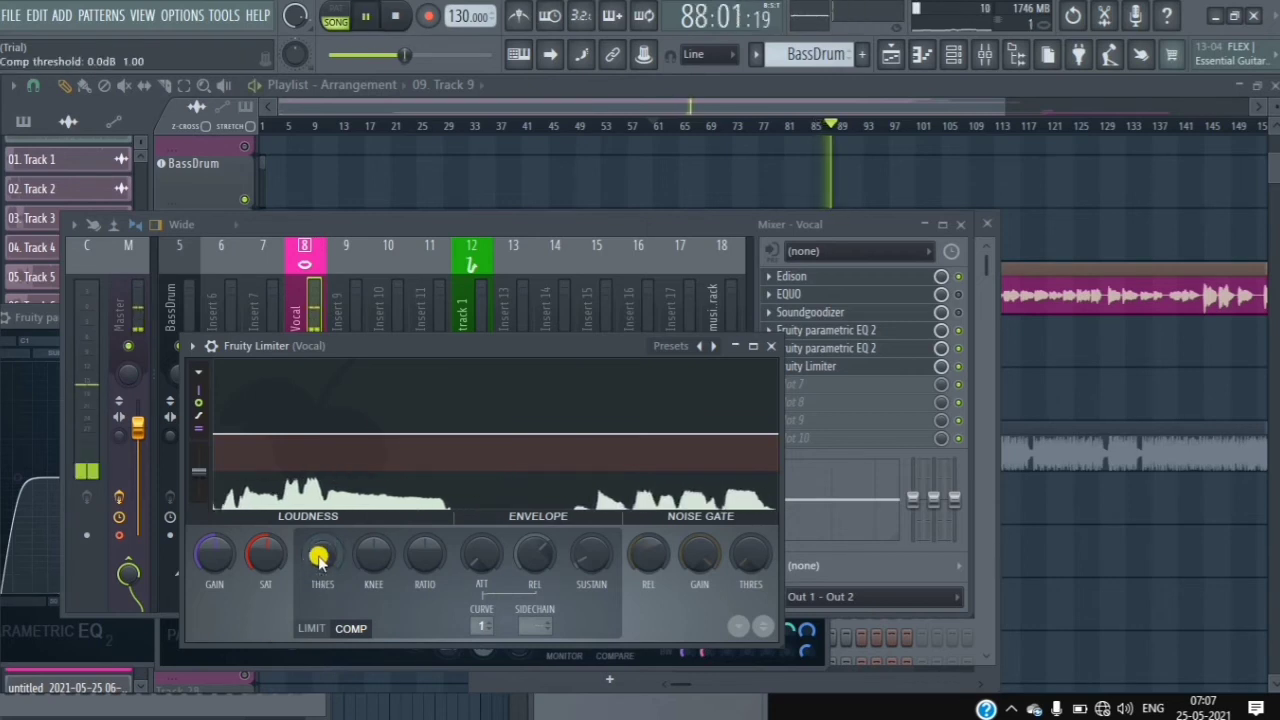
pyautogui.moveTo(321, 551); pyautogui.dragTo(357, 608)
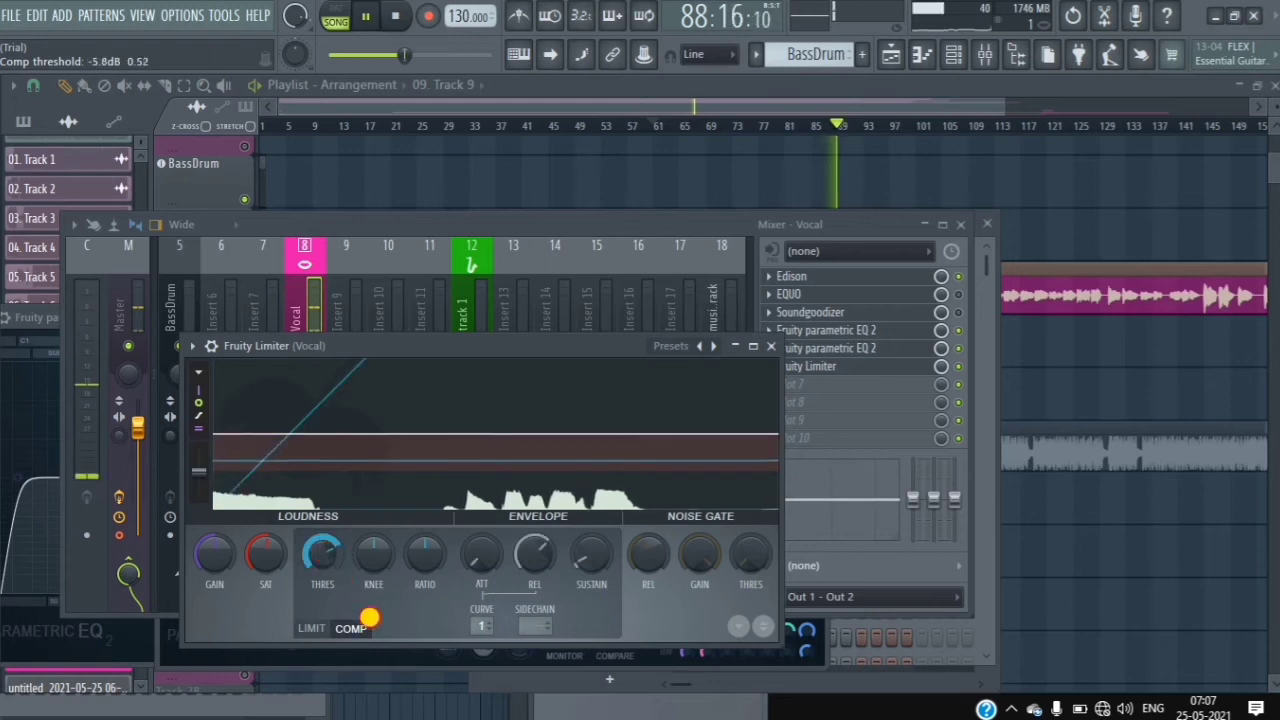
pyautogui.moveTo(425, 38); pyautogui.dragTo(465, 84)
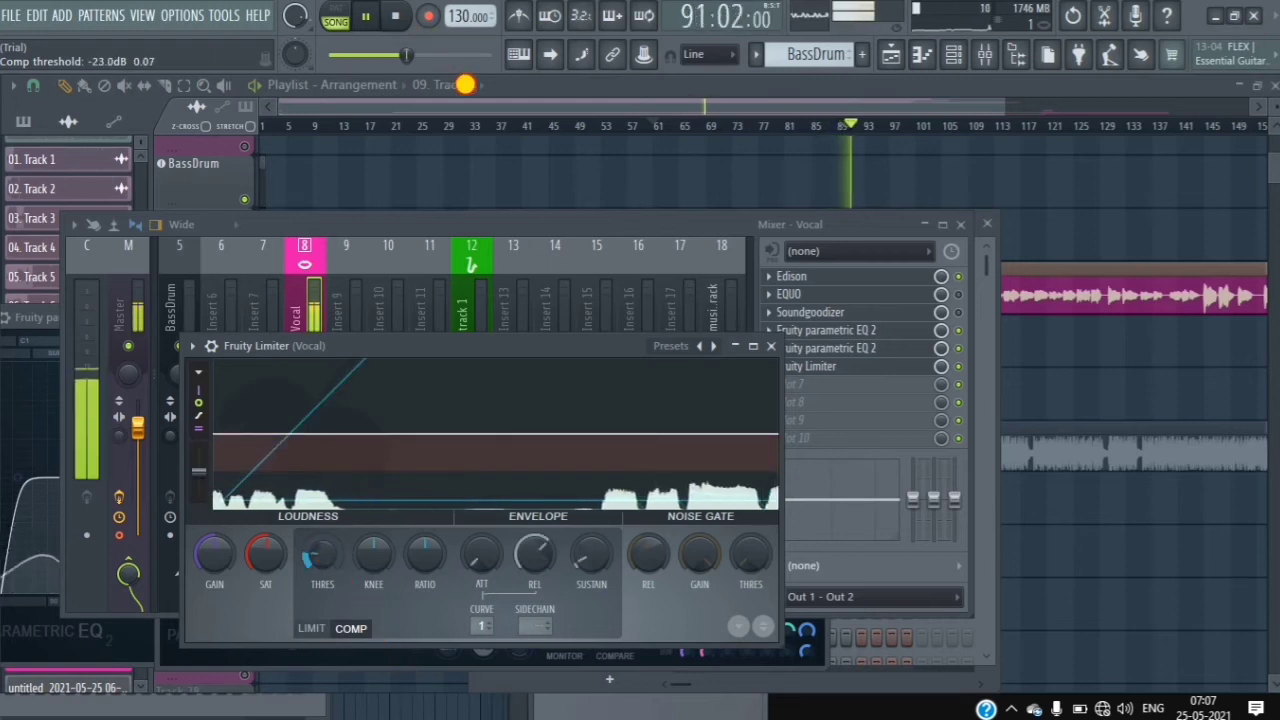
pyautogui.moveTo(370, 556); pyautogui.dragTo(450, 67)
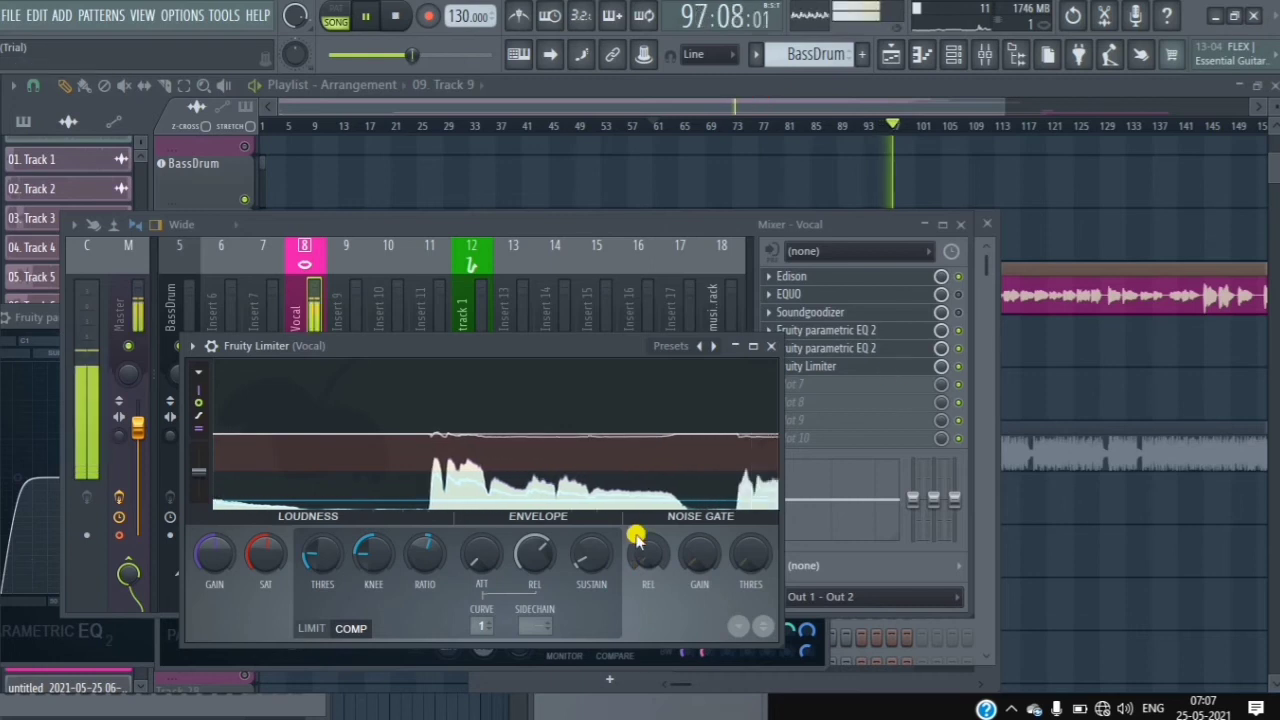
# - Adjust the compressor's sustain, raise its attack slightly and fine-tune its release during playback
pyautogui.moveTo(578, 585); pyautogui.dragTo(566, 506)
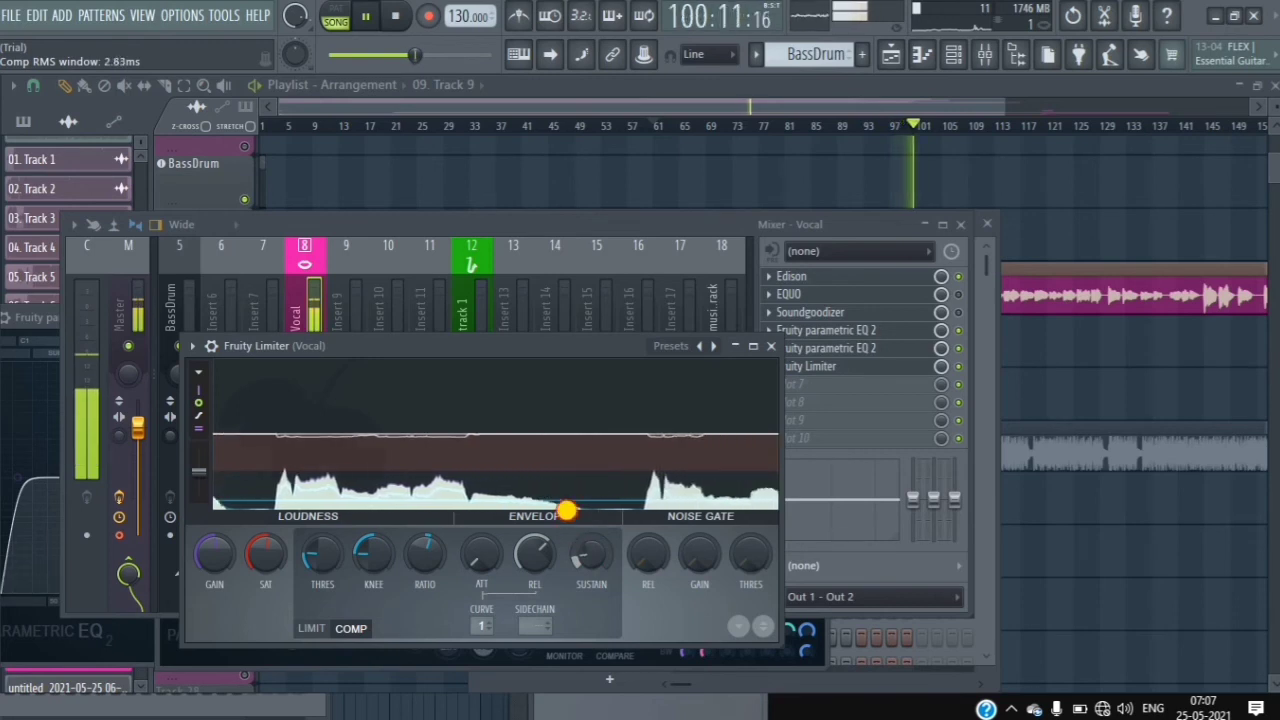
pyautogui.moveTo(589, 552); pyautogui.dragTo(611, 570)
pyautogui.moveTo(481, 556); pyautogui.dragTo(449, 465)
pyautogui.moveTo(534, 553); pyautogui.dragTo(531, 543)
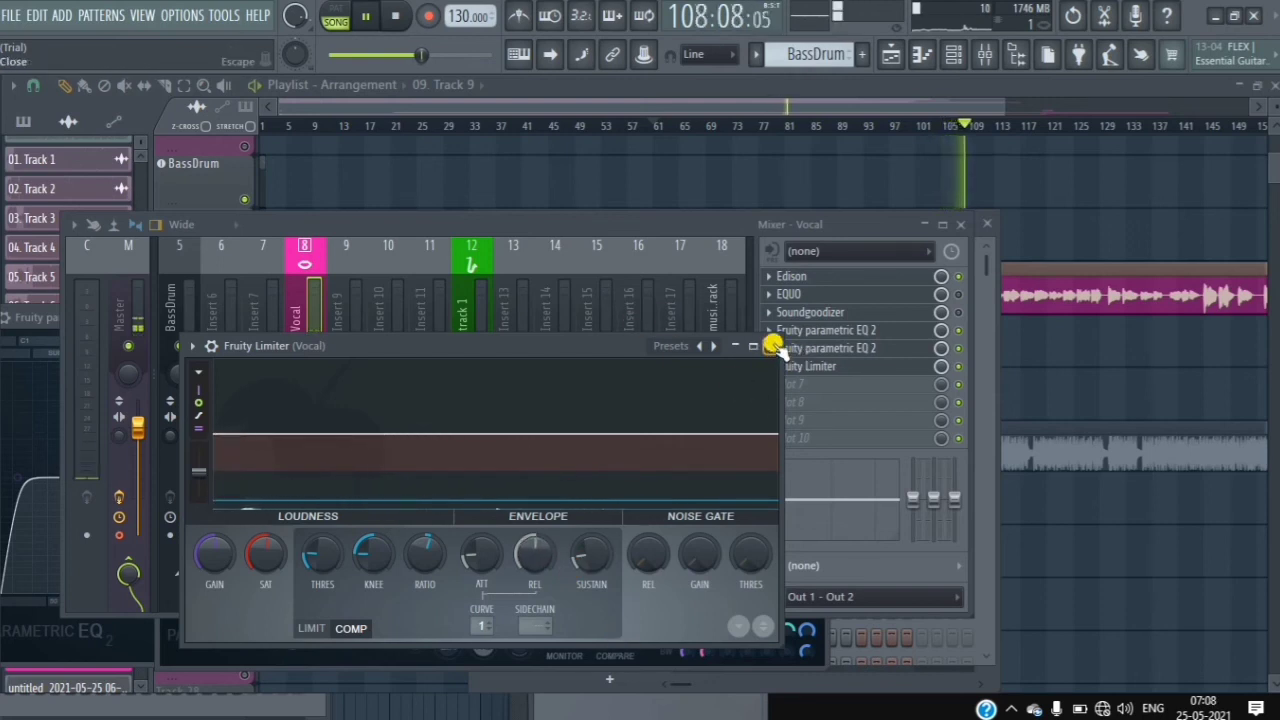
# - Close Fruity Limiter, load Fruity Reeverb 2 into slot 7 of the Vocal mixer track and pause the playback
pyautogui.click(775, 345)
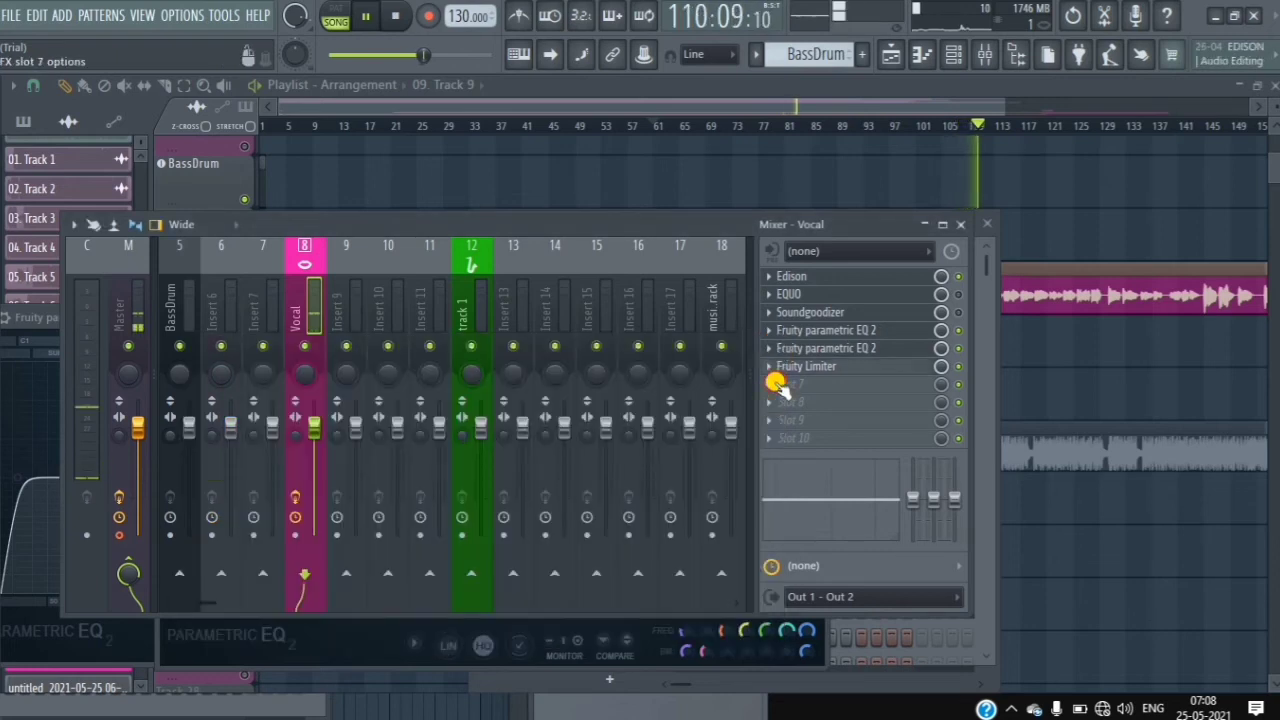
pyautogui.click(778, 387)
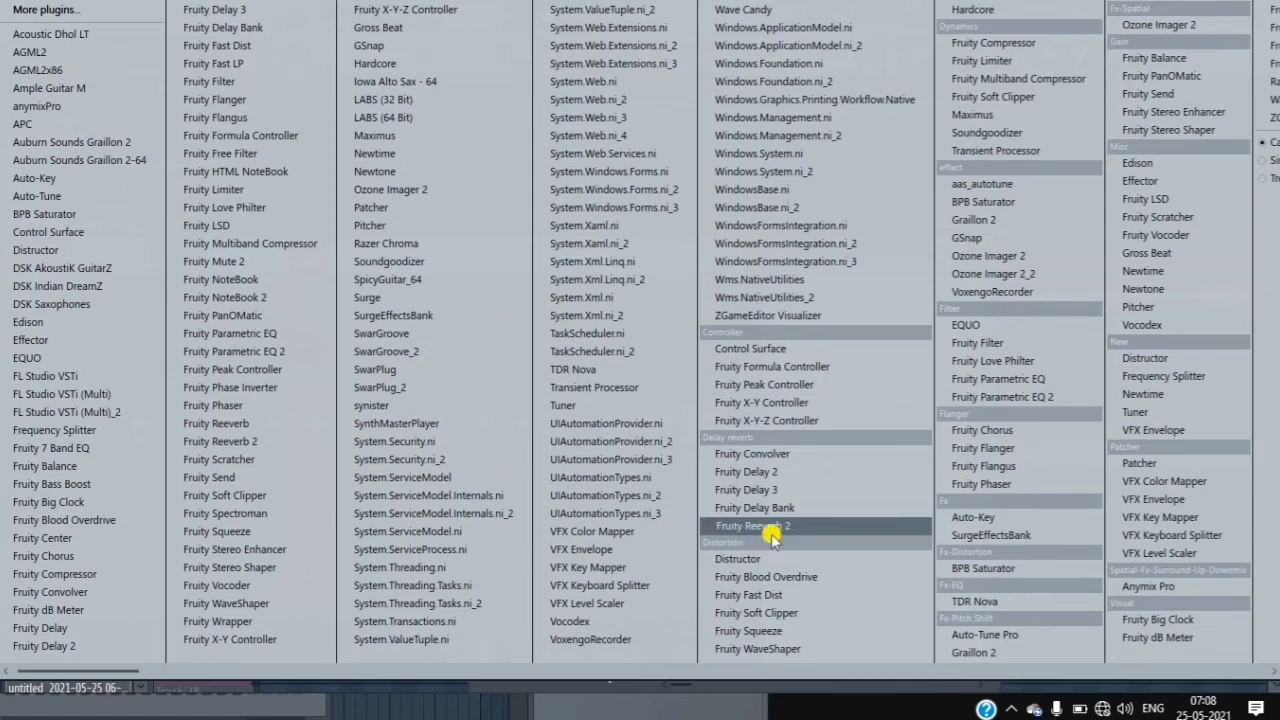
pyautogui.click(790, 527)
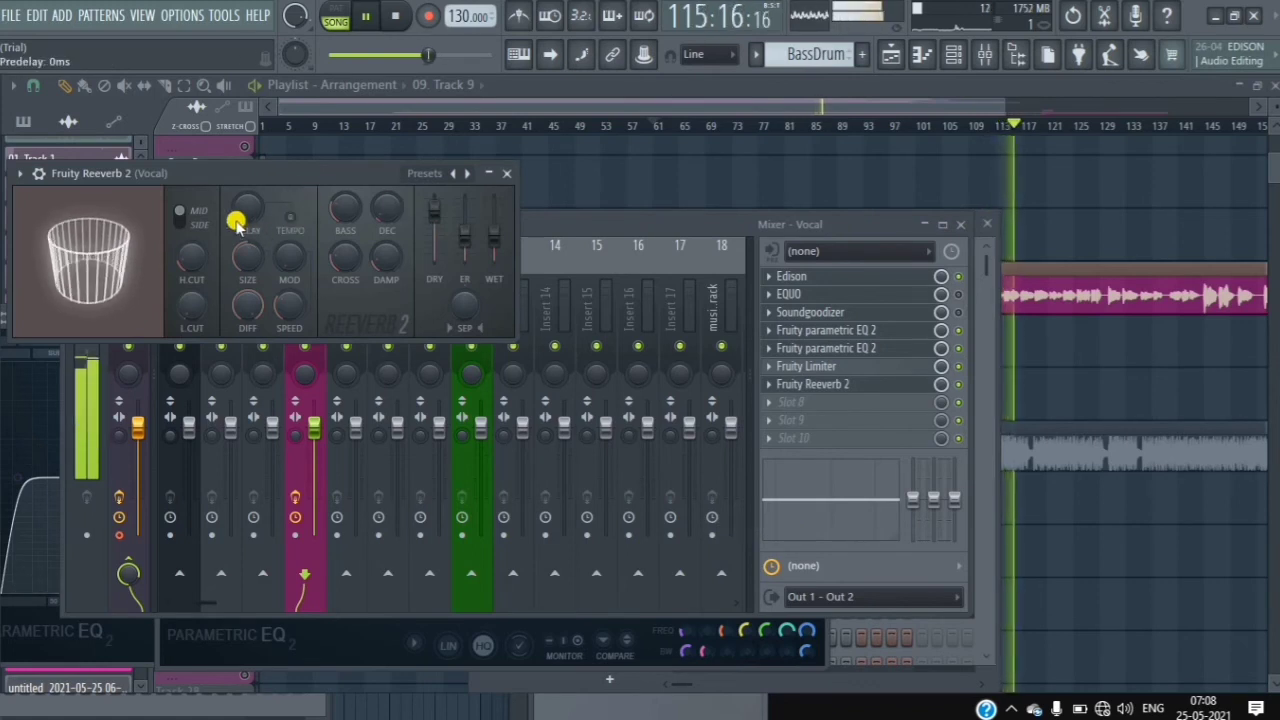
pyautogui.click(365, 19)
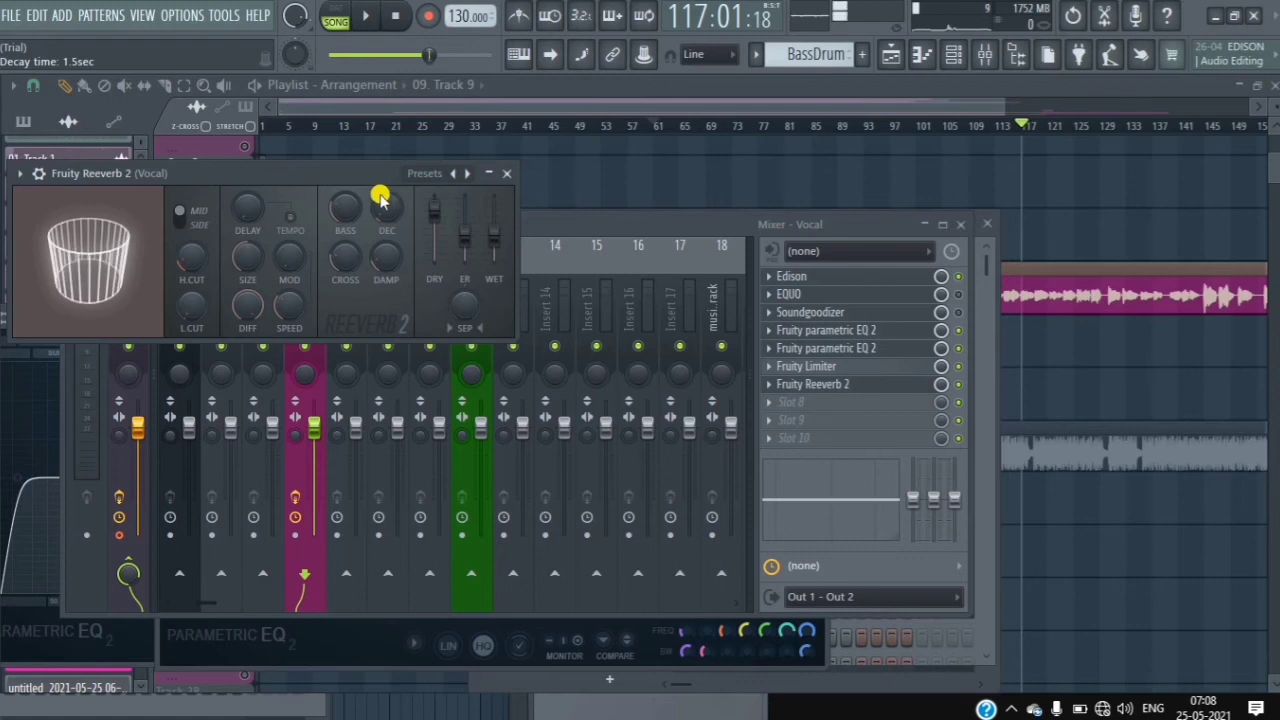
# - Apply the Cathedral preset to Fruity Reeverb 2 and briefly play the song to hear it
pyautogui.click(468, 175)
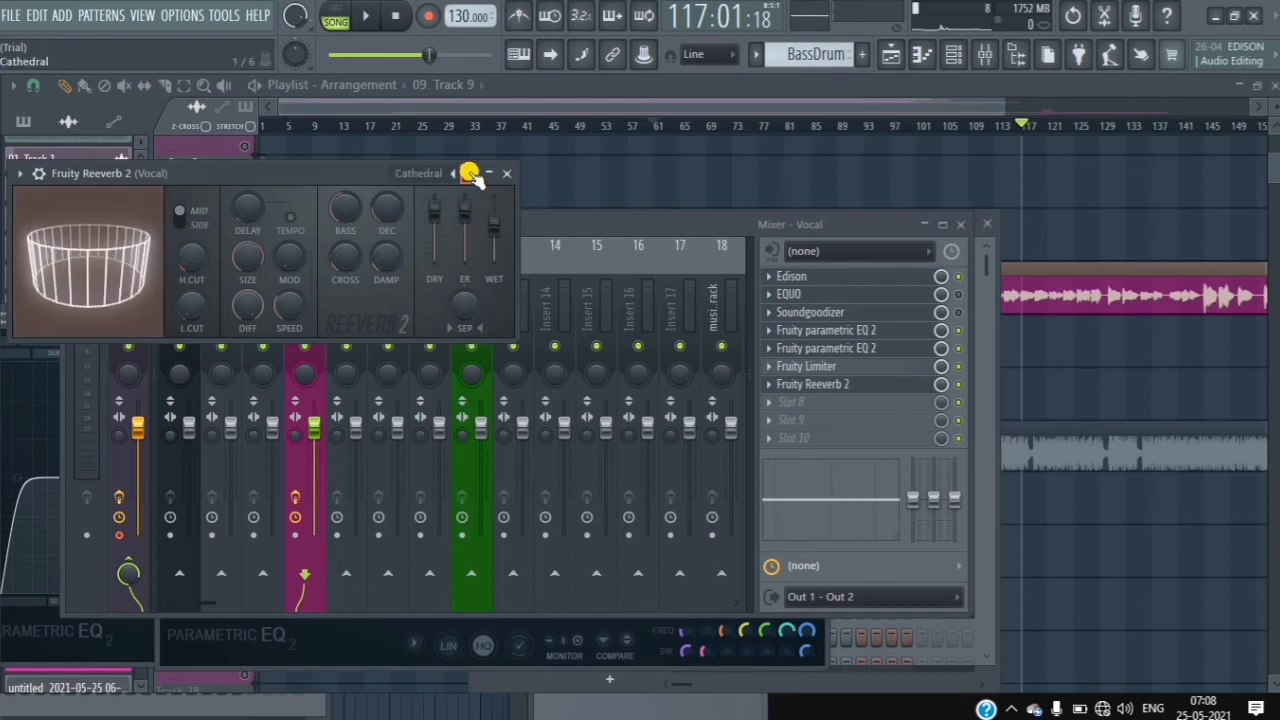
pyautogui.click(418, 173)
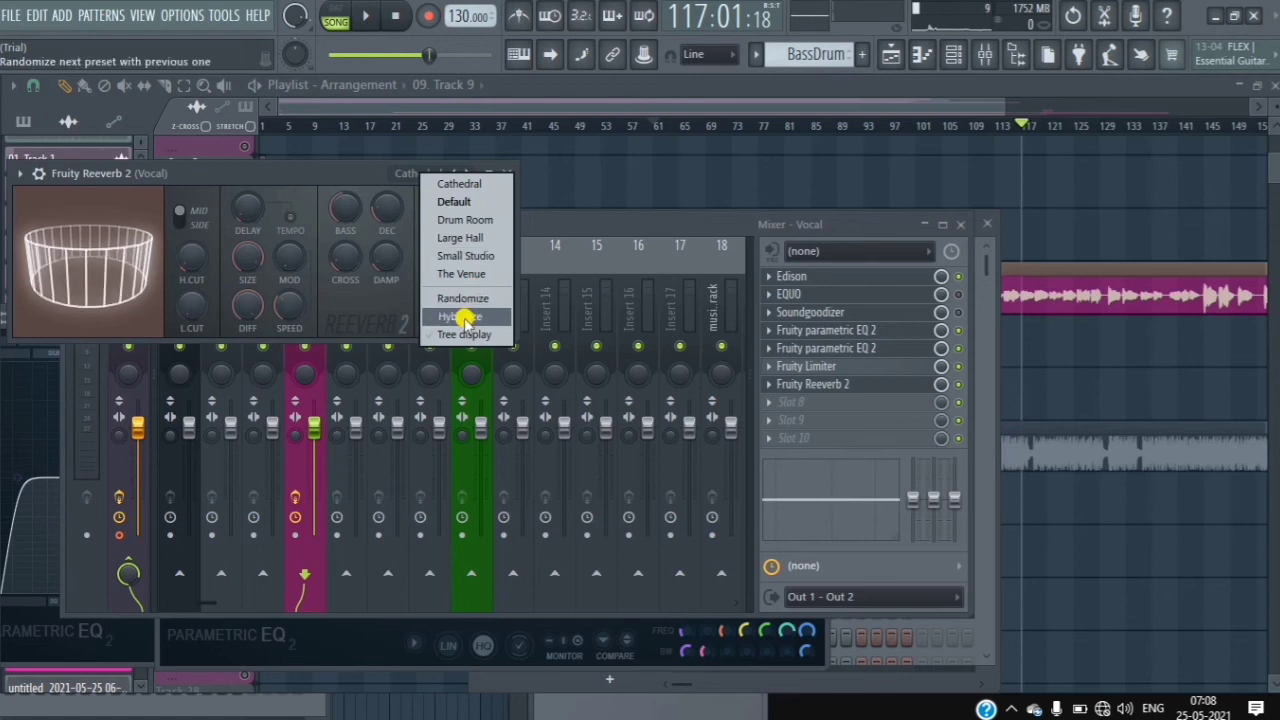
pyautogui.click(484, 188)
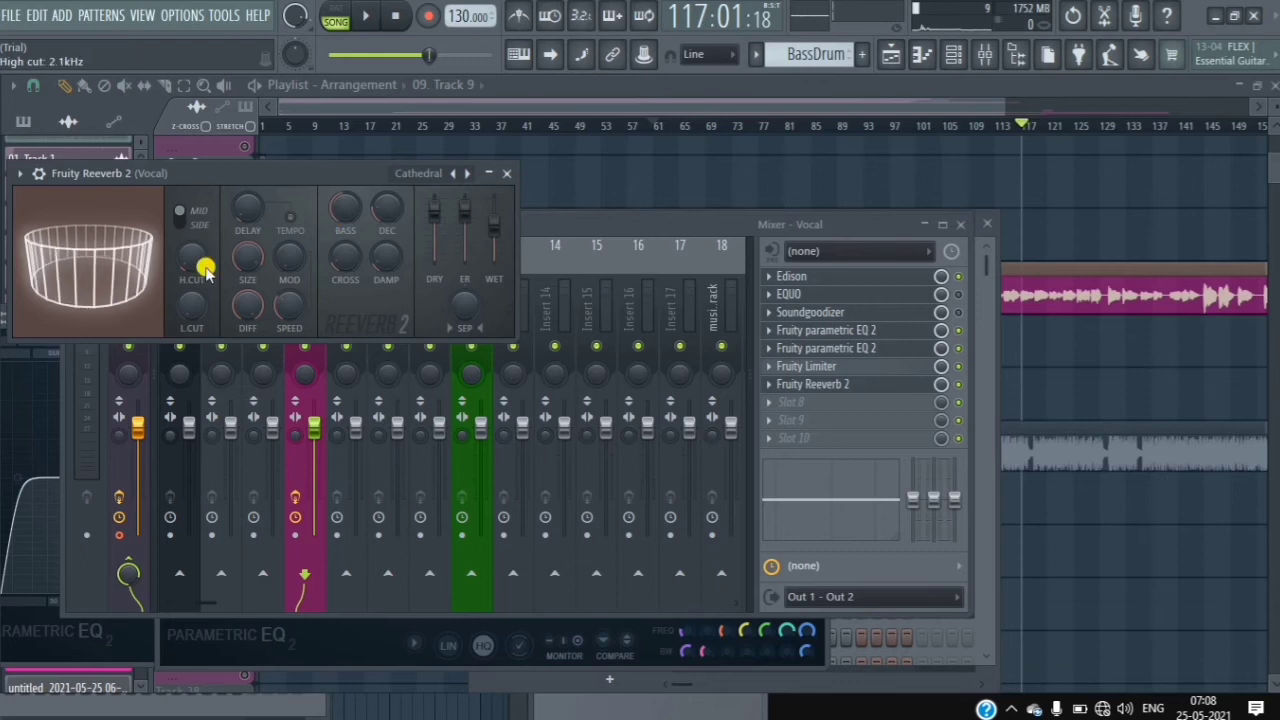
pyautogui.click(364, 20)
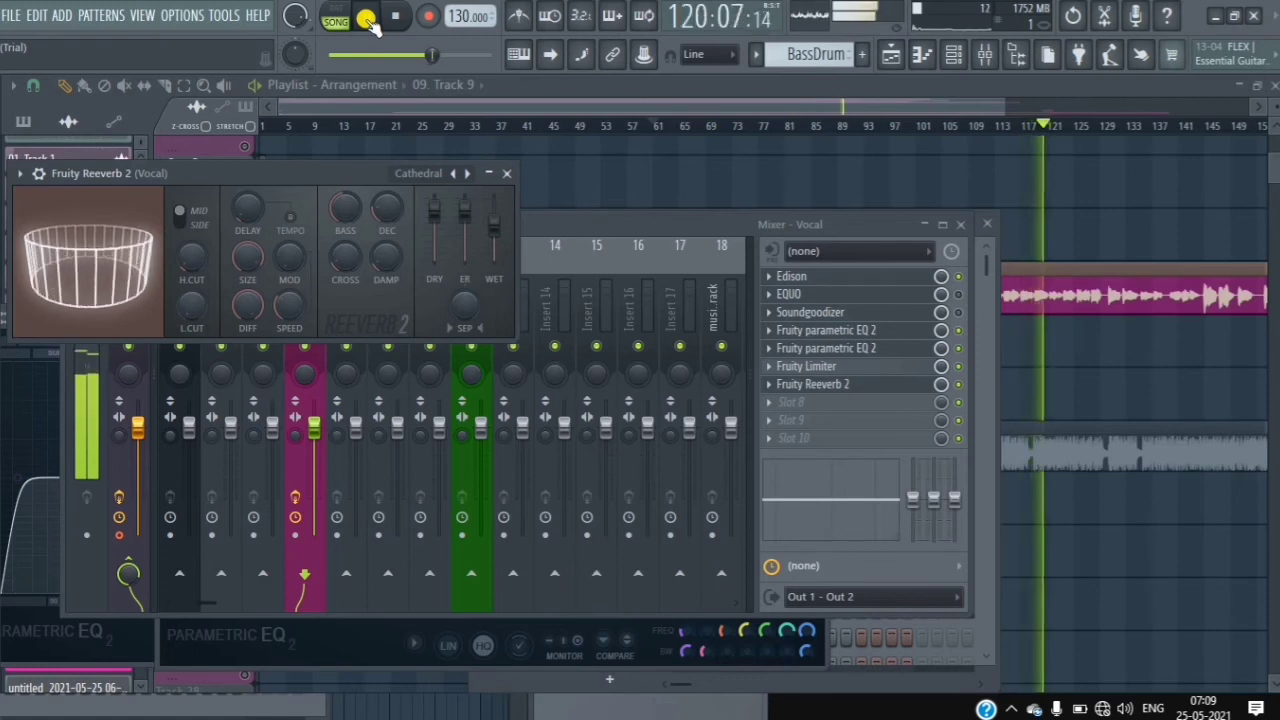
pyautogui.click(366, 20)
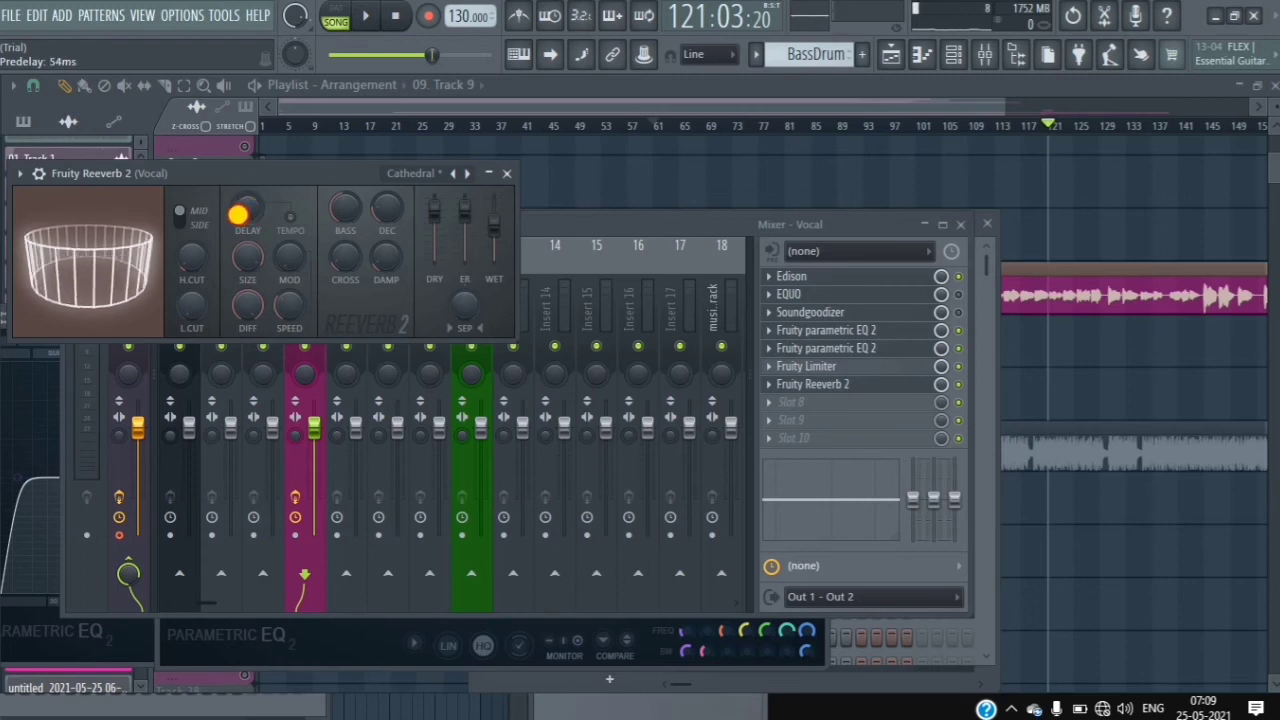
# - Adjust the reverb's predelay and play a short passage of the song through it
pyautogui.moveTo(238, 213); pyautogui.dragTo(251, 220)
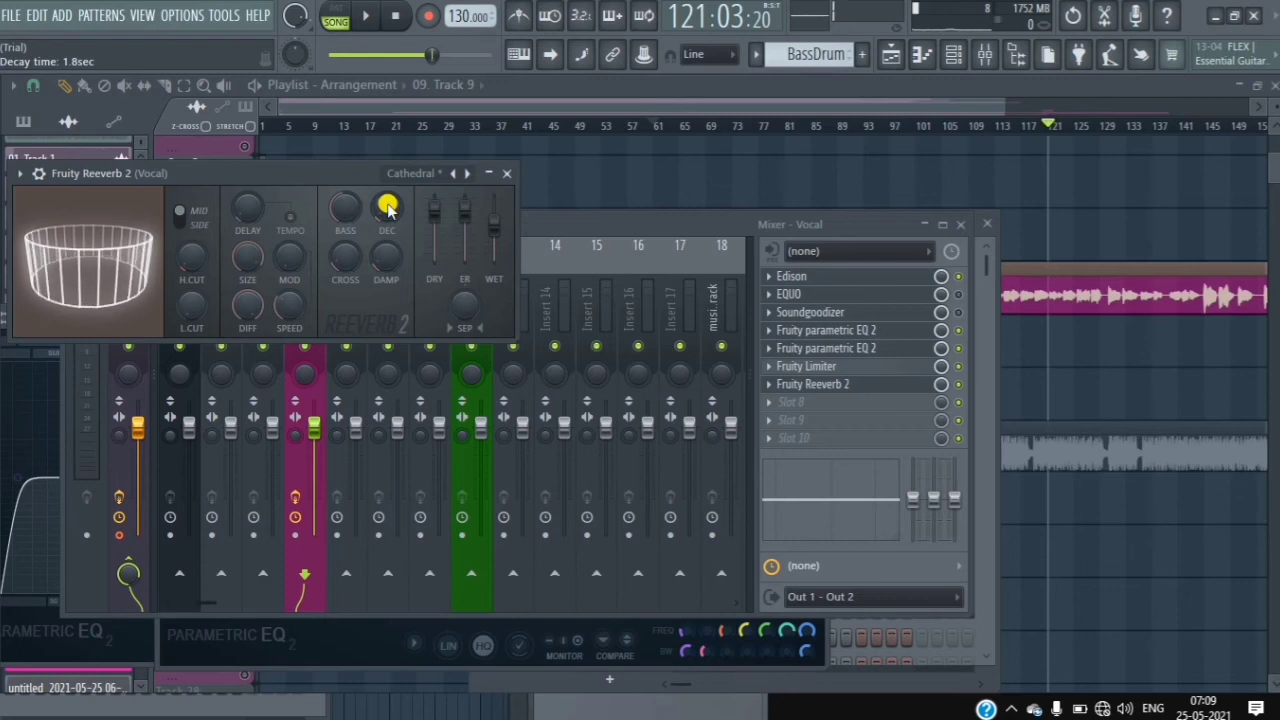
pyautogui.click(366, 15)
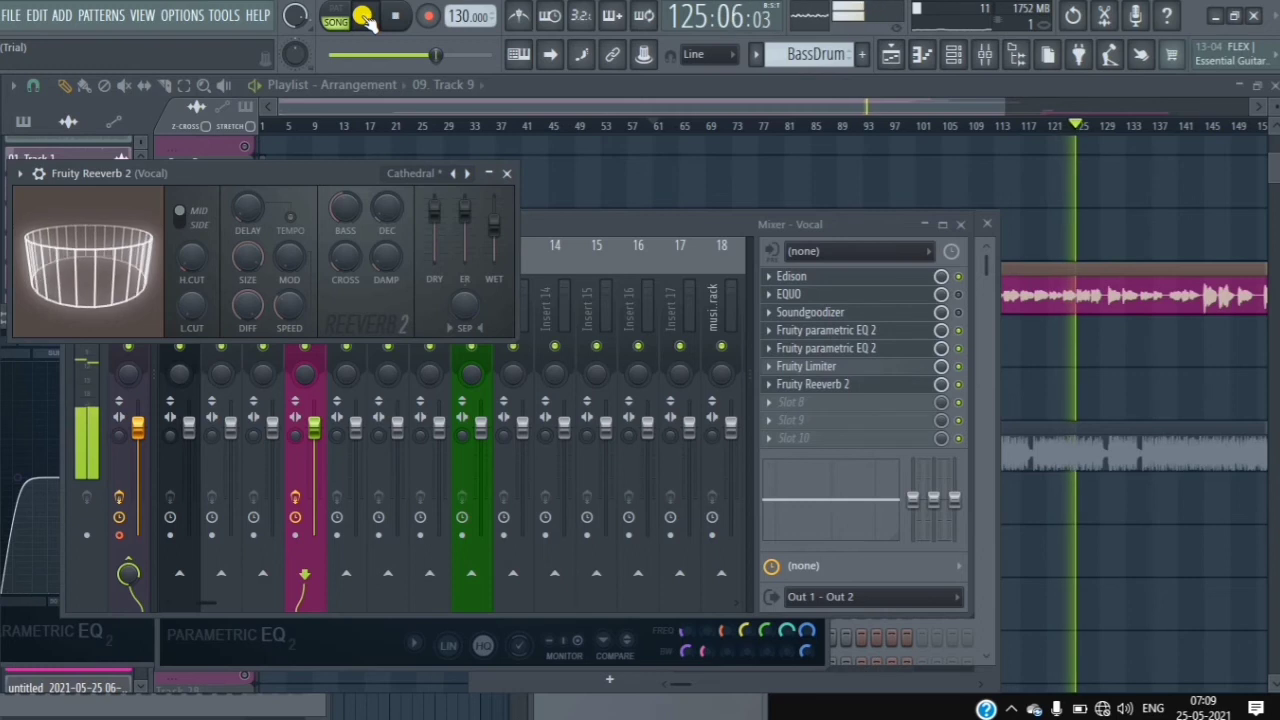
pyautogui.click(366, 19)
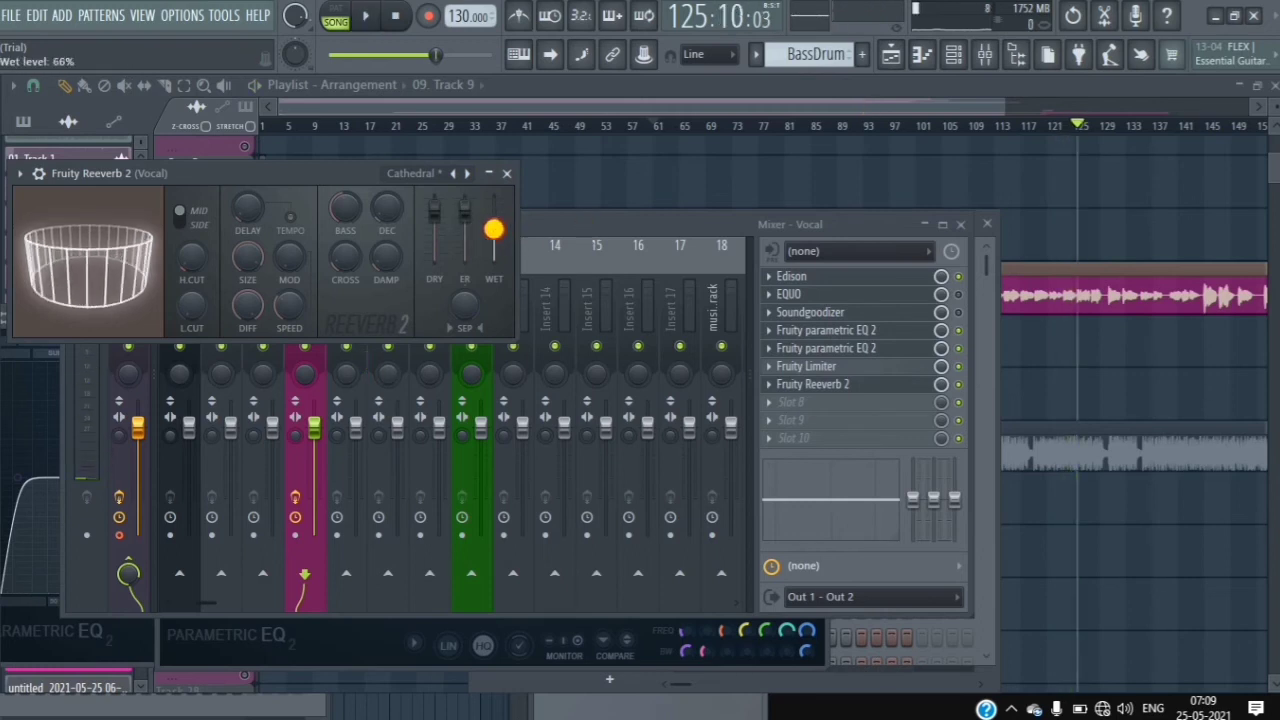
# - Lower the reverb's wet level, fine-tune it to about 45% during playback, and pause the song
pyautogui.moveTo(495, 233); pyautogui.dragTo(502, 271)
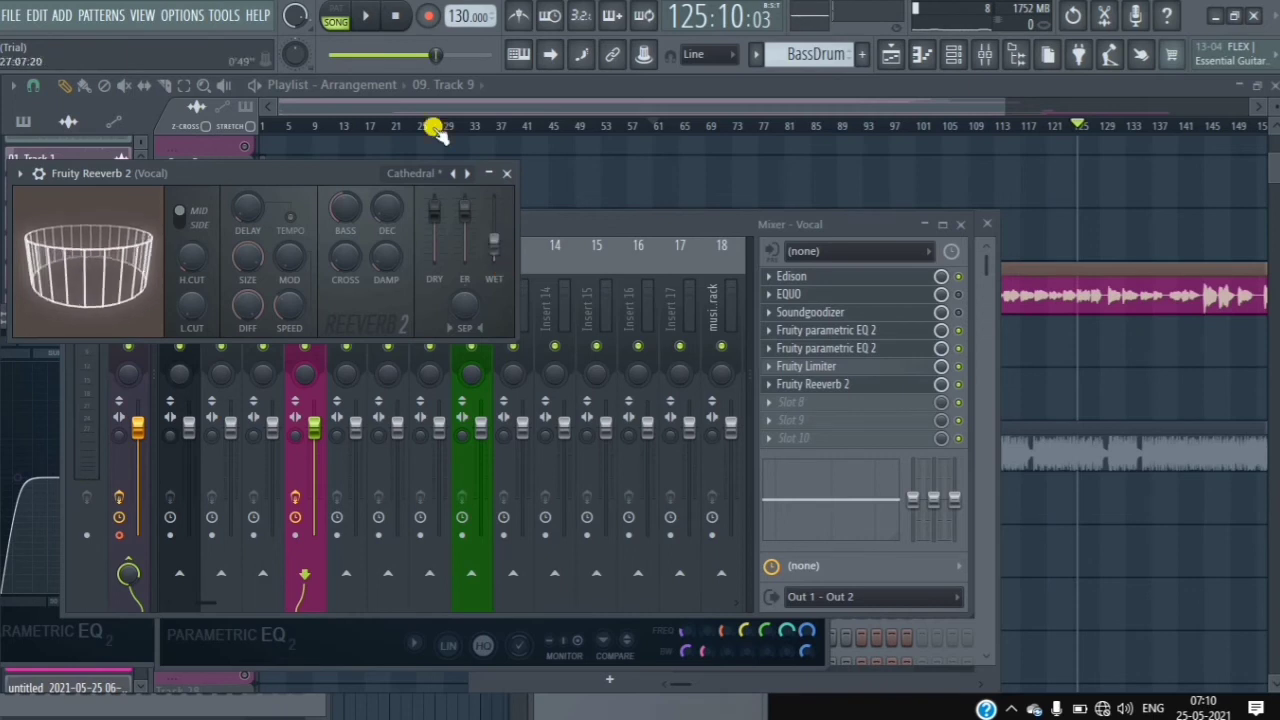
pyautogui.click(368, 17)
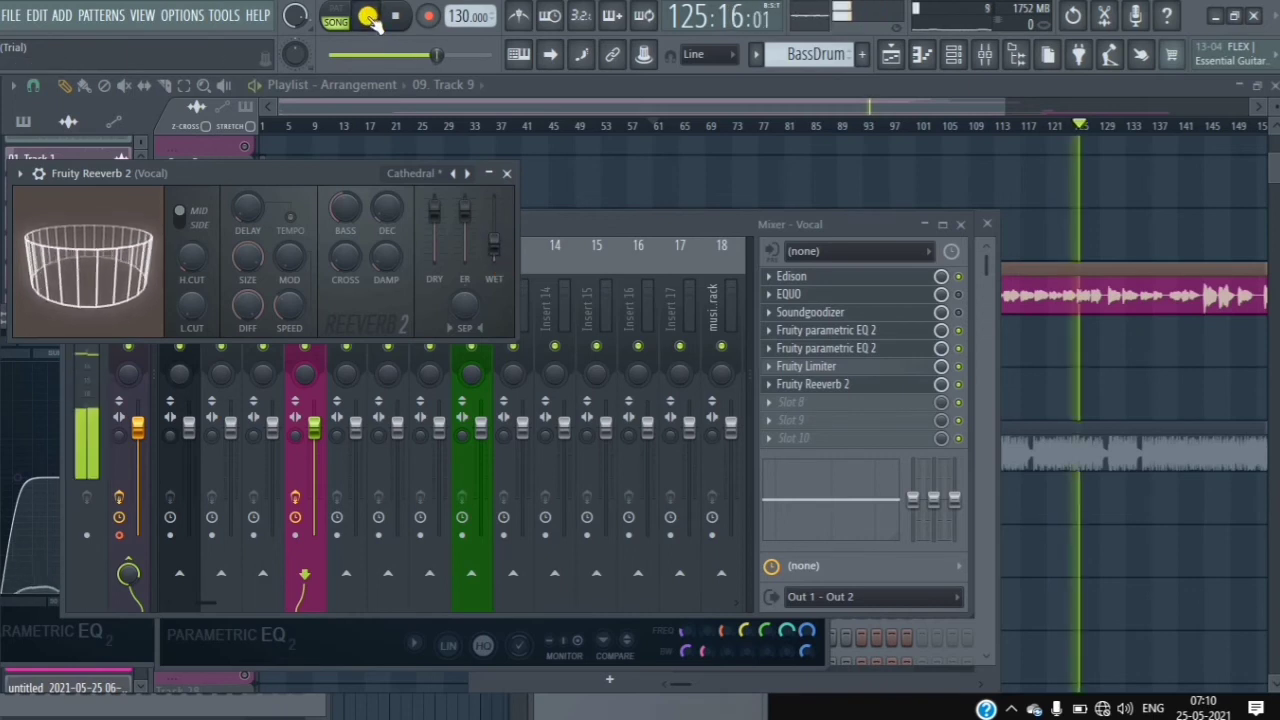
pyautogui.moveTo(492, 246); pyautogui.dragTo(488, 228)
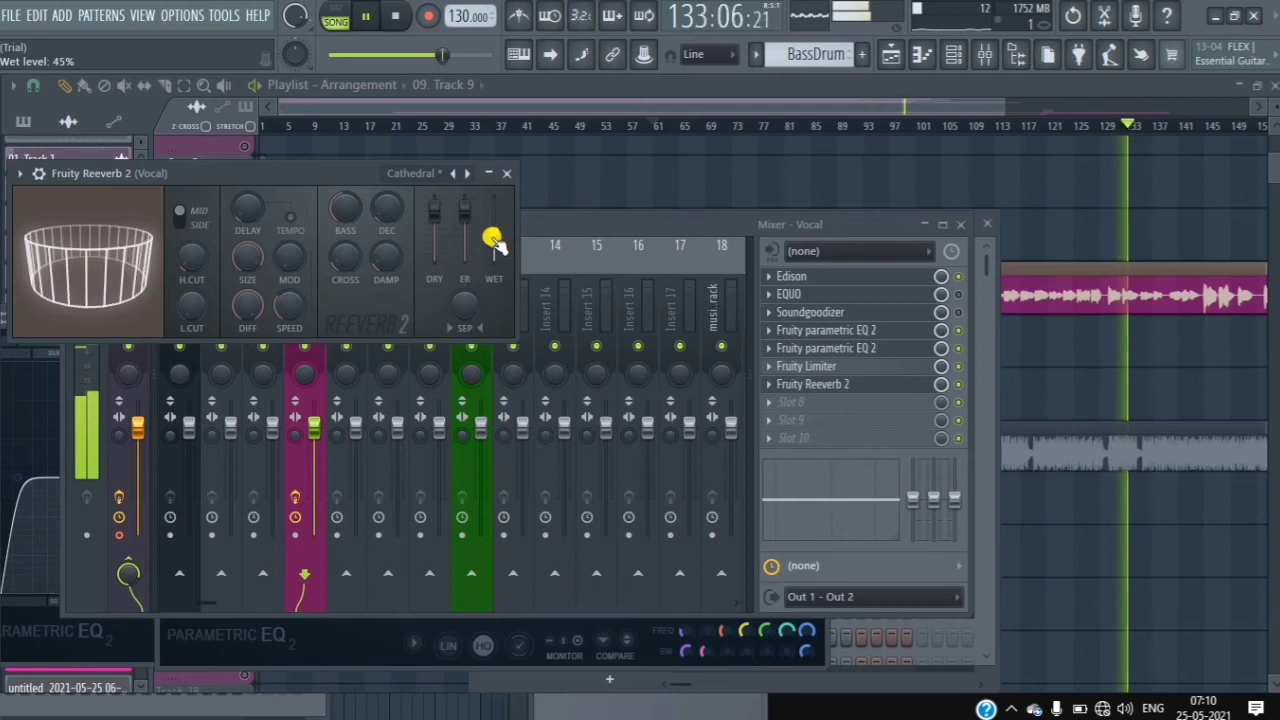
pyautogui.click(368, 20)
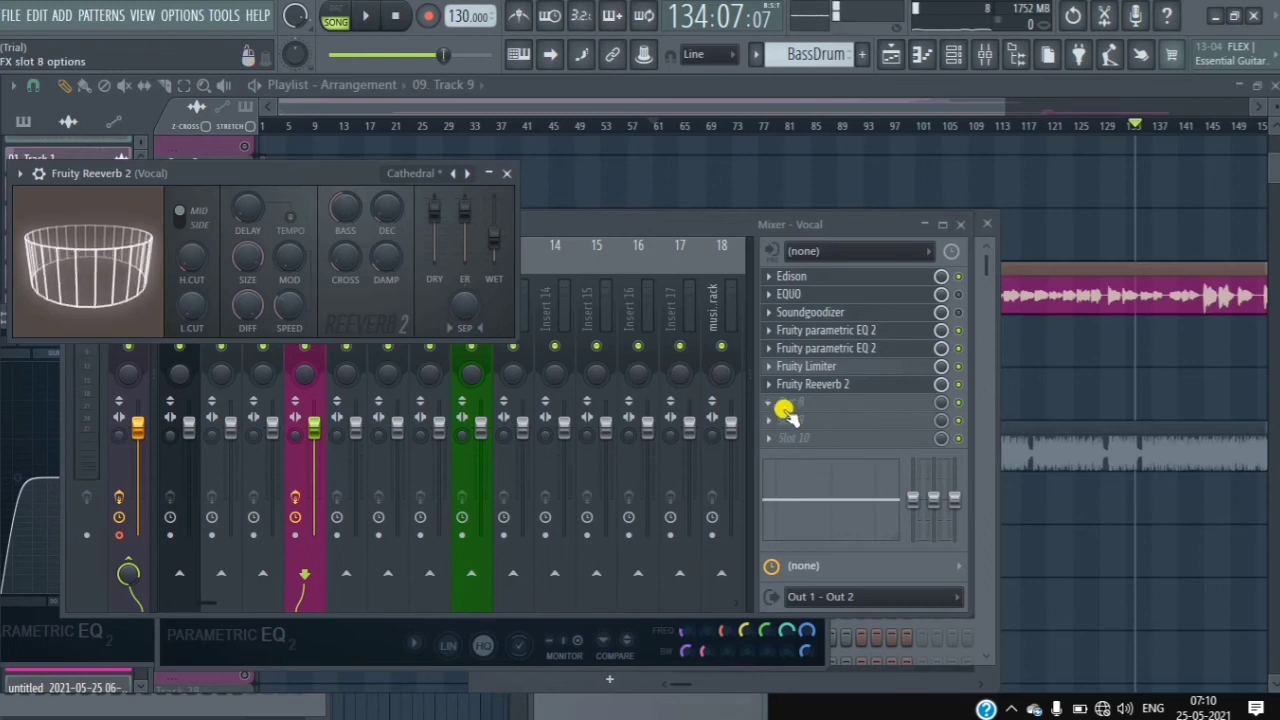
# - Bypass Fruity Reeverb 2 on the Vocal track and load Fruity Delay 2 into slot 8
pyautogui.click(960, 385)
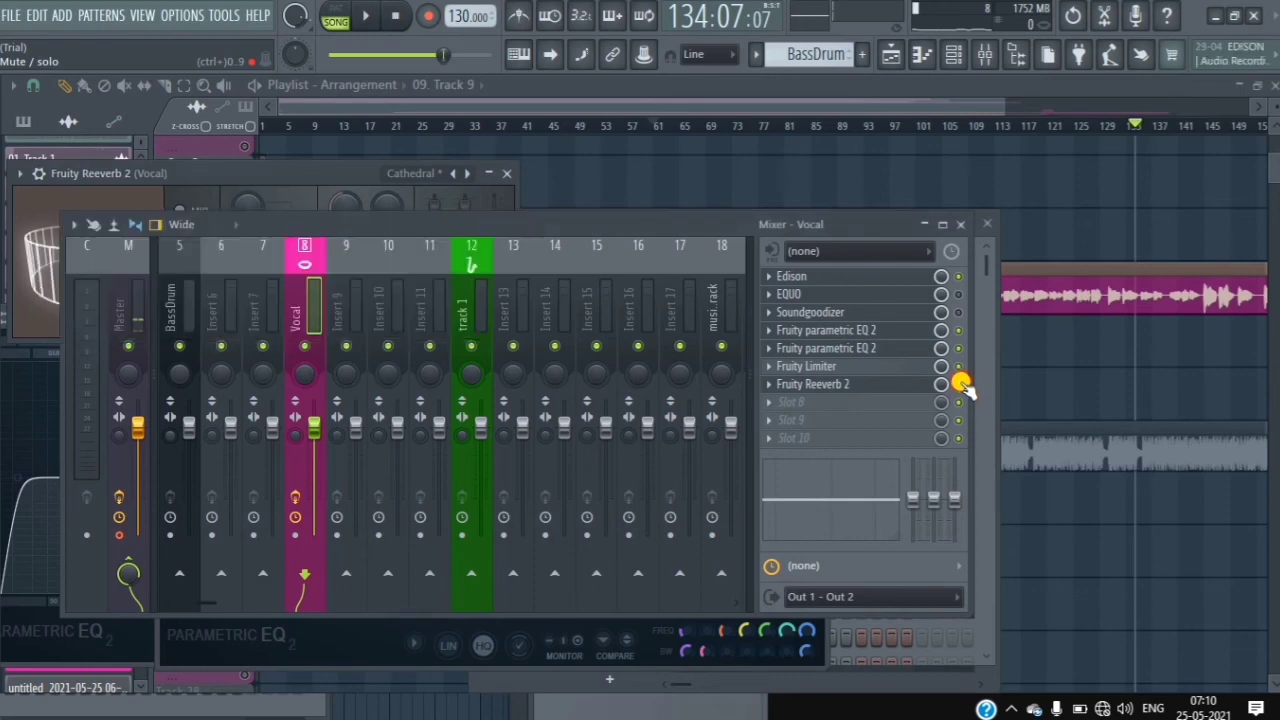
pyautogui.click(780, 403)
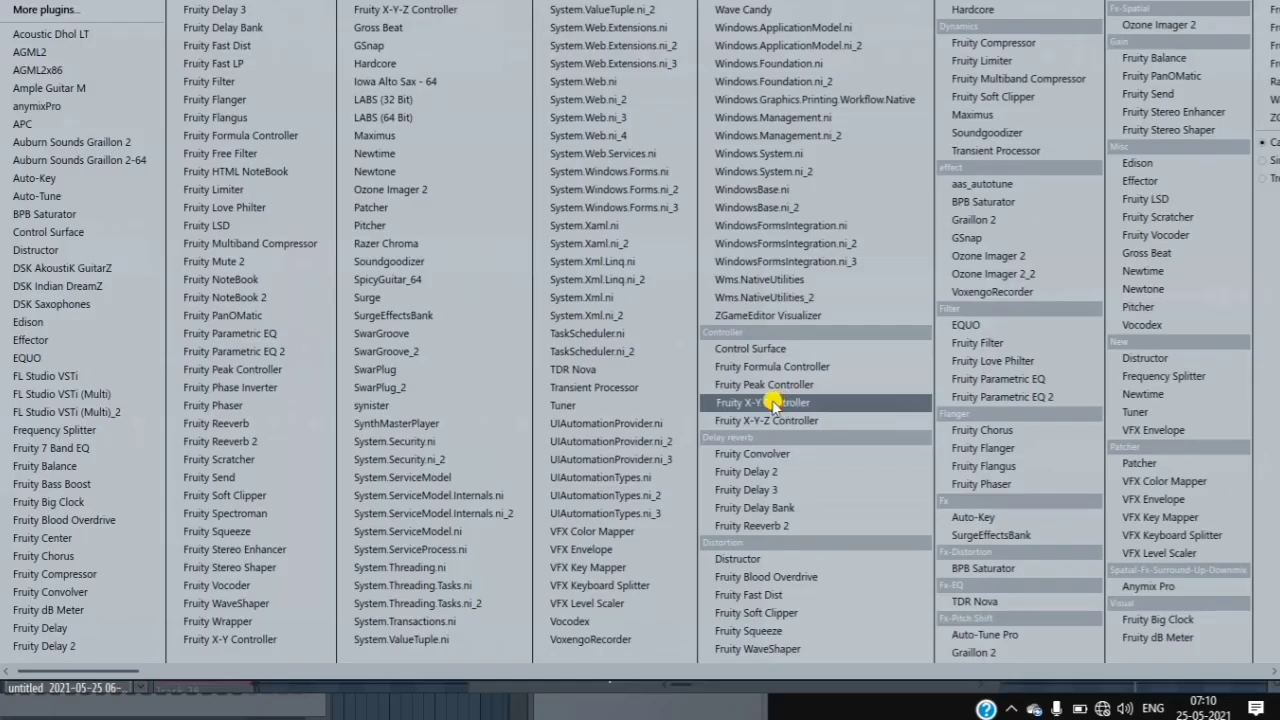
pyautogui.click(773, 475)
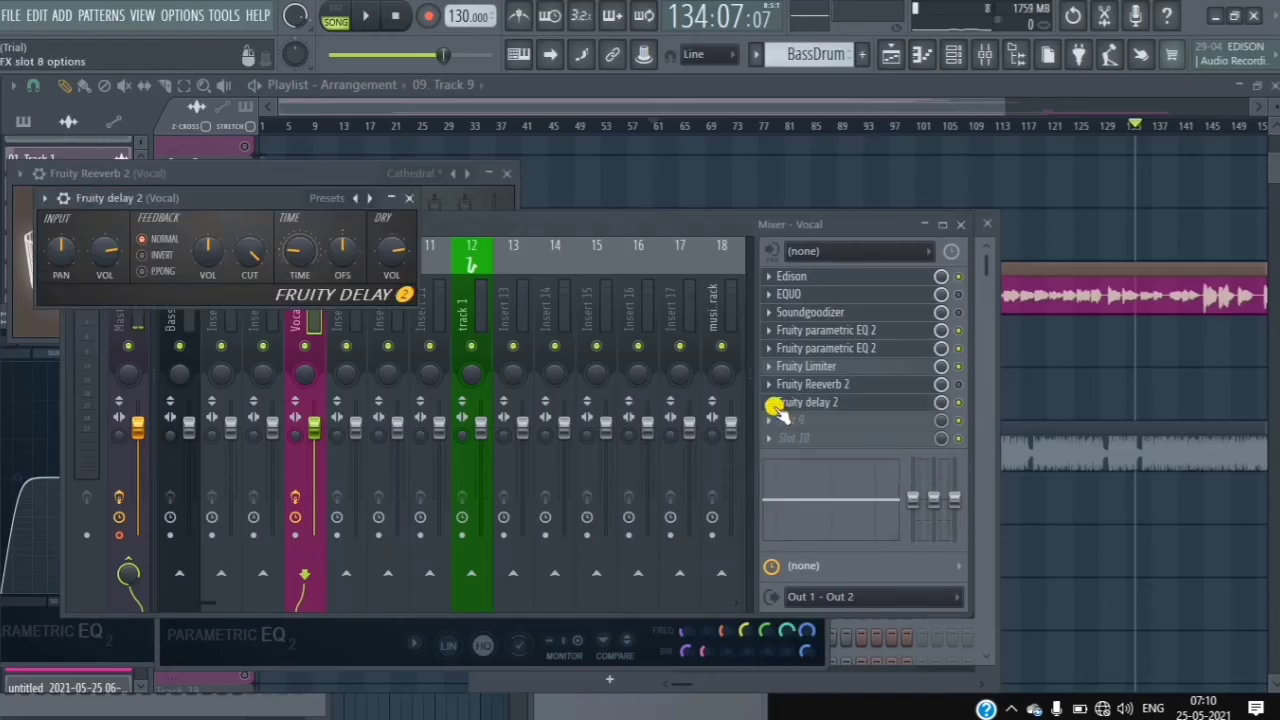
# - Replace Fruity Delay 2 in slot 8 with Fruity Delay 3 and briefly play the song through it
pyautogui.click(769, 402)
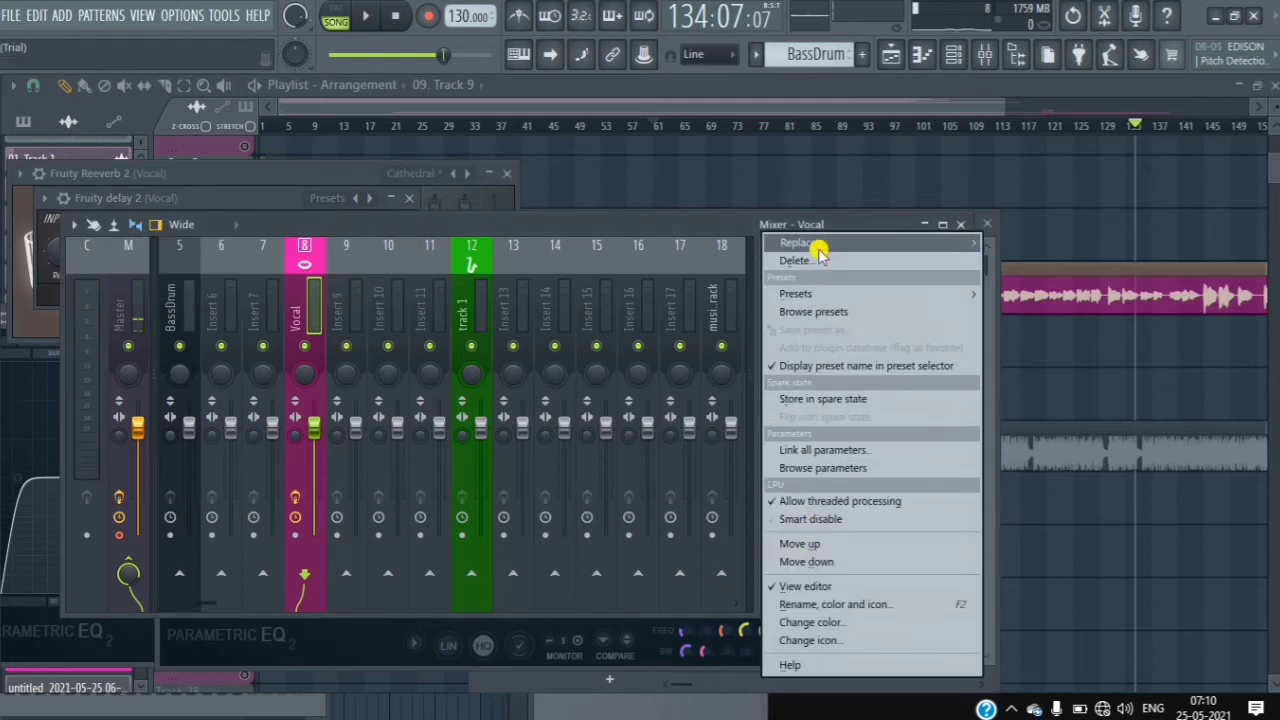
pyautogui.moveTo(822, 245)
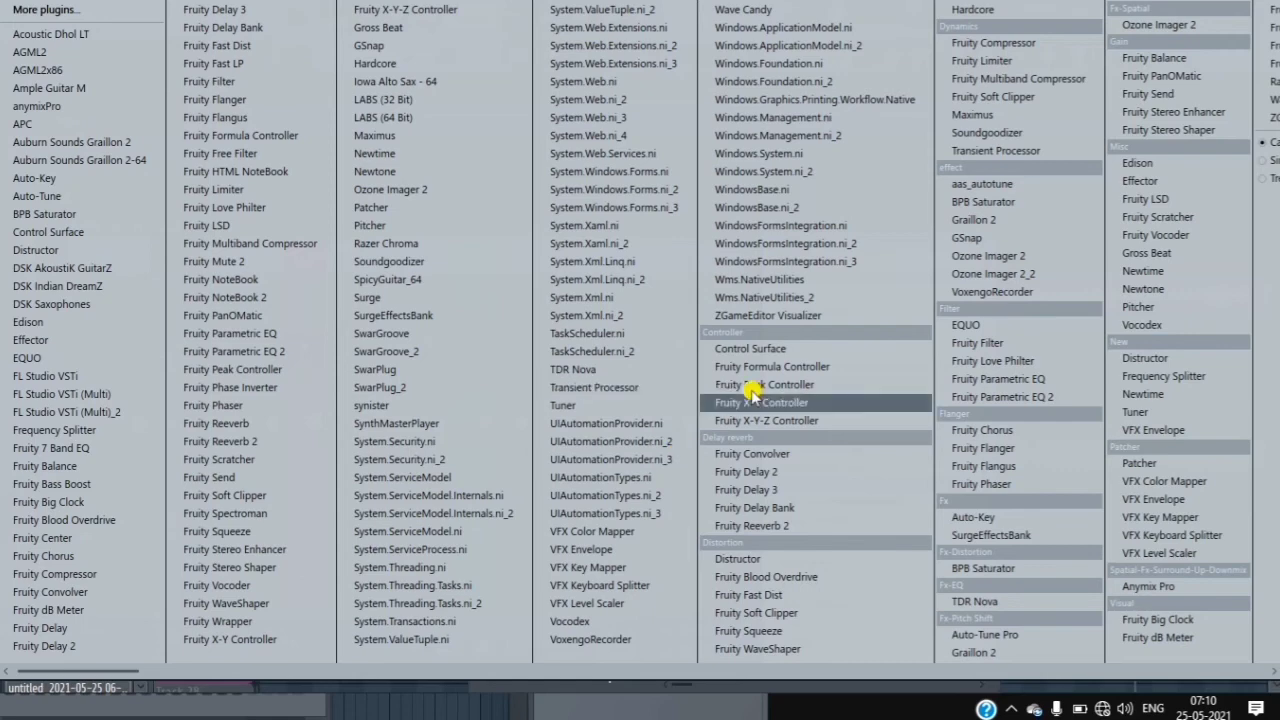
pyautogui.click(775, 491)
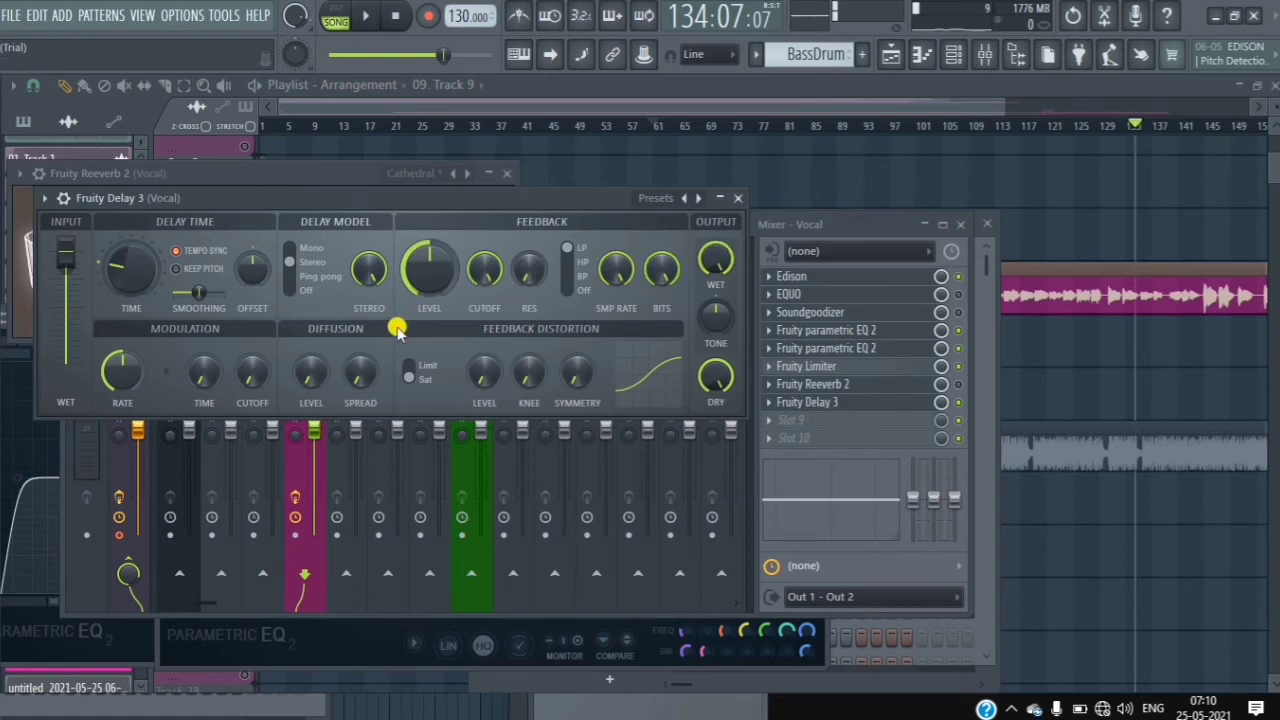
pyautogui.click(366, 15)
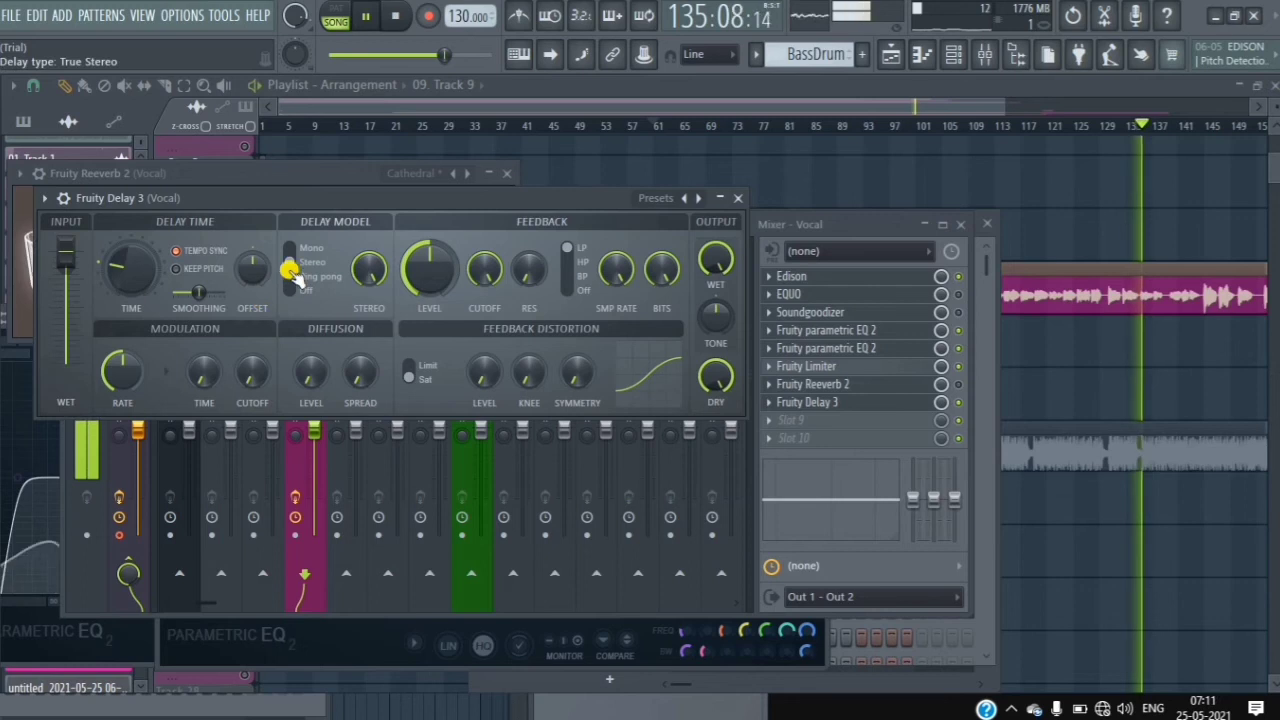
pyautogui.click(366, 15)
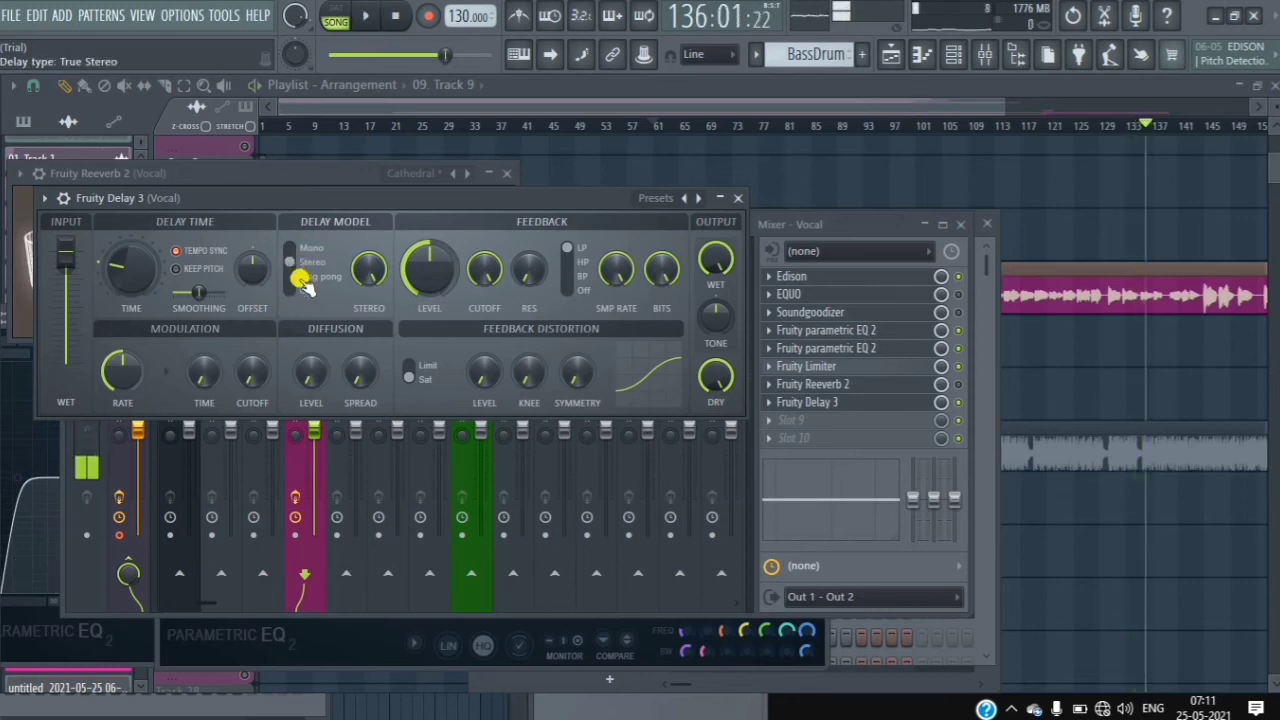
# - Set the delay model to ping pong, output wet to about 50.5%, lower the feedback level and modulation rate, and audition the result
pyautogui.click(292, 278)
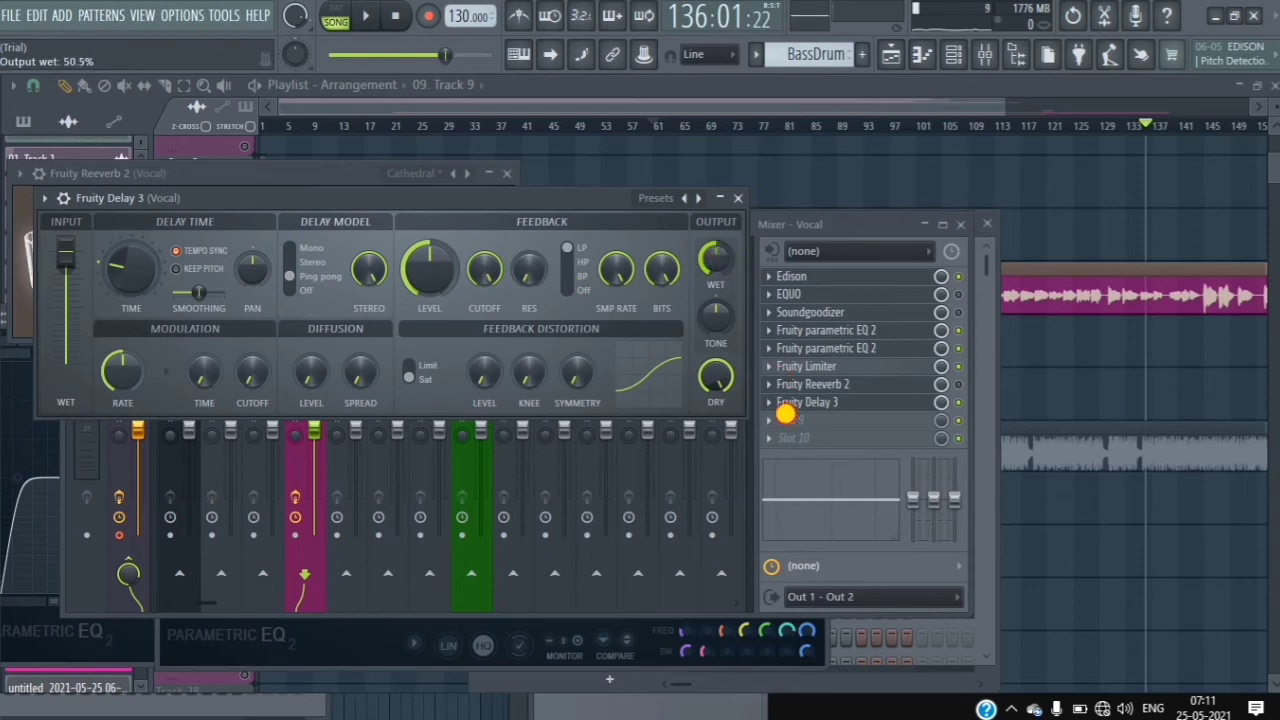
pyautogui.moveTo(428, 272); pyautogui.dragTo(471, 370)
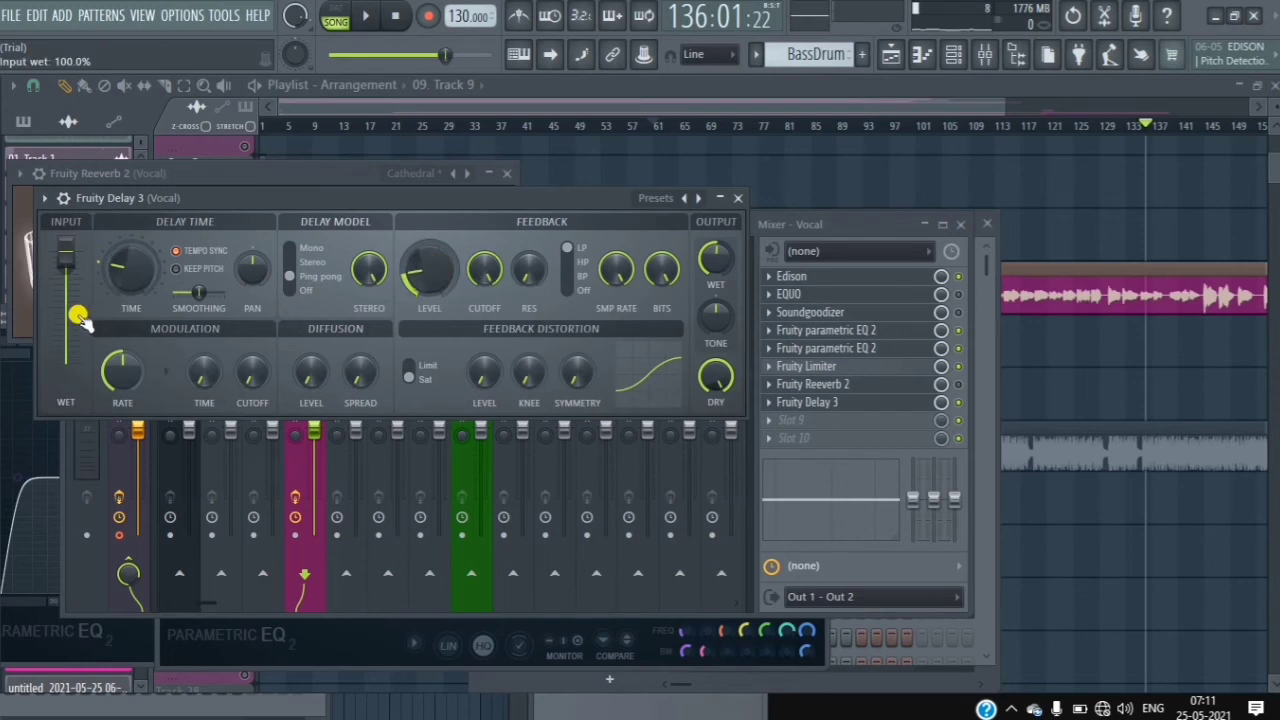
pyautogui.moveTo(119, 378); pyautogui.dragTo(119, 420)
pyautogui.moveTo(169, 461); pyautogui.dragTo(123, 366)
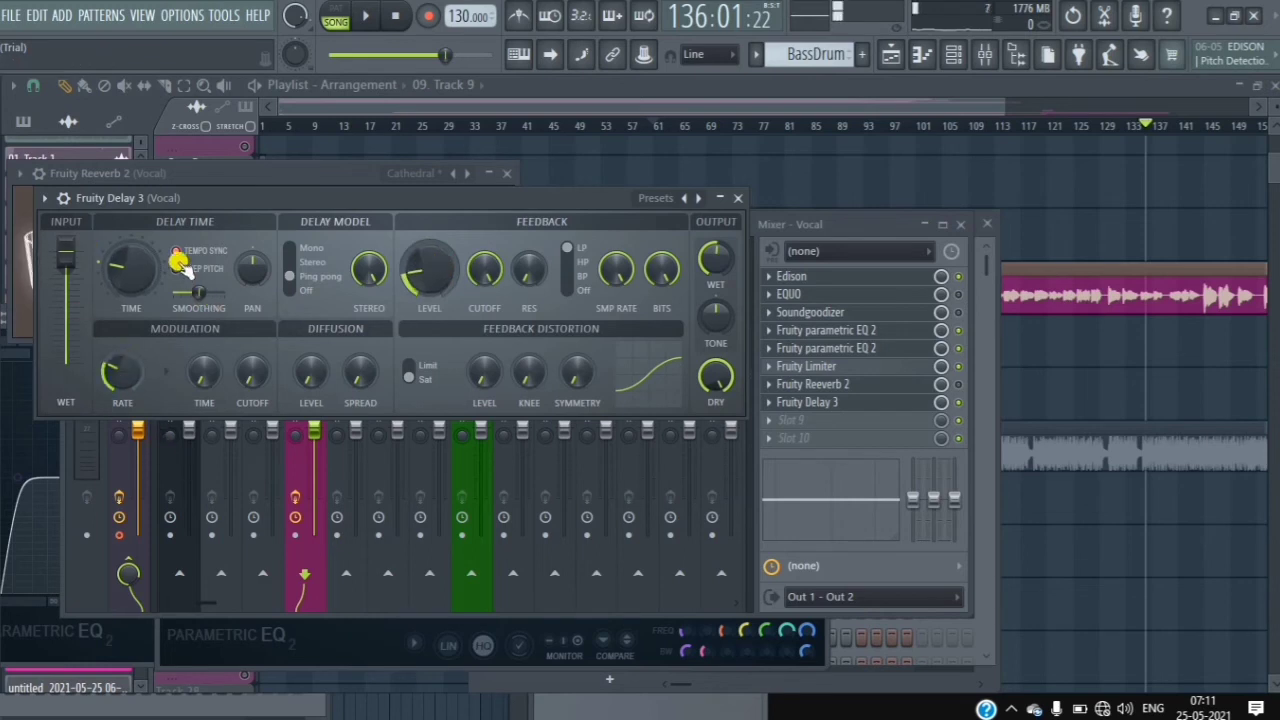
pyautogui.click(369, 17)
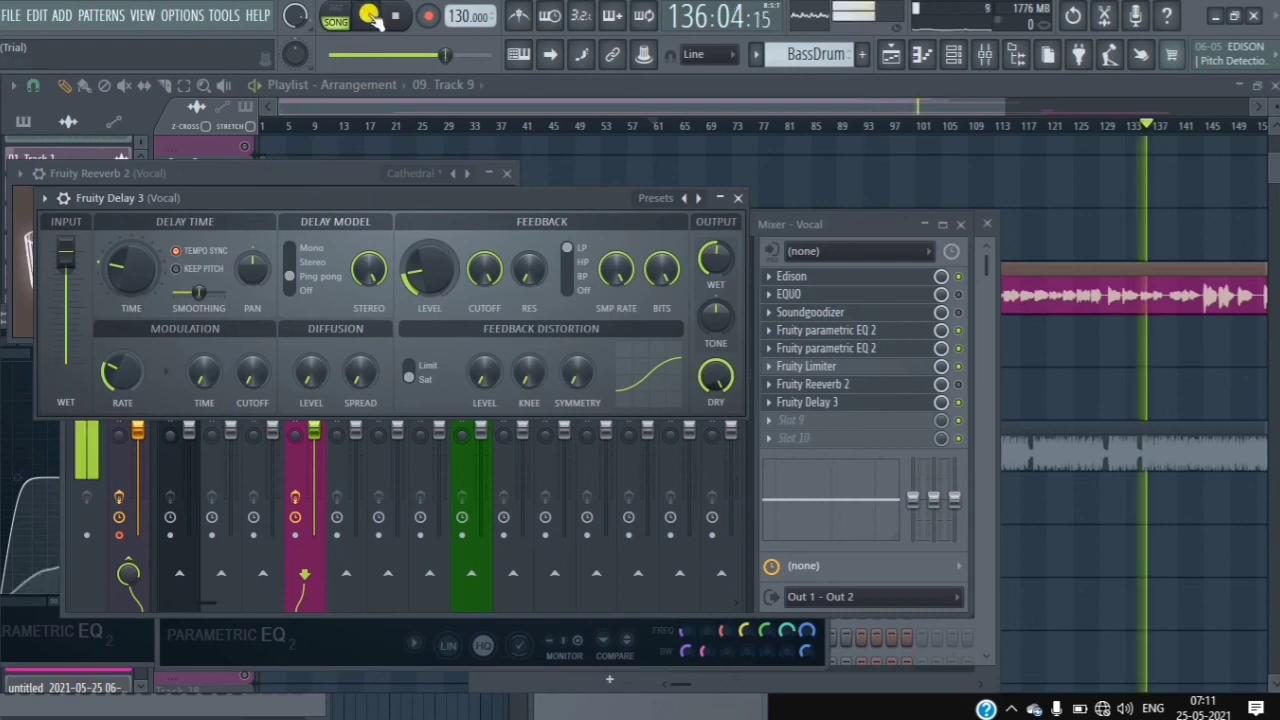
pyautogui.click(369, 17)
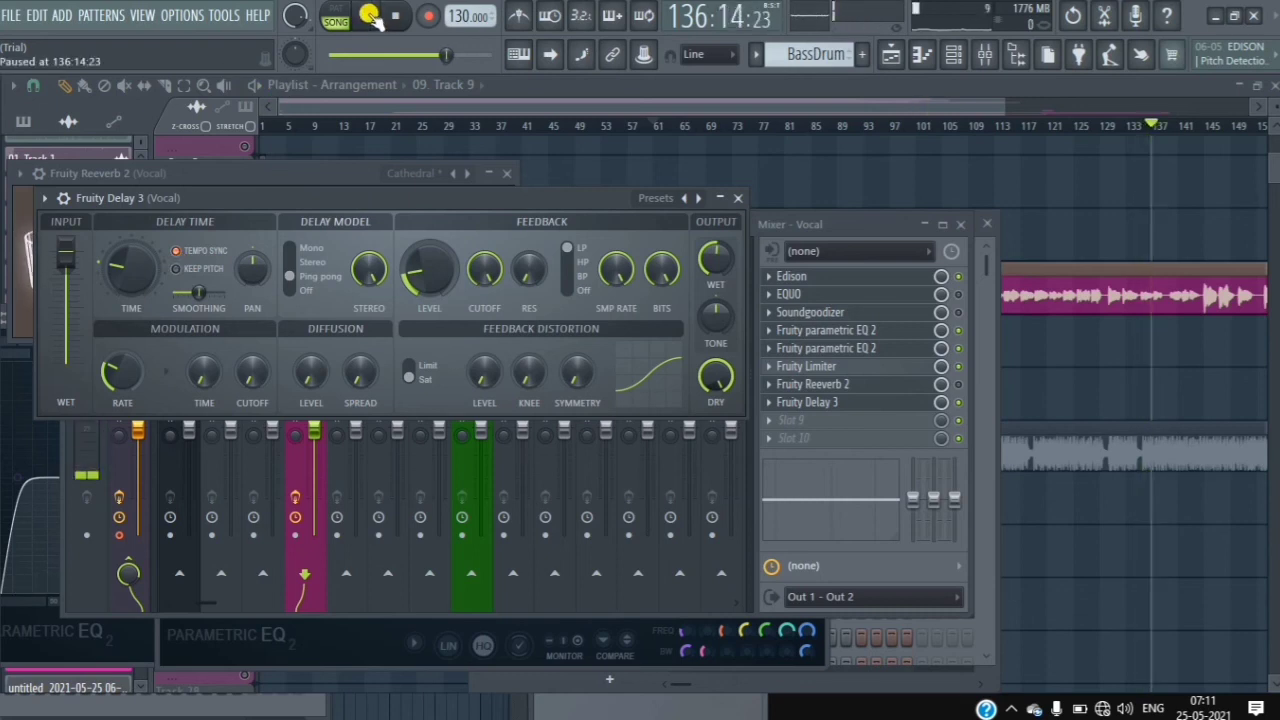
pyautogui.click(369, 17)
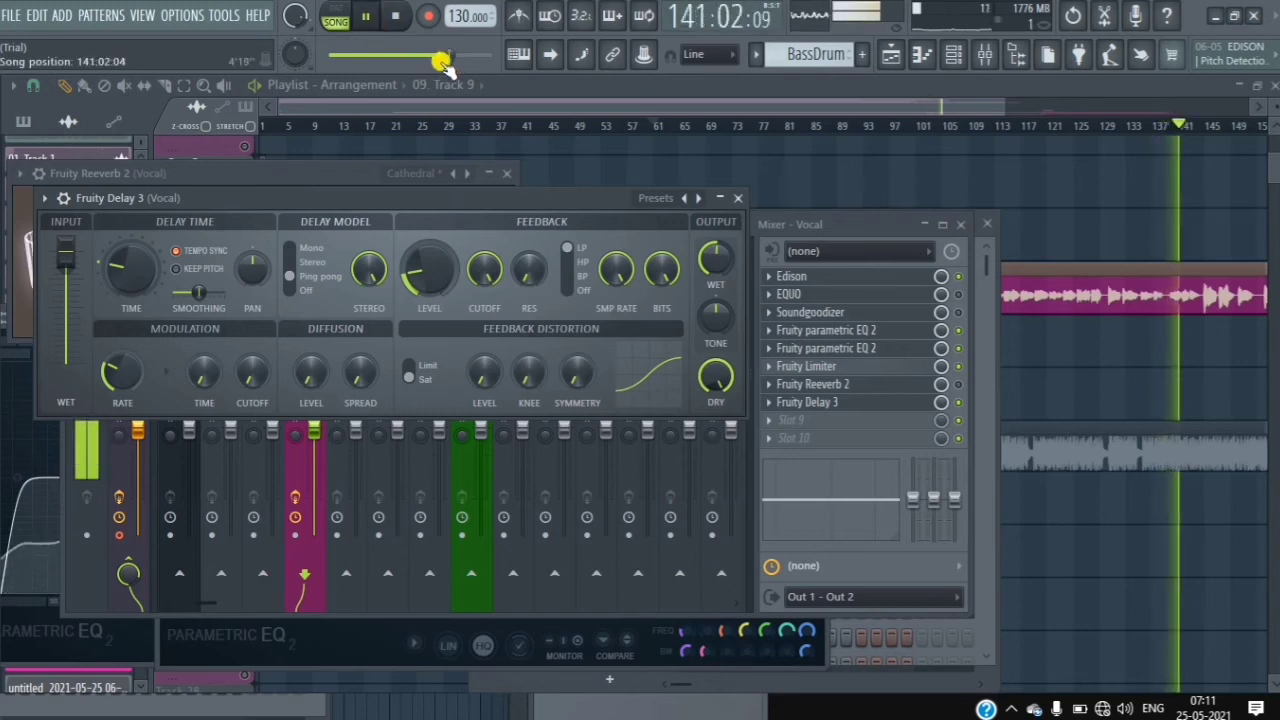
pyautogui.click(367, 15)
# - Shift the ping pong delay's pan to a negative value, audition it, and raise the delay time smoothing slightly during playback
pyautogui.moveTo(252, 266); pyautogui.dragTo(332, 386)
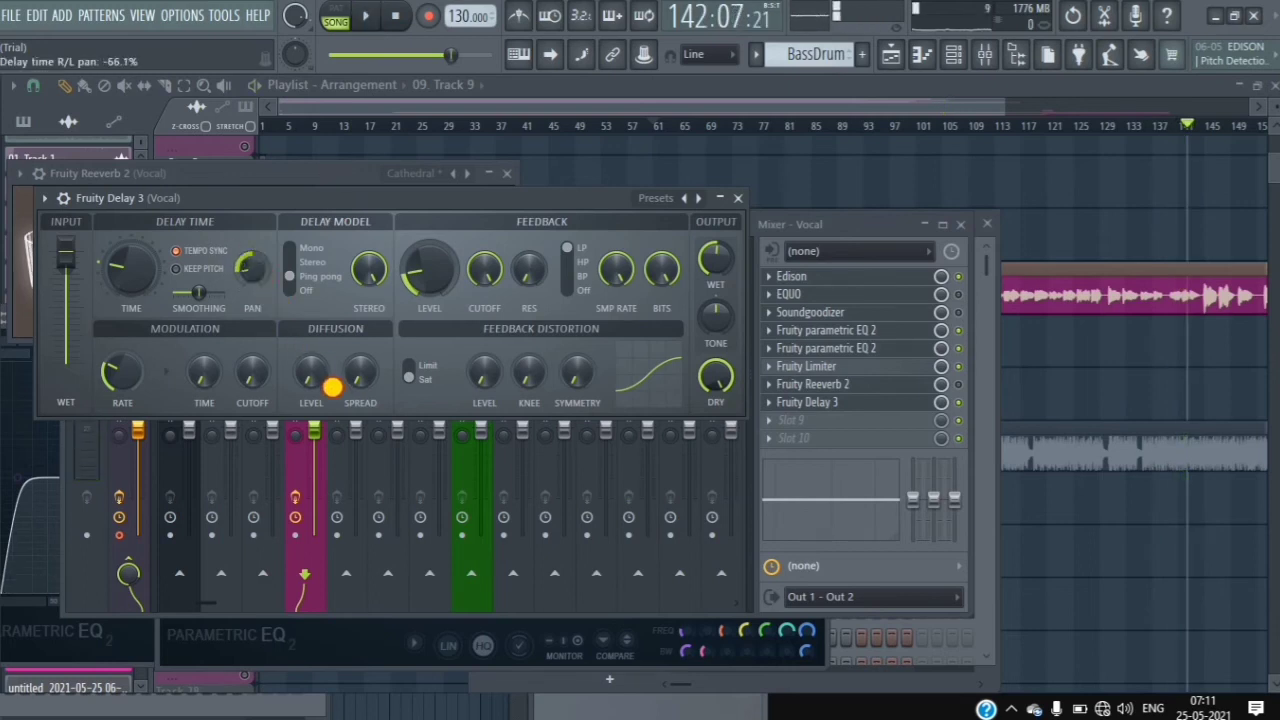
pyautogui.click(367, 16)
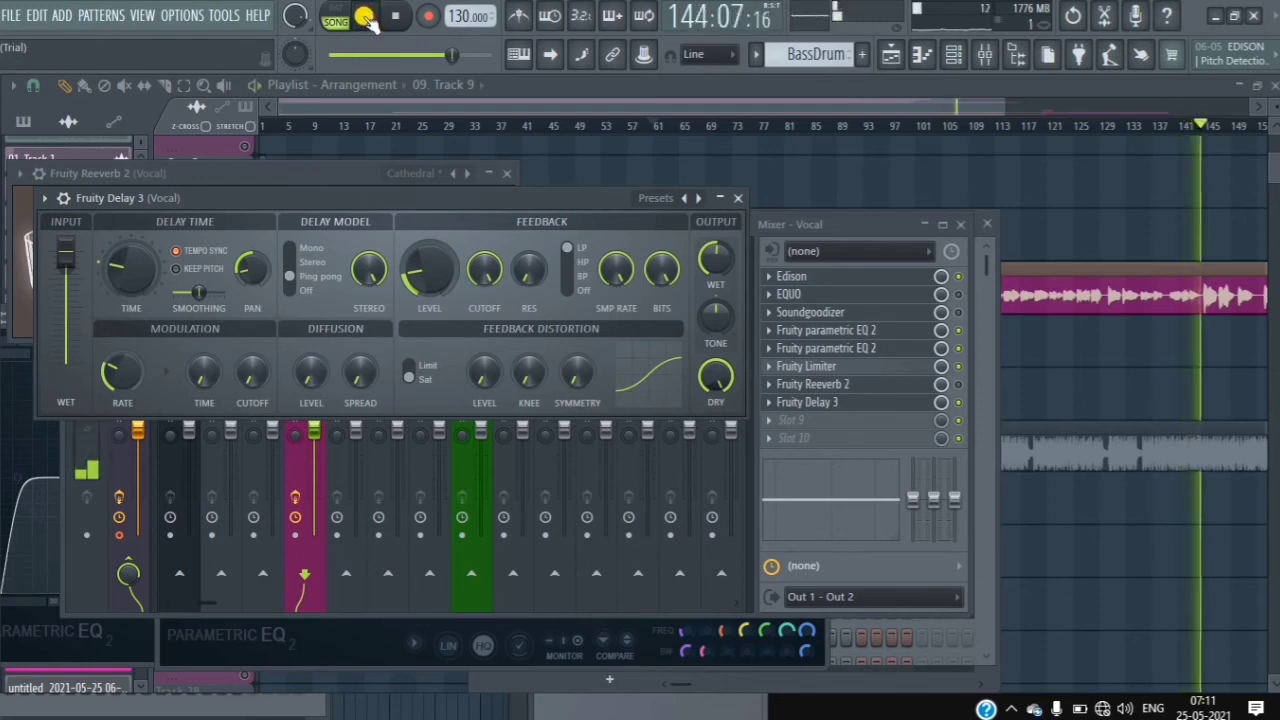
pyautogui.click(367, 16)
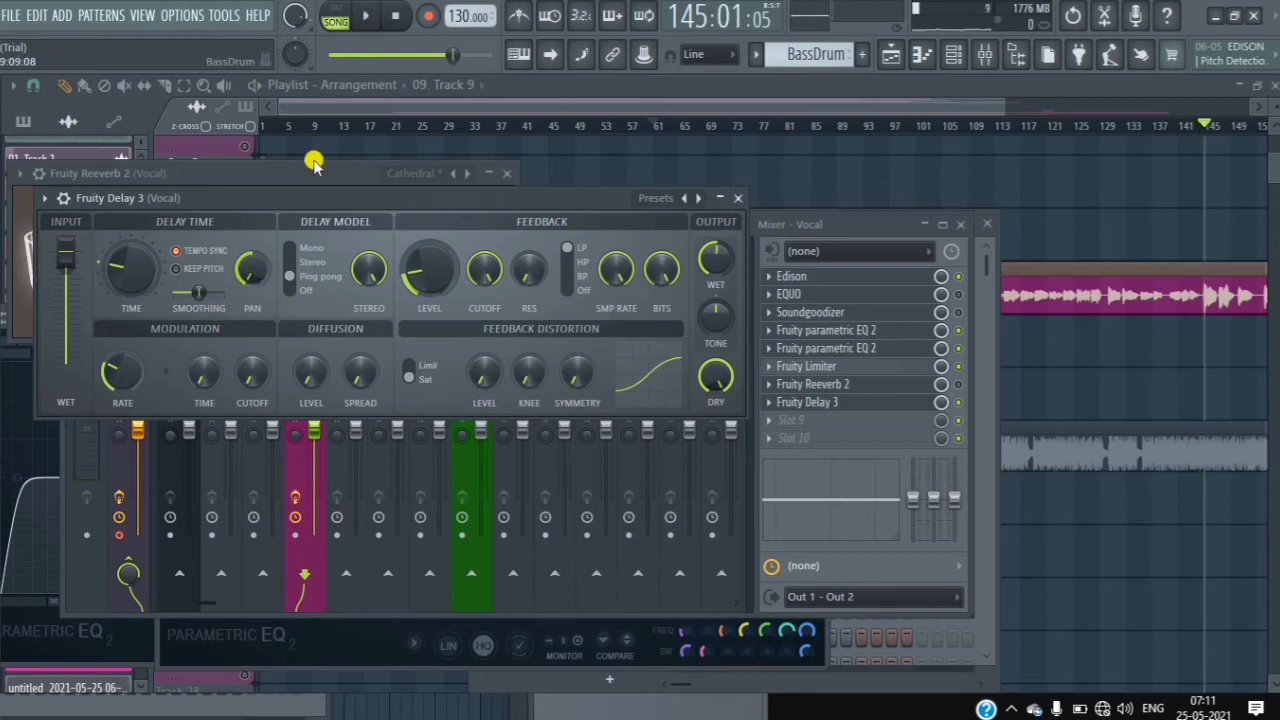
pyautogui.click(370, 16)
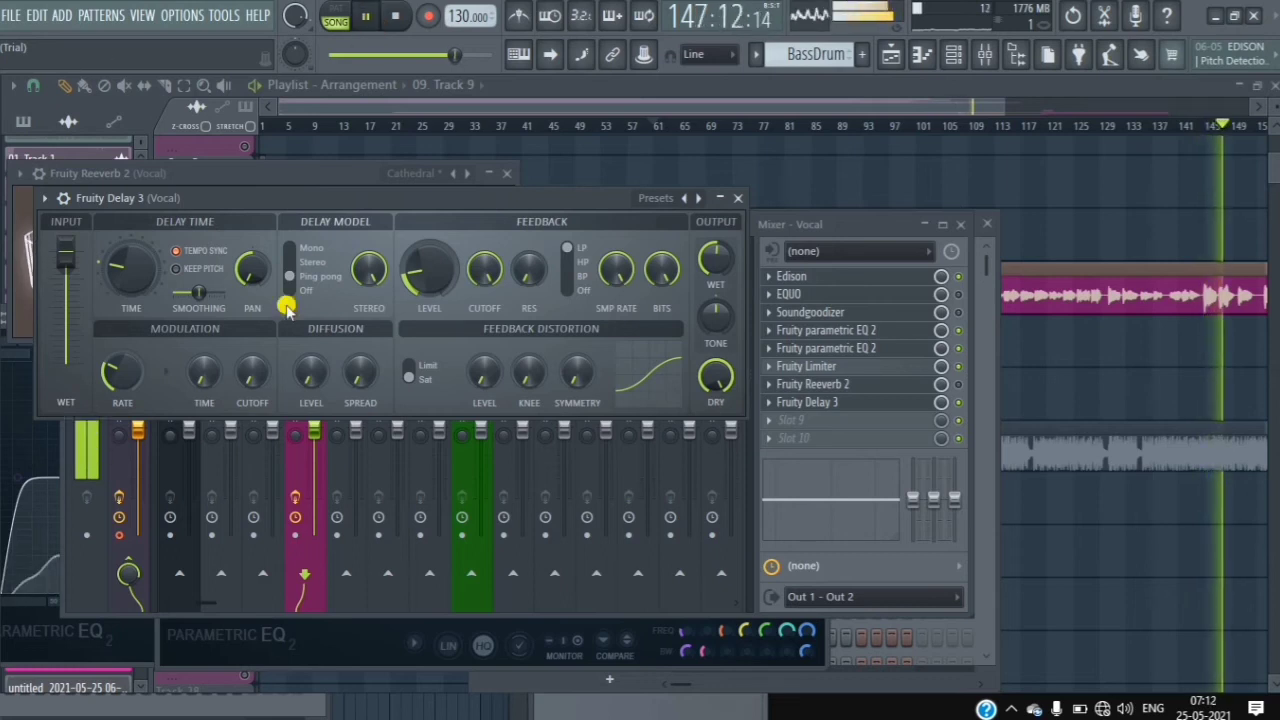
pyautogui.moveTo(205, 293); pyautogui.dragTo(241, 303)
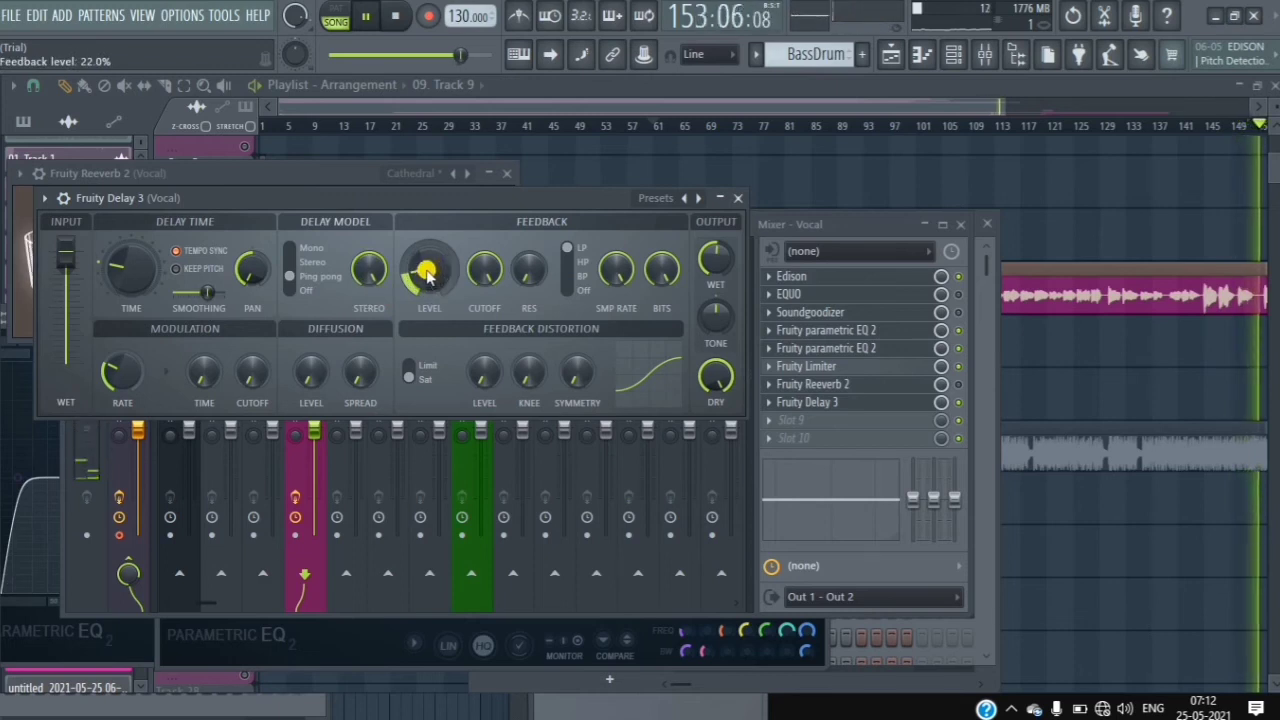
# - Lower the delay's feedback level, then audition output wet at about 79% from around bar 84 before bringing it back to roughly half
pyautogui.moveTo(444, 271); pyautogui.dragTo(443, 281)
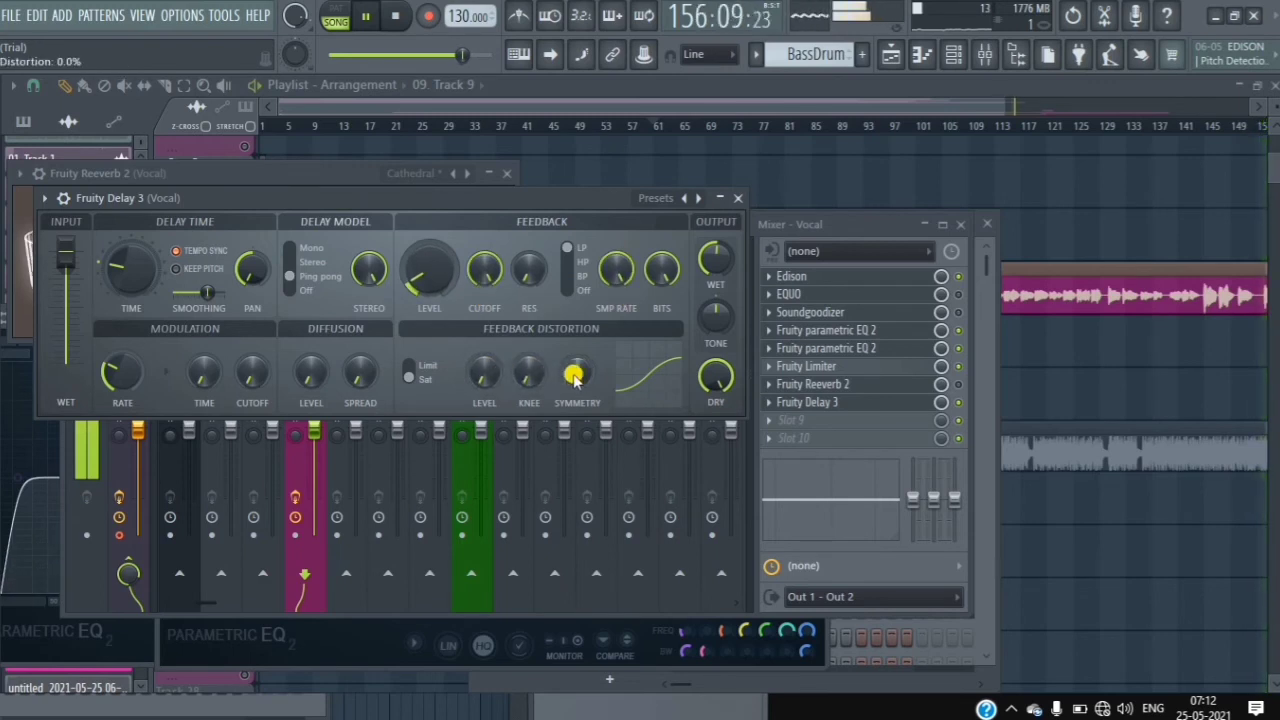
pyautogui.moveTo(575, 375); pyautogui.dragTo(522, 402)
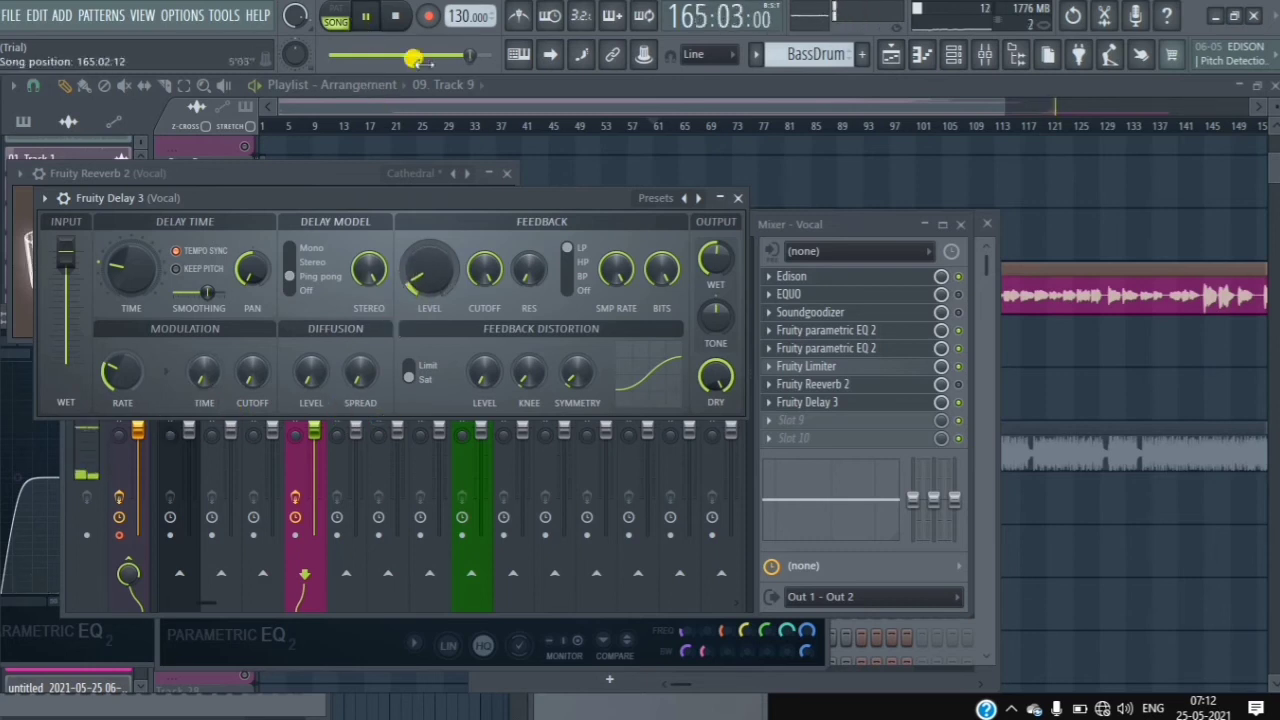
pyautogui.moveTo(470, 55); pyautogui.dragTo(400, 53)
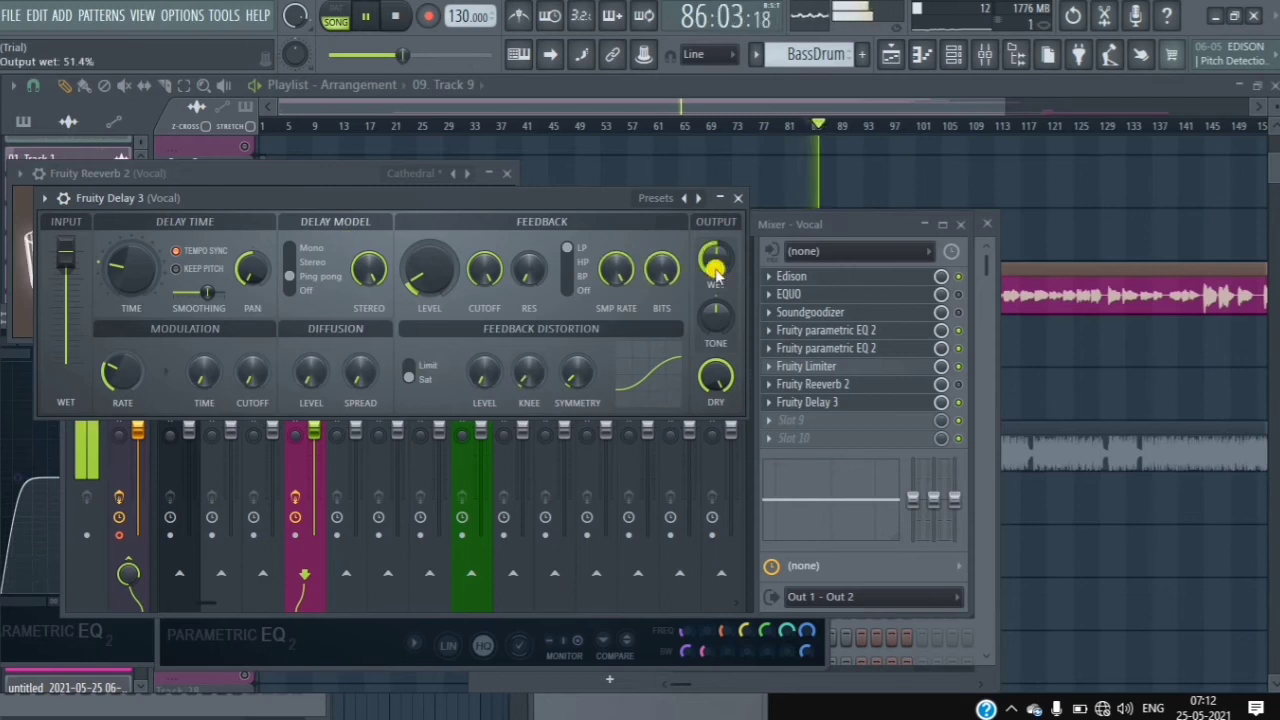
pyautogui.moveTo(718, 263); pyautogui.dragTo(677, 180)
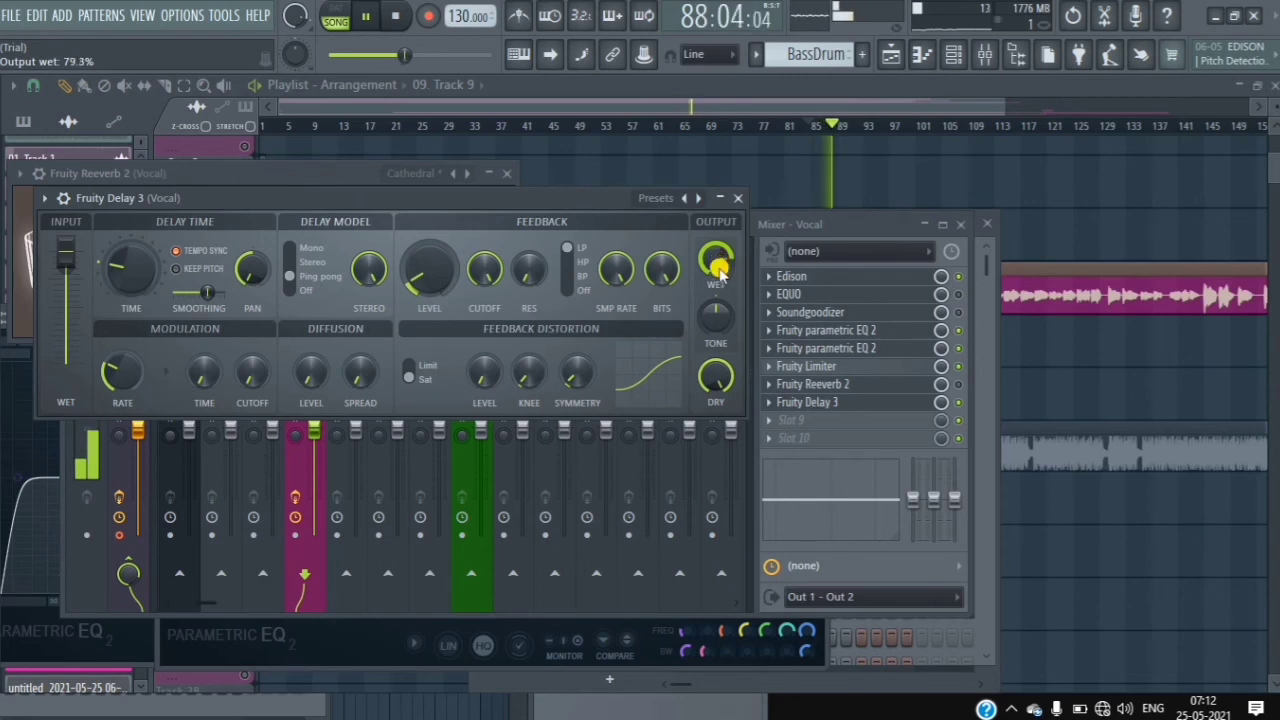
pyautogui.moveTo(715, 263); pyautogui.dragTo(766, 338)
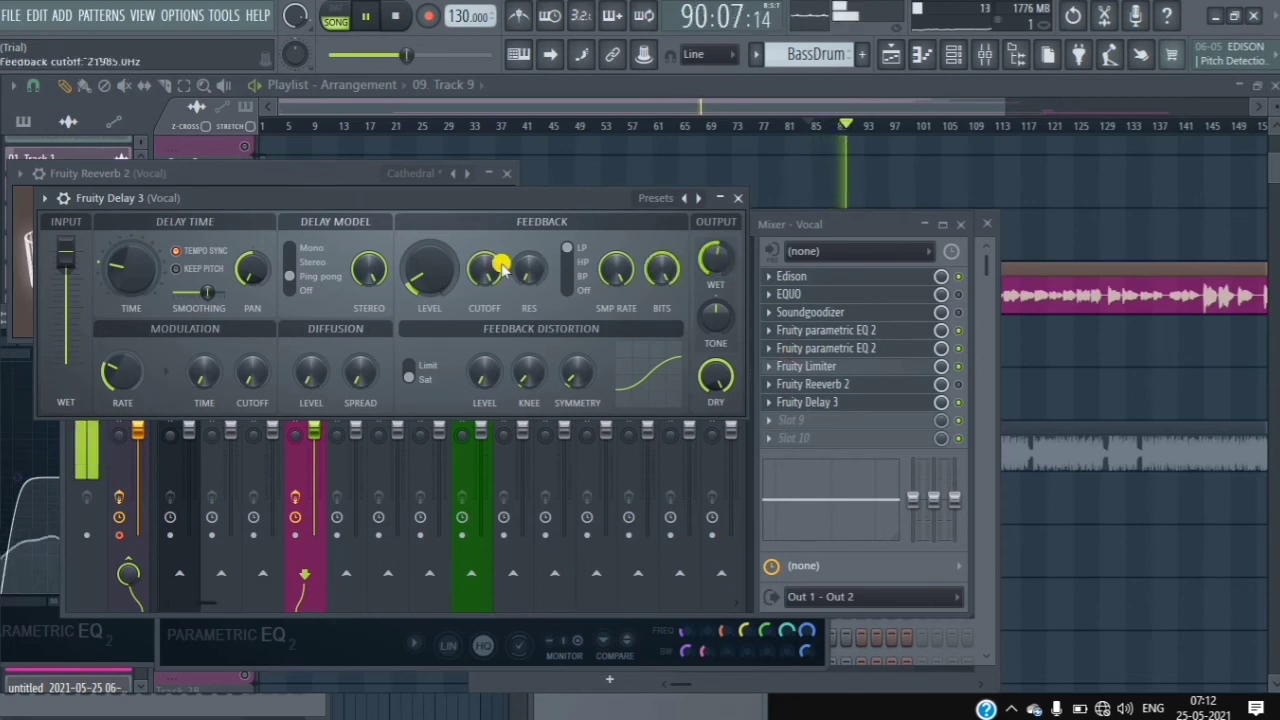
# - Briefly try keep pitch, shorten the tempo-synced delay time to 2:6 and audition it by pausing and resuming playback
pyautogui.click(176, 268)
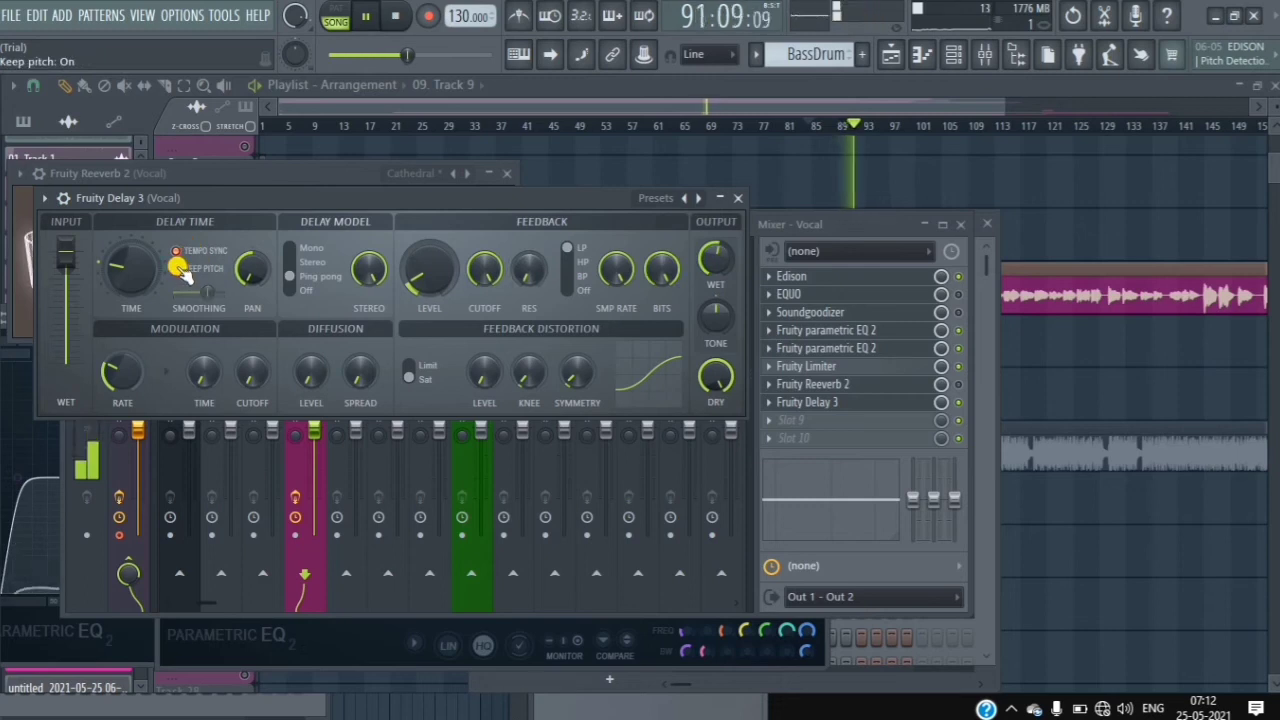
pyautogui.moveTo(116, 271); pyautogui.dragTo(188, 314)
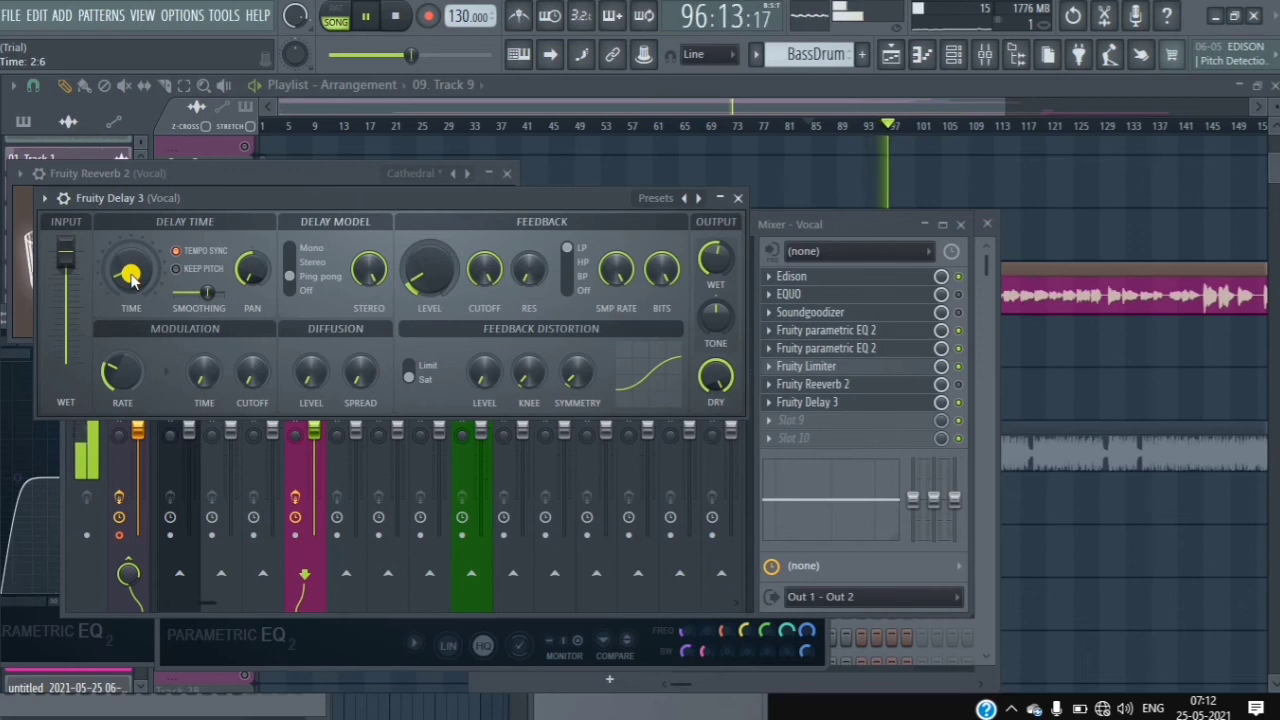
pyautogui.click(372, 20)
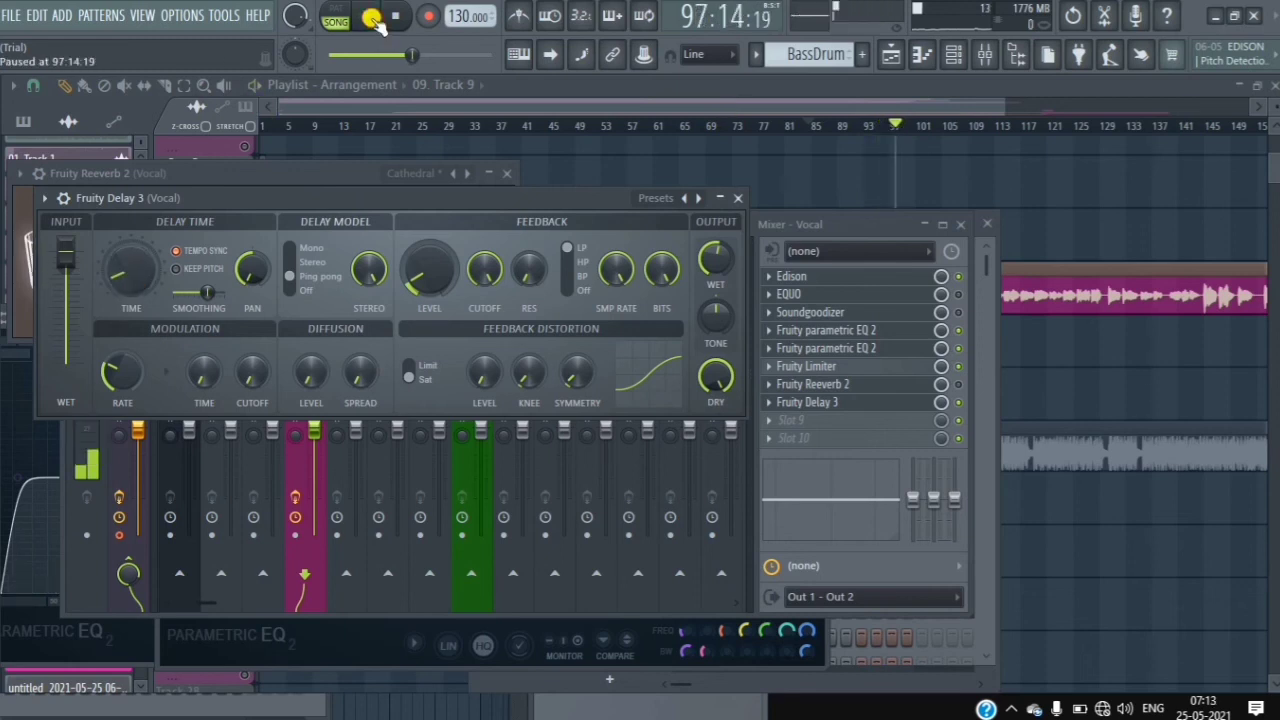
pyautogui.click(372, 20)
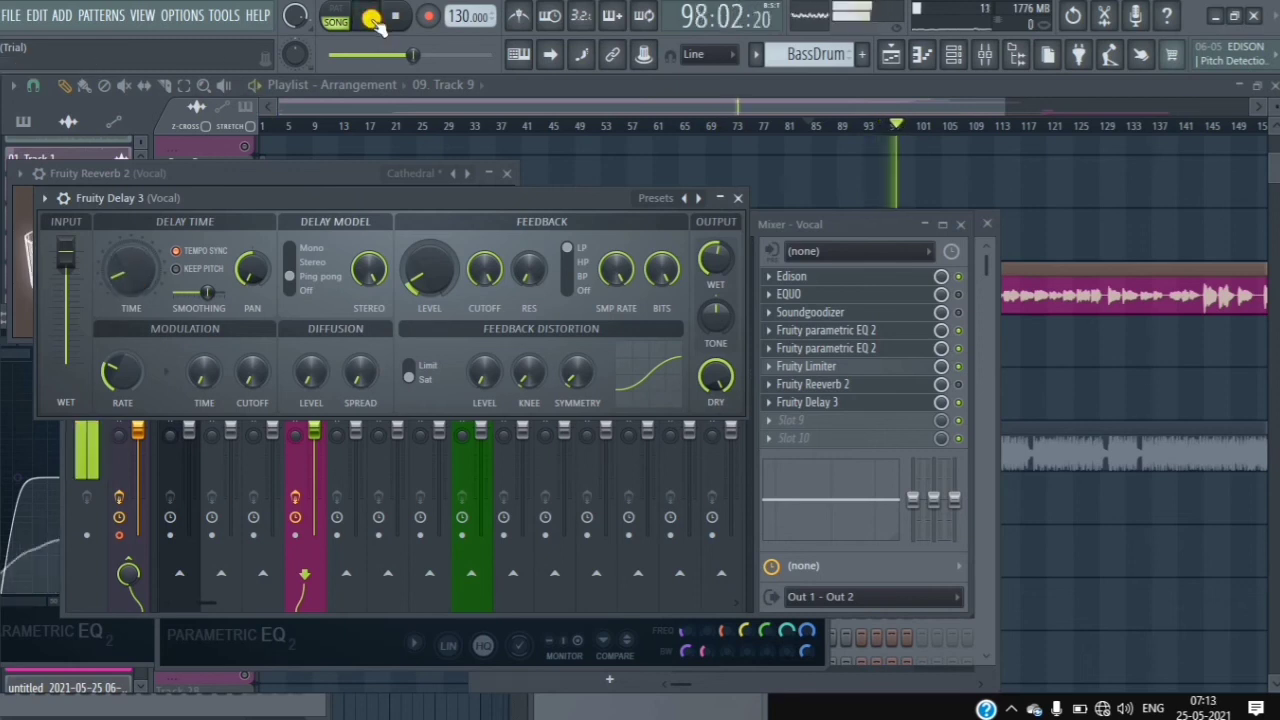
pyautogui.click(372, 20)
pyautogui.click(372, 20)
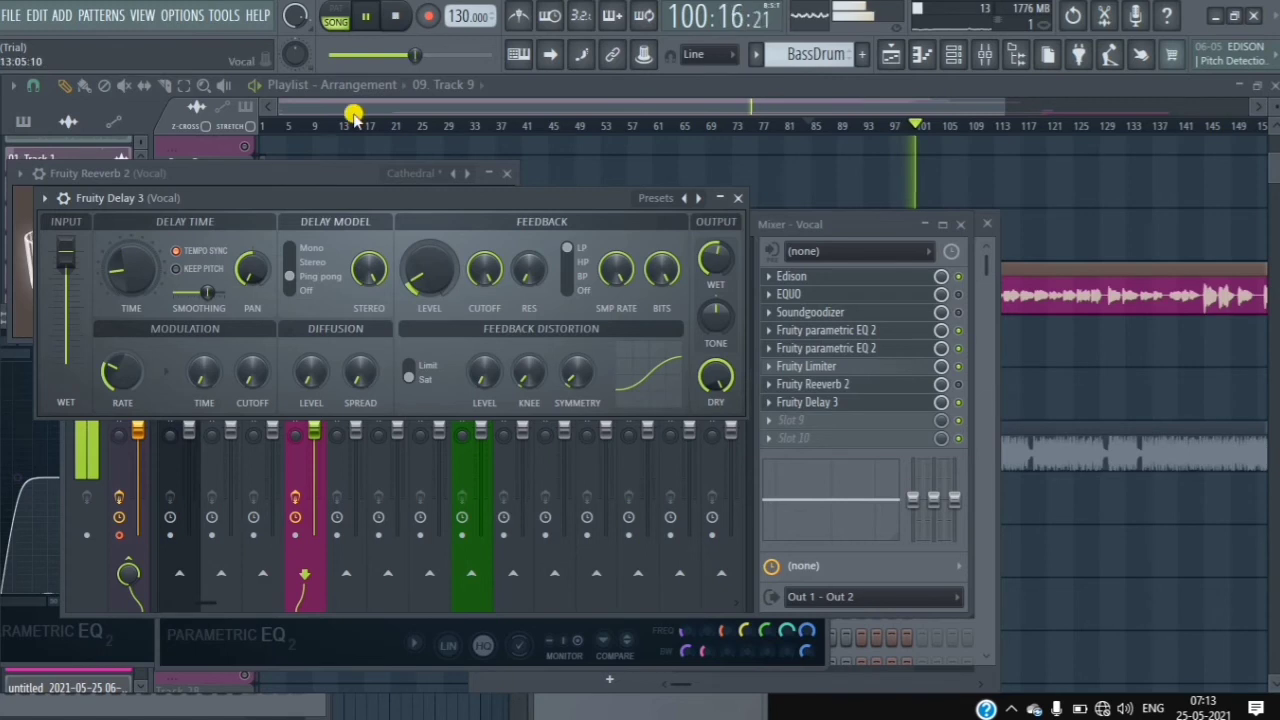
# - Raise the delay time to 3:0 and audition the echoes from around bar 55, pausing and resuming playback
pyautogui.click(365, 17)
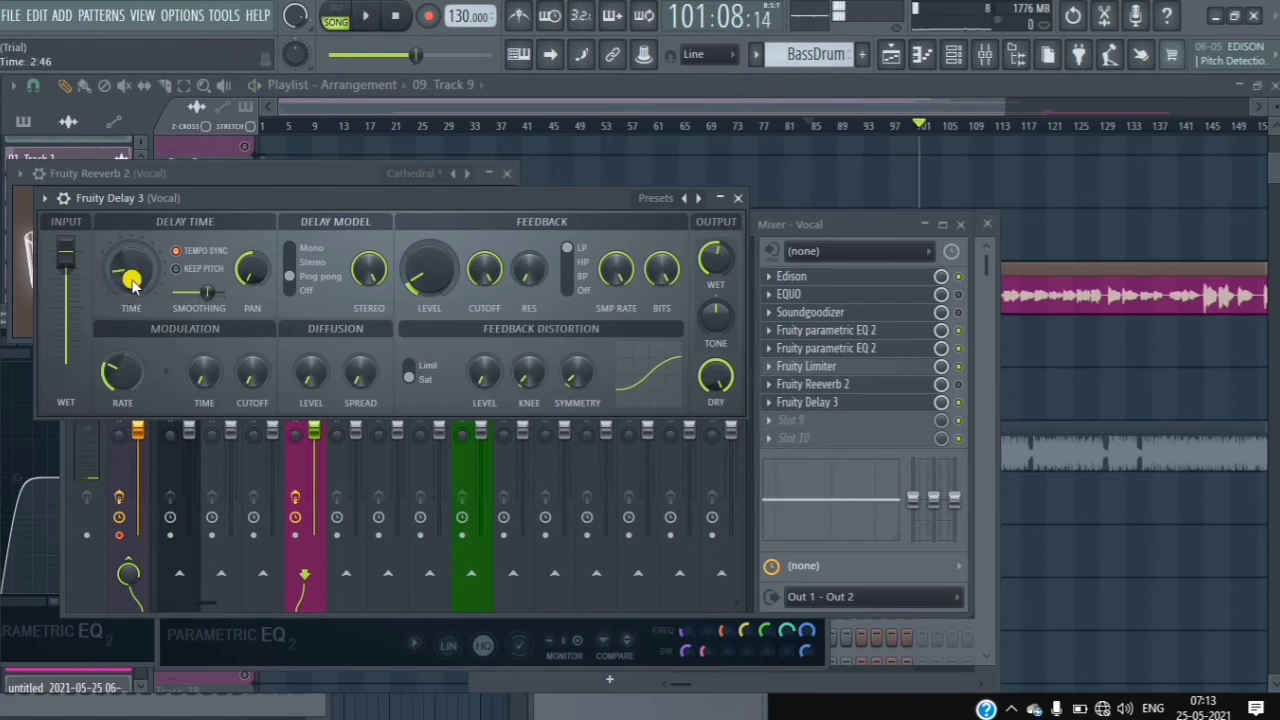
pyautogui.click(365, 17)
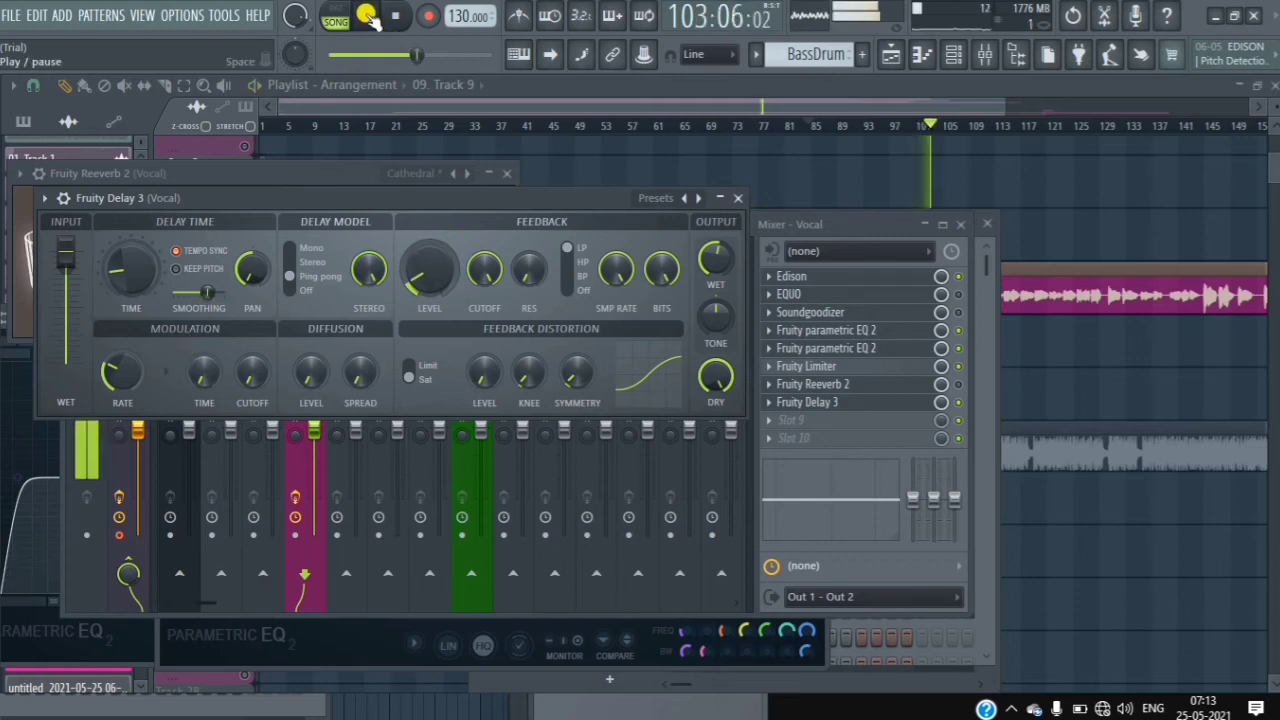
pyautogui.click(367, 15)
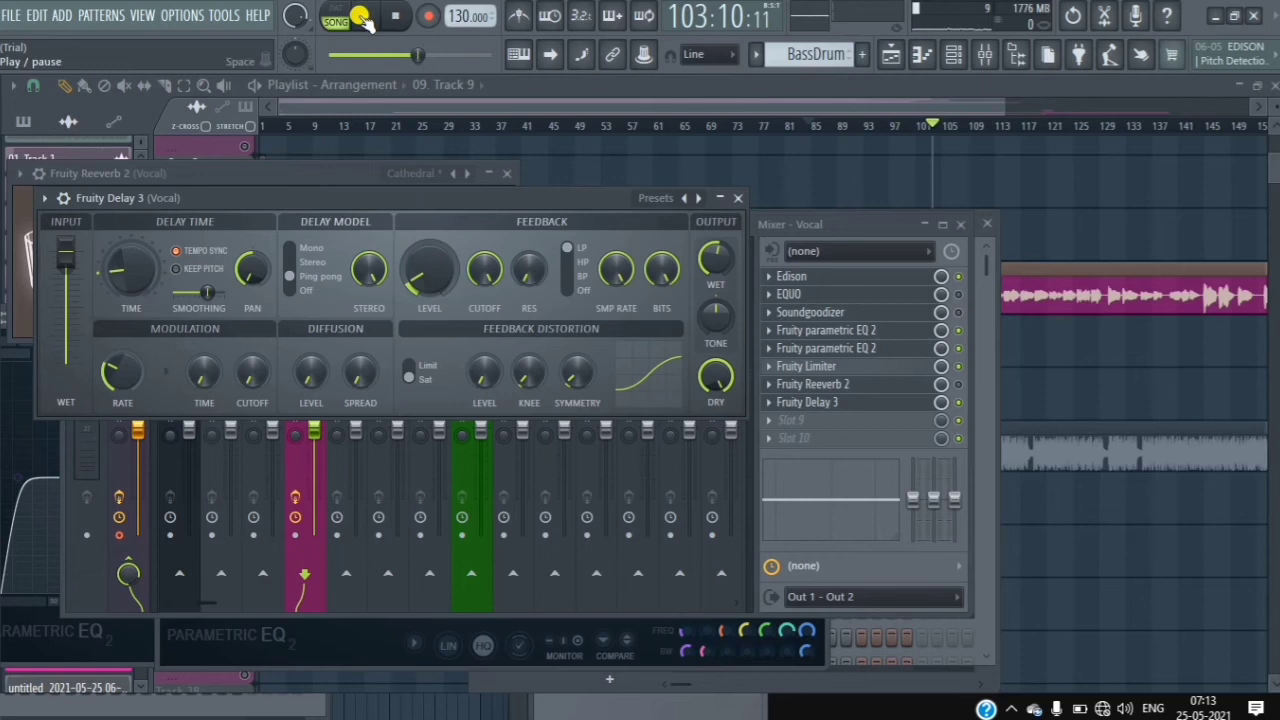
pyautogui.click(366, 16)
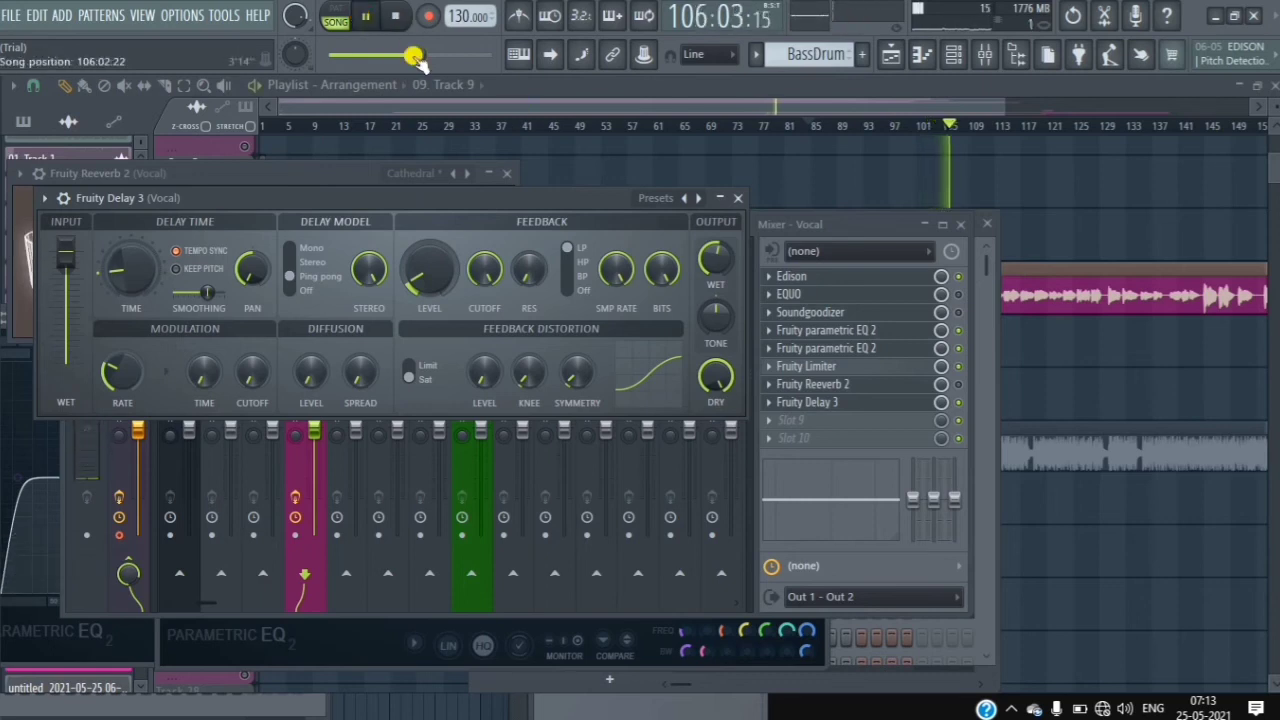
pyautogui.moveTo(415, 55); pyautogui.dragTo(371, 55)
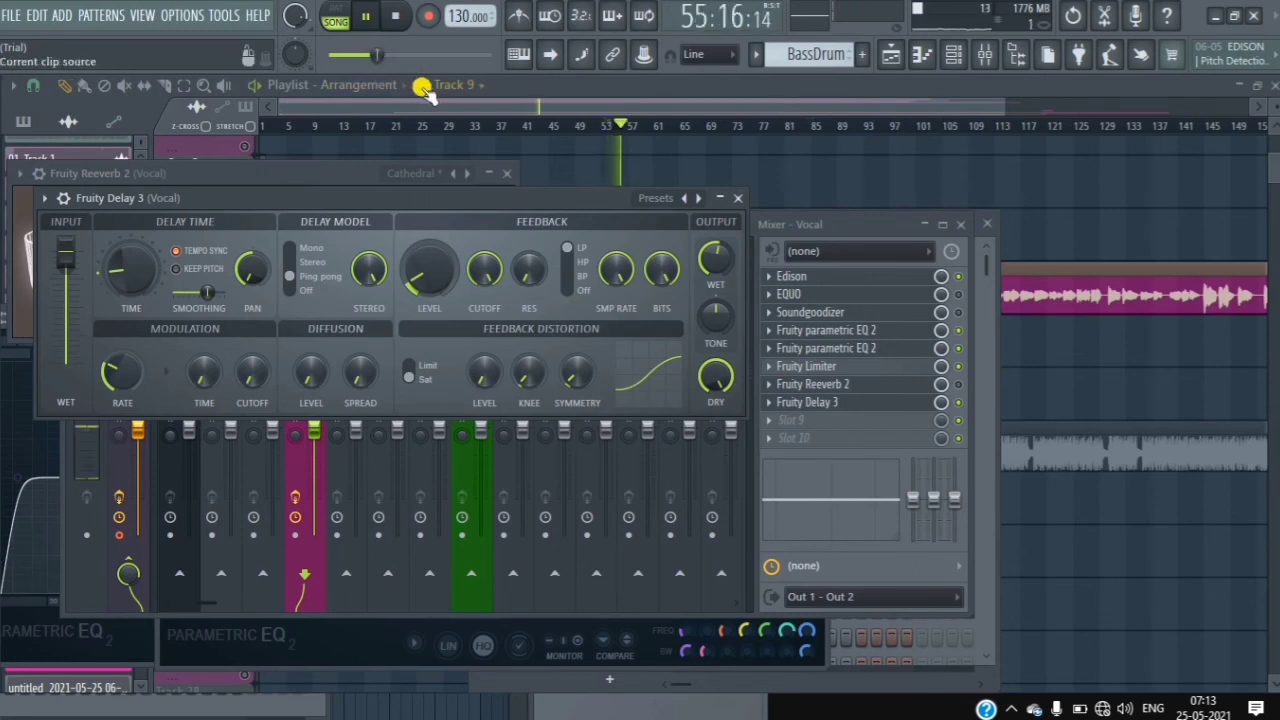
pyautogui.moveTo(364, 55); pyautogui.dragTo(388, 58)
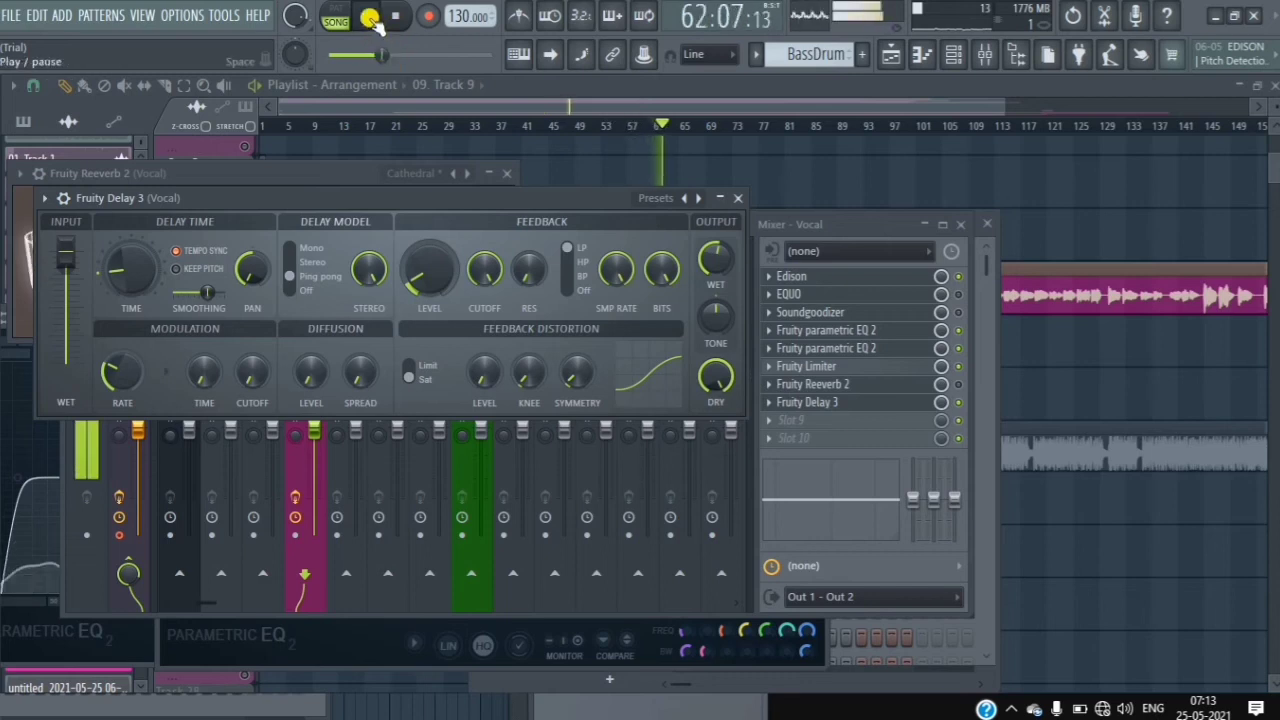
pyautogui.click(370, 20)
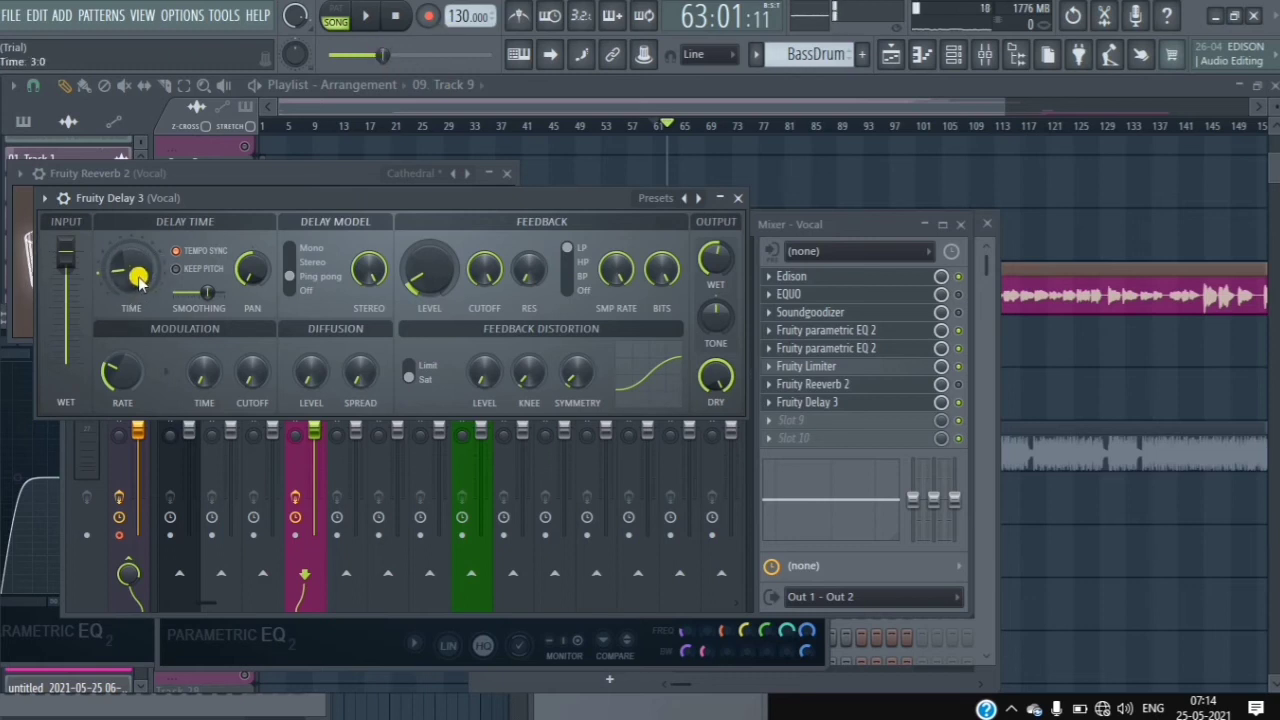
pyautogui.click(362, 17)
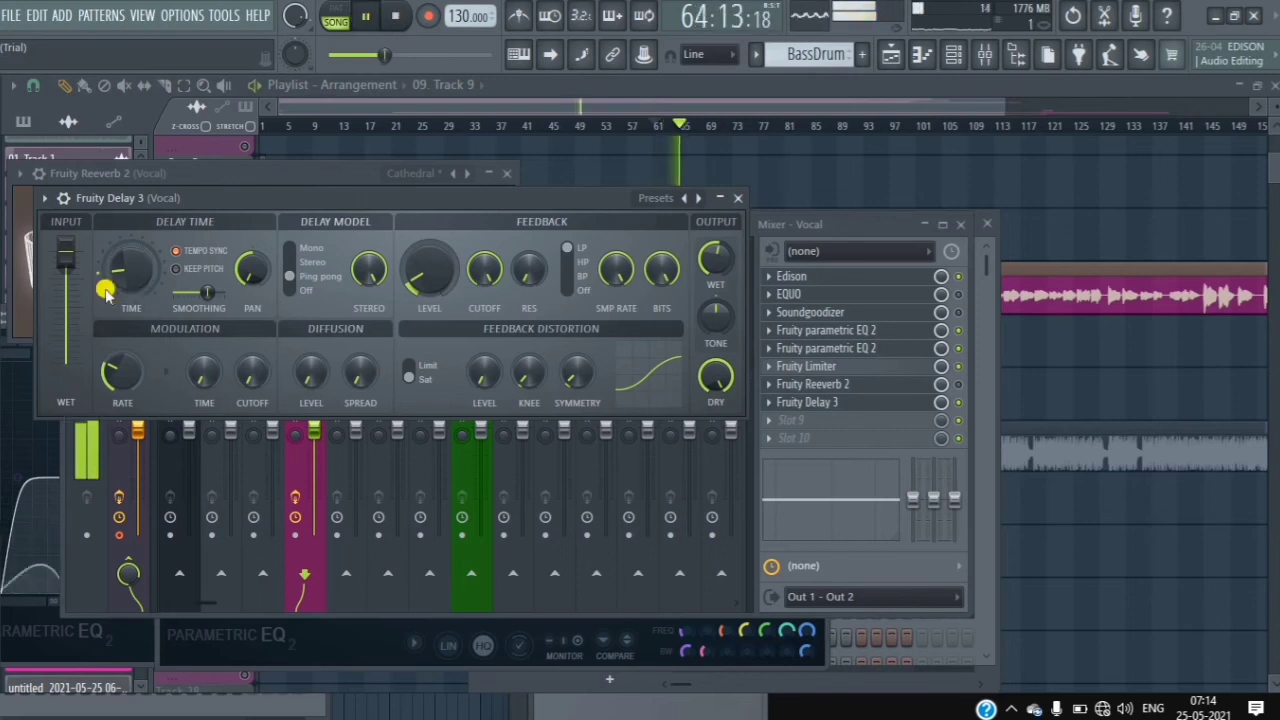
# - Set the delay time to 2:19 and the delay time pan to 100% while the song plays
pyautogui.moveTo(131, 269); pyautogui.dragTo(146, 298)
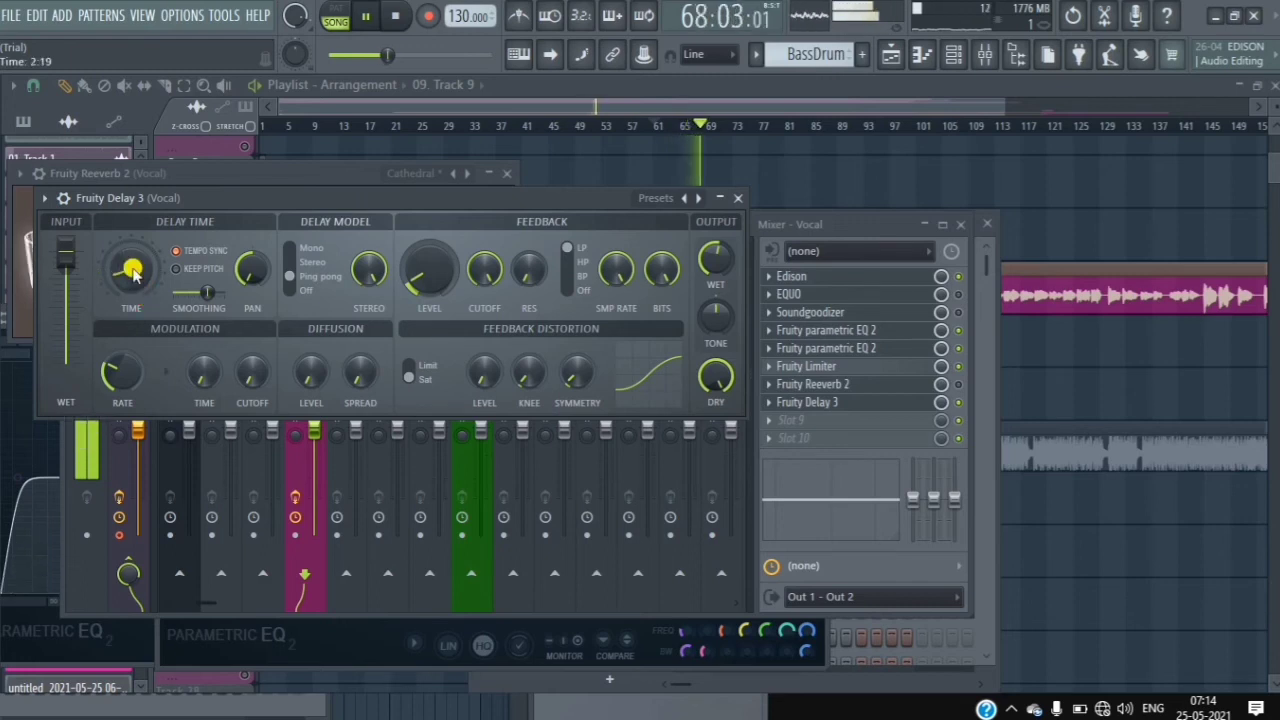
pyautogui.moveTo(265, 283); pyautogui.dragTo(318, 607)
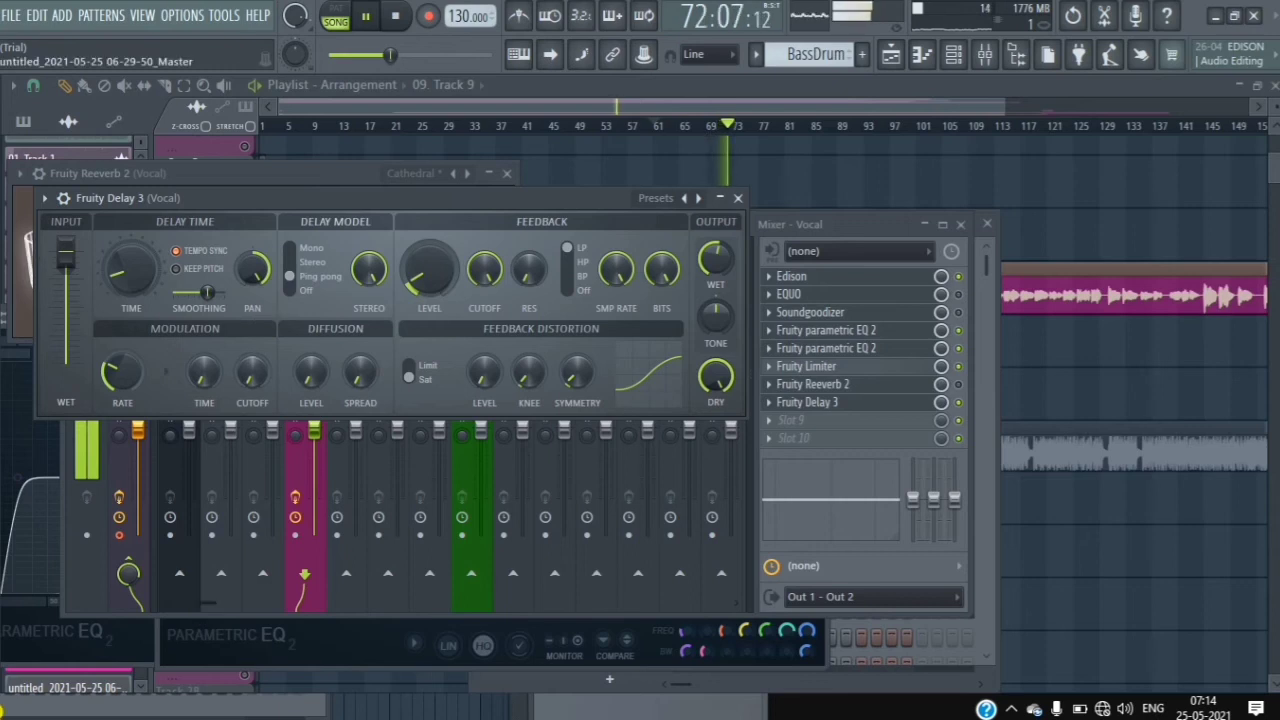
pyautogui.moveTo(251, 274); pyautogui.dragTo(251, 268)
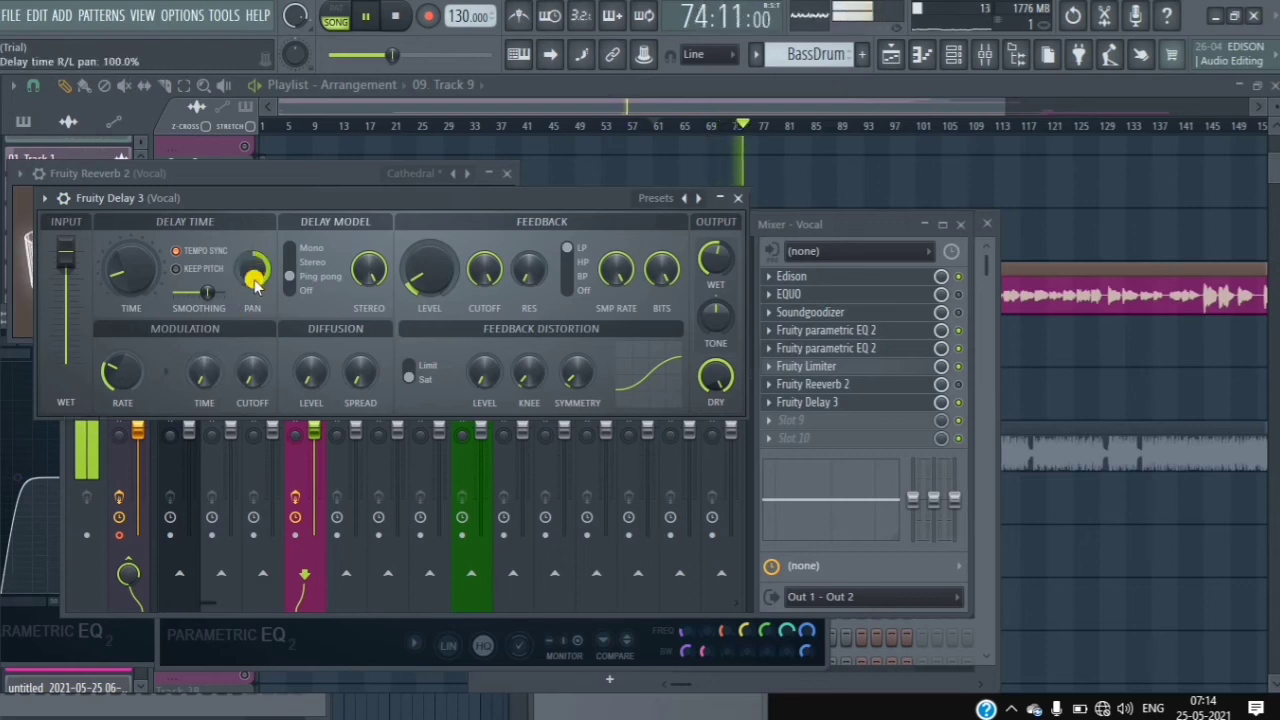
pyautogui.click(714, 377)
pyautogui.moveTo(720, 430); pyautogui.dragTo(678, 262)
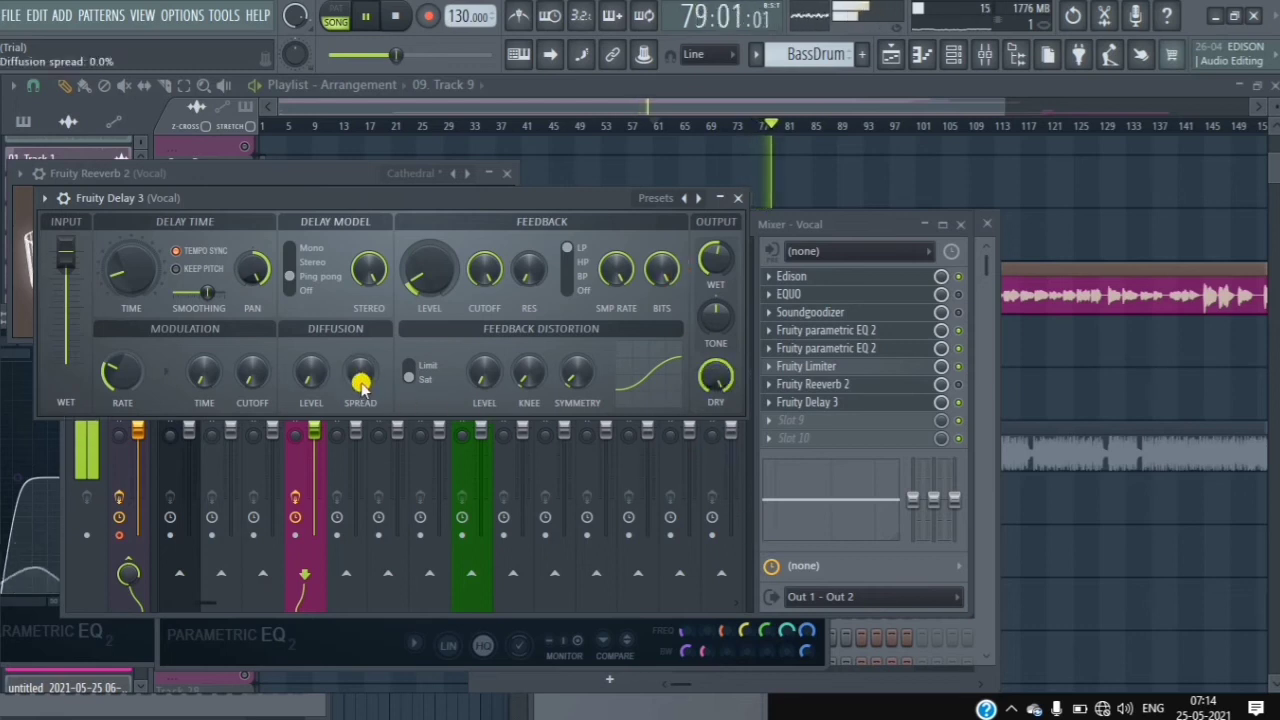
# - Try the delay's modulation cutoff at about 21%, reduce it slightly, and pause playback
pyautogui.moveTo(249, 383); pyautogui.dragTo(238, 317)
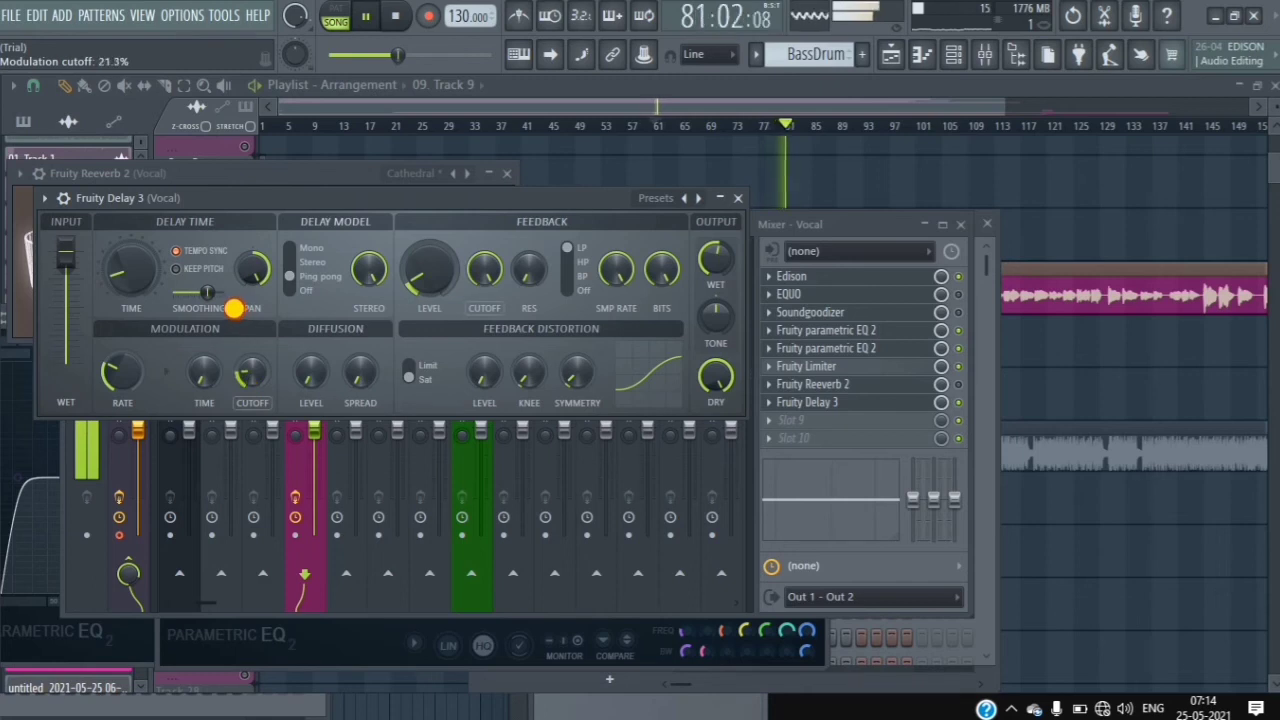
pyautogui.moveTo(255, 372); pyautogui.dragTo(271, 395)
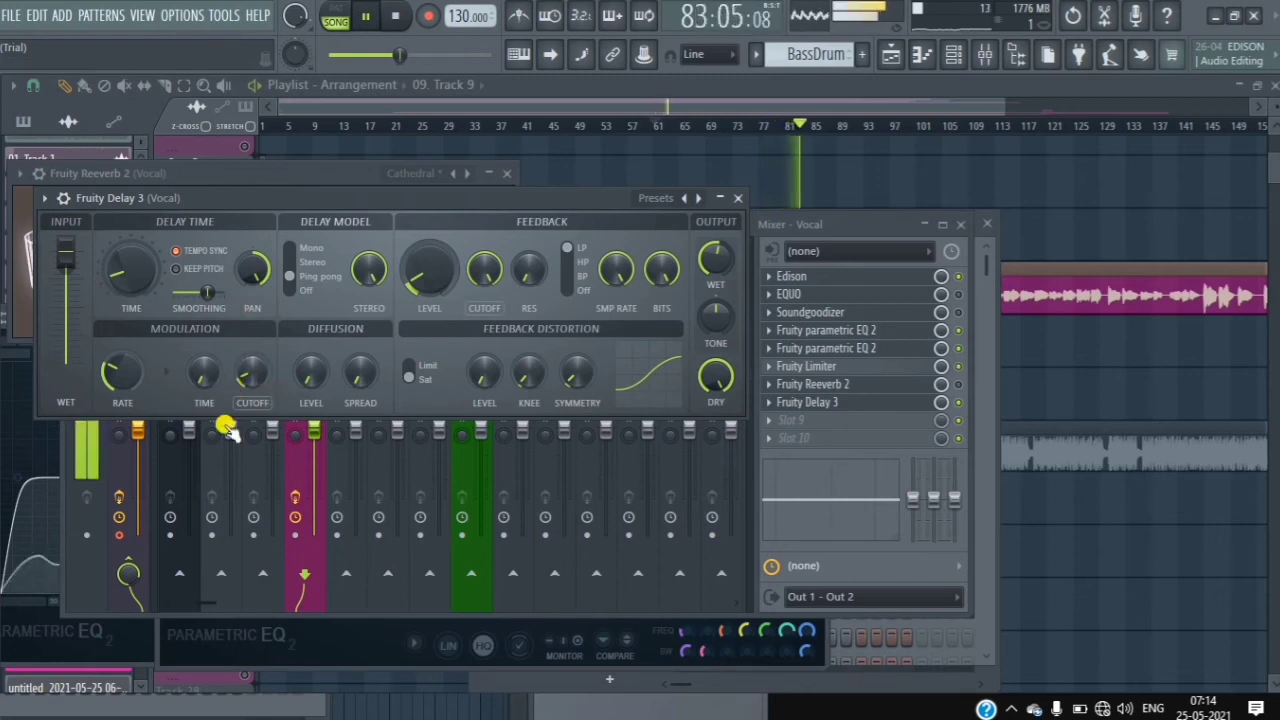
pyautogui.click(366, 16)
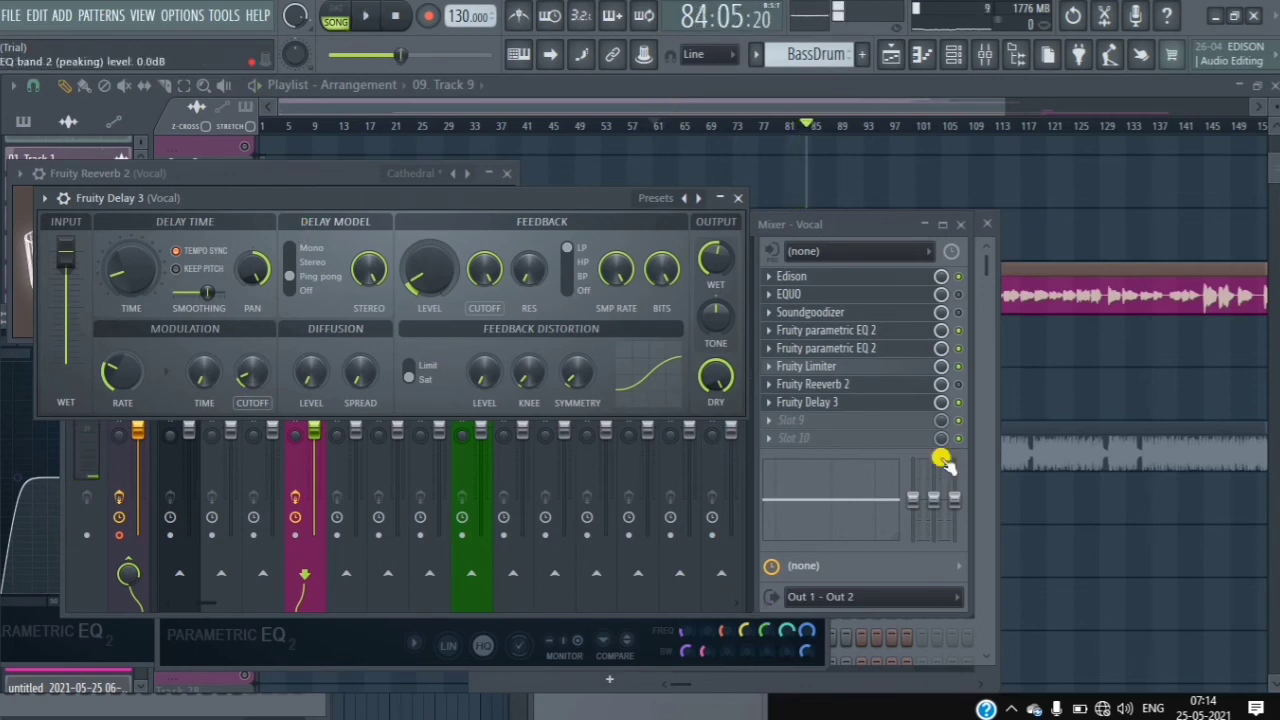
# - Re-enable Fruity Reeverb 2 and EQUO on the Vocal track and audition the full effect chain
pyautogui.click(962, 388)
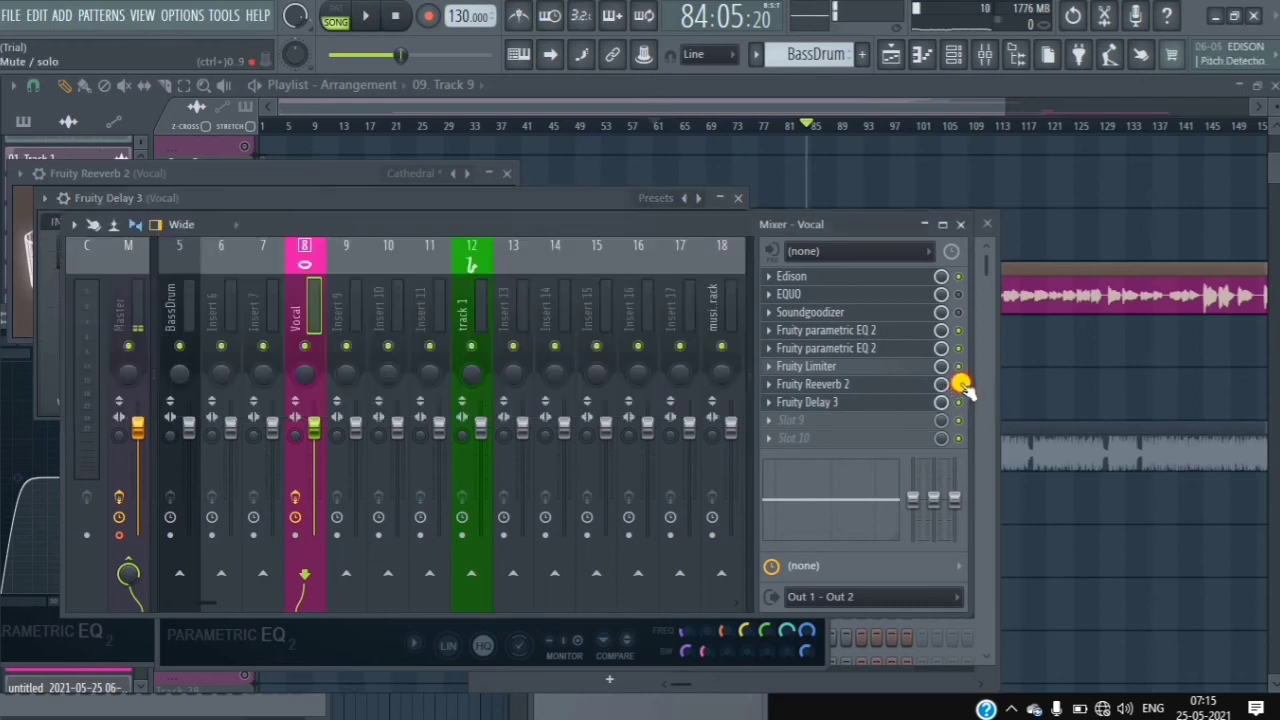
pyautogui.click(364, 17)
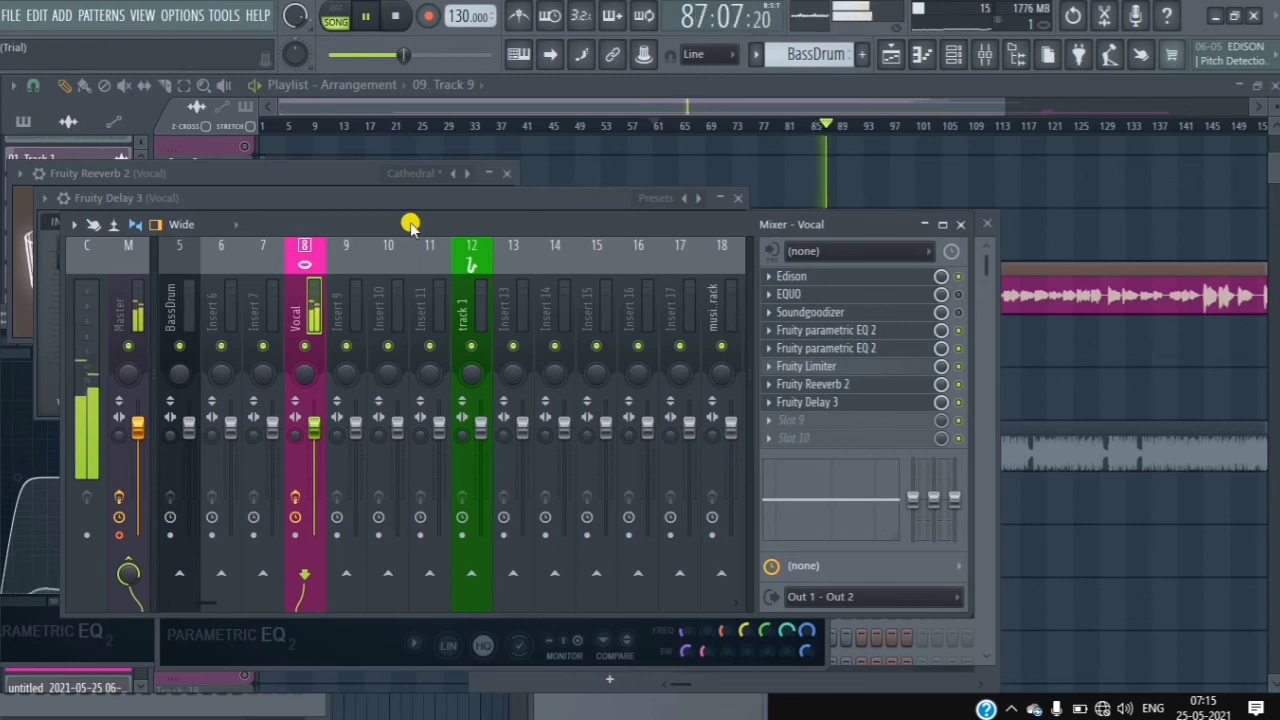
pyautogui.click(368, 16)
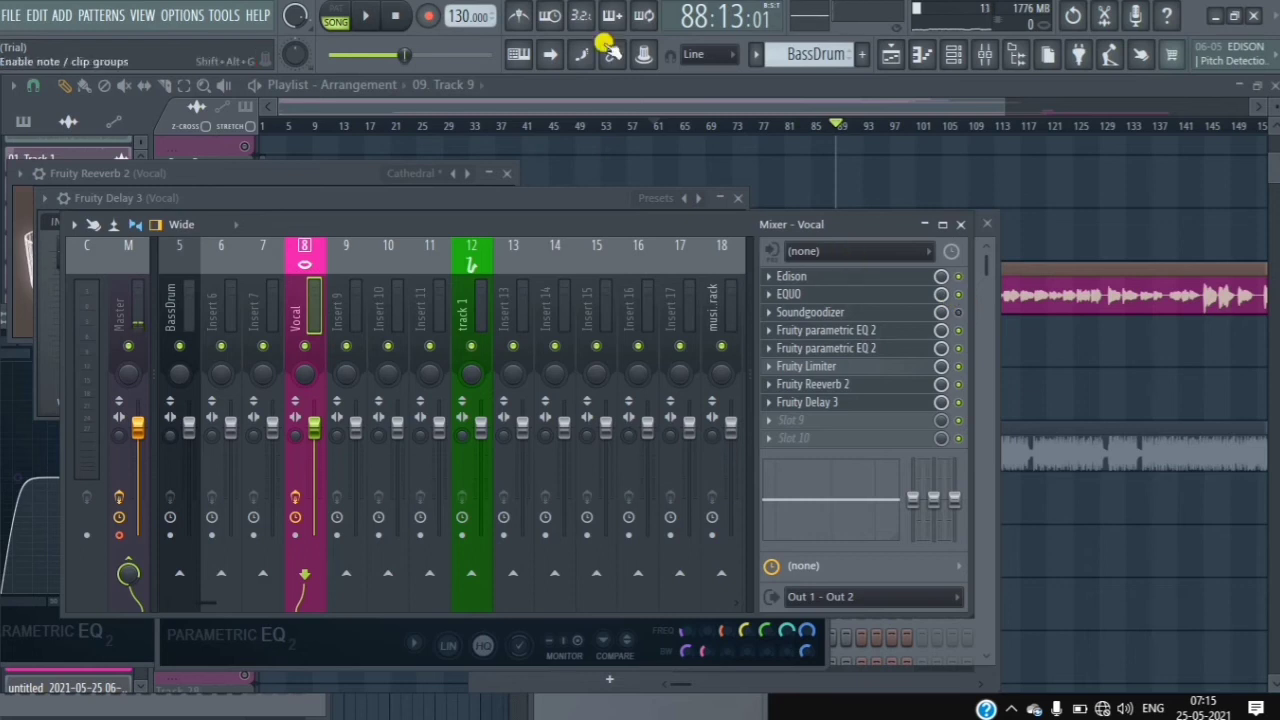
pyautogui.click(364, 16)
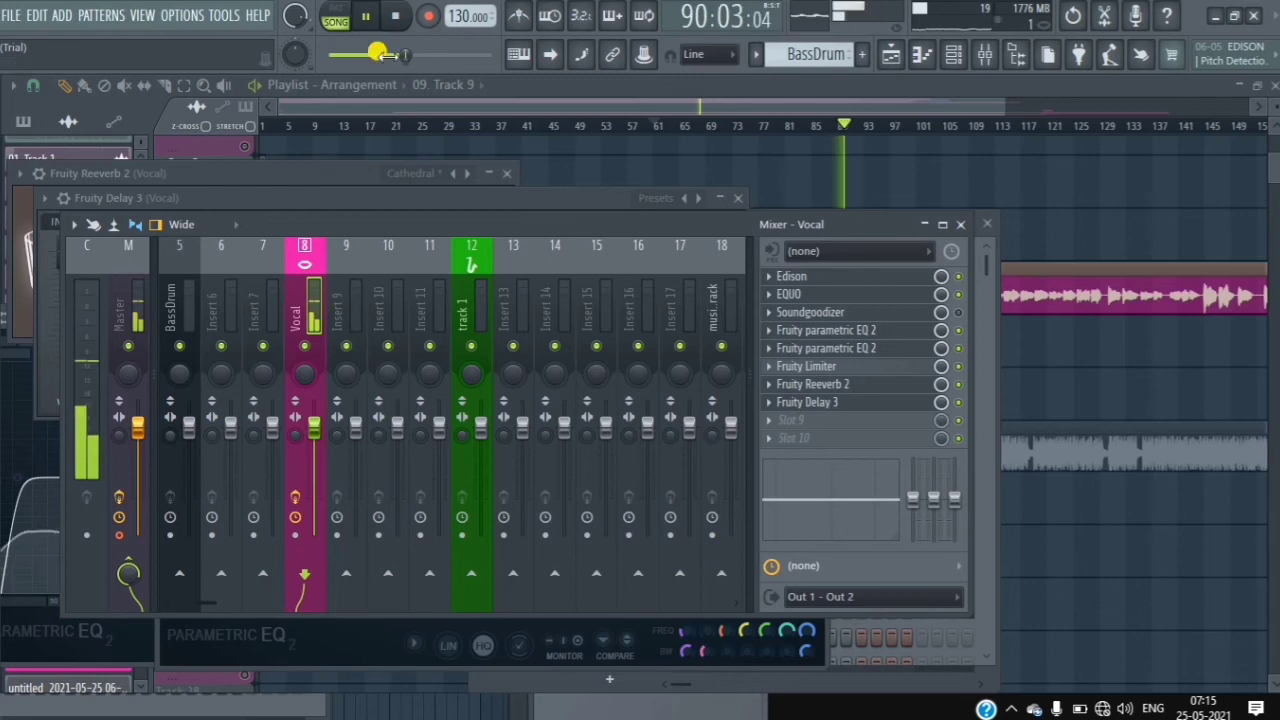
# - Open EQUO on the Vocal track and load its Vocals enhancer preset during playback
pyautogui.click(804, 278)
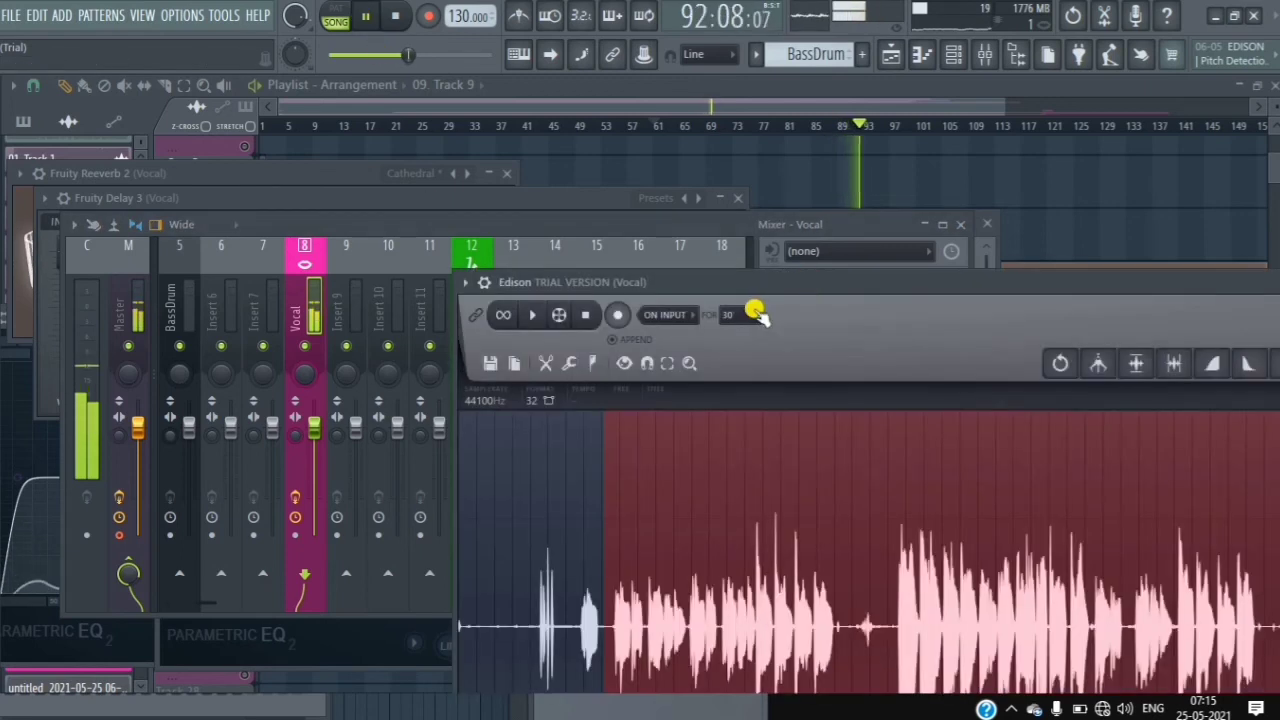
pyautogui.moveTo(791, 278); pyautogui.dragTo(774, 402)
pyautogui.click(798, 295)
pyautogui.click(517, 249)
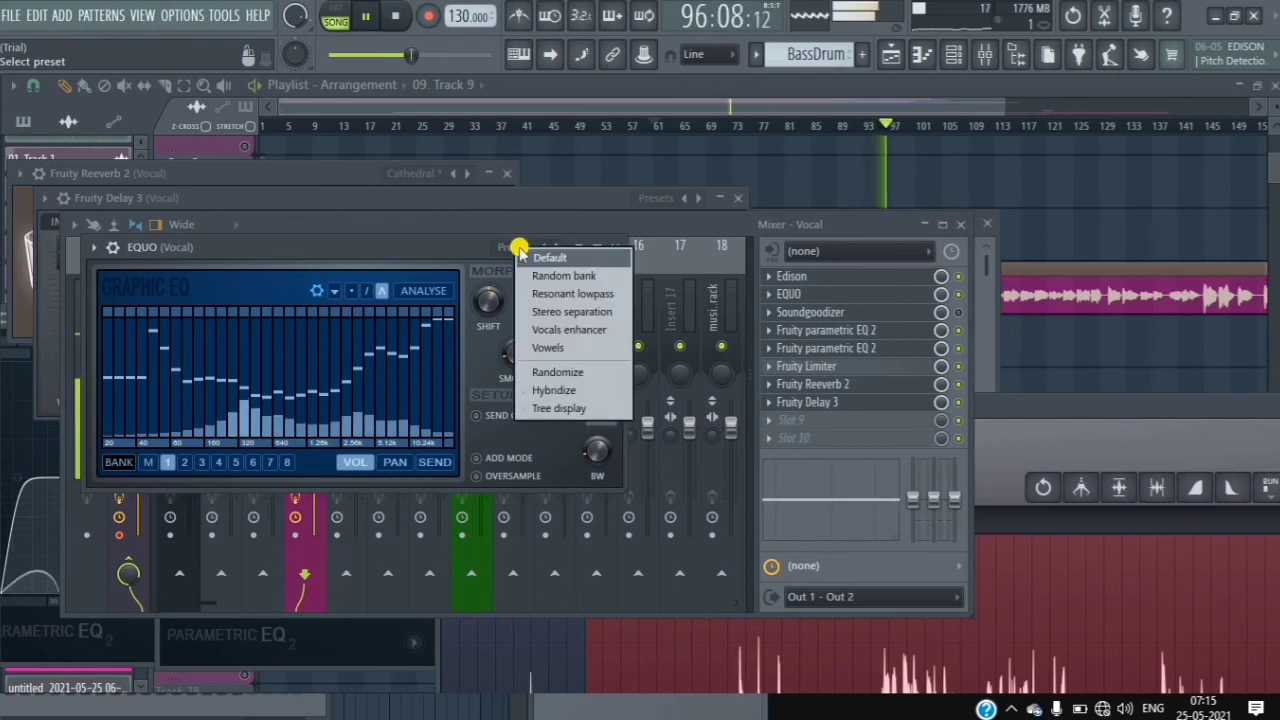
pyautogui.click(585, 329)
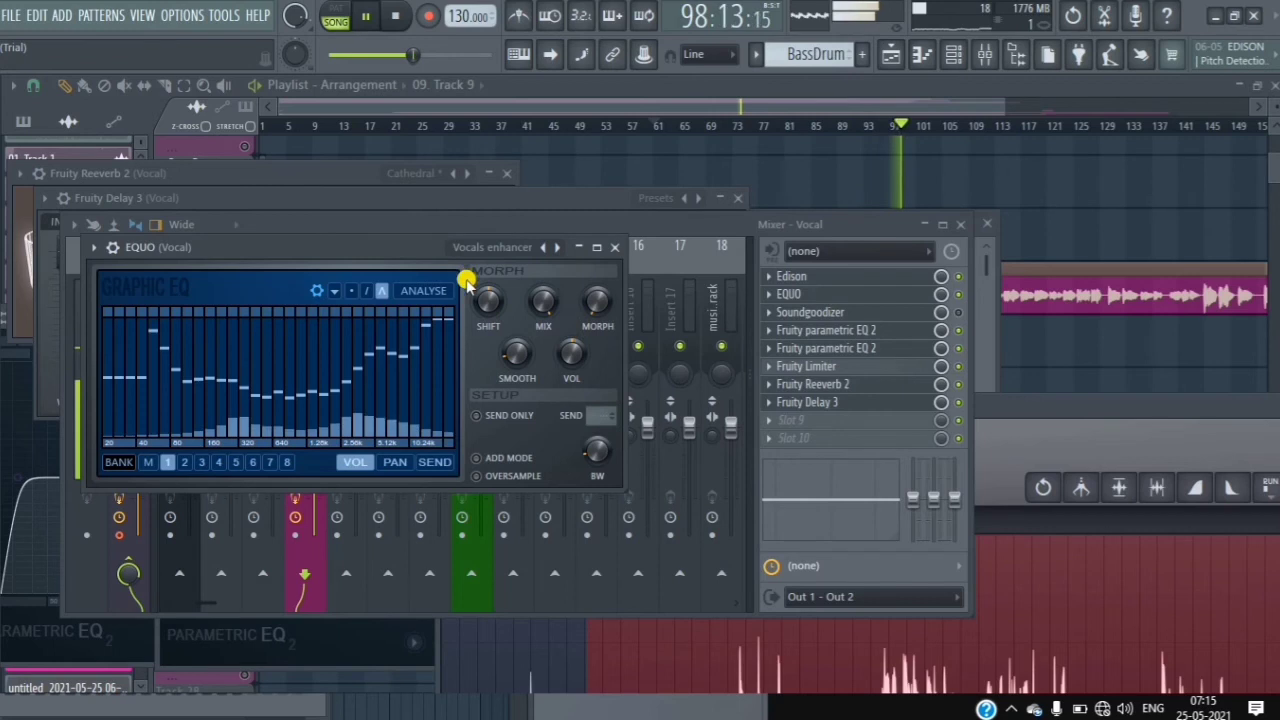
# - Turn on EQUO's add mode and inspect its pan and send band curves
pyautogui.click(476, 457)
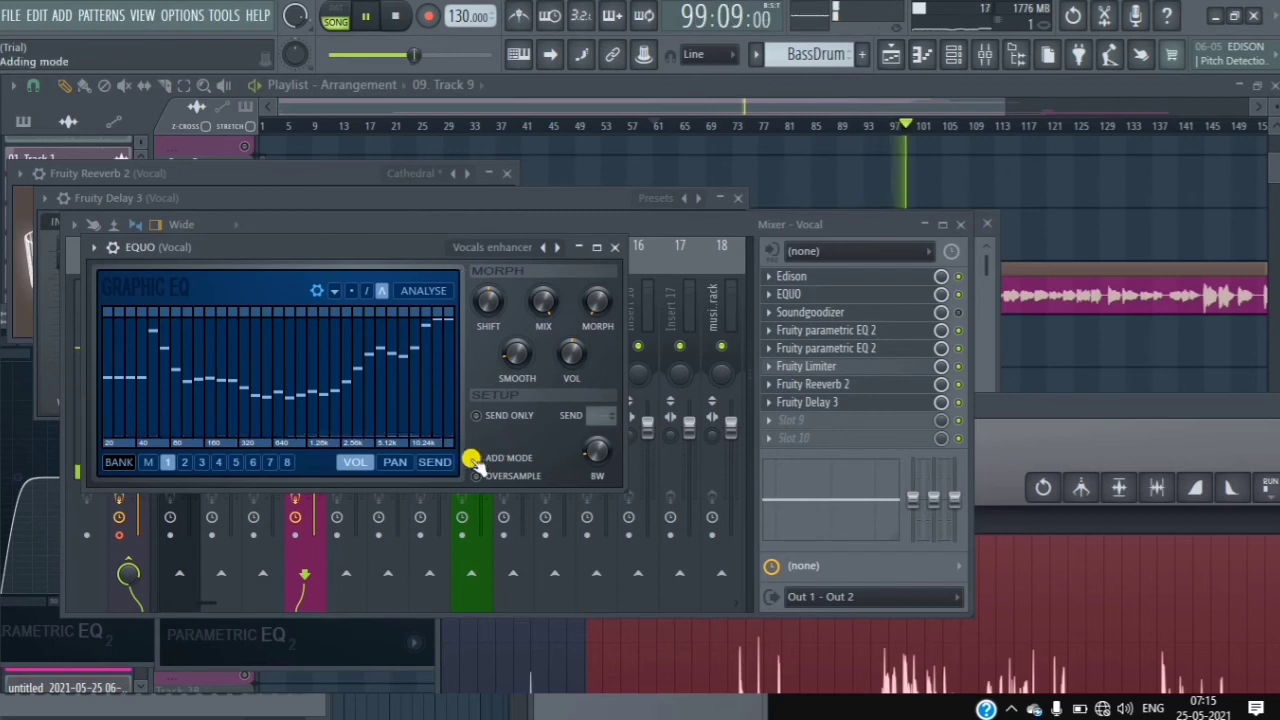
pyautogui.click(397, 464)
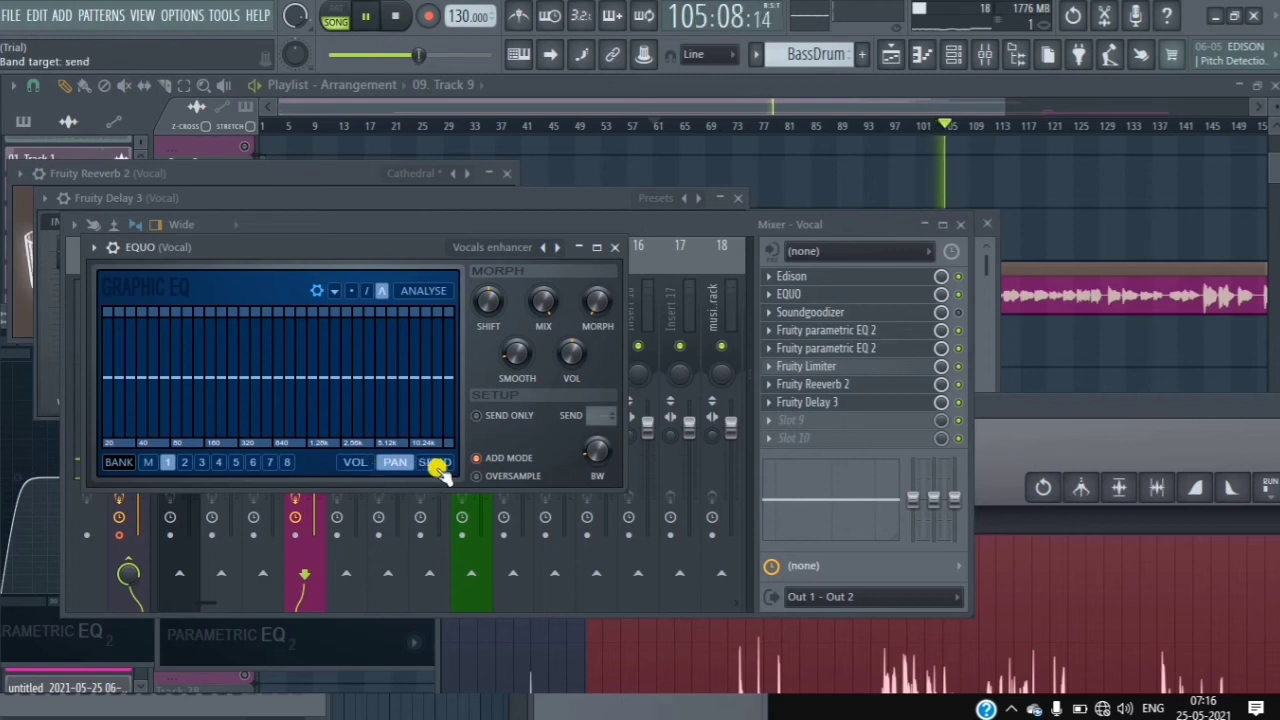
pyautogui.click(436, 464)
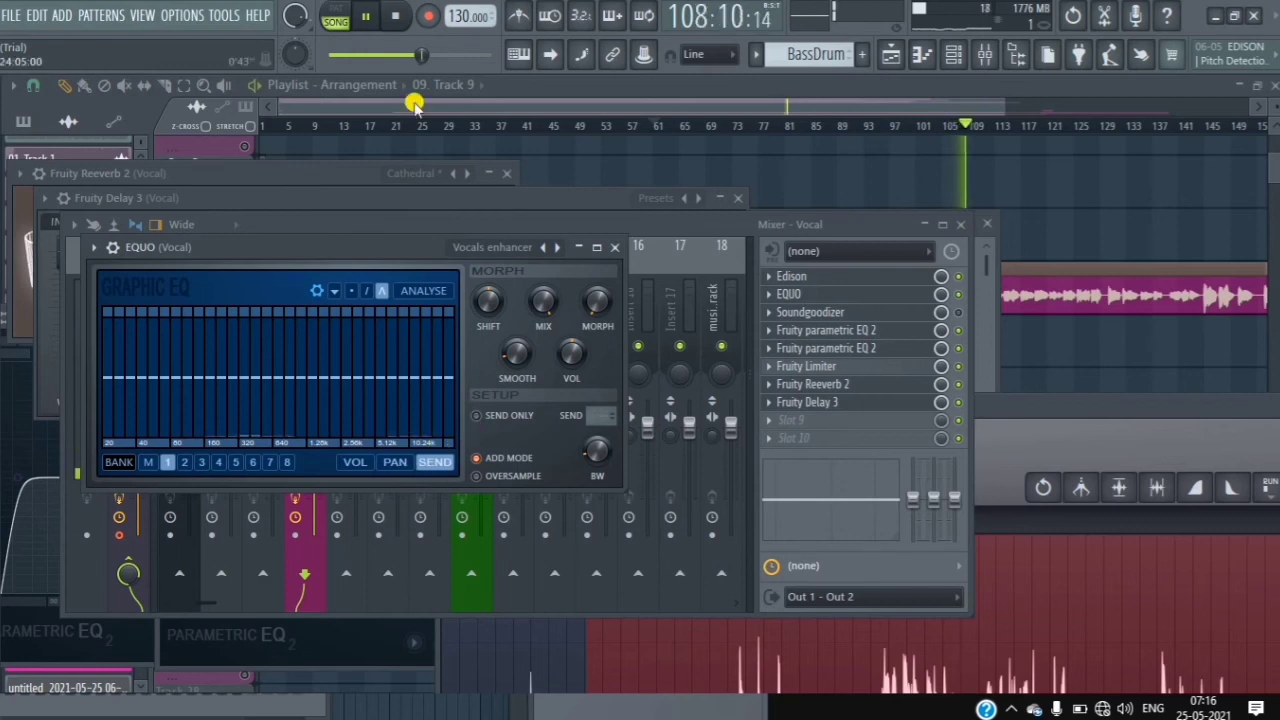
# - Try morphing EQUO's volume bands across the banks up to bank 8 during playback, and return to bank 1
pyautogui.moveTo(420, 62); pyautogui.dragTo(385, 84)
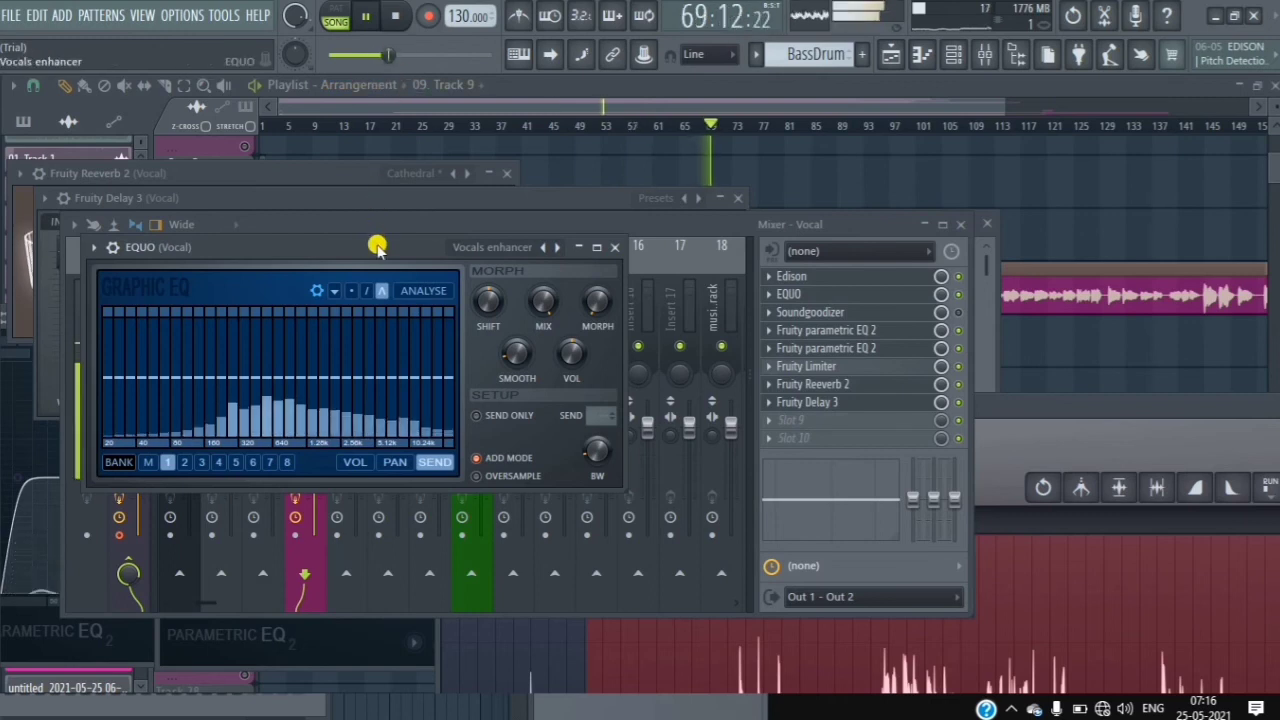
pyautogui.click(355, 462)
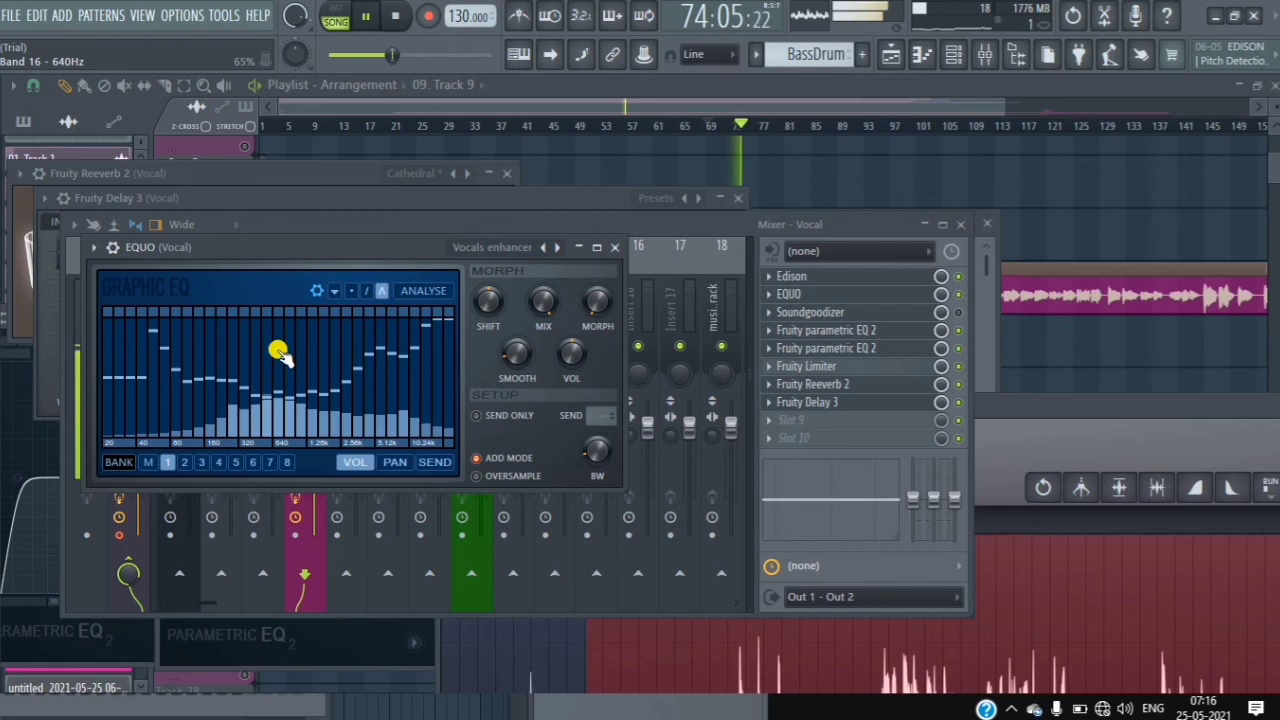
pyautogui.scroll(6, 278, 350)
pyautogui.scroll(-6, 279, 351)
pyautogui.scroll(5, 279, 351)
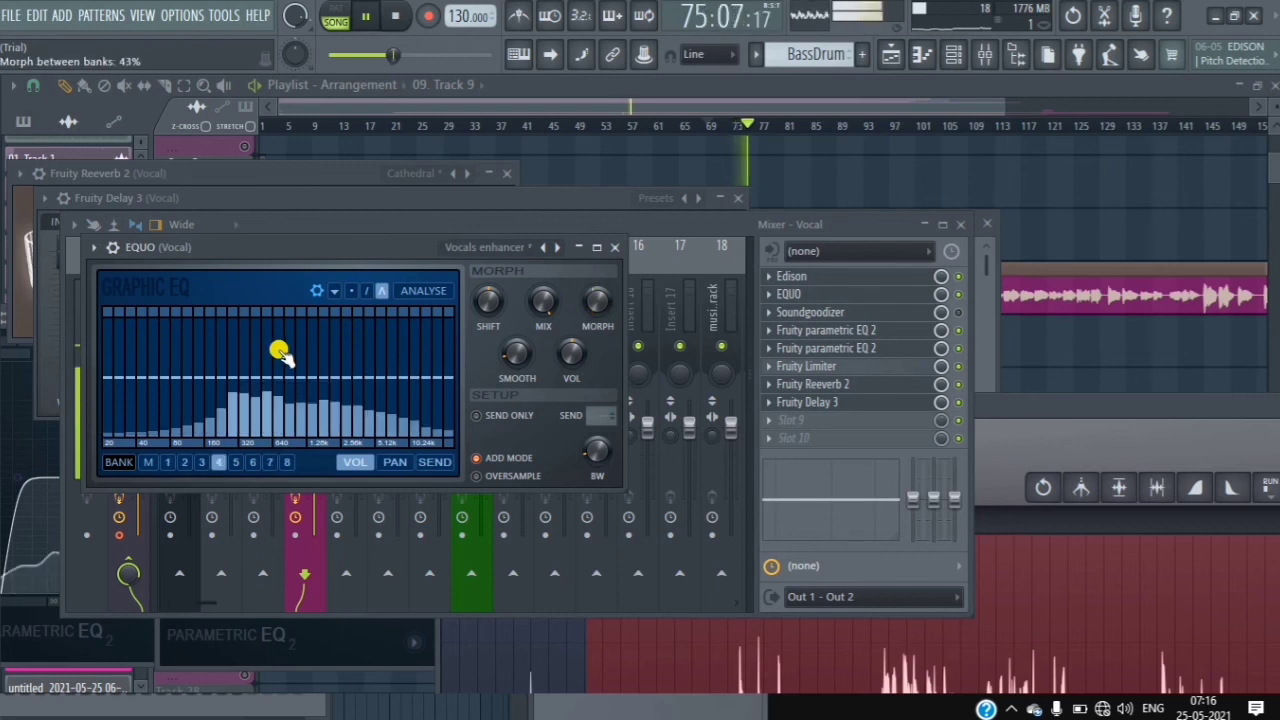
pyautogui.scroll(-4, 279, 351)
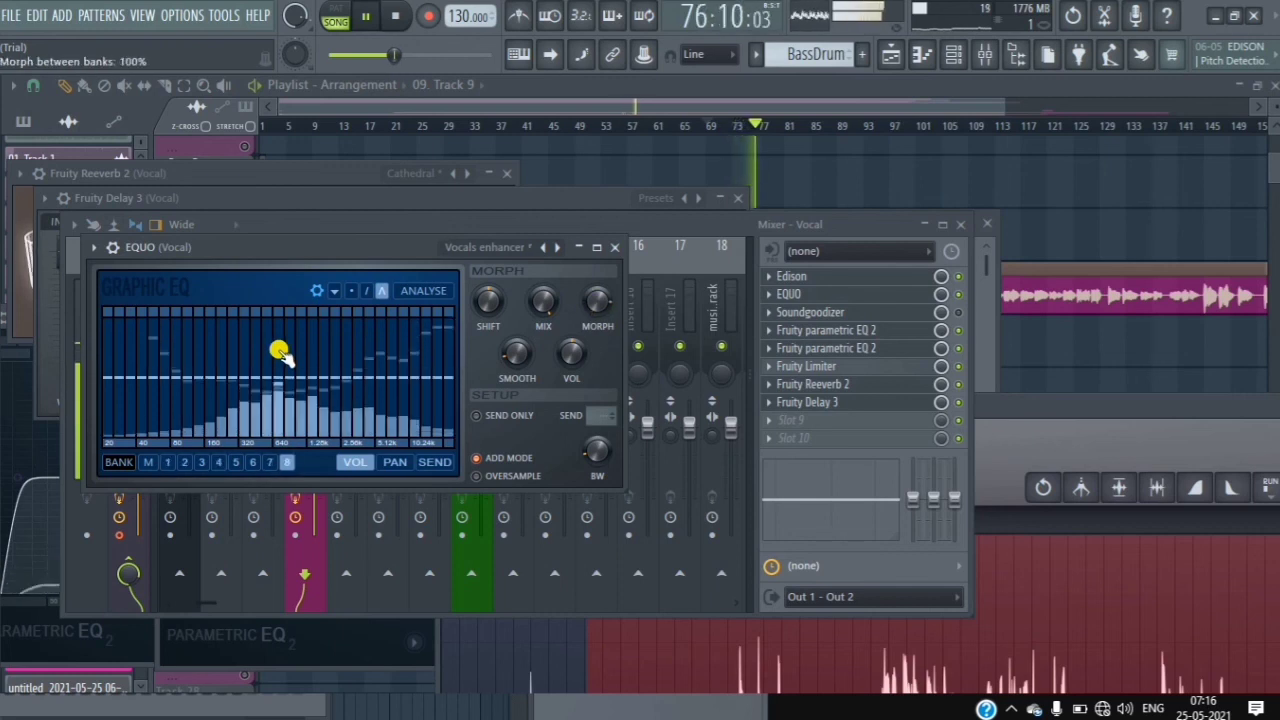
pyautogui.scroll(5, 279, 351)
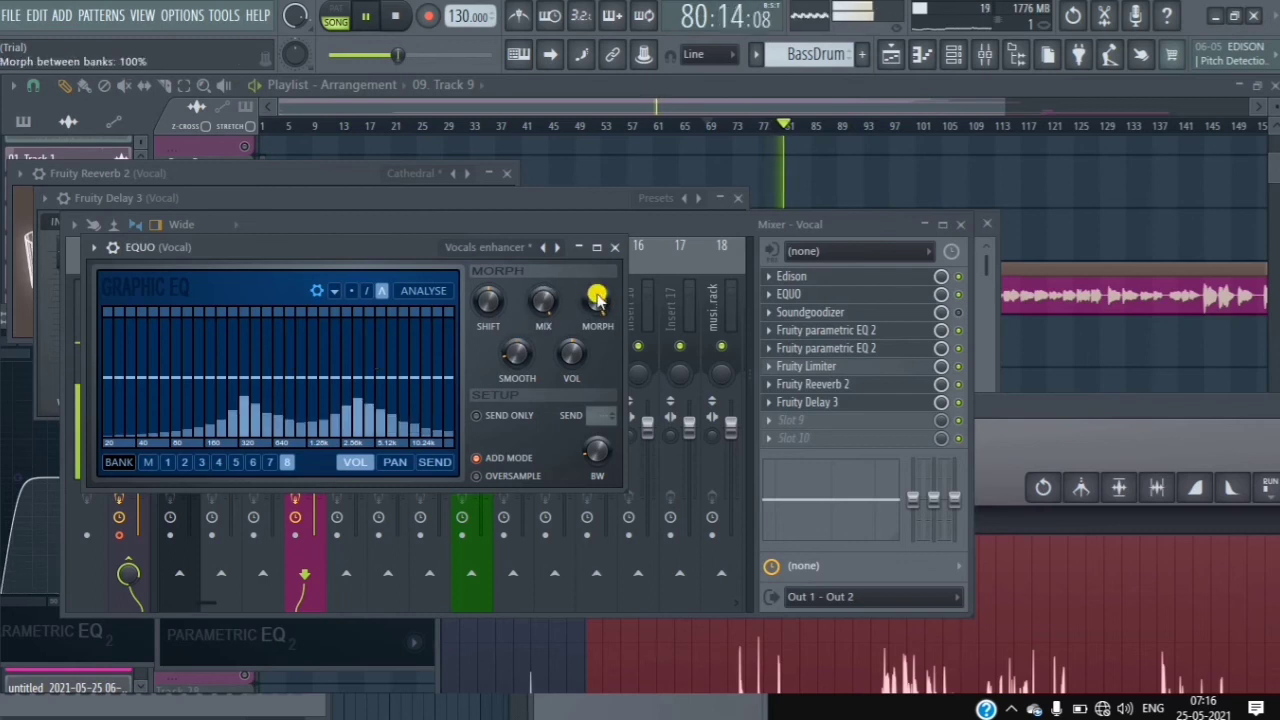
pyautogui.moveTo(596, 325); pyautogui.dragTo(598, 298)
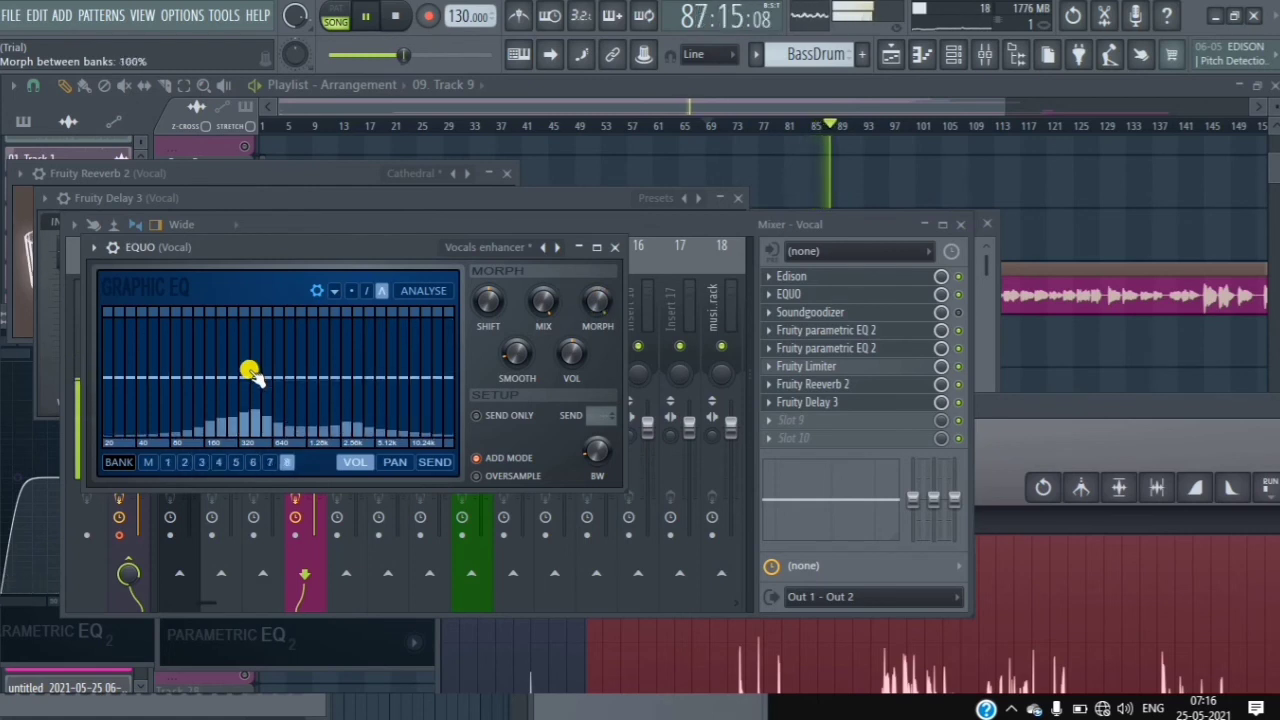
pyautogui.click(167, 462)
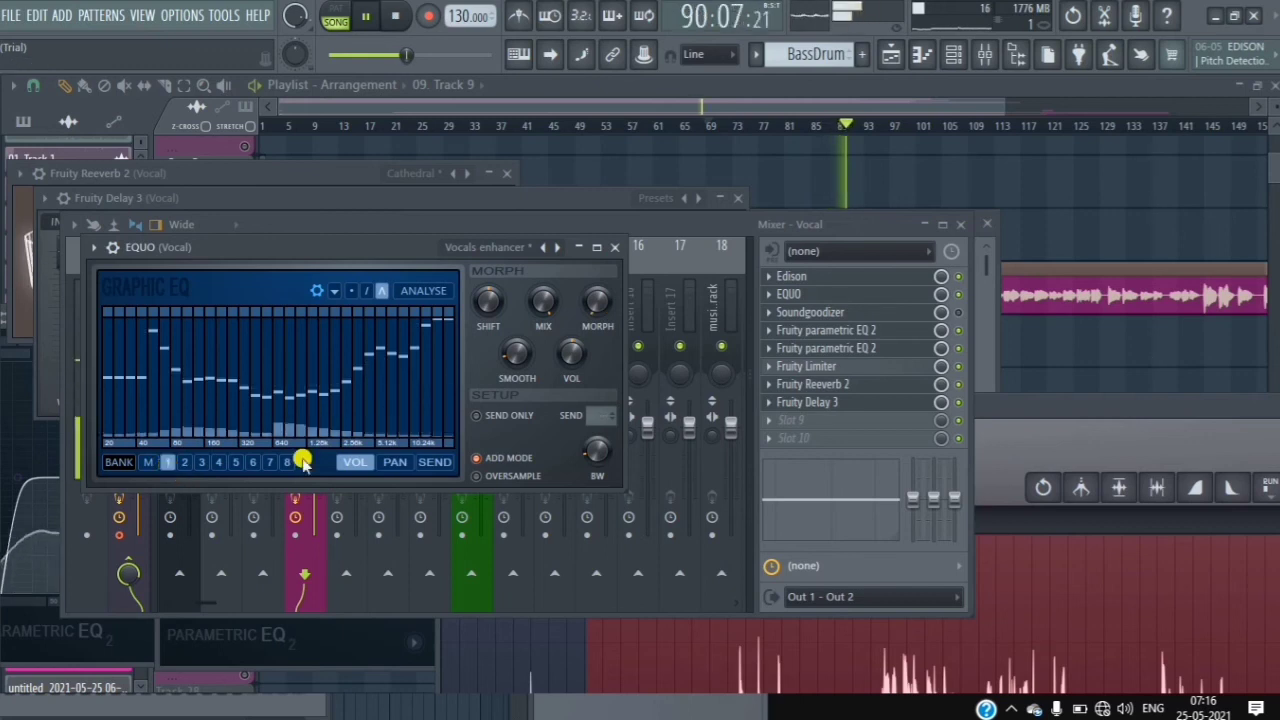
# - Try EQUO's motion smoothness at 17% and output volume at 100%, starting and pausing playback to compare
pyautogui.moveTo(566, 358); pyautogui.dragTo(568, 320)
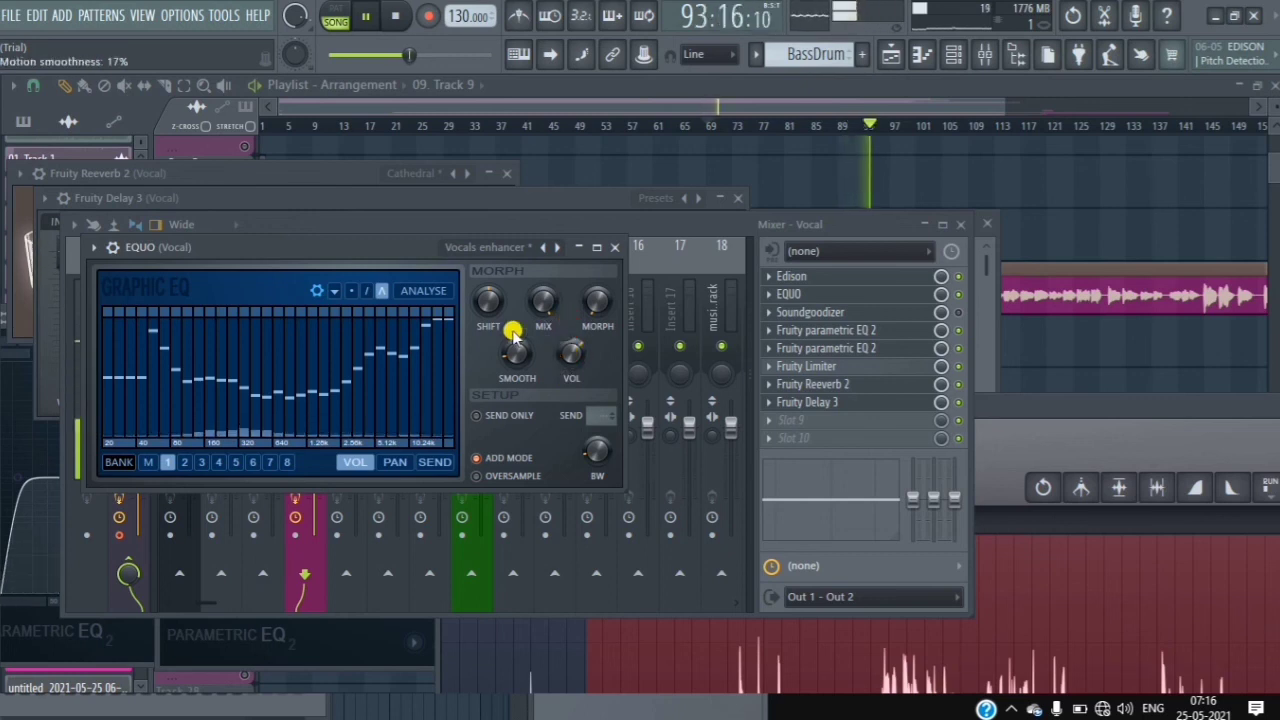
pyautogui.click(360, 15)
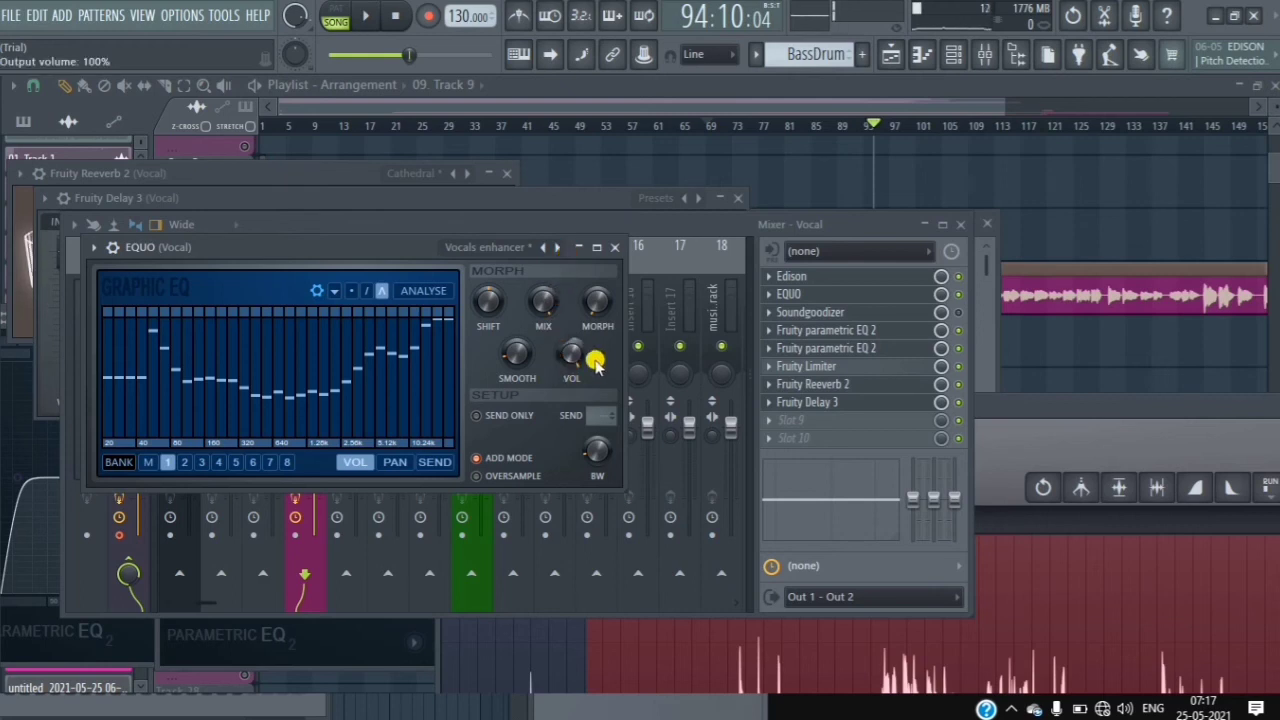
pyautogui.click(362, 17)
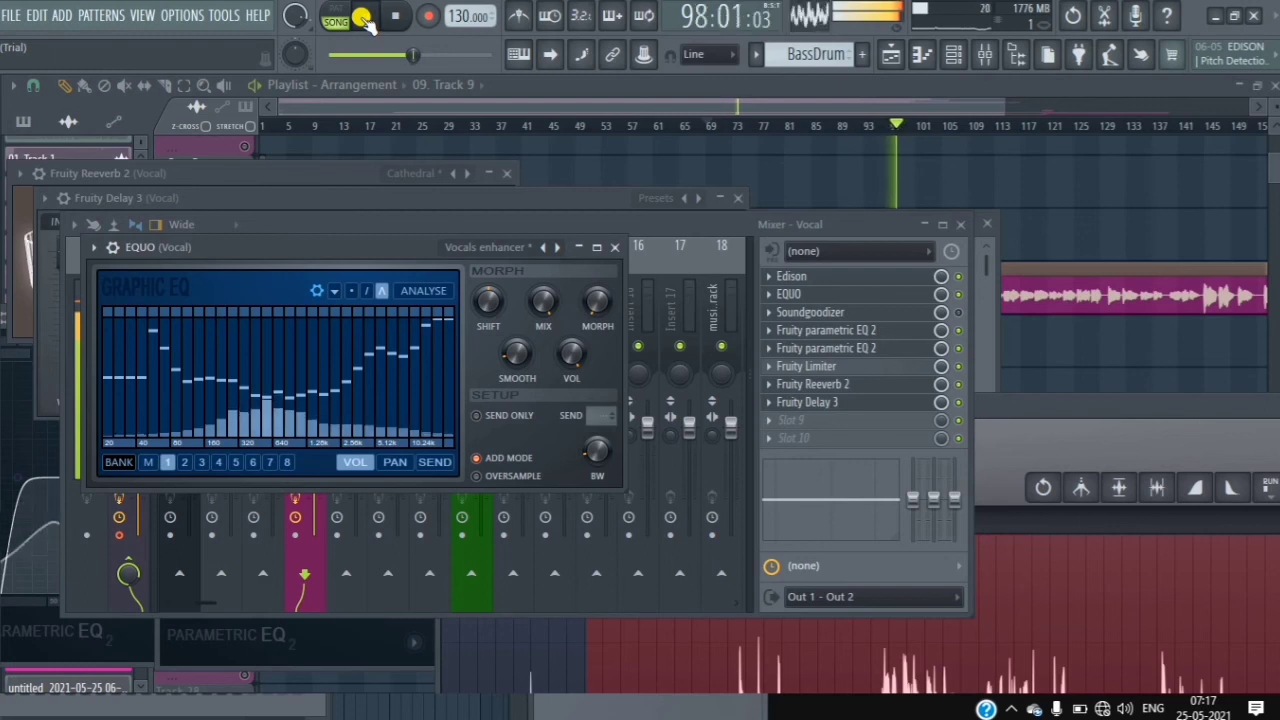
pyautogui.click(363, 18)
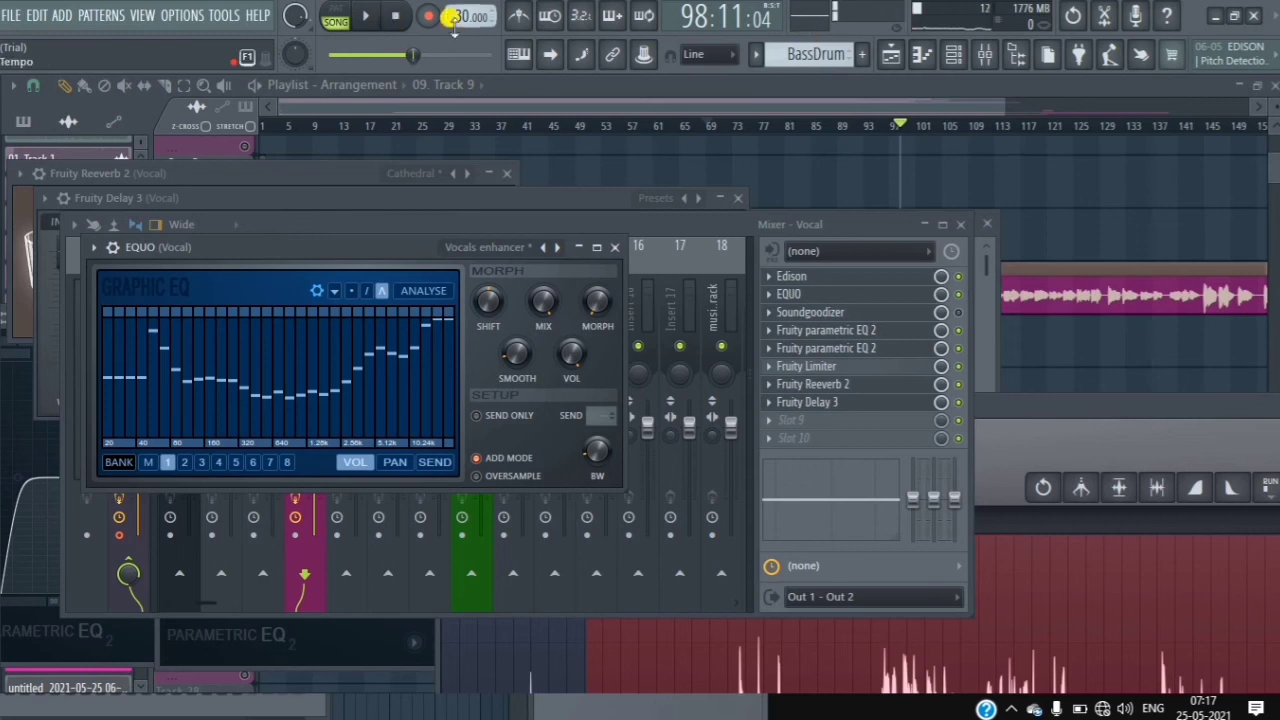
pyautogui.click(363, 16)
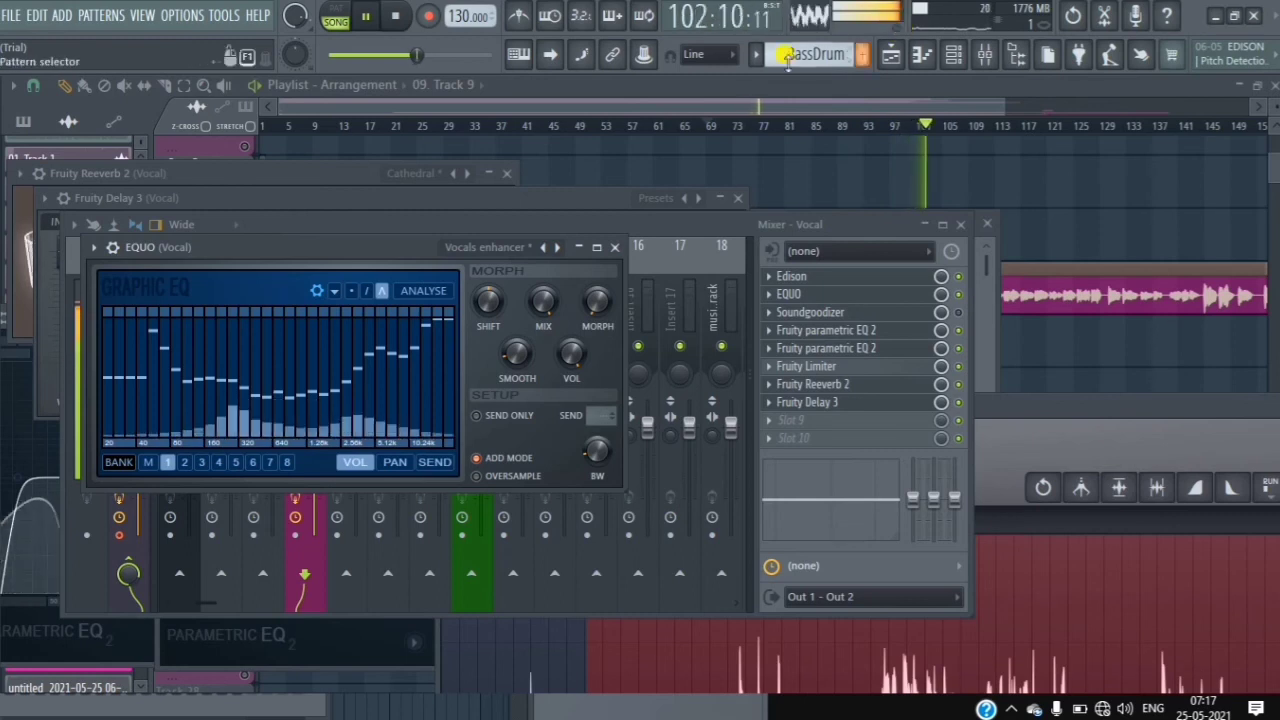
pyautogui.click(365, 15)
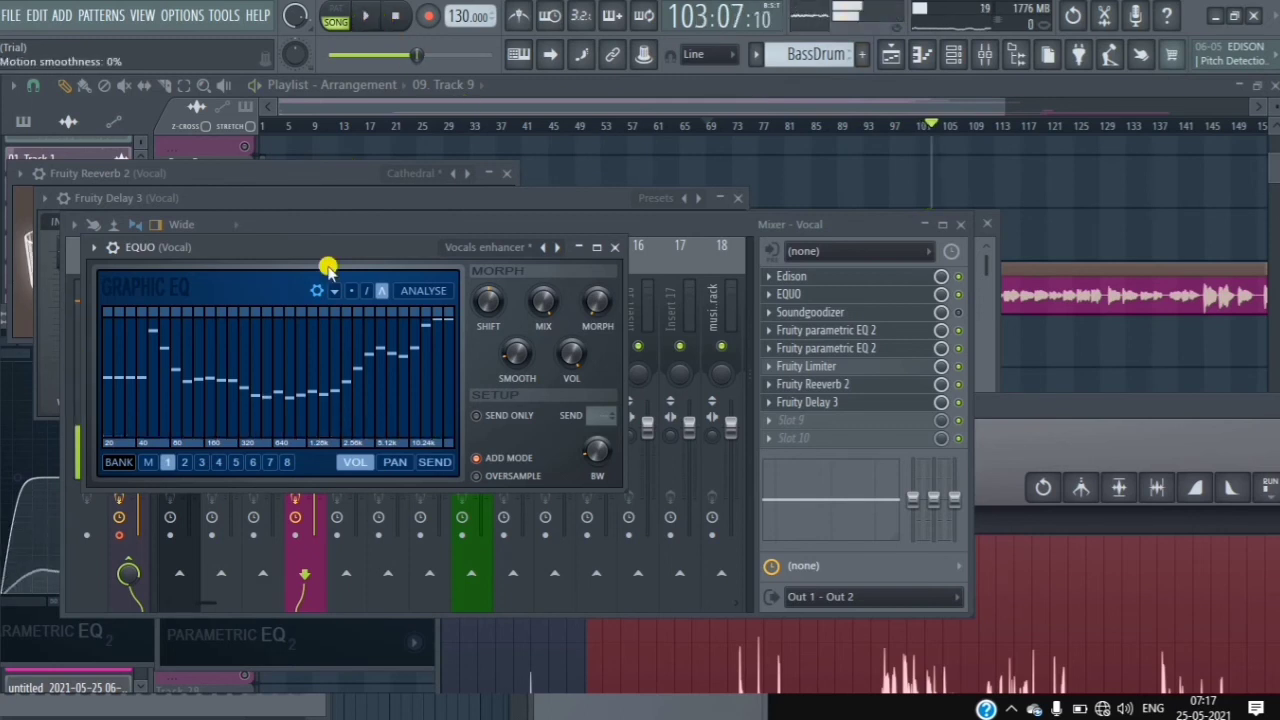
# - Move the EQUO window clear of the master meter and replay the song from an earlier point
pyautogui.moveTo(331, 250); pyautogui.dragTo(514, 263)
pyautogui.moveTo(87, 363); pyautogui.dragTo(80, 331)
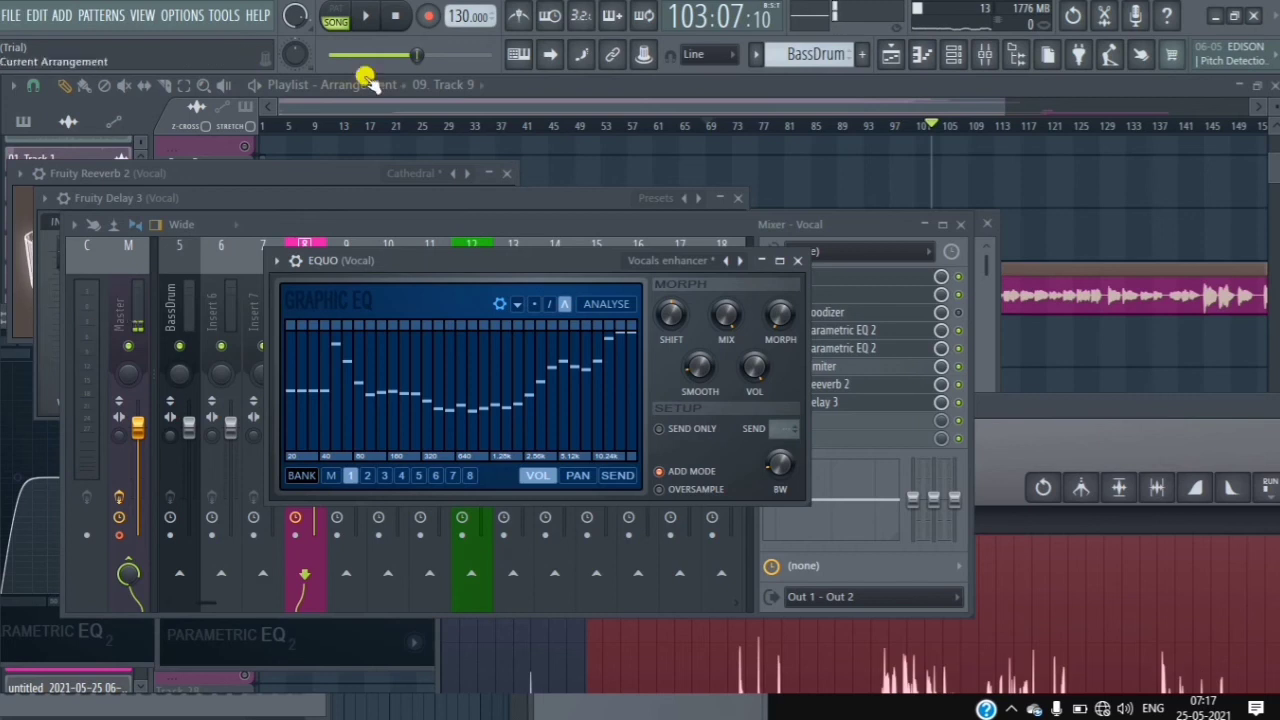
pyautogui.click(366, 15)
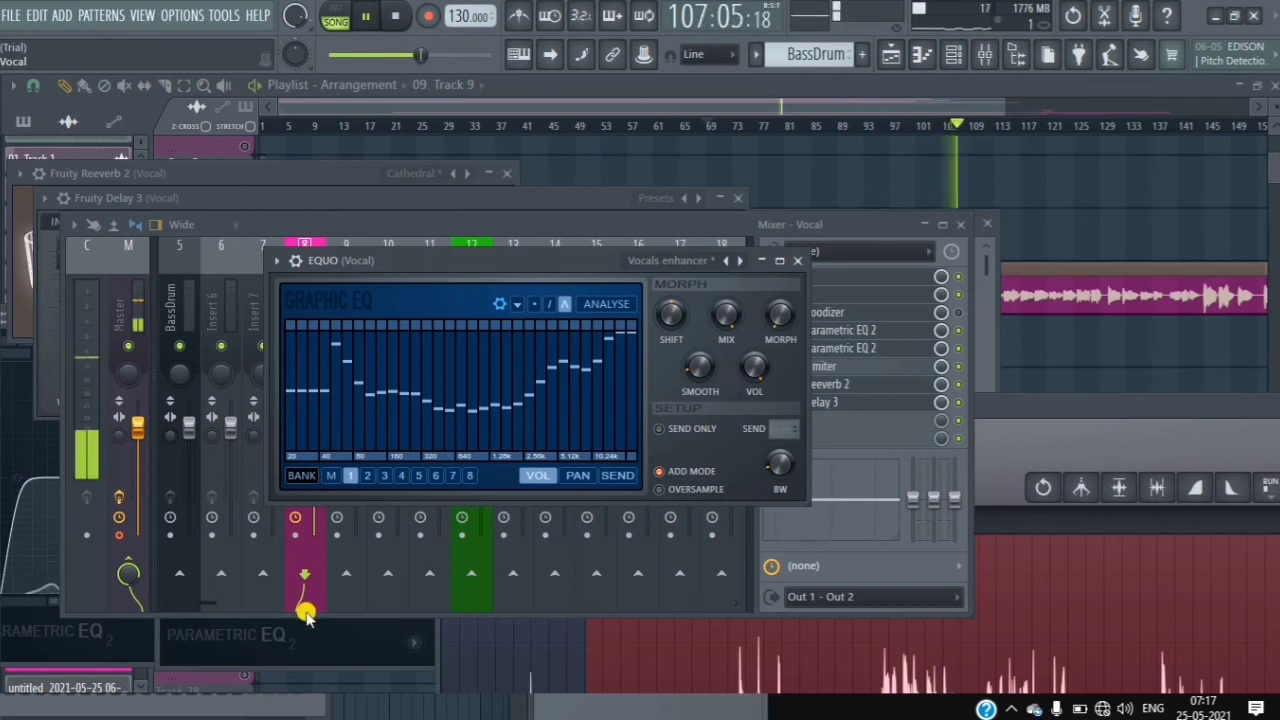
pyautogui.moveTo(420, 54); pyautogui.dragTo(392, 52)
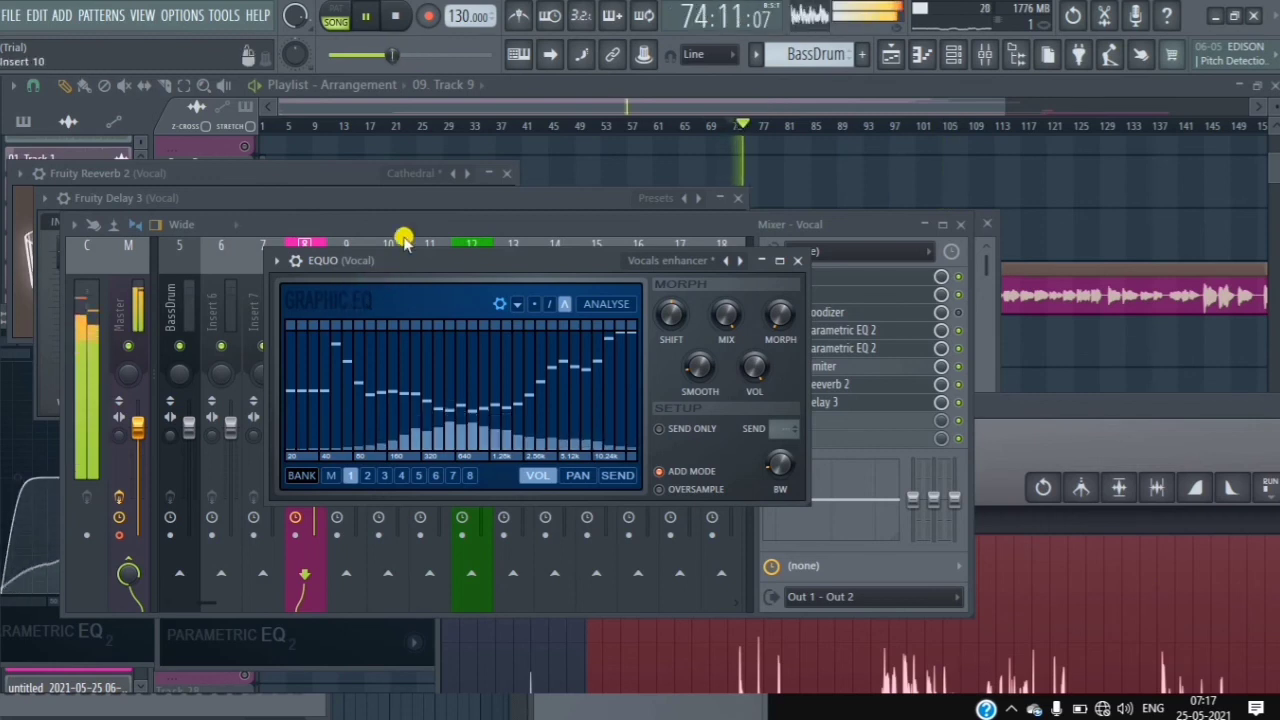
# - Set EQUO's output volume to 75% while auditioning the vocal, pause playback and close EQUO
pyautogui.click(366, 16)
pyautogui.moveTo(745, 372); pyautogui.dragTo(761, 434)
pyautogui.click(362, 16)
pyautogui.moveTo(757, 366); pyautogui.dragTo(769, 369)
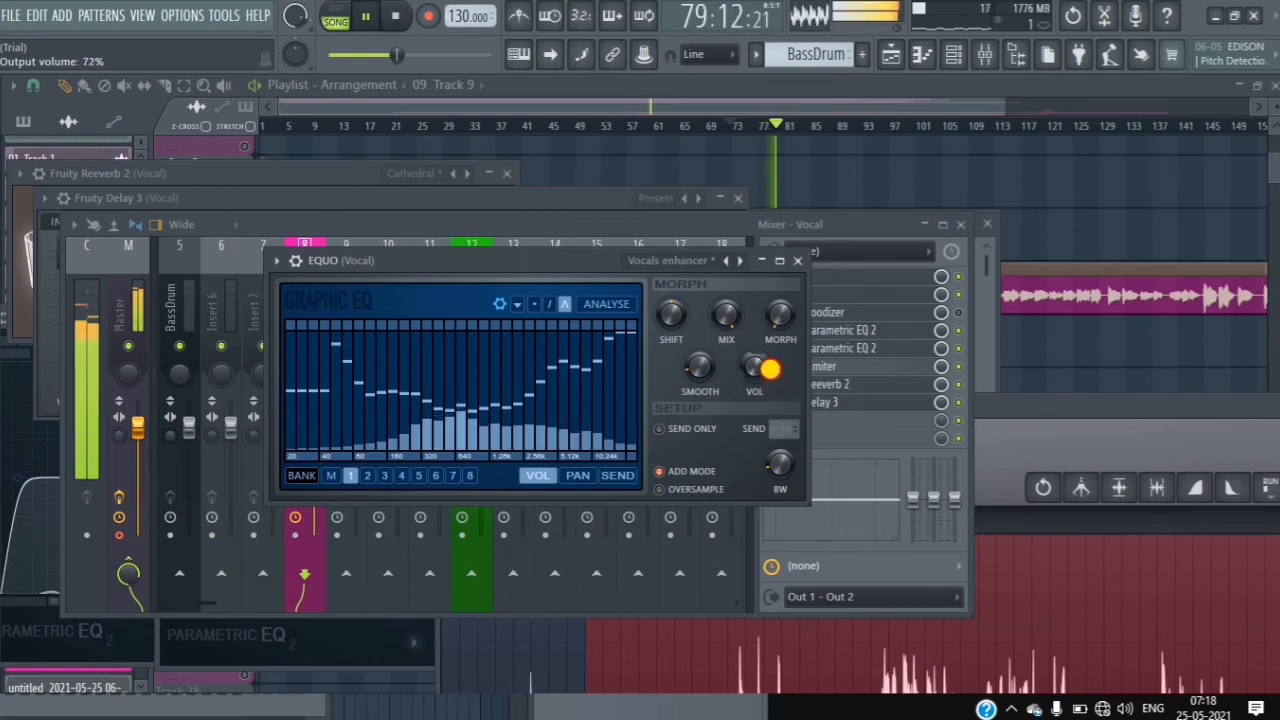
pyautogui.moveTo(770, 370); pyautogui.dragTo(760, 366)
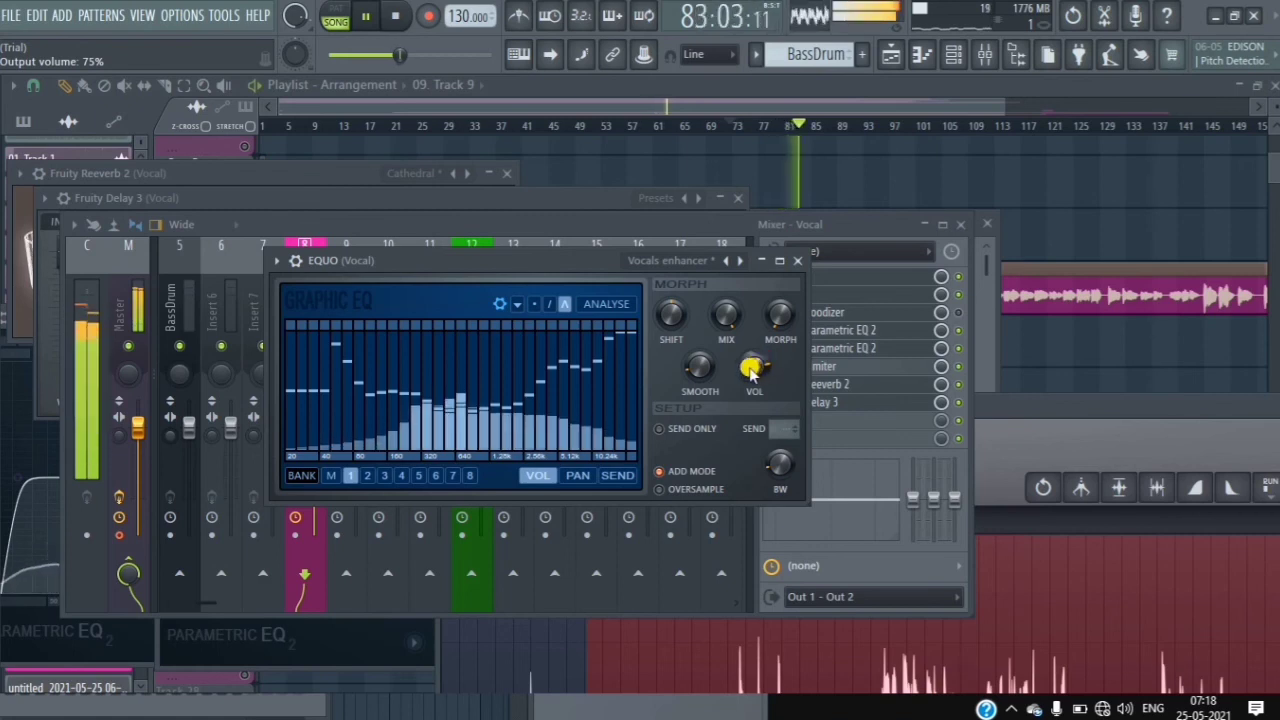
pyautogui.press('space')
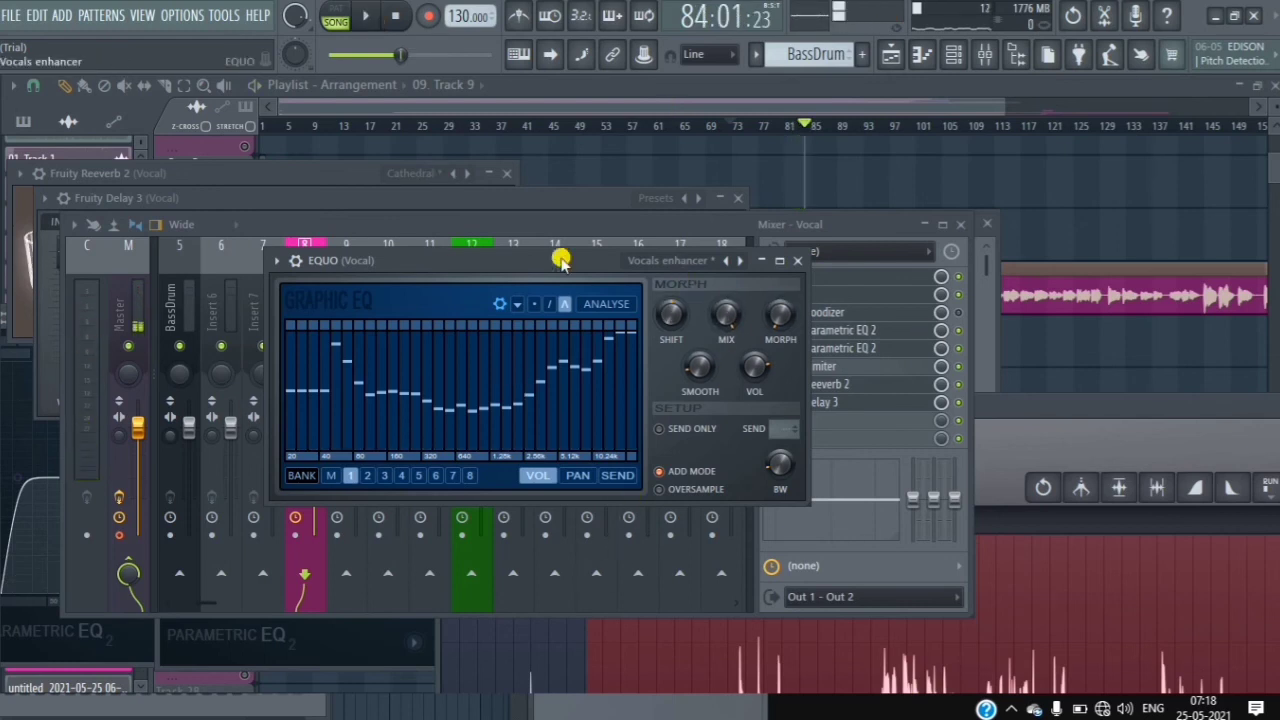
pyautogui.moveTo(563, 260); pyautogui.dragTo(407, 357)
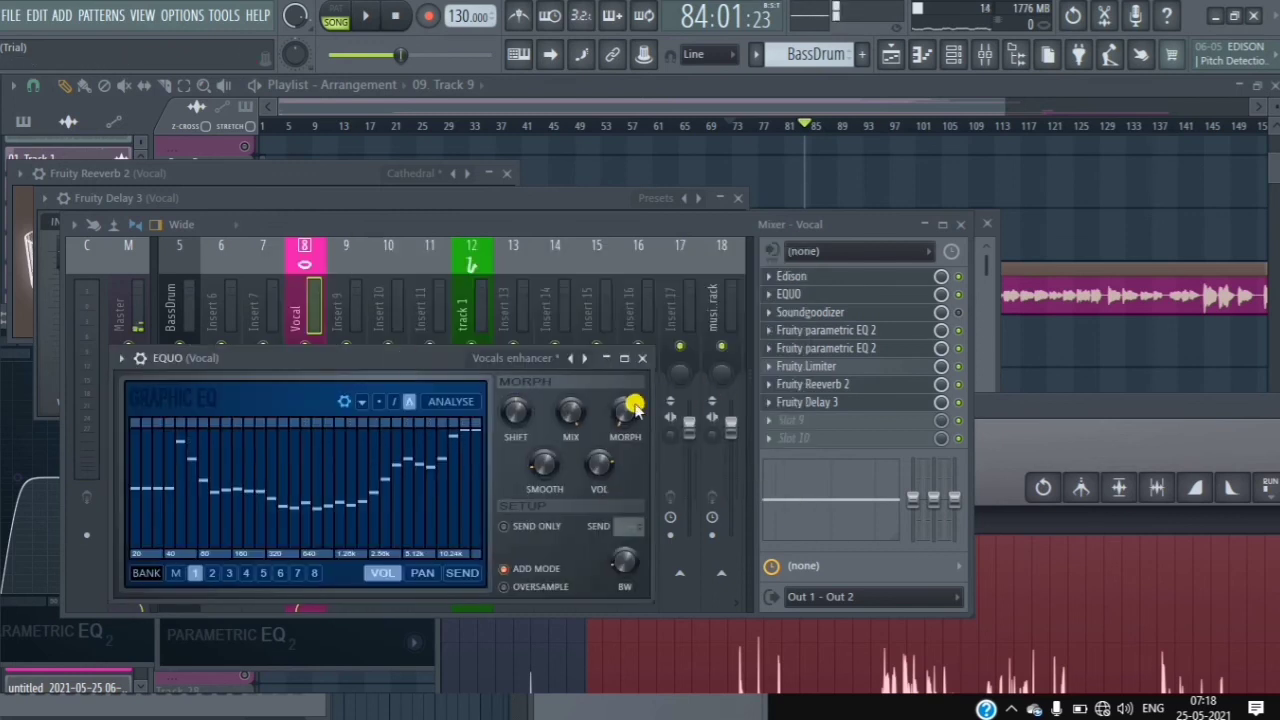
pyautogui.click(641, 358)
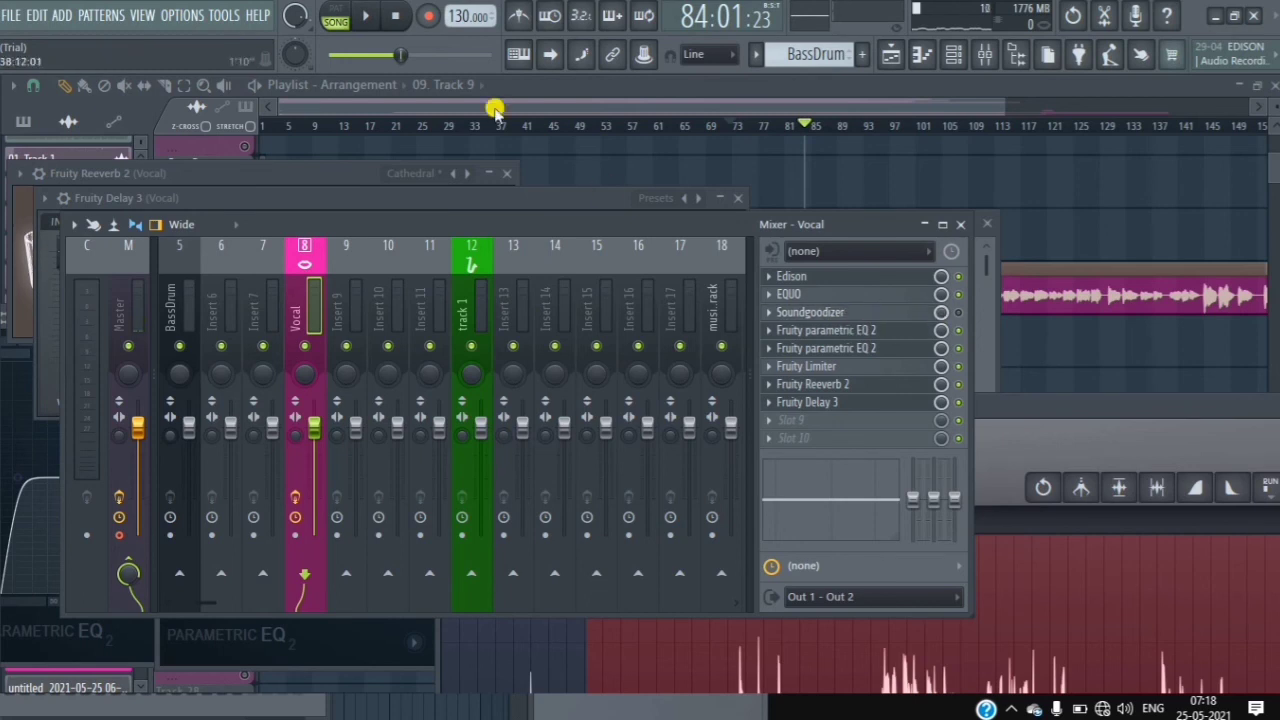
# - Enable Soundgoodizer on the Vocal track during playback and raise its amount almost to maximum
pyautogui.click(366, 15)
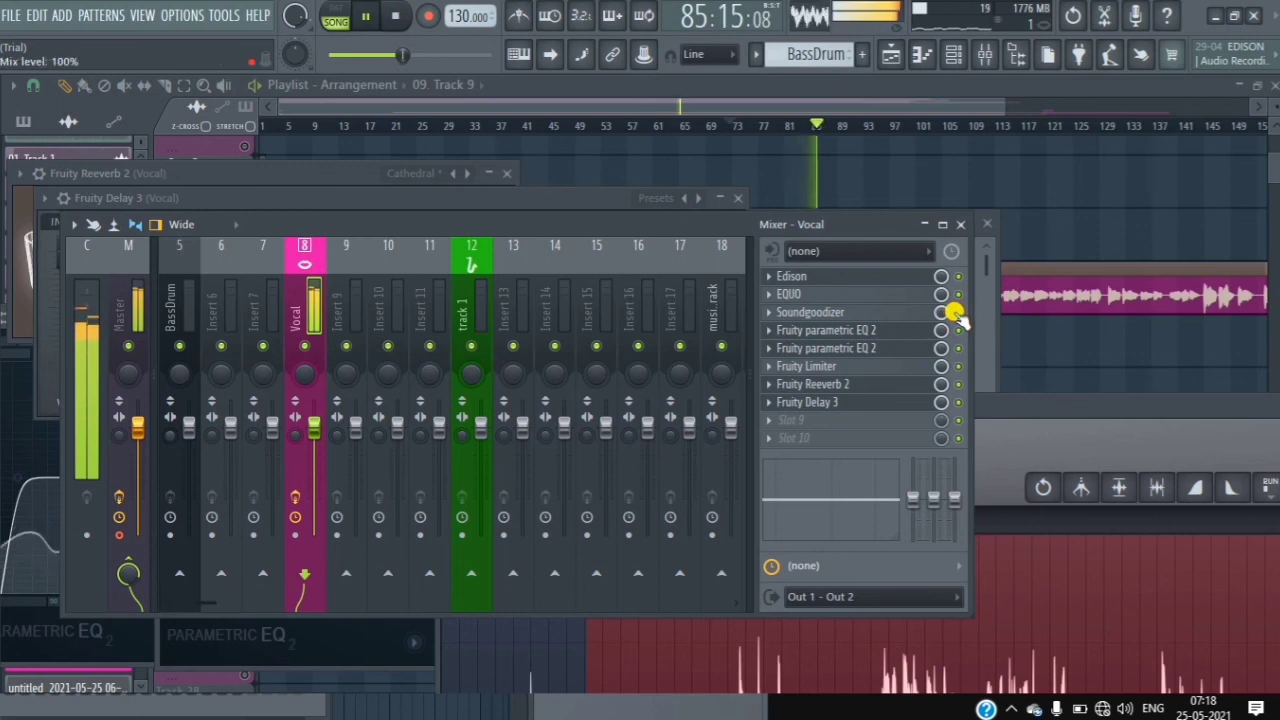
pyautogui.click(845, 313)
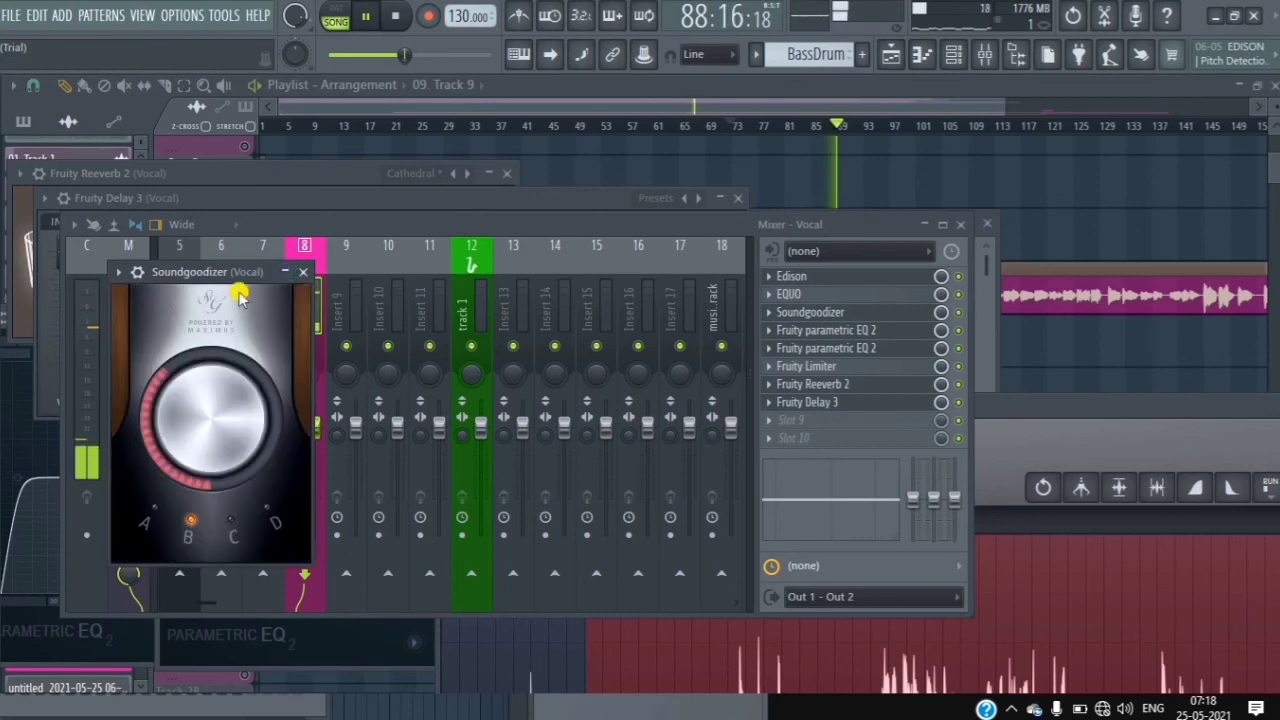
pyautogui.moveTo(157, 454); pyautogui.dragTo(277, 185)
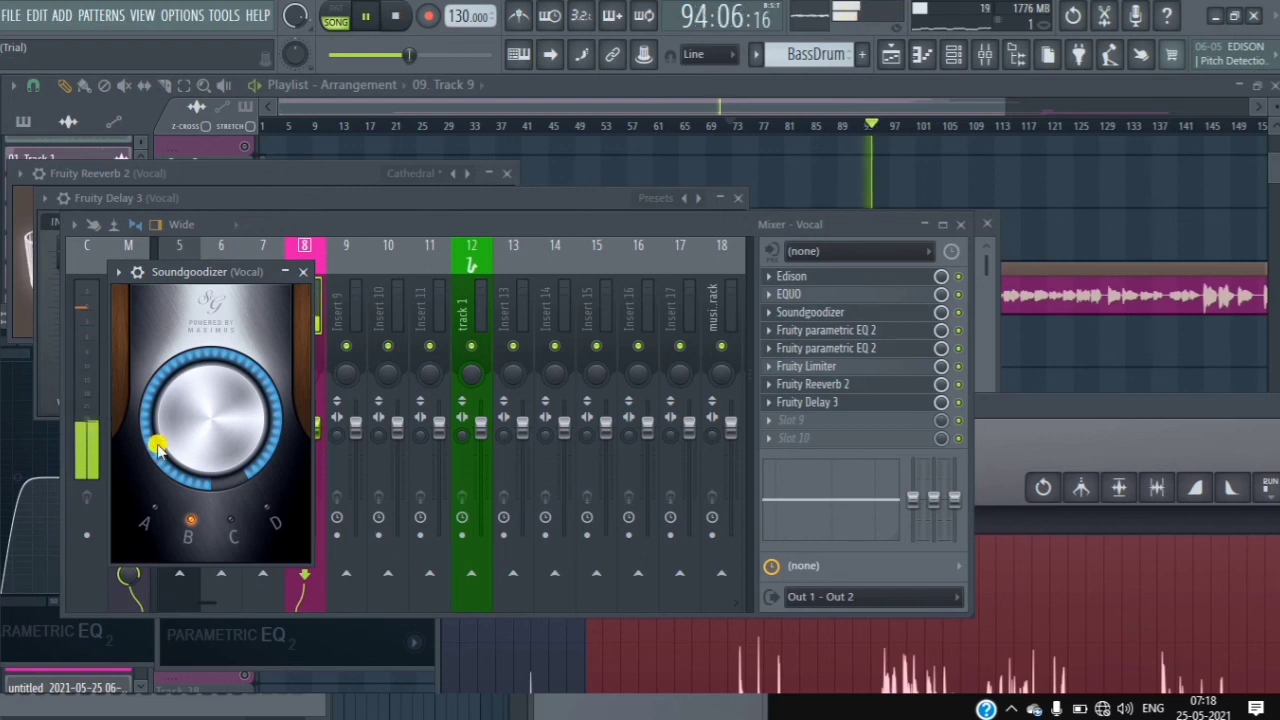
# - Compare Soundgoodizer's modes D, C and B on the vocal, keep mode B, close it and pause playback
pyautogui.click(274, 520)
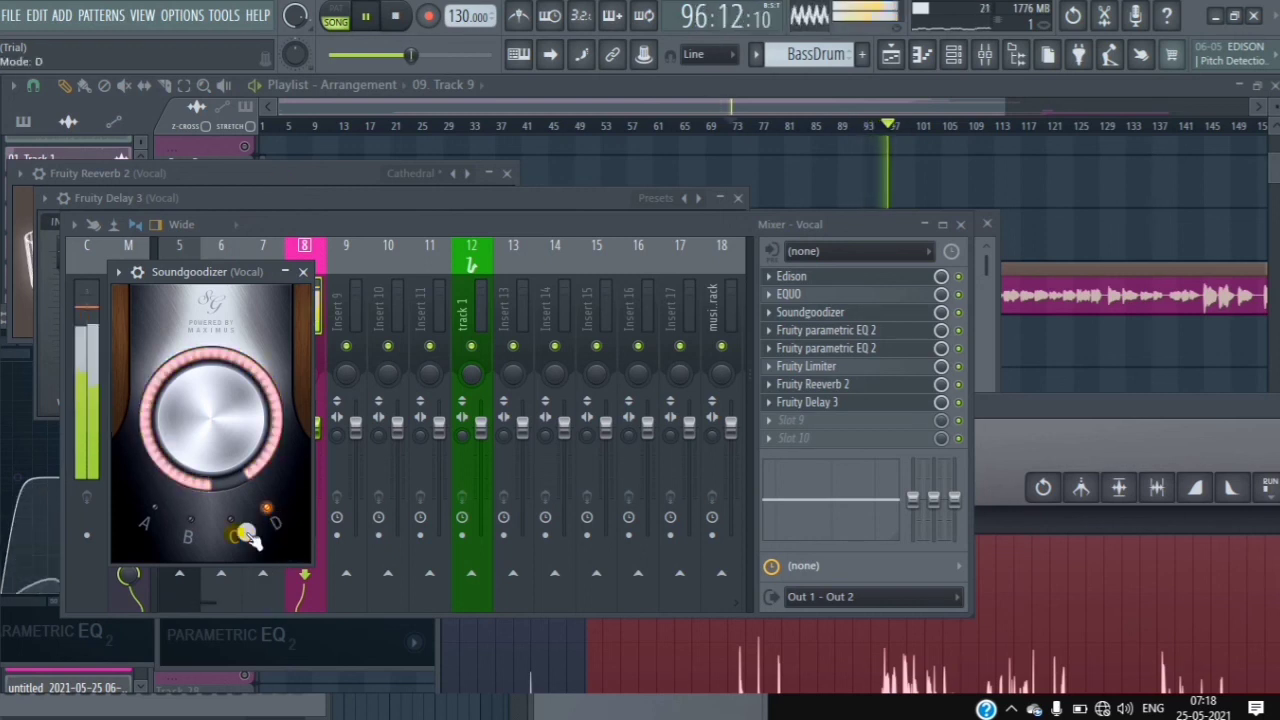
pyautogui.click(230, 528)
pyautogui.click(193, 532)
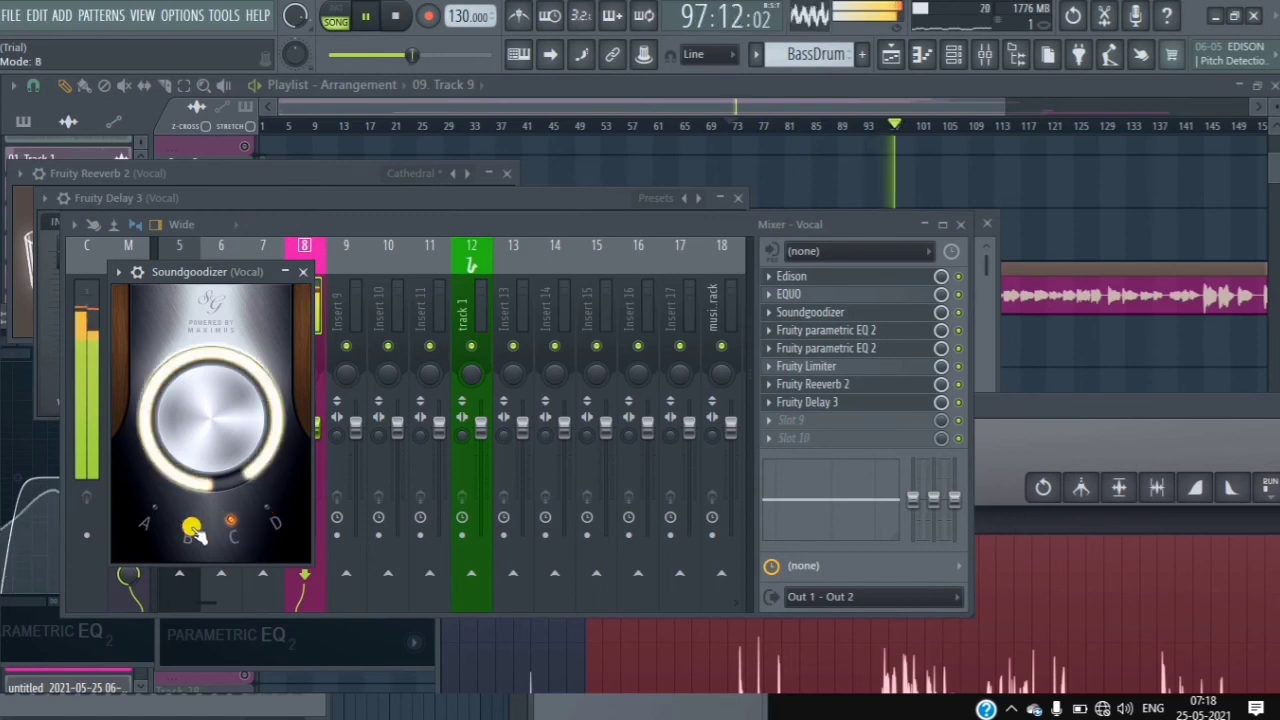
pyautogui.click(276, 528)
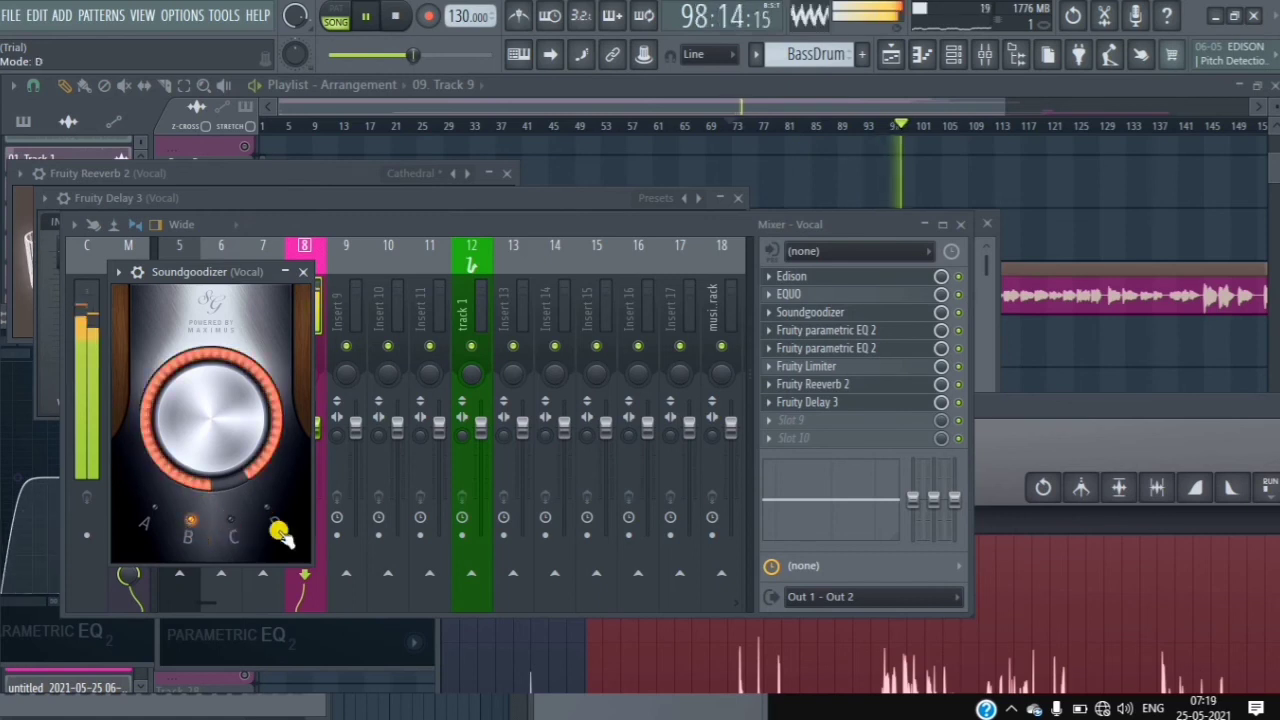
pyautogui.click(277, 530)
pyautogui.click(190, 530)
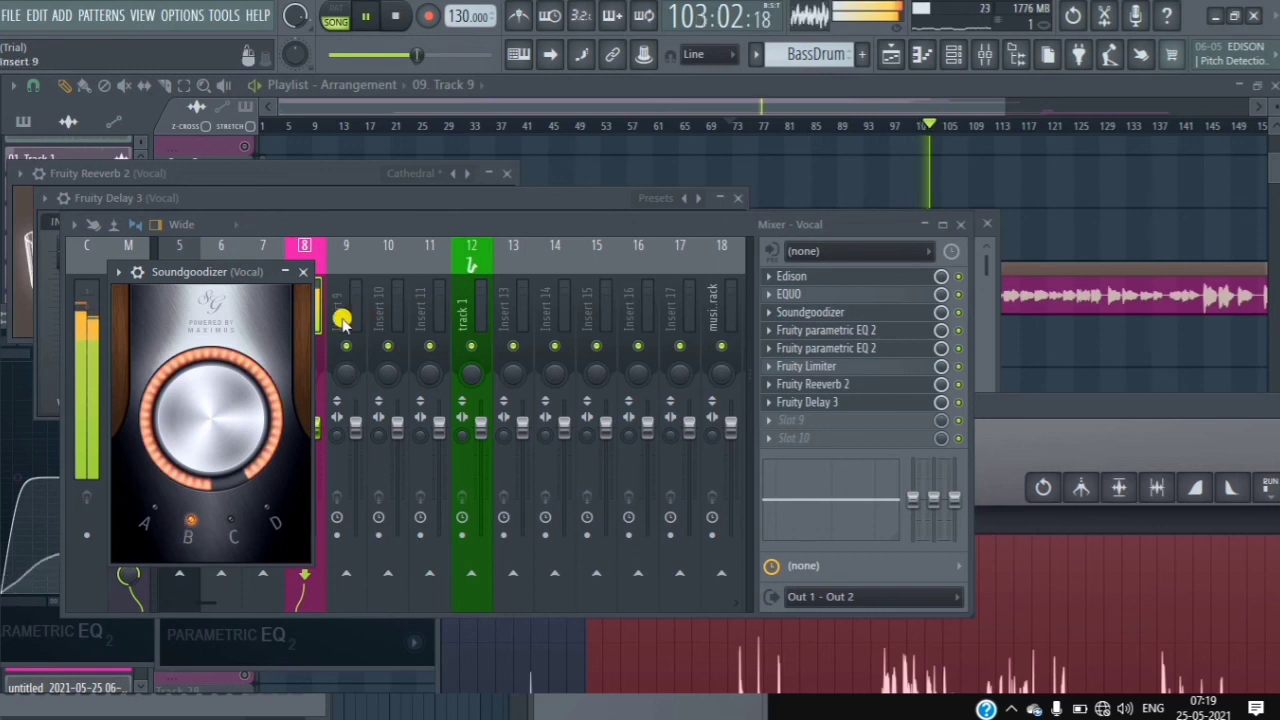
pyautogui.click(304, 276)
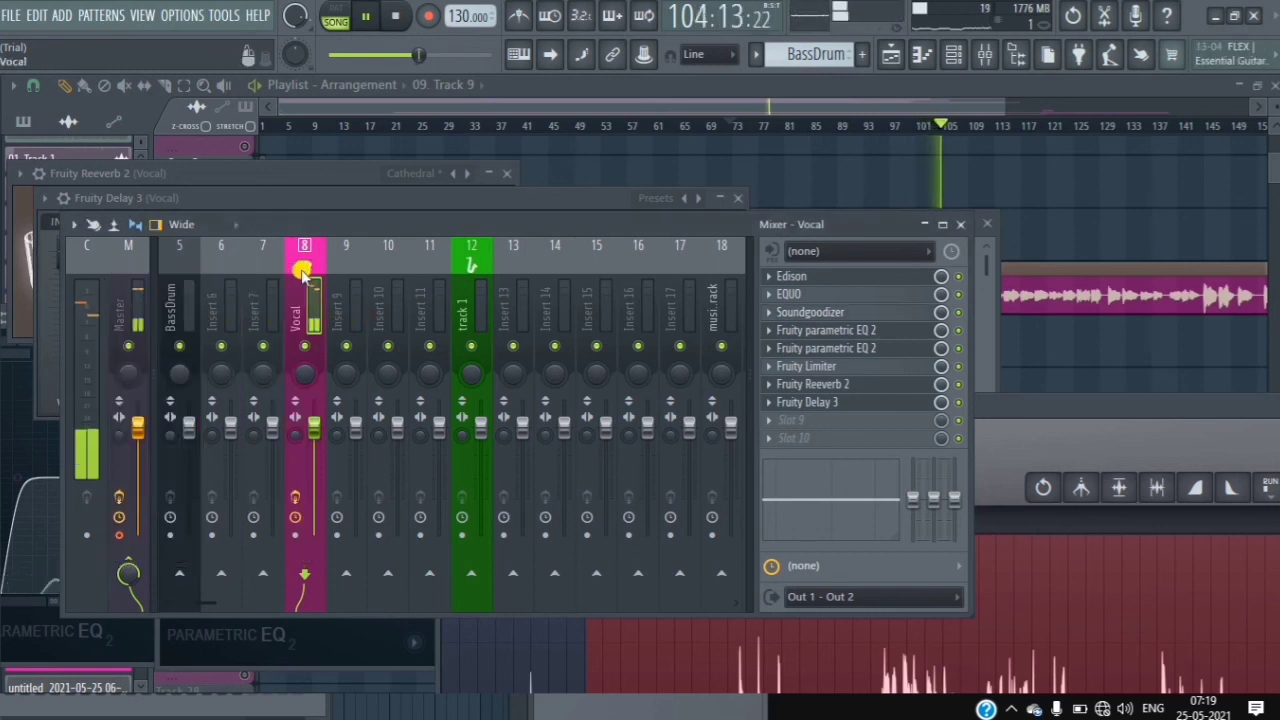
pyautogui.click(360, 20)
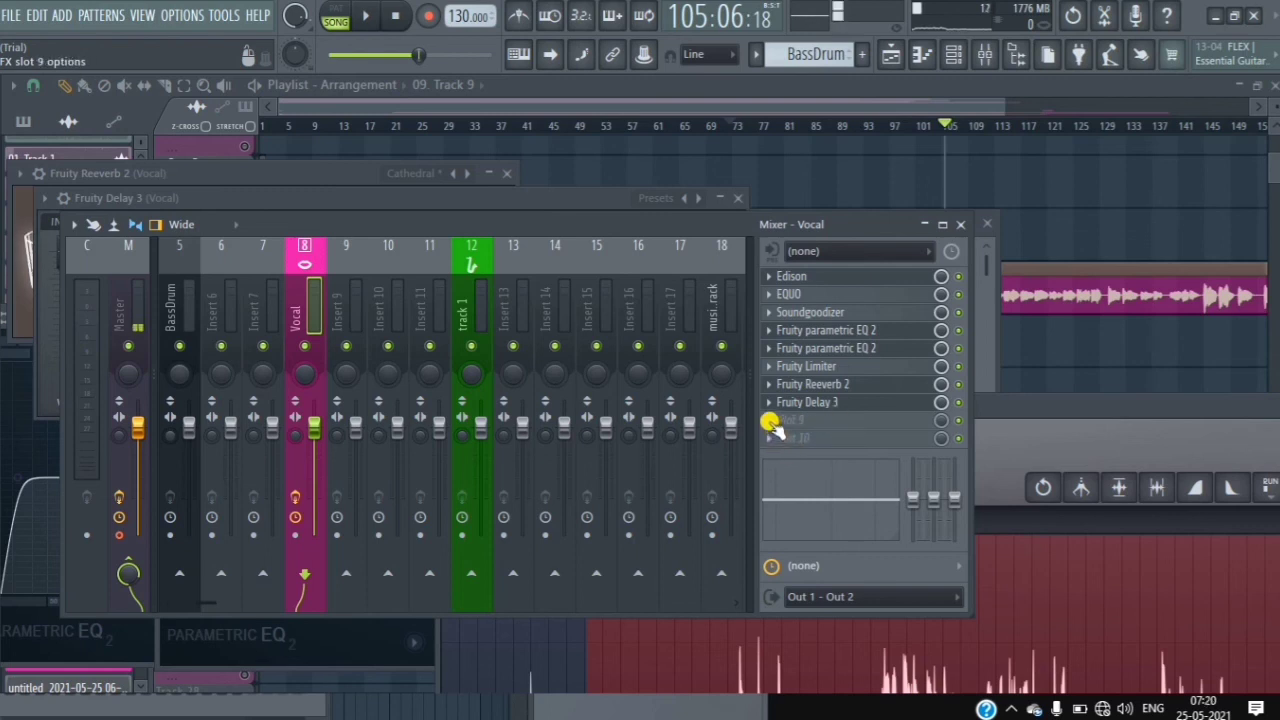
# - Load Fruity Multiband Compressor in slot 9 of the Vocal track with the Bass boost preset and audition it
pyautogui.click(772, 424)
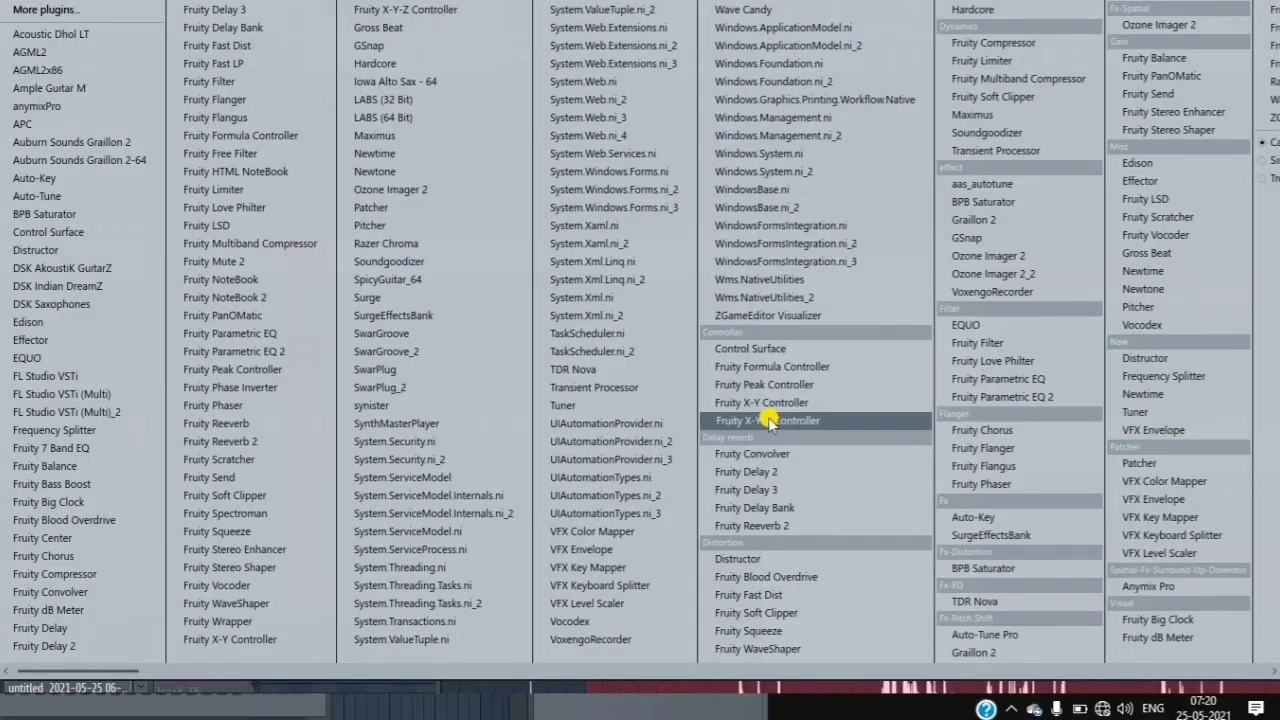
pyautogui.click(1026, 80)
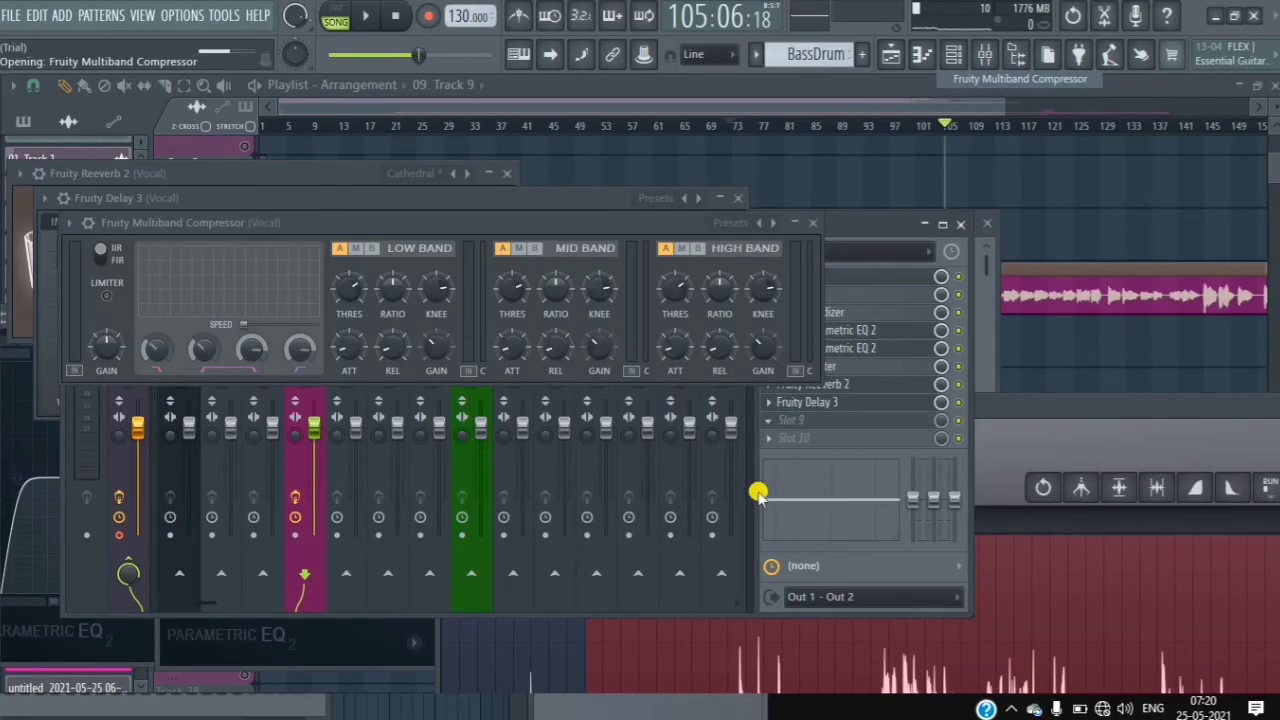
pyautogui.click(729, 221)
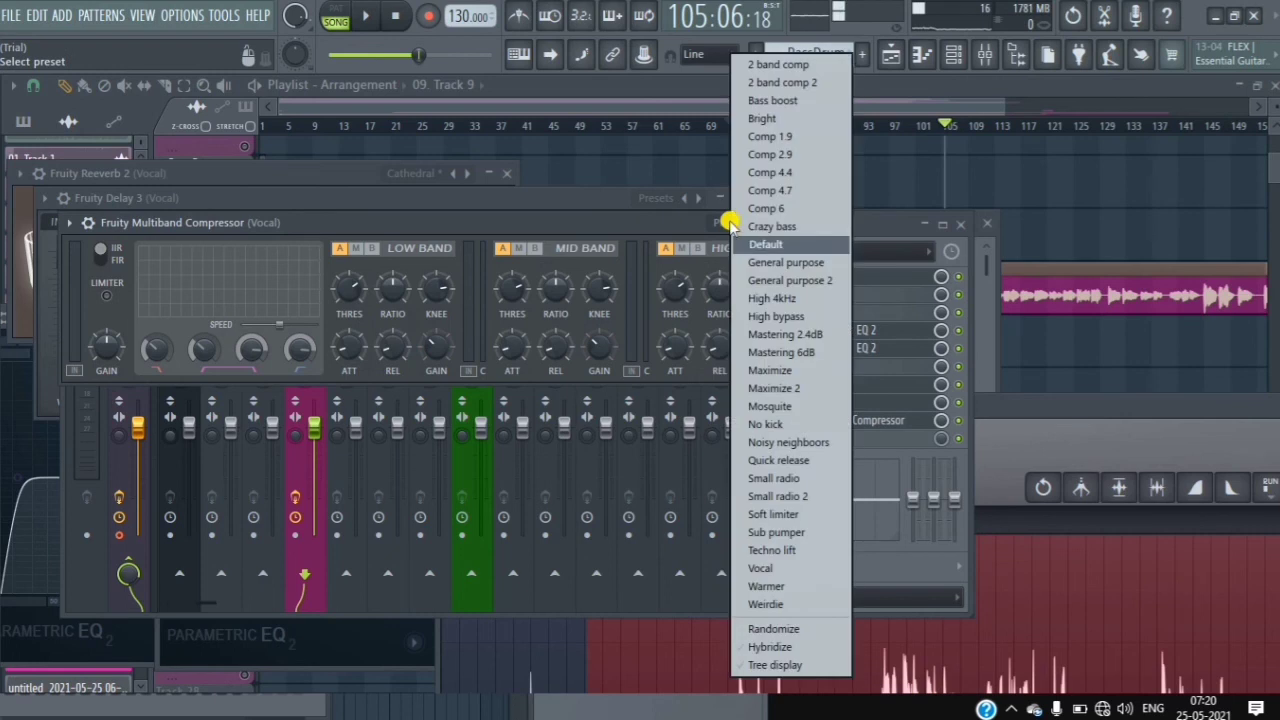
pyautogui.click(777, 100)
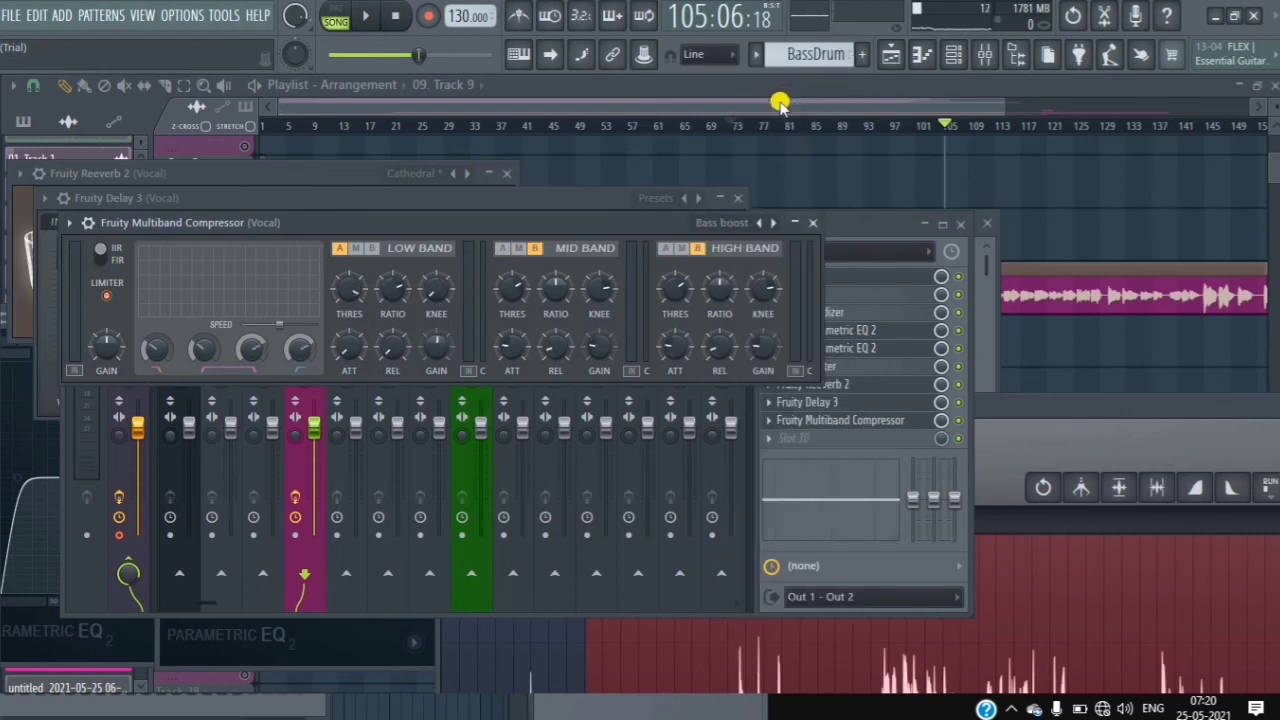
pyautogui.click(358, 18)
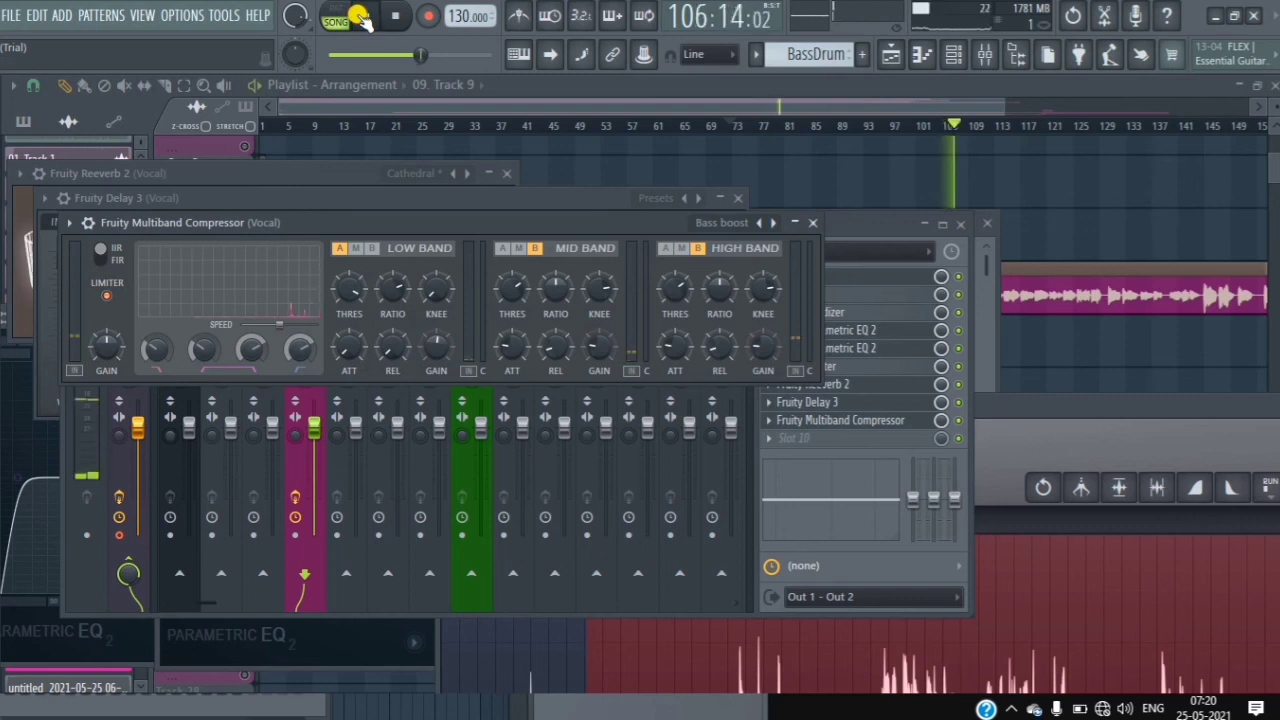
# - Replay the vocal from about bar 69 and adjust the compressor's crossover frequencies, setting the high one to about 946 Hz
pyautogui.moveTo(422, 56); pyautogui.dragTo(386, 55)
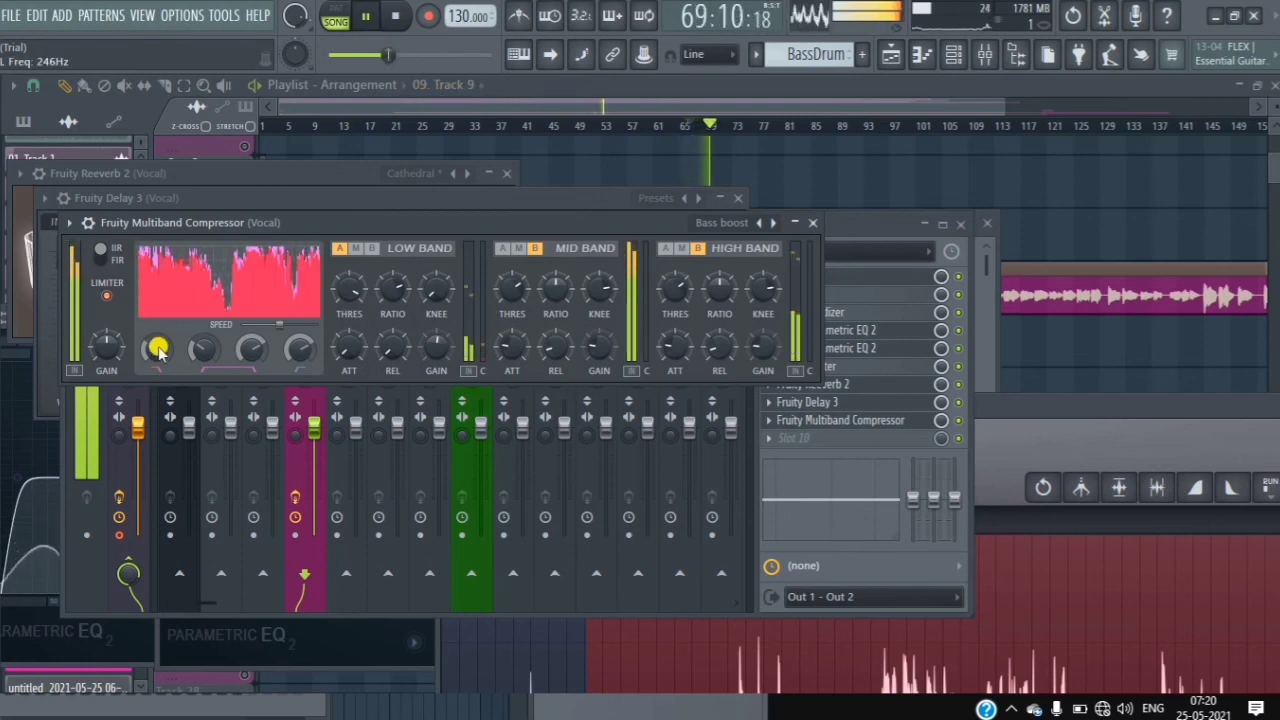
pyautogui.moveTo(158, 349); pyautogui.dragTo(276, 389)
pyautogui.moveTo(298, 346); pyautogui.dragTo(337, 444)
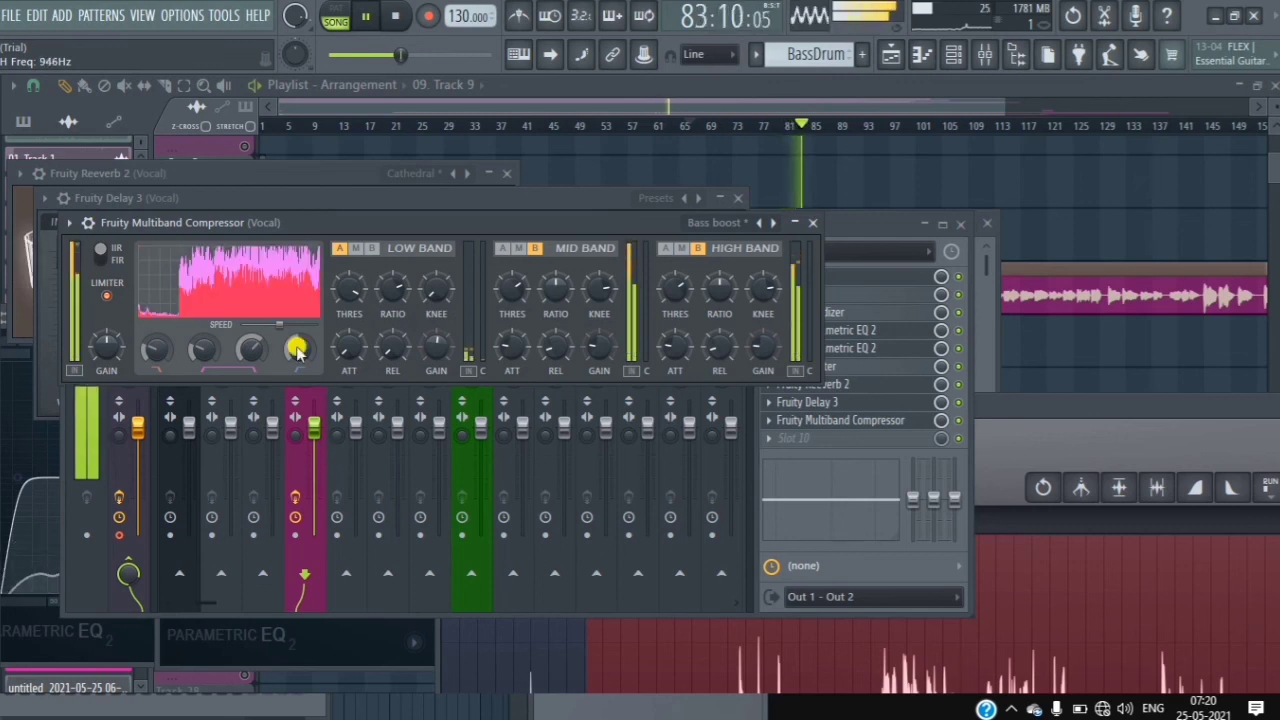
pyautogui.moveTo(198, 350); pyautogui.dragTo(197, 347)
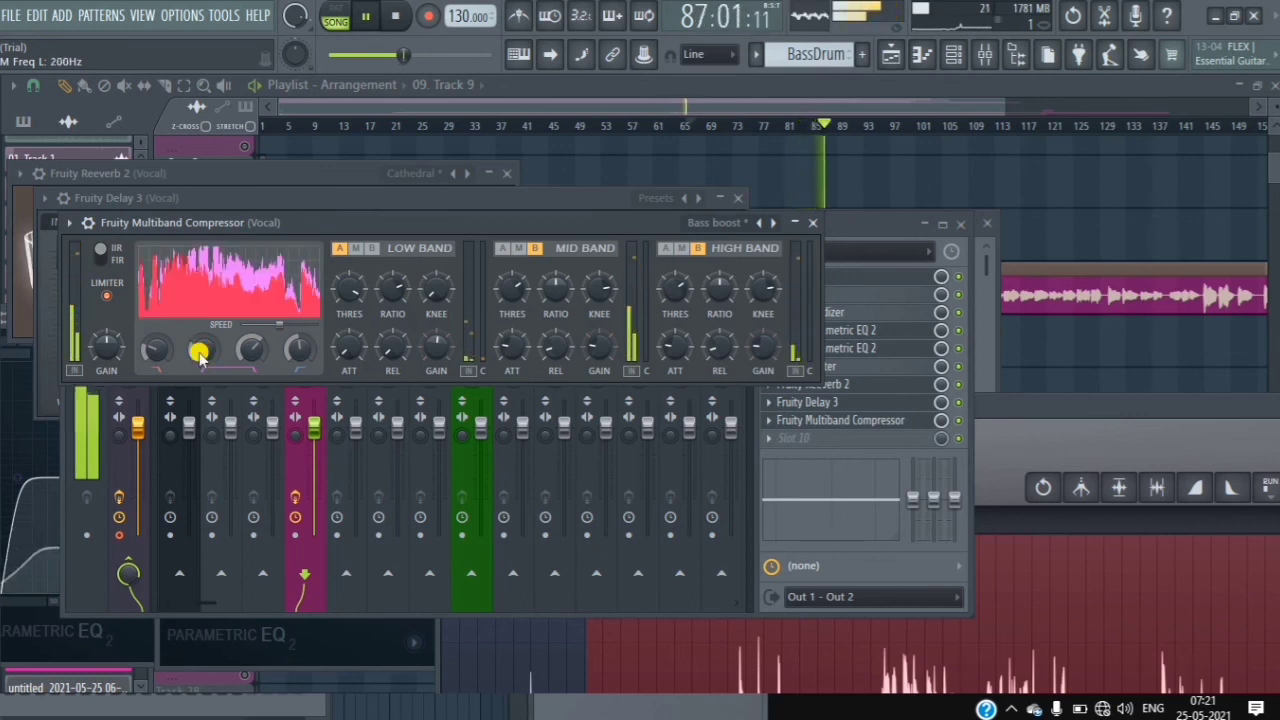
# - Adjust the multiband compressor's low band during playback, changing its threshold, lowering the ratio and raising the knee
pyautogui.moveTo(347, 296); pyautogui.dragTo(427, 379)
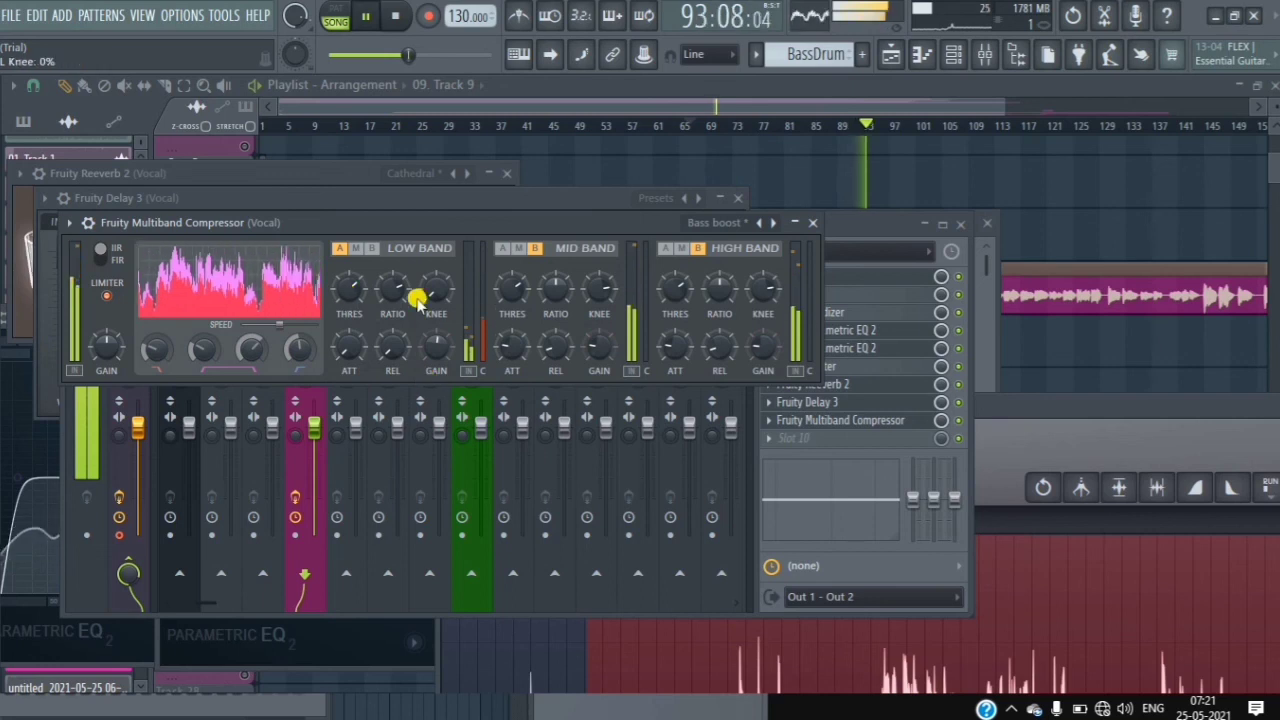
pyautogui.moveTo(414, 307); pyautogui.dragTo(455, 413)
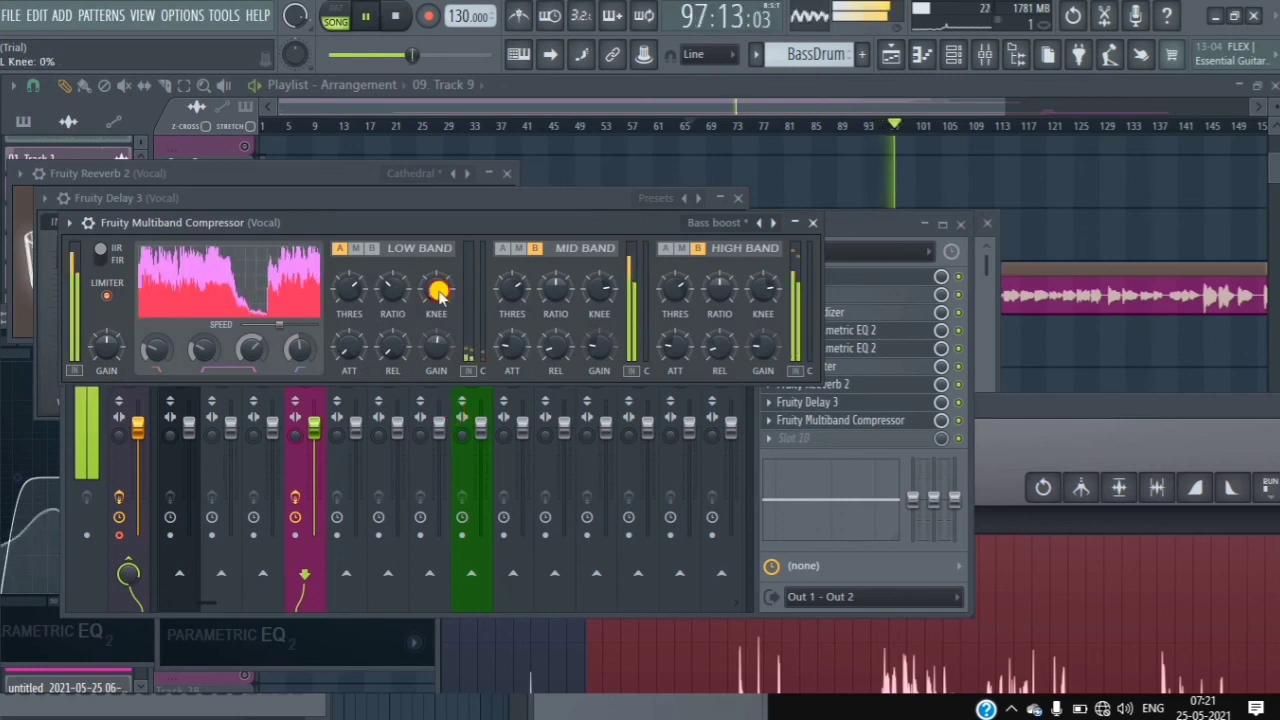
pyautogui.moveTo(431, 287); pyautogui.dragTo(409, 197)
# - Lower the high band's threshold, knee and ratio in the multiband compressor while replaying the vocal
pyautogui.moveTo(674, 297); pyautogui.dragTo(762, 387)
pyautogui.moveTo(415, 57); pyautogui.dragTo(391, 57)
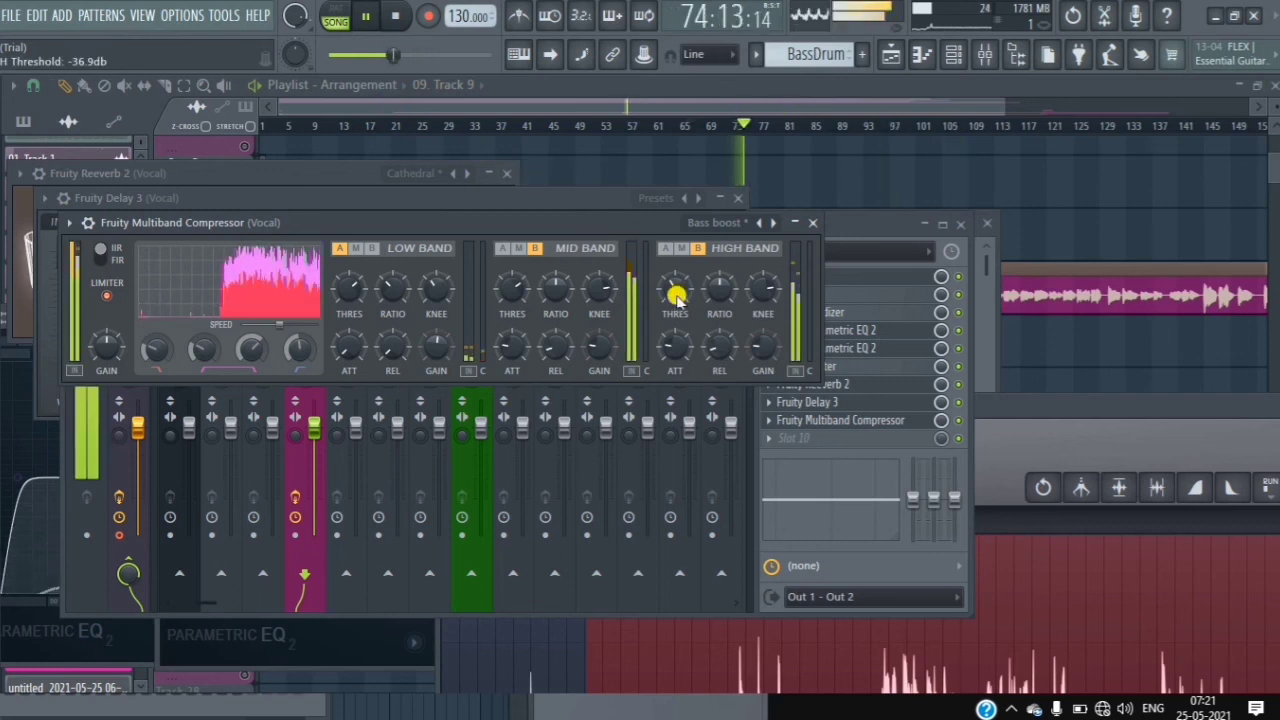
pyautogui.moveTo(676, 292)
pyautogui.mouseDown()
pyautogui.moveTo(704, 342)
pyautogui.moveTo(689, 343)
pyautogui.moveTo(672, 300)
pyautogui.mouseUp()
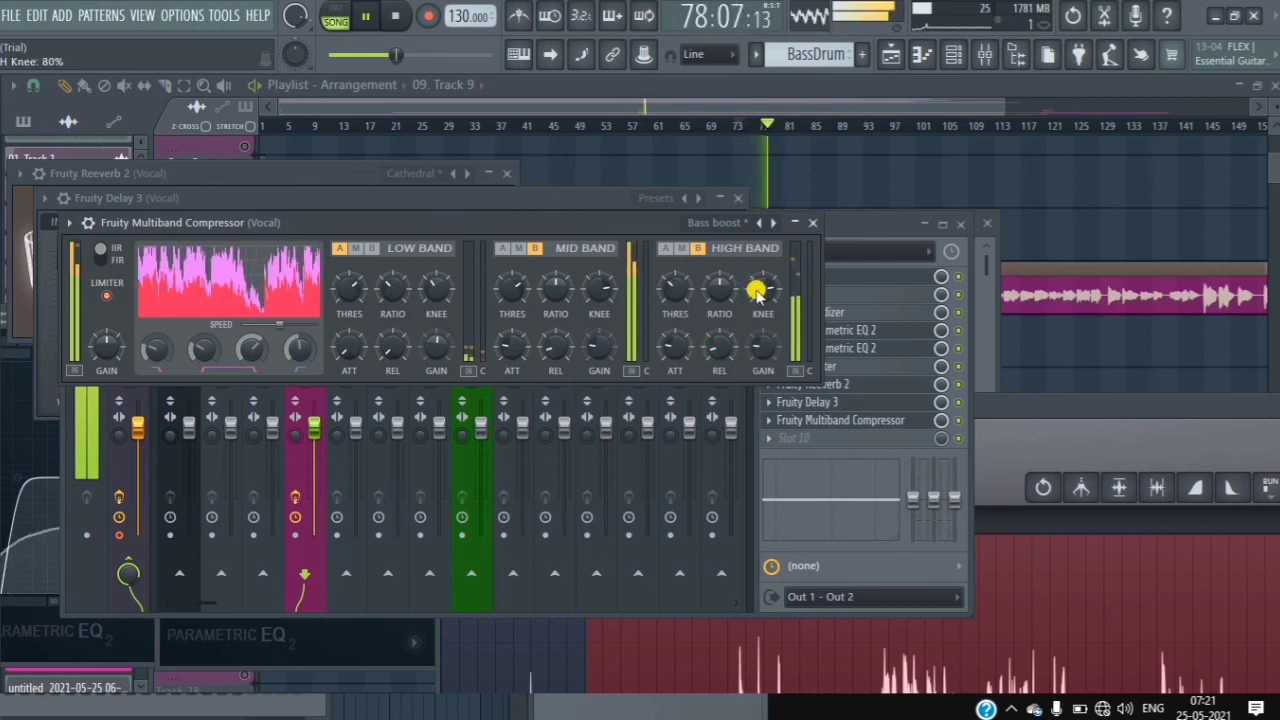
pyautogui.moveTo(757, 290); pyautogui.dragTo(771, 306)
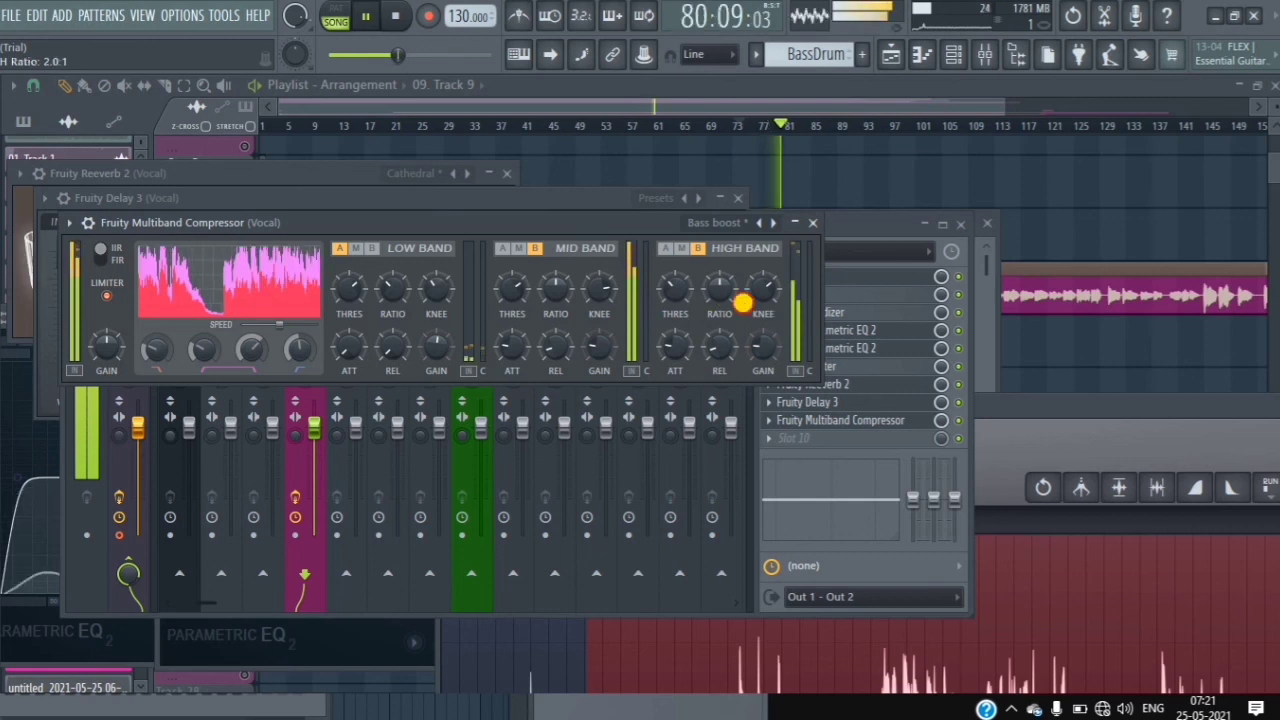
pyautogui.moveTo(742, 304); pyautogui.dragTo(751, 346)
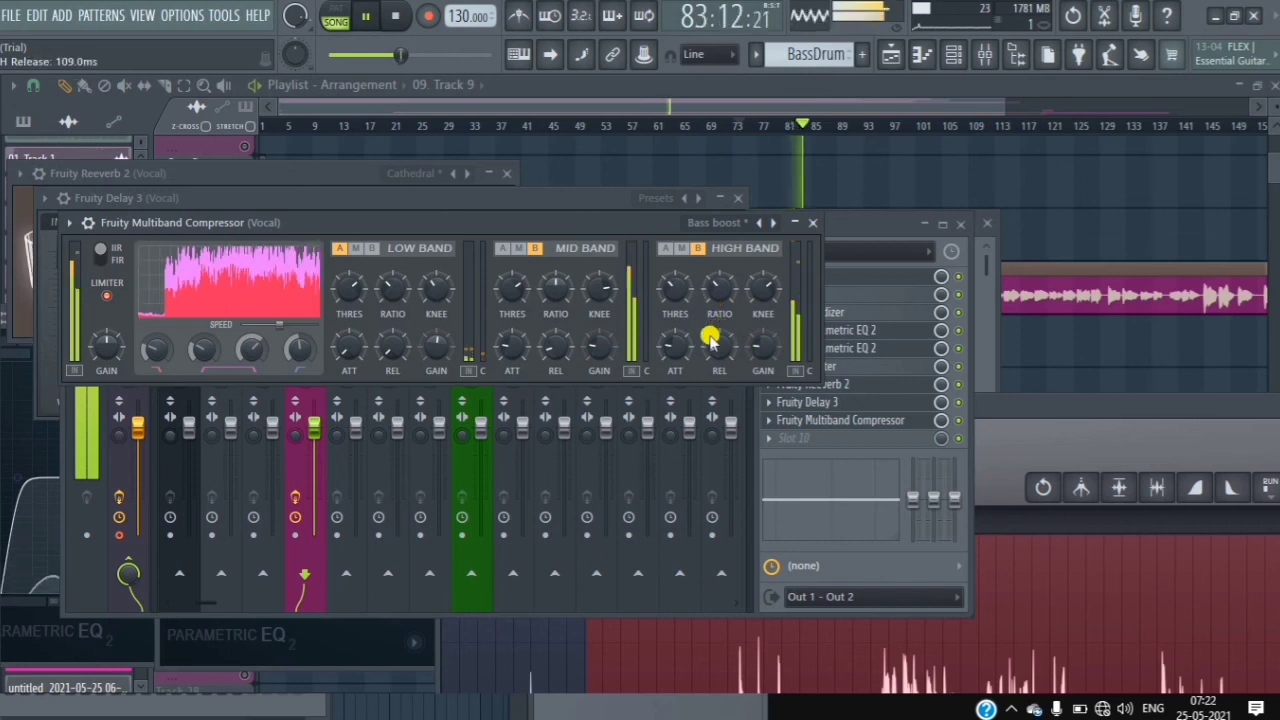
pyautogui.moveTo(706, 278); pyautogui.dragTo(706, 279)
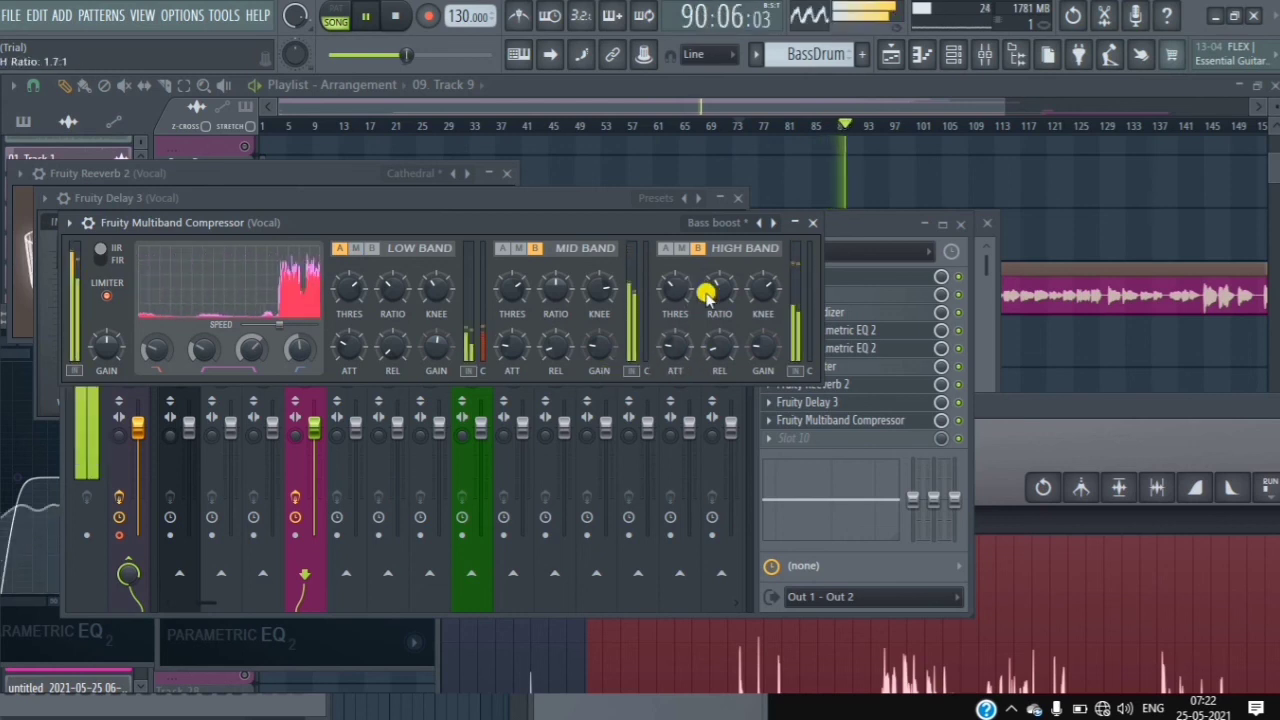
pyautogui.moveTo(716, 290); pyautogui.dragTo(697, 323)
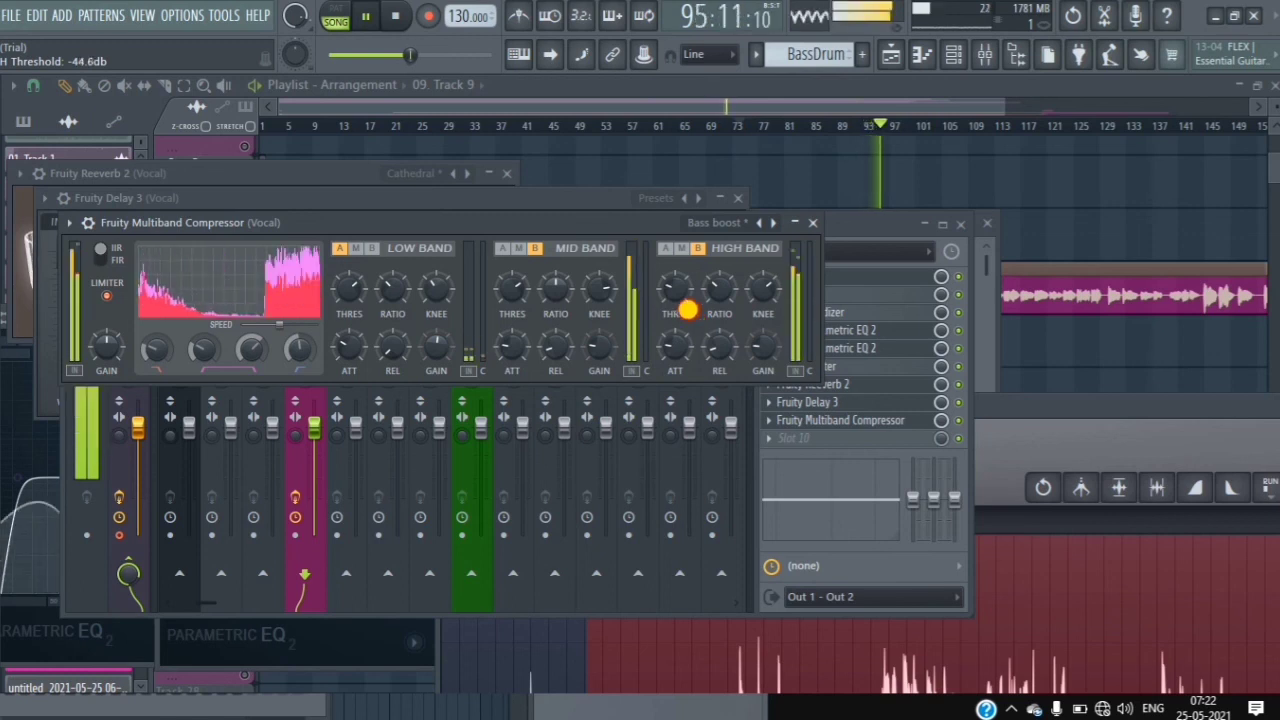
pyautogui.moveTo(694, 322); pyautogui.dragTo(677, 288)
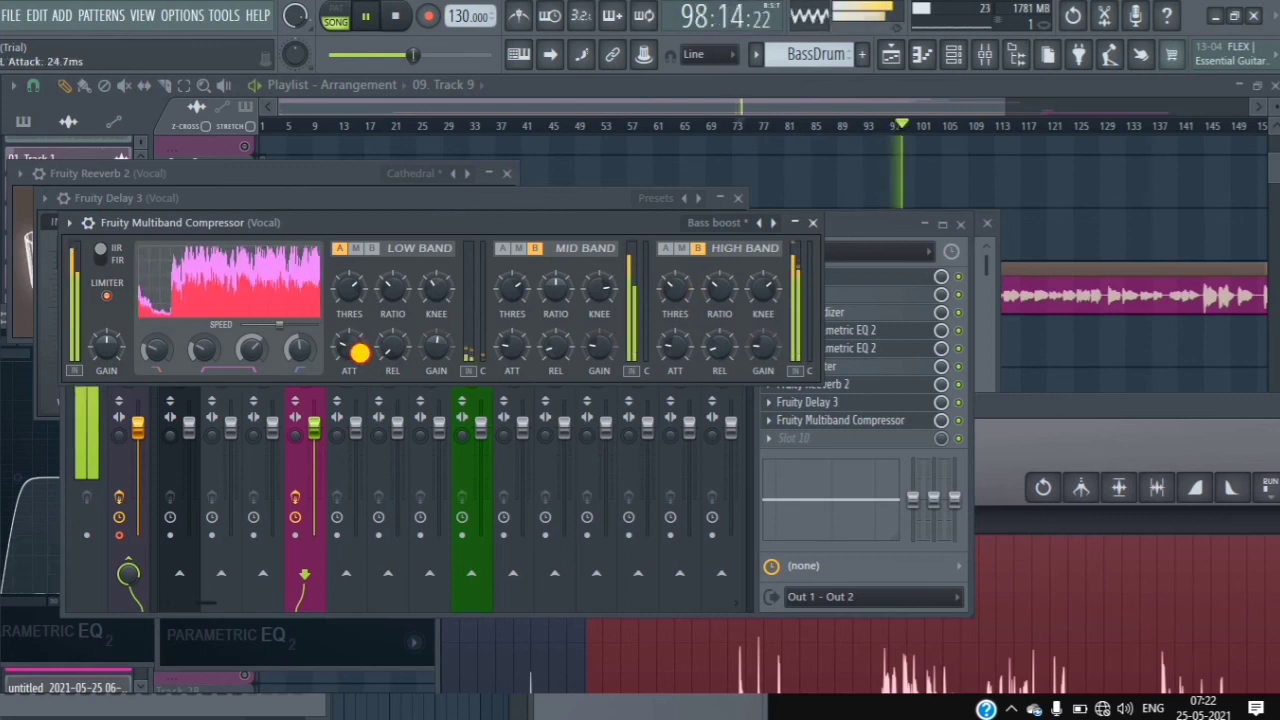
# - Set the compressor's low band attack to about 22.1 ms and replay the song from about bar 77
pyautogui.moveTo(359, 352); pyautogui.dragTo(359, 363)
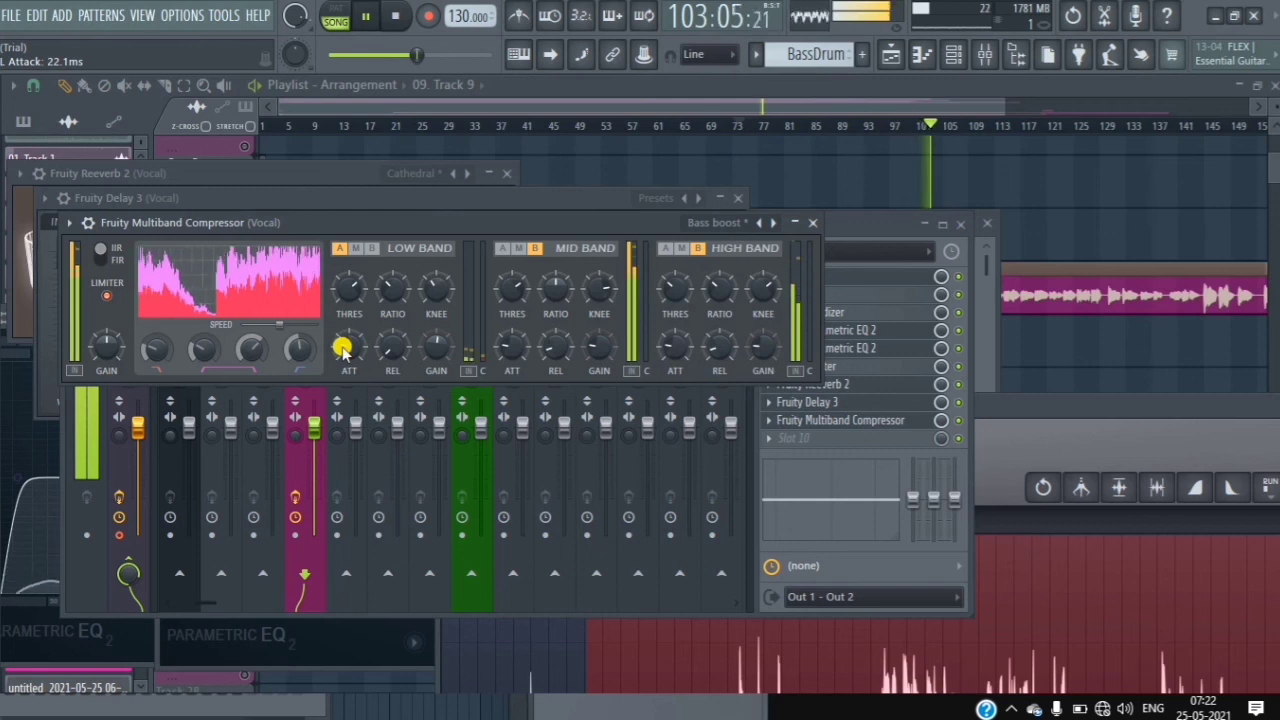
pyautogui.scroll(-3, 343, 347)
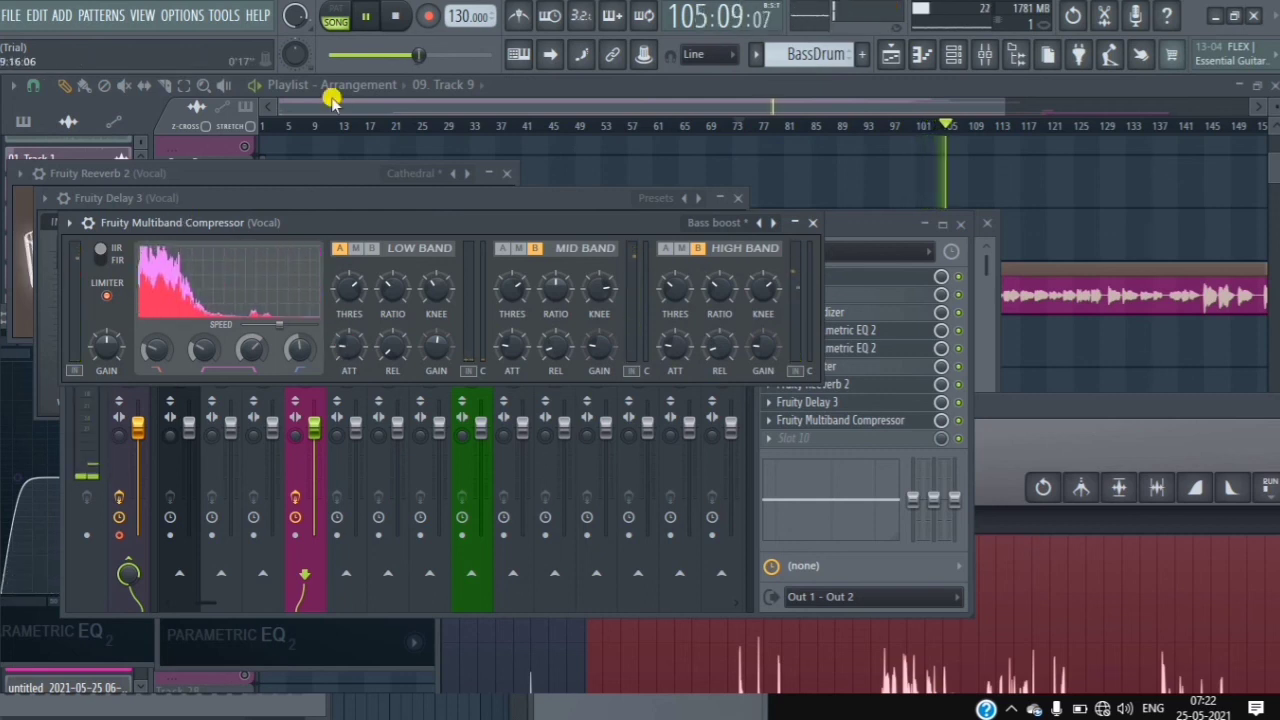
pyautogui.moveTo(413, 55); pyautogui.dragTo(392, 56)
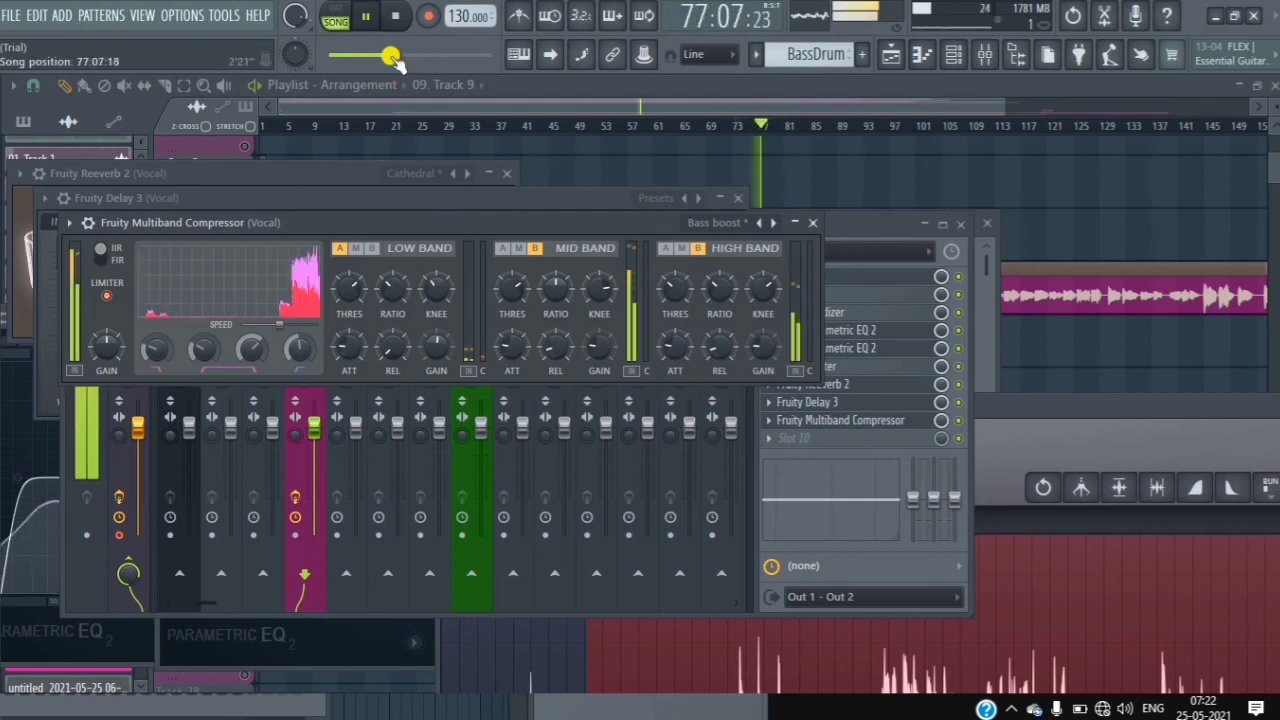
# - Pause and briefly resume playback to recheck the compressed vocal, and close Fruity Multiband Compressor
pyautogui.click(362, 18)
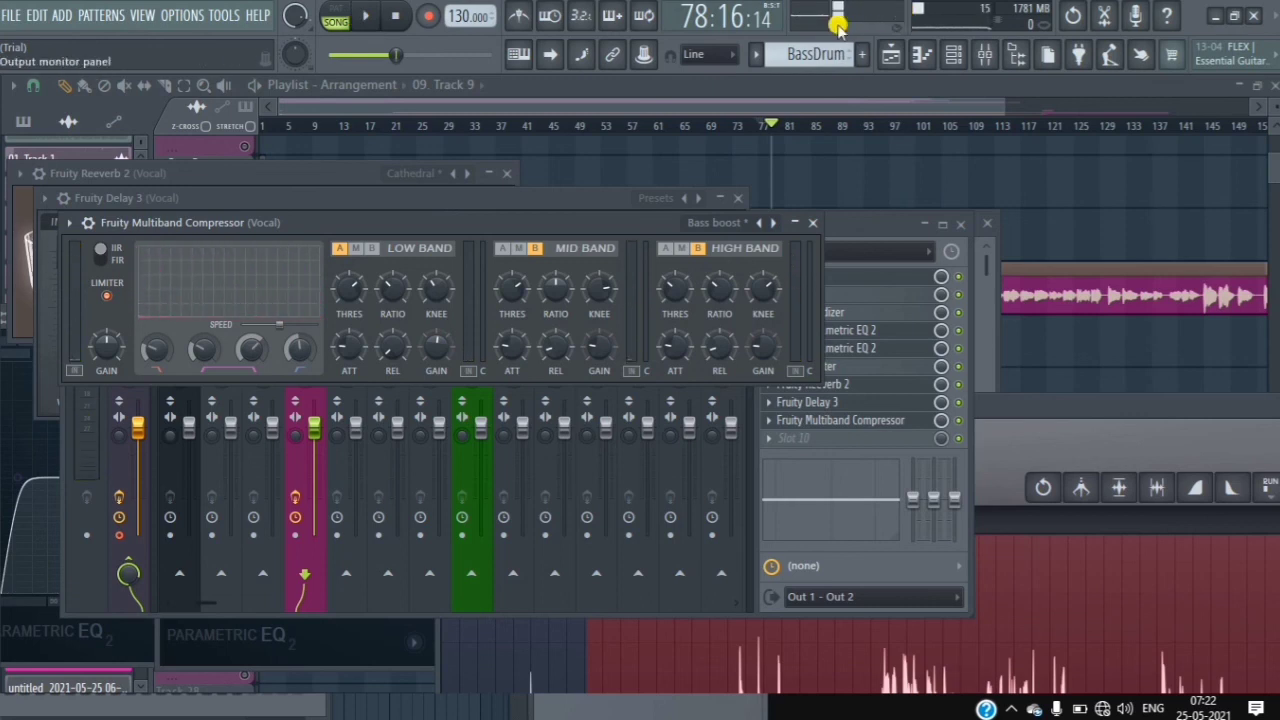
pyautogui.click(368, 20)
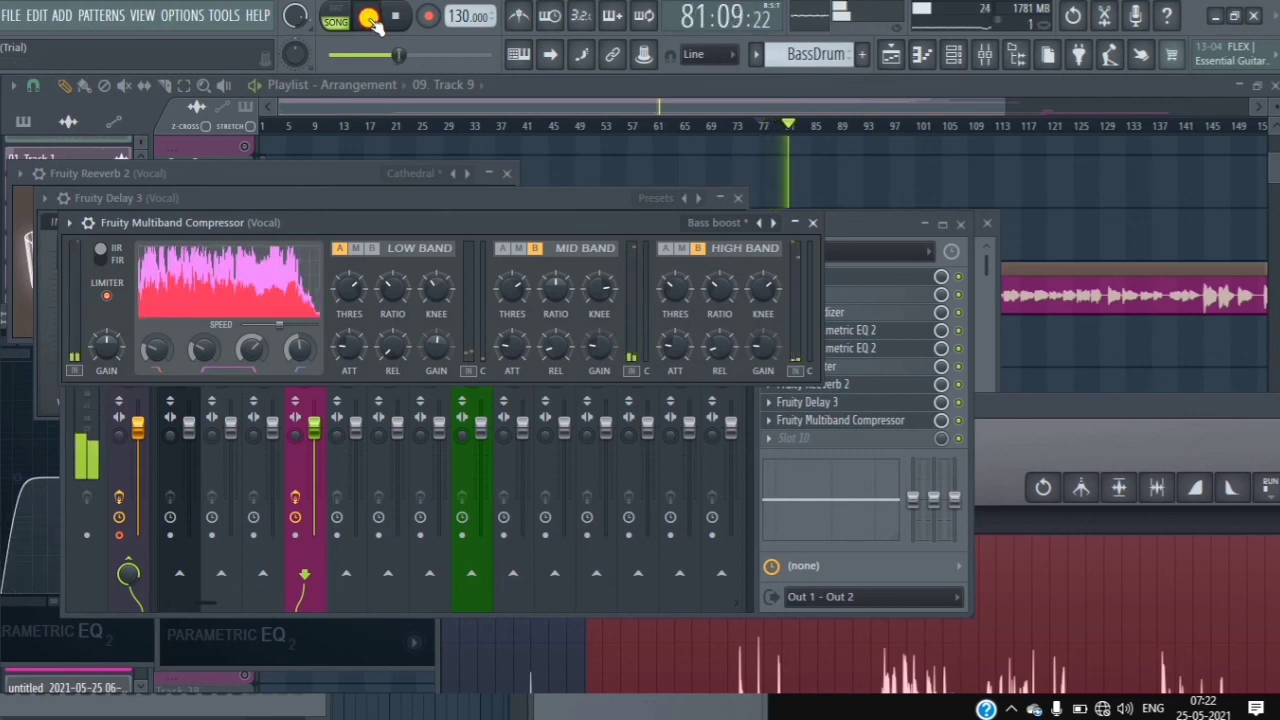
pyautogui.click(368, 20)
pyautogui.click(811, 221)
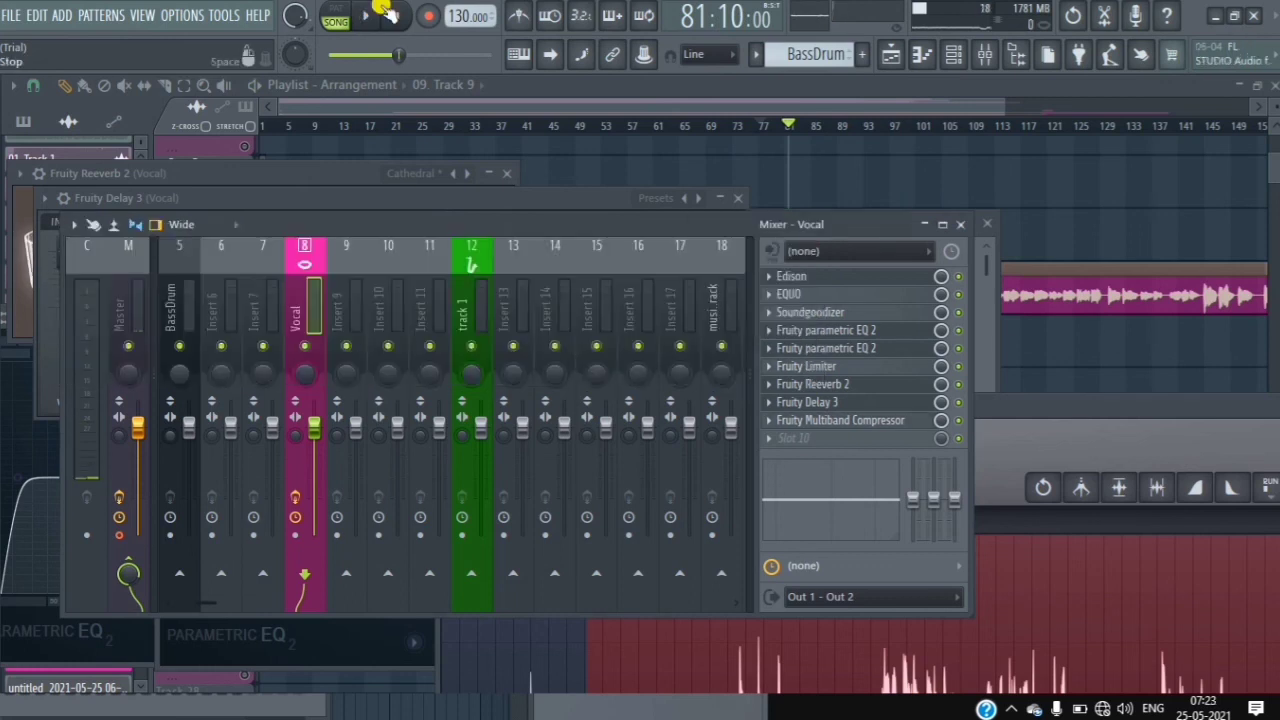
# - Load Maximus in slot 10 of the Vocal track and audition it while moving the mixer and plugin windows apart
pyautogui.click(775, 443)
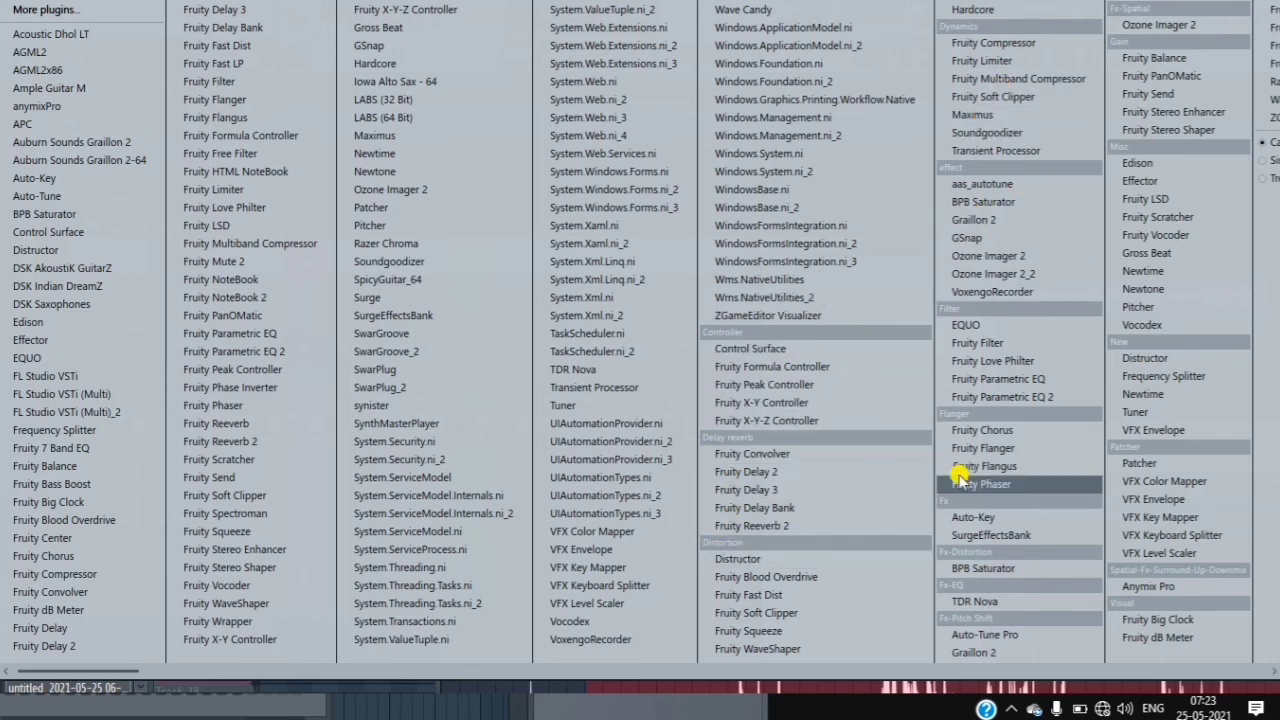
pyautogui.click(1000, 118)
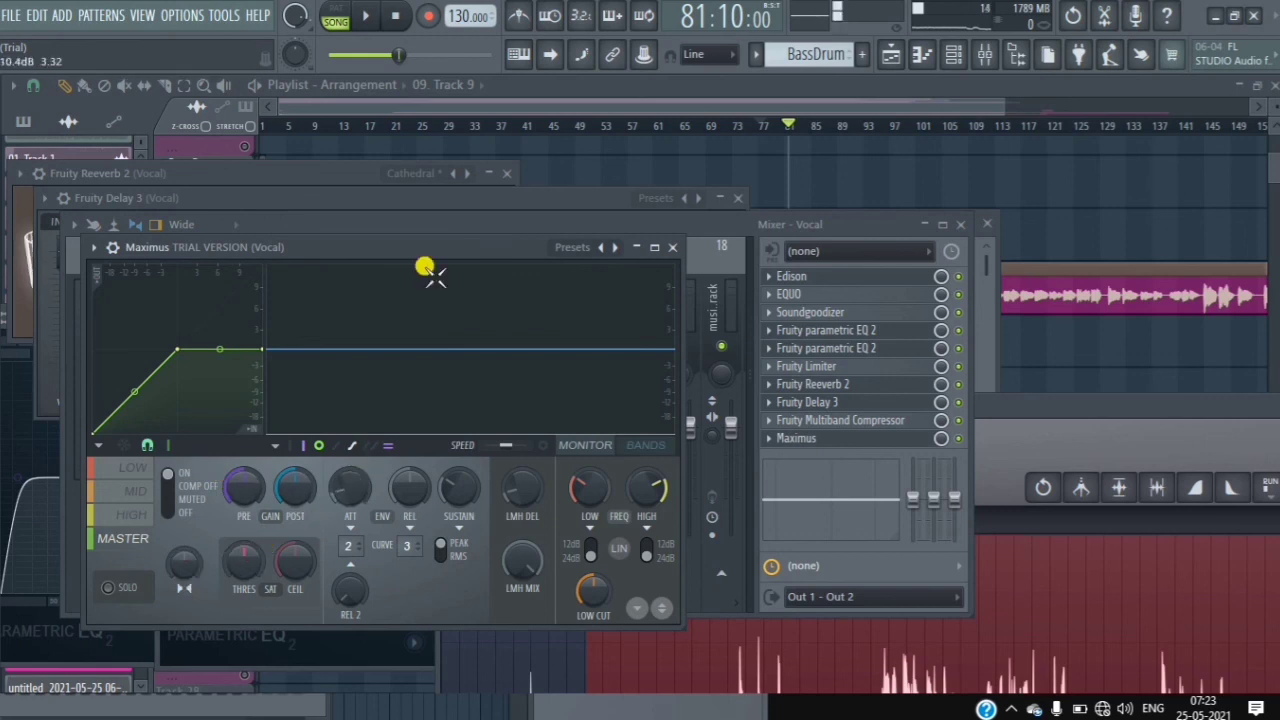
pyautogui.click(368, 12)
pyautogui.moveTo(383, 226); pyautogui.dragTo(745, 419)
pyautogui.click(443, 250)
pyautogui.moveTo(443, 250); pyautogui.dragTo(652, 194)
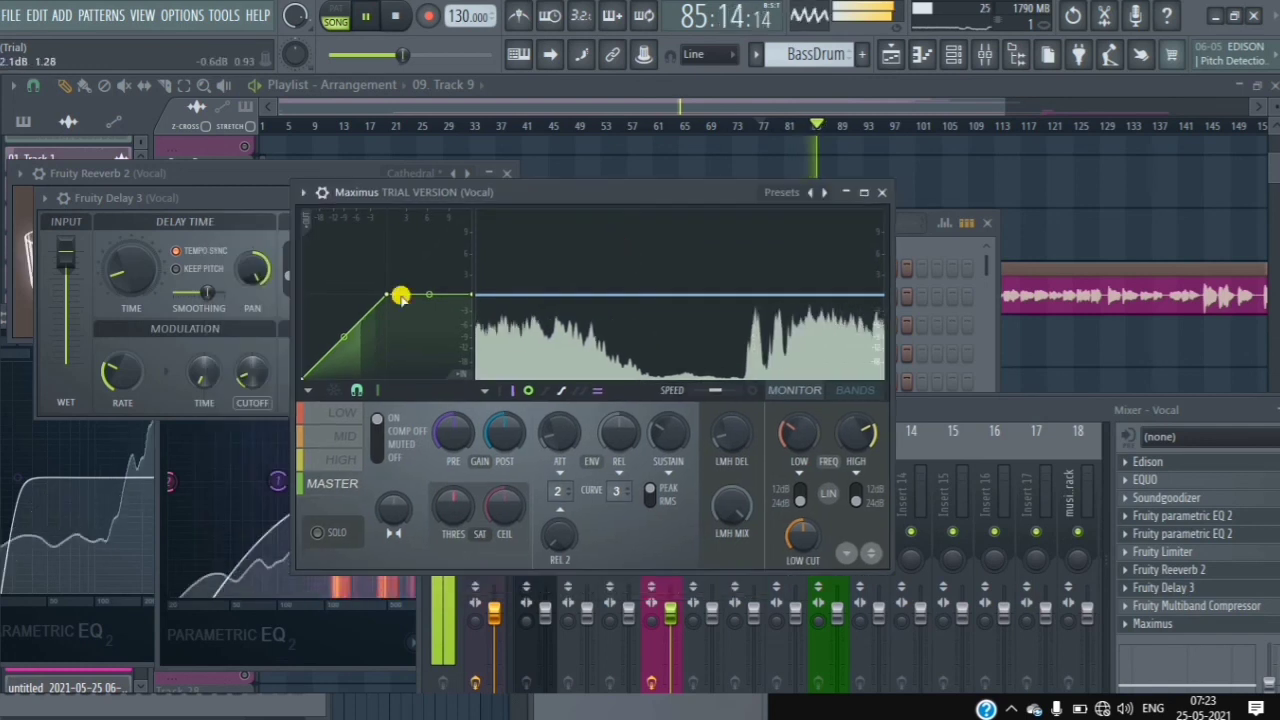
pyautogui.click(366, 17)
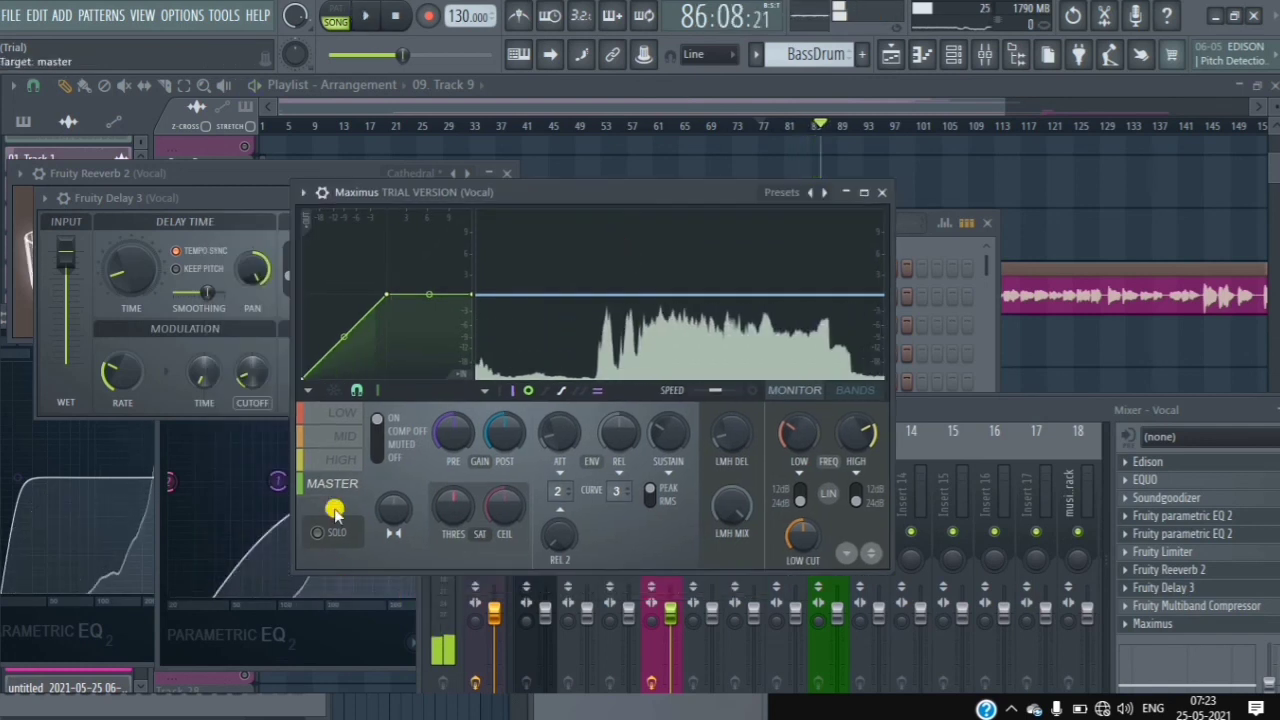
# - Enable Solo mode in Maximus, audition it briefly and load the Clear master preset
pyautogui.click(317, 532)
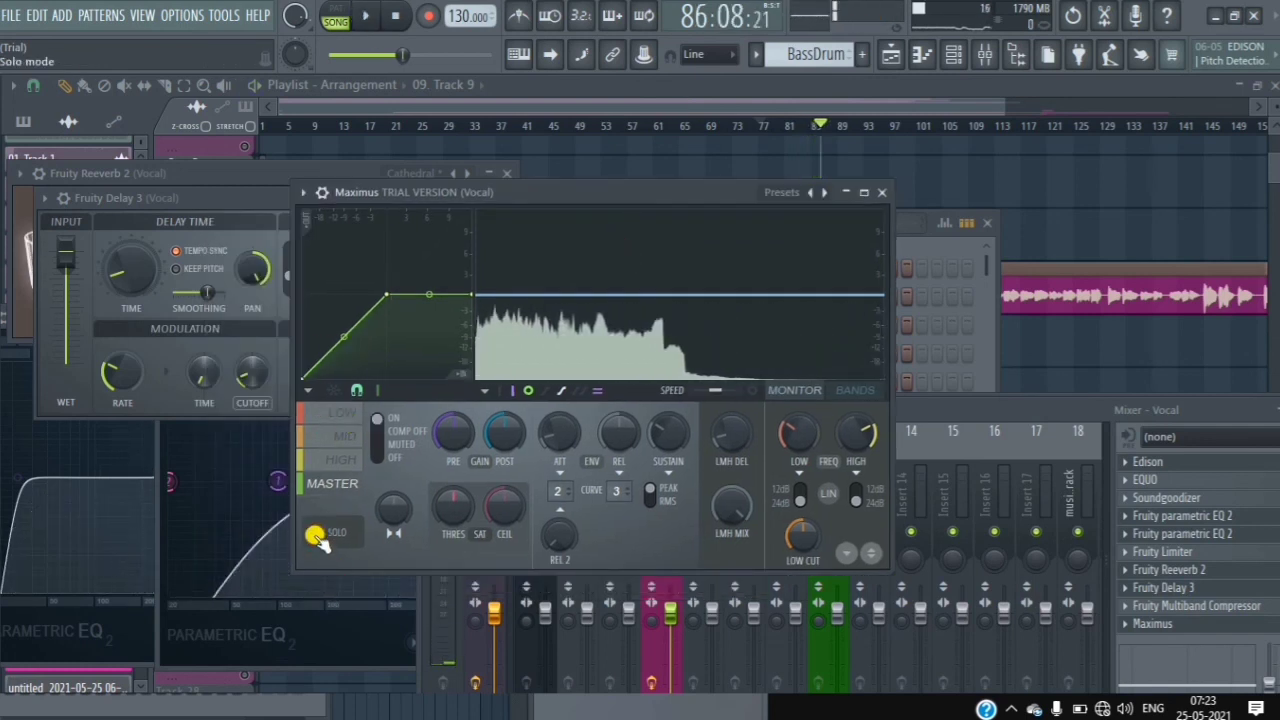
pyautogui.press('space')
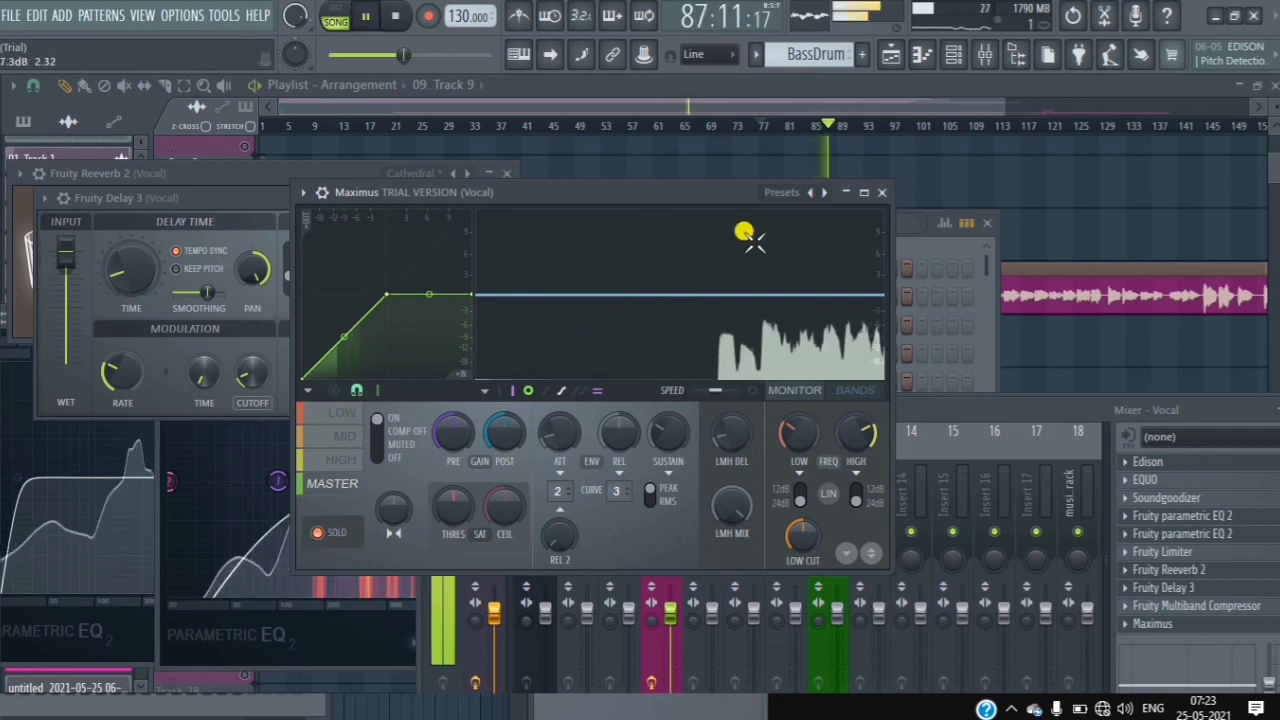
pyautogui.press('space')
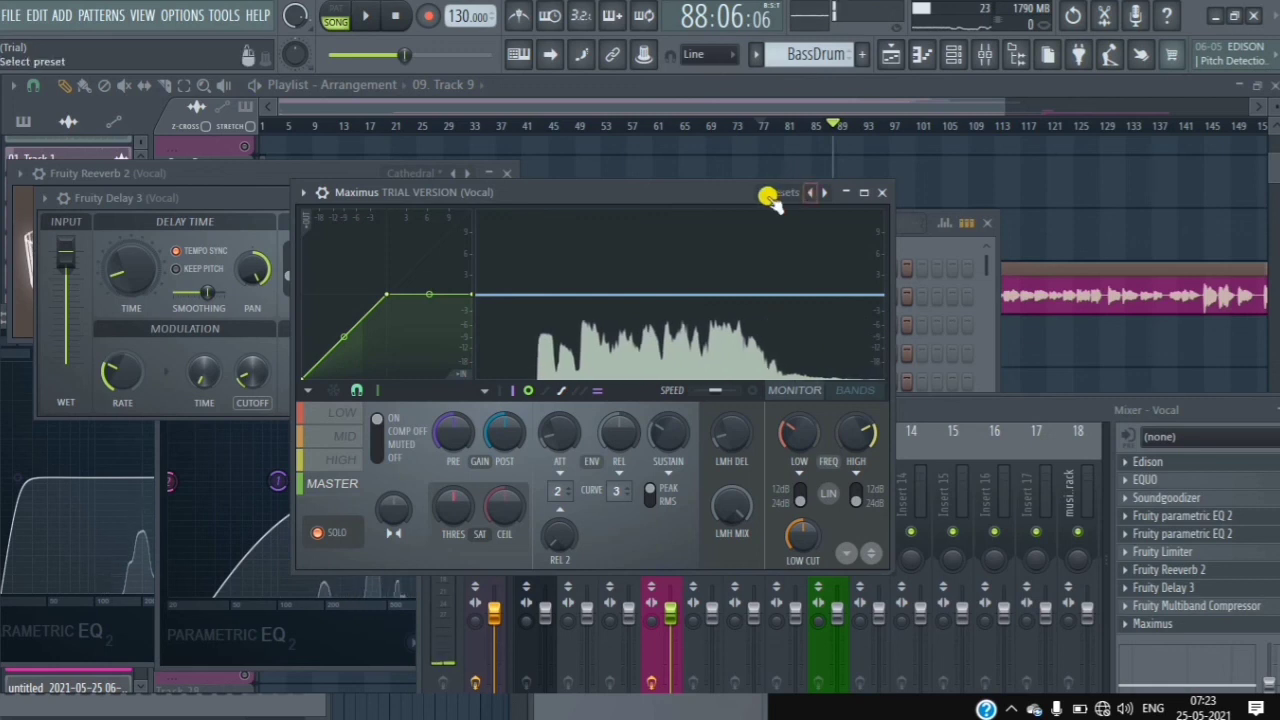
pyautogui.click(782, 192)
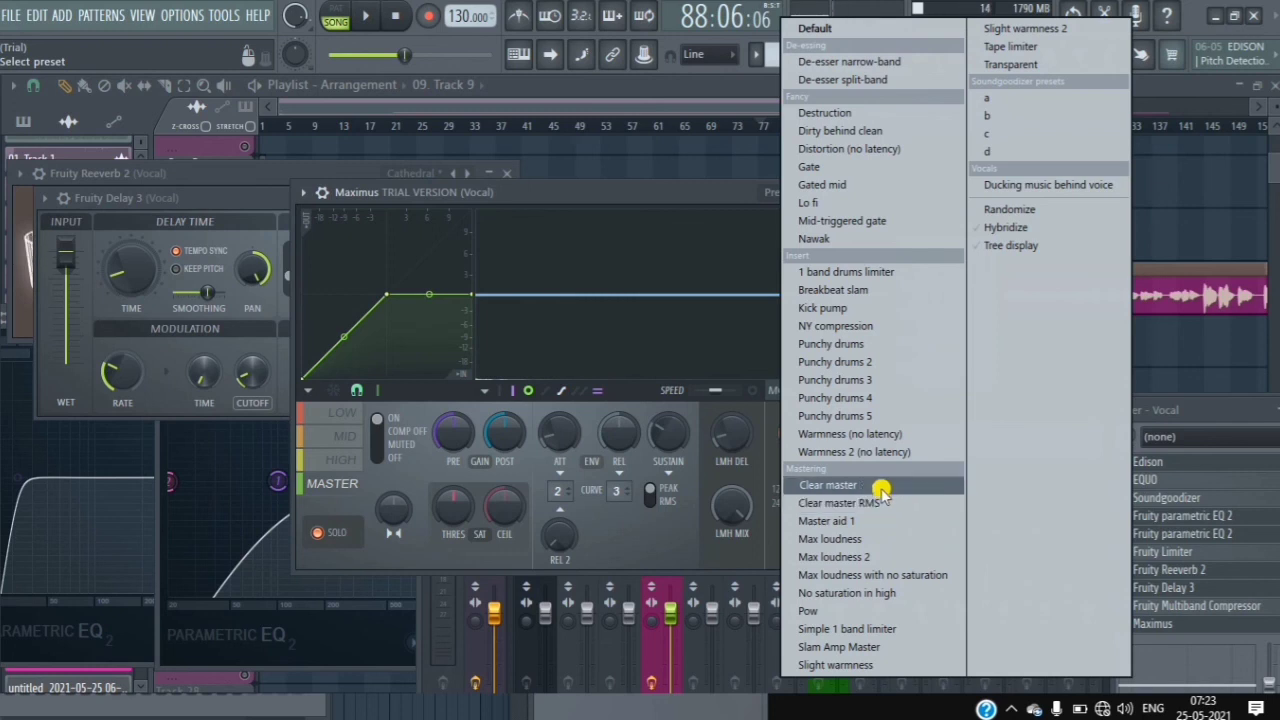
pyautogui.click(830, 485)
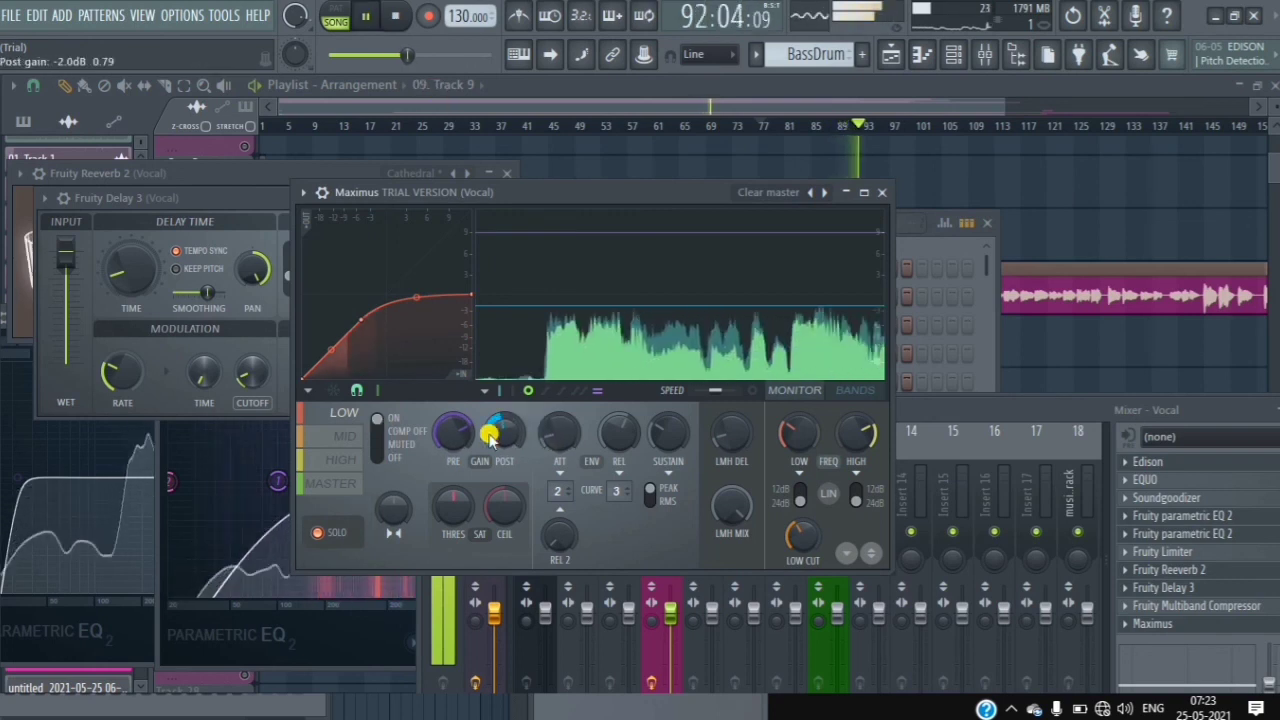
# - Lower the pre gain of Maximus's low, mid and high bands to about 3 dB each during playback
pyautogui.moveTo(457, 434); pyautogui.dragTo(511, 508)
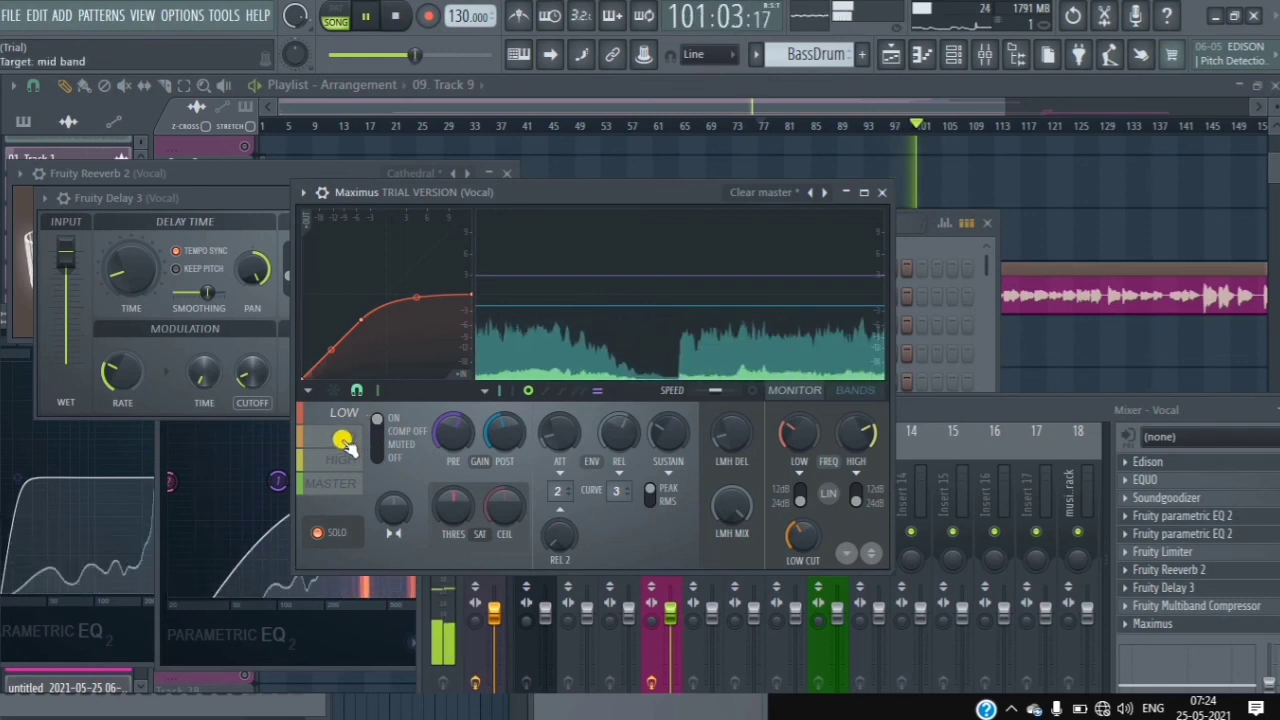
pyautogui.click(343, 441)
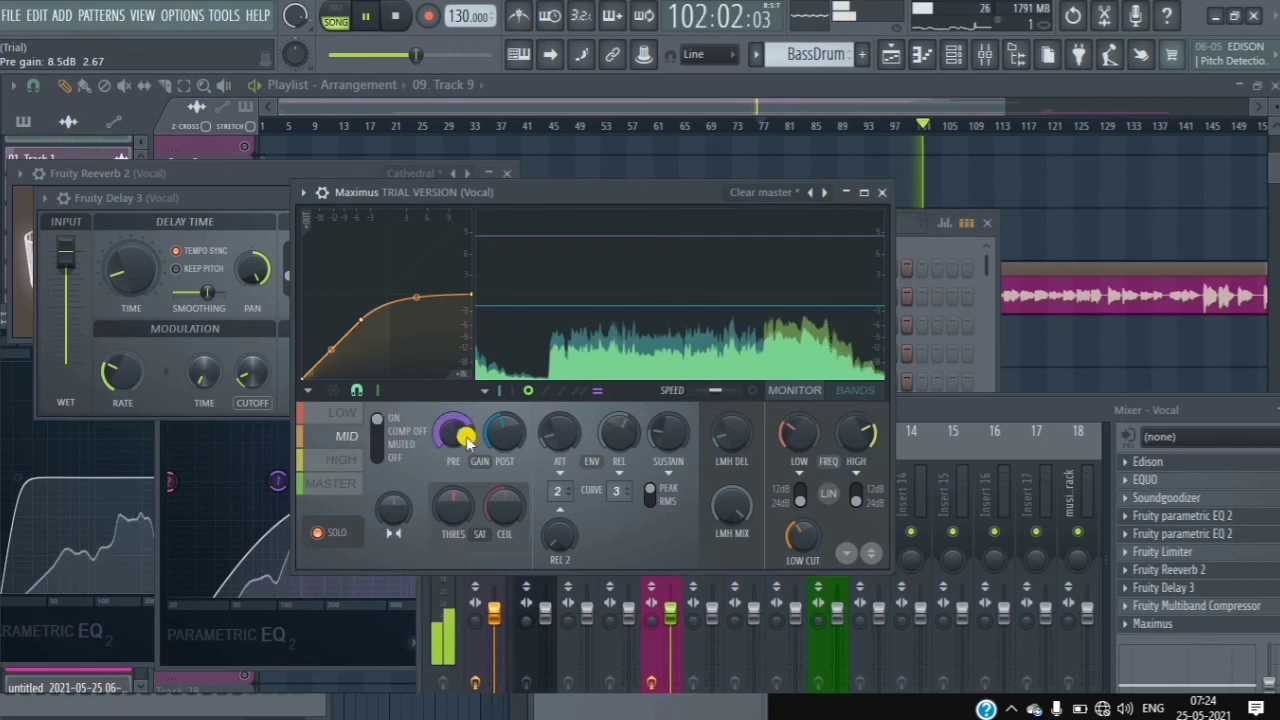
pyautogui.moveTo(466, 431); pyautogui.dragTo(506, 498)
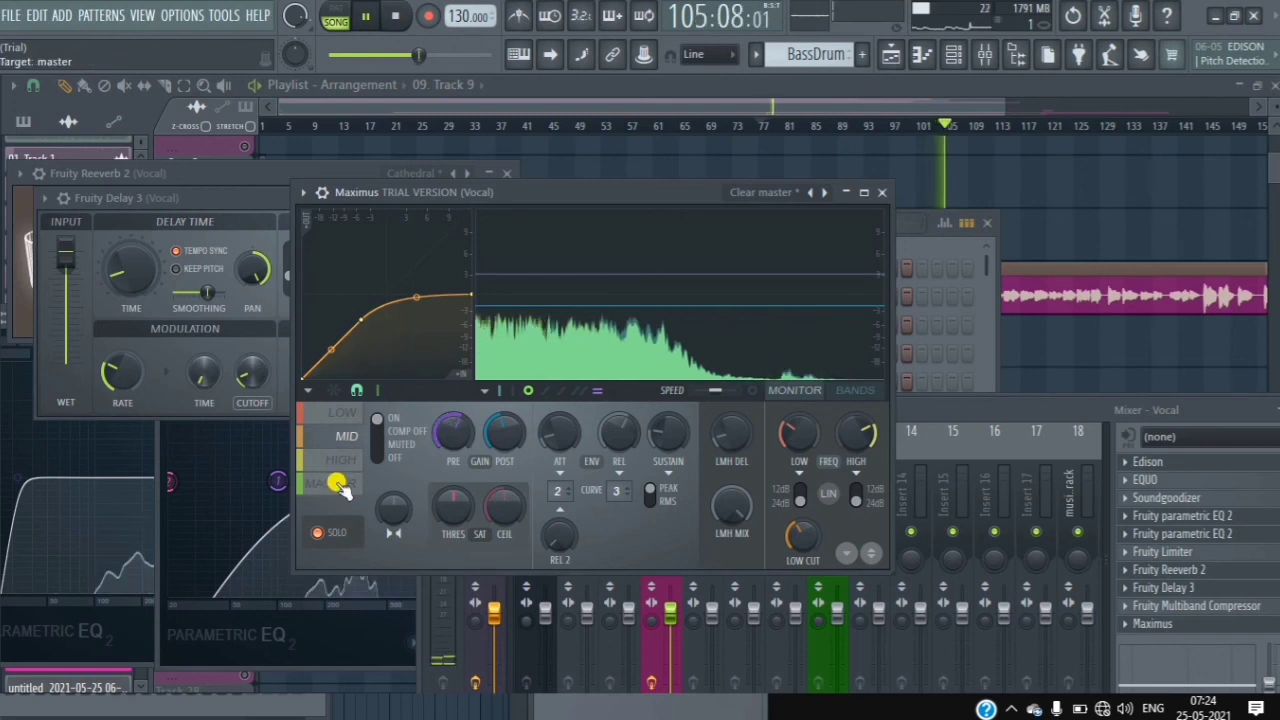
pyautogui.click(343, 460)
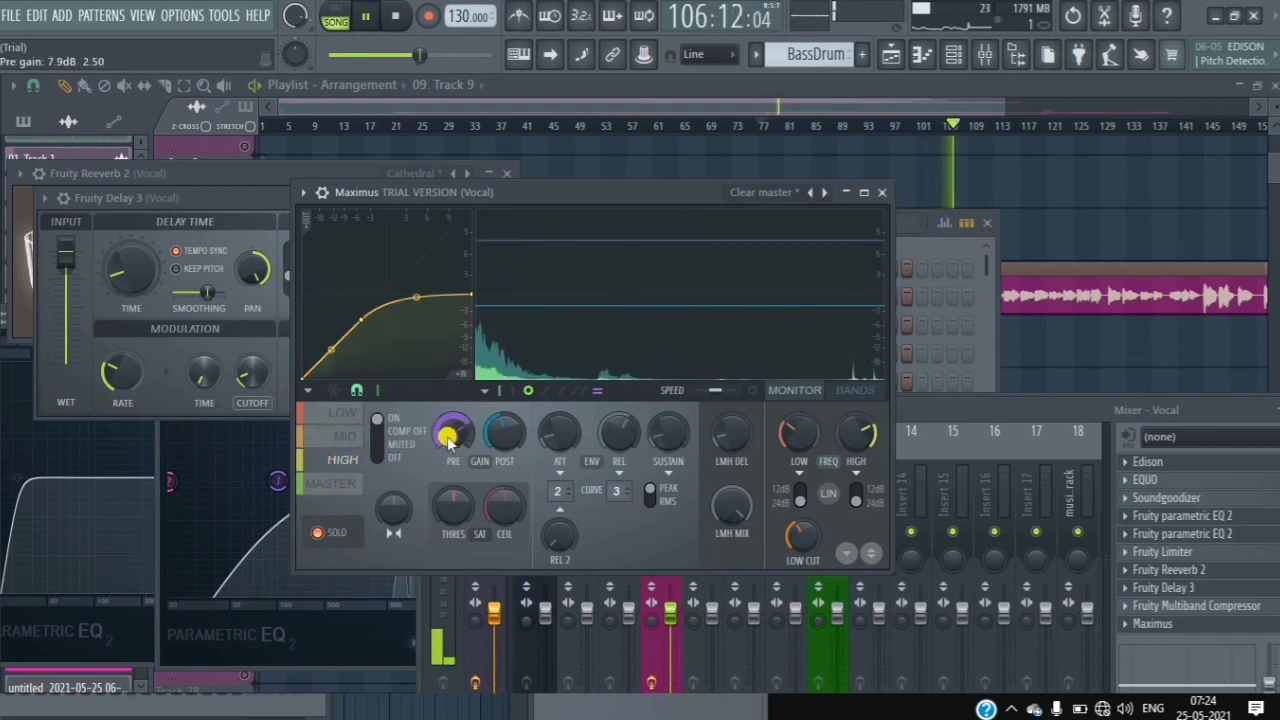
pyautogui.moveTo(448, 435); pyautogui.dragTo(489, 500)
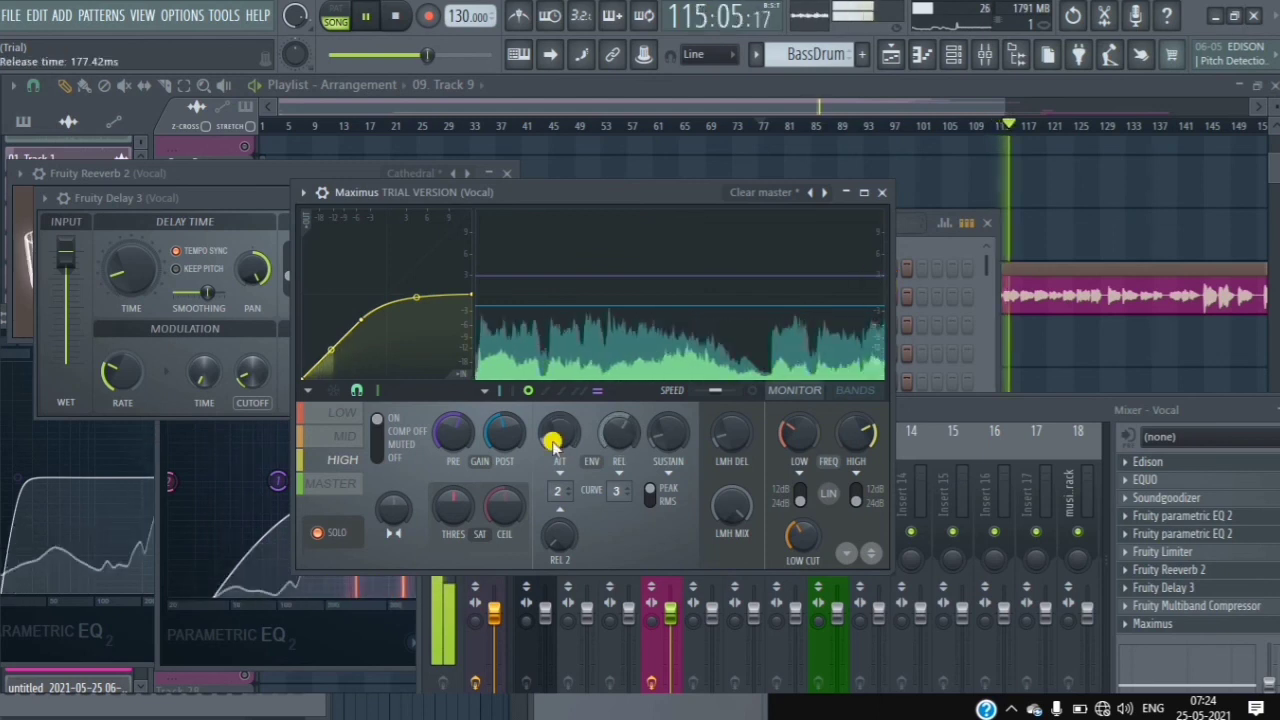
# - Reshape Maximus's master compression curve into a smooth arc by lowering its knee point and bending both segments
pyautogui.click(332, 486)
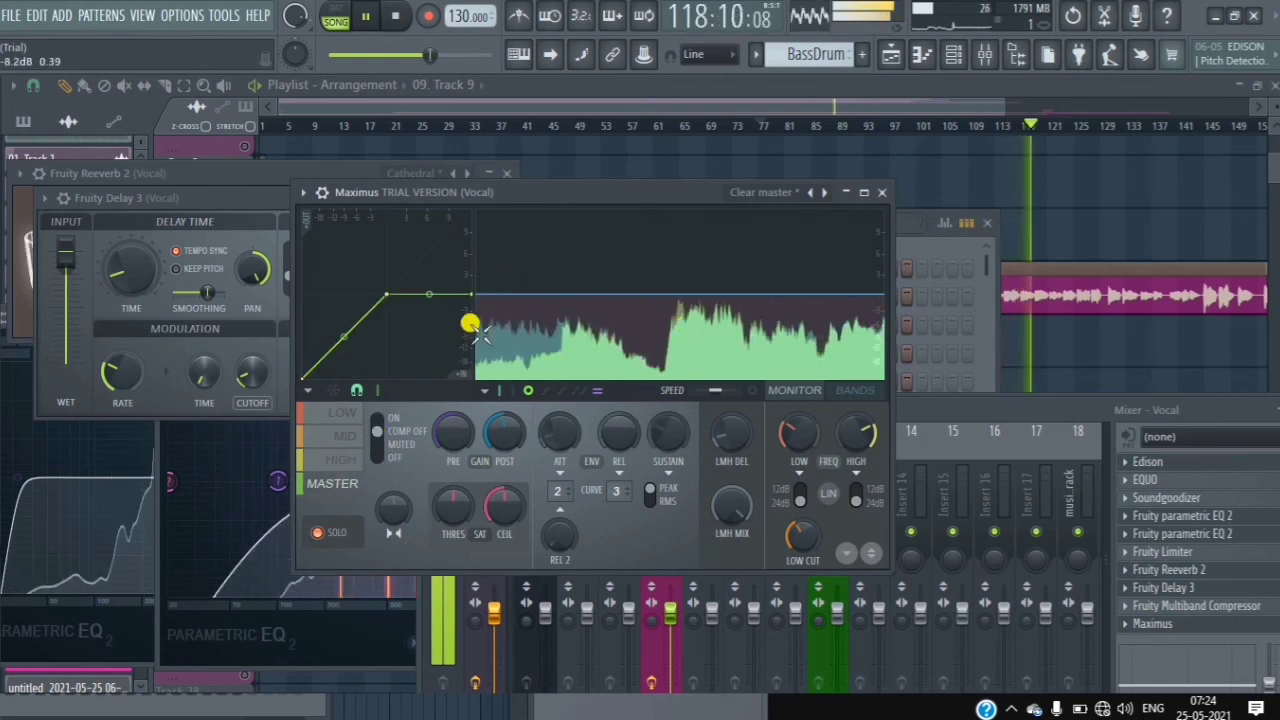
pyautogui.moveTo(386, 295); pyautogui.dragTo(394, 320)
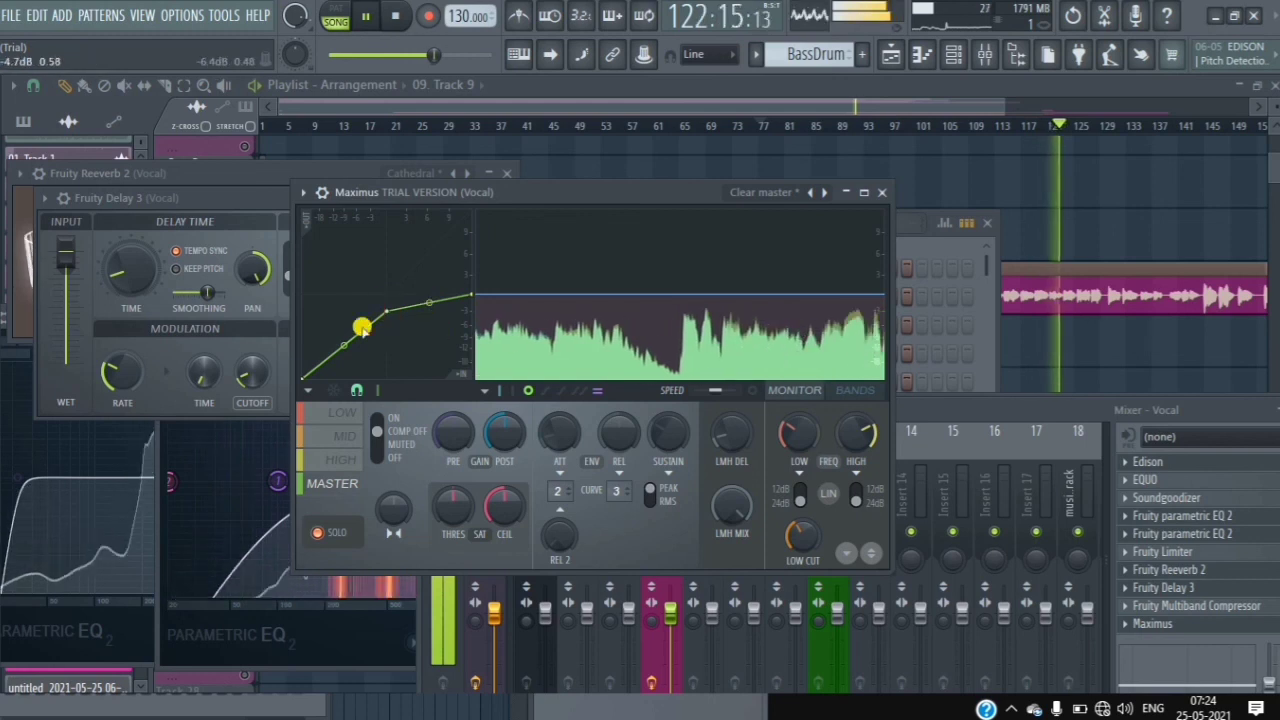
pyautogui.moveTo(343, 342); pyautogui.dragTo(318, 323)
pyautogui.moveTo(427, 301); pyautogui.dragTo(389, 303)
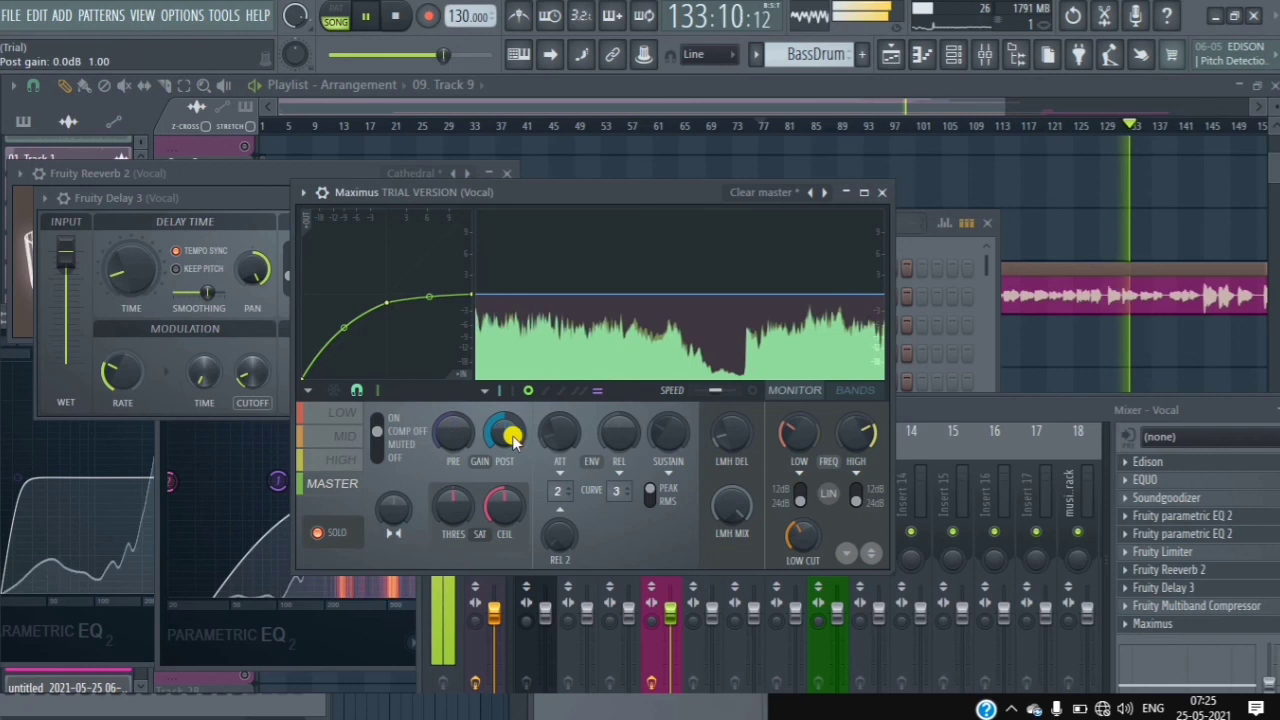
# - Lower the post gain and saturation ceiling of Maximus's master band during playback and audition the result
pyautogui.moveTo(508, 430); pyautogui.dragTo(520, 467)
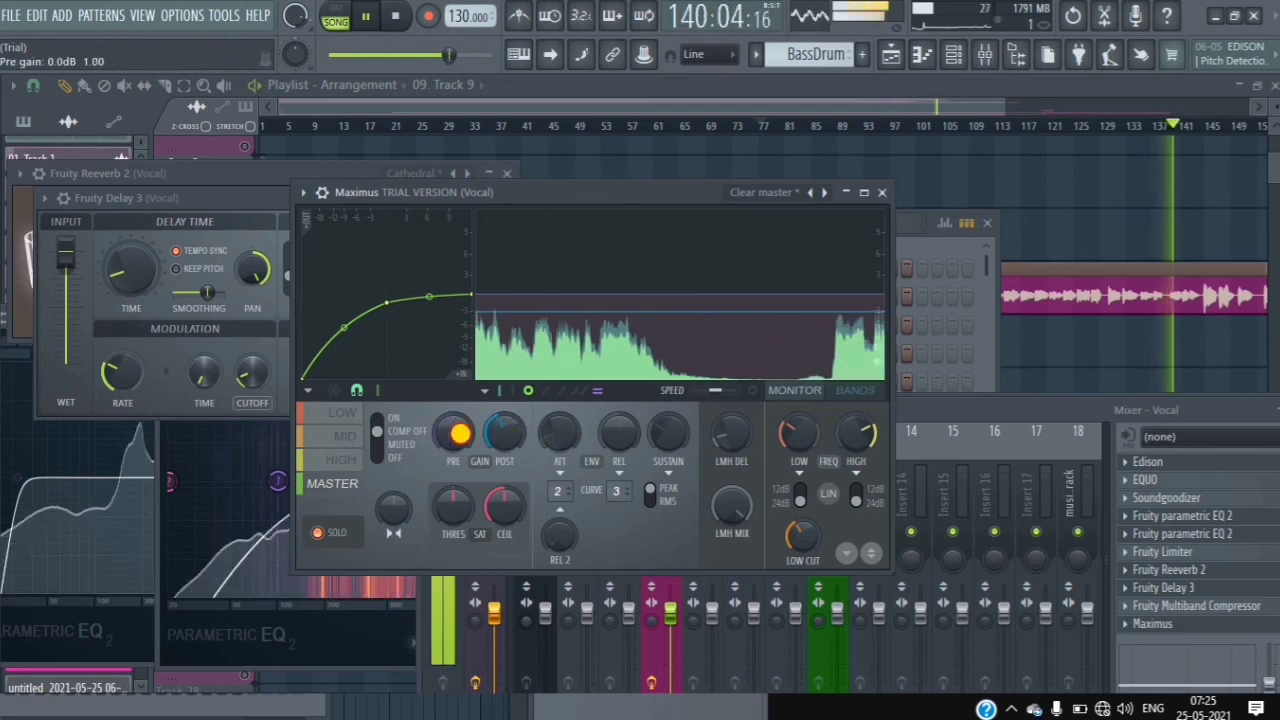
pyautogui.moveTo(495, 473); pyautogui.dragTo(509, 514)
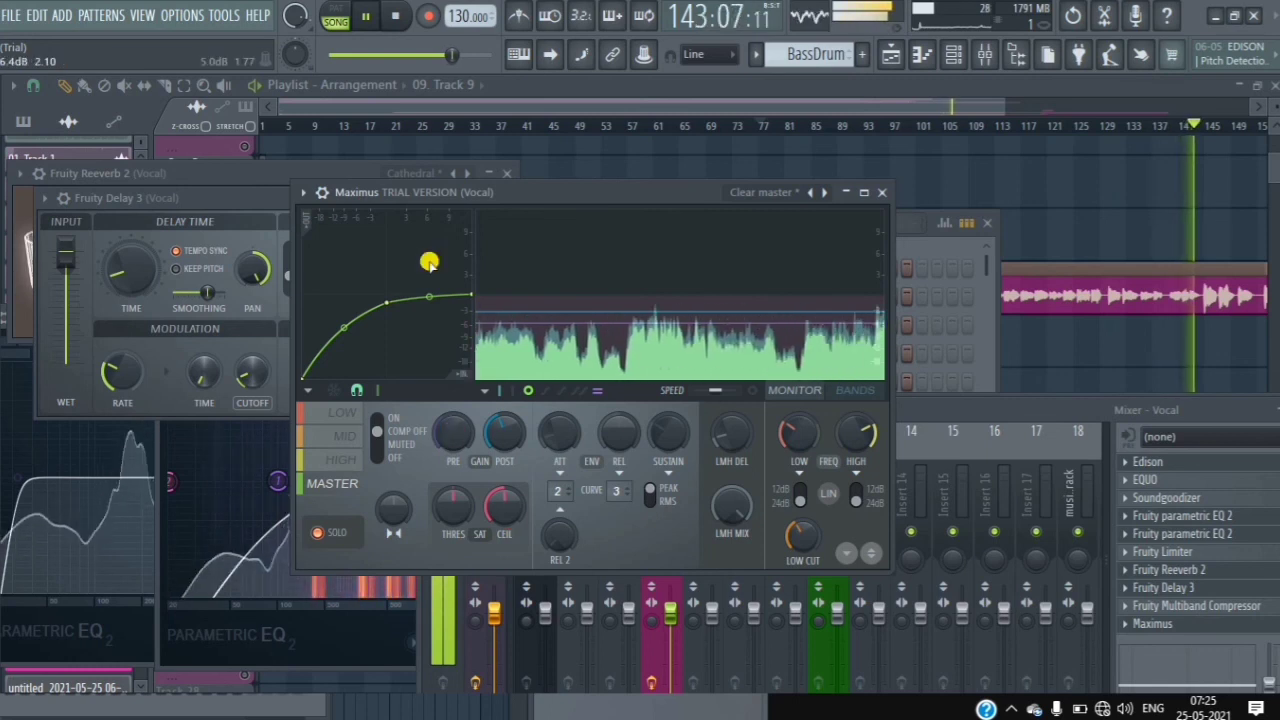
pyautogui.click(365, 16)
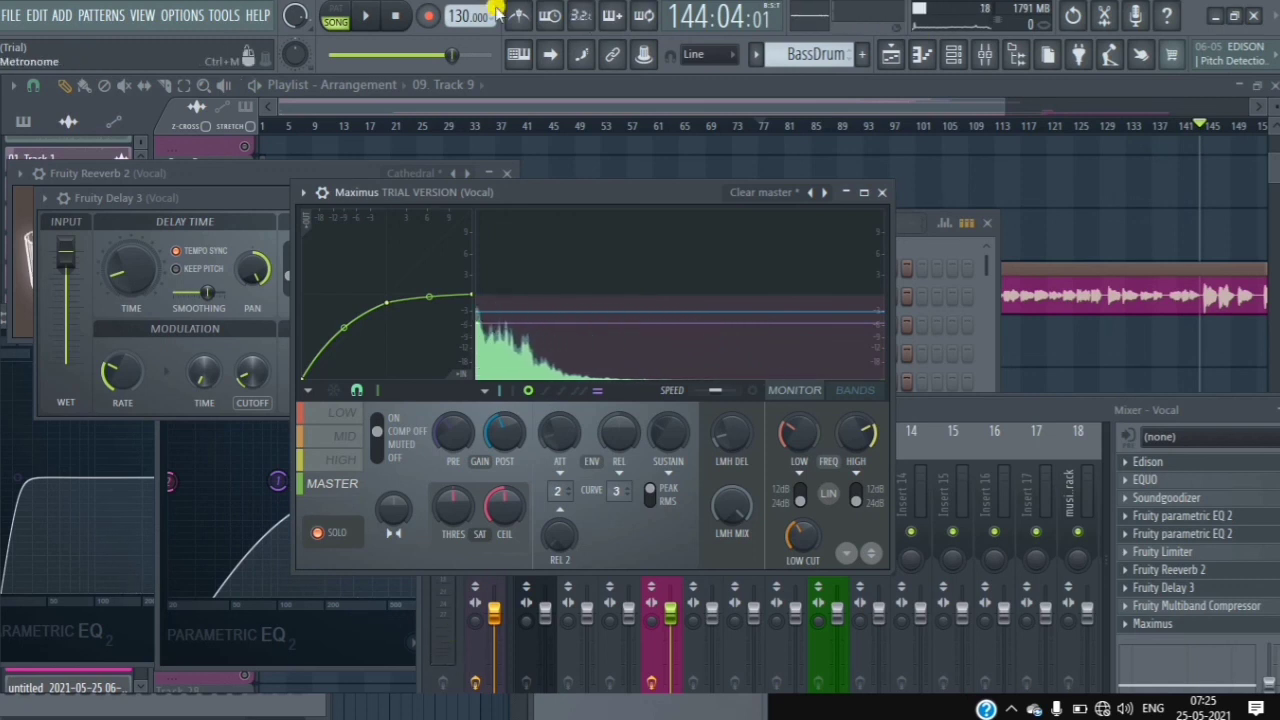
pyautogui.click(366, 16)
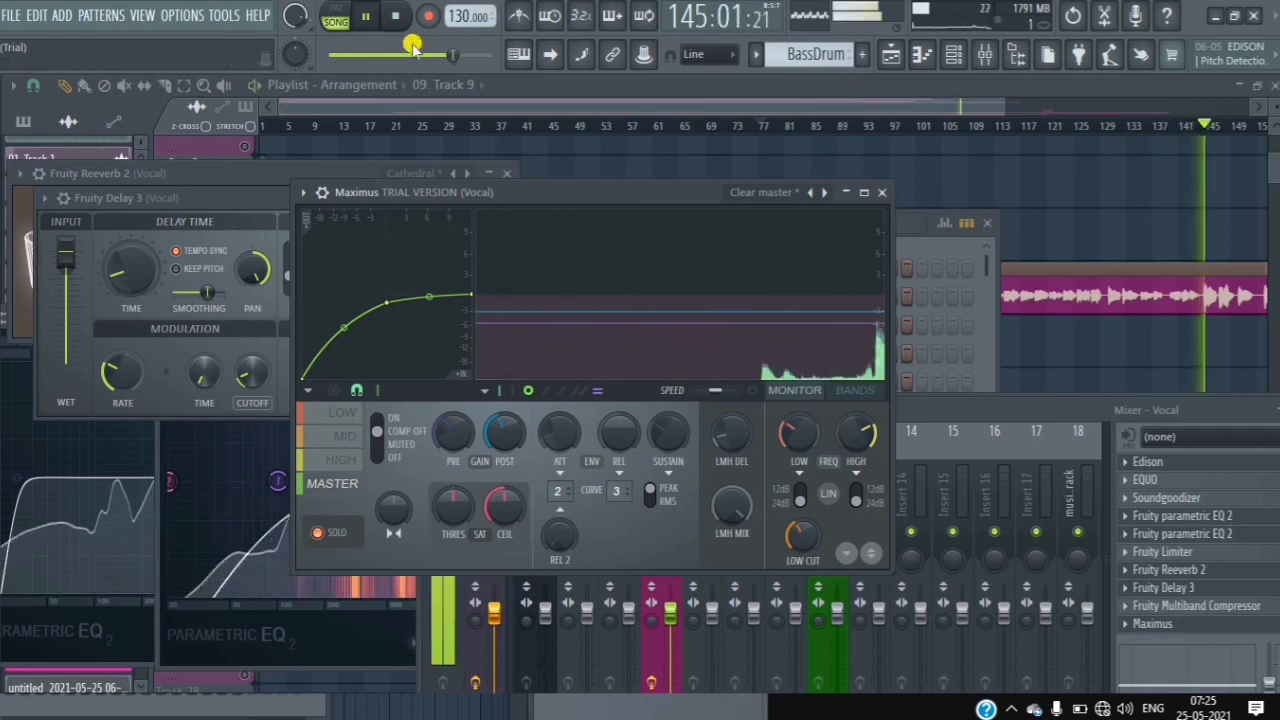
# - Play the song from an earlier position, disable Solo mode in Maximus, pause playback and close Maximus
pyautogui.moveTo(446, 58); pyautogui.dragTo(385, 125)
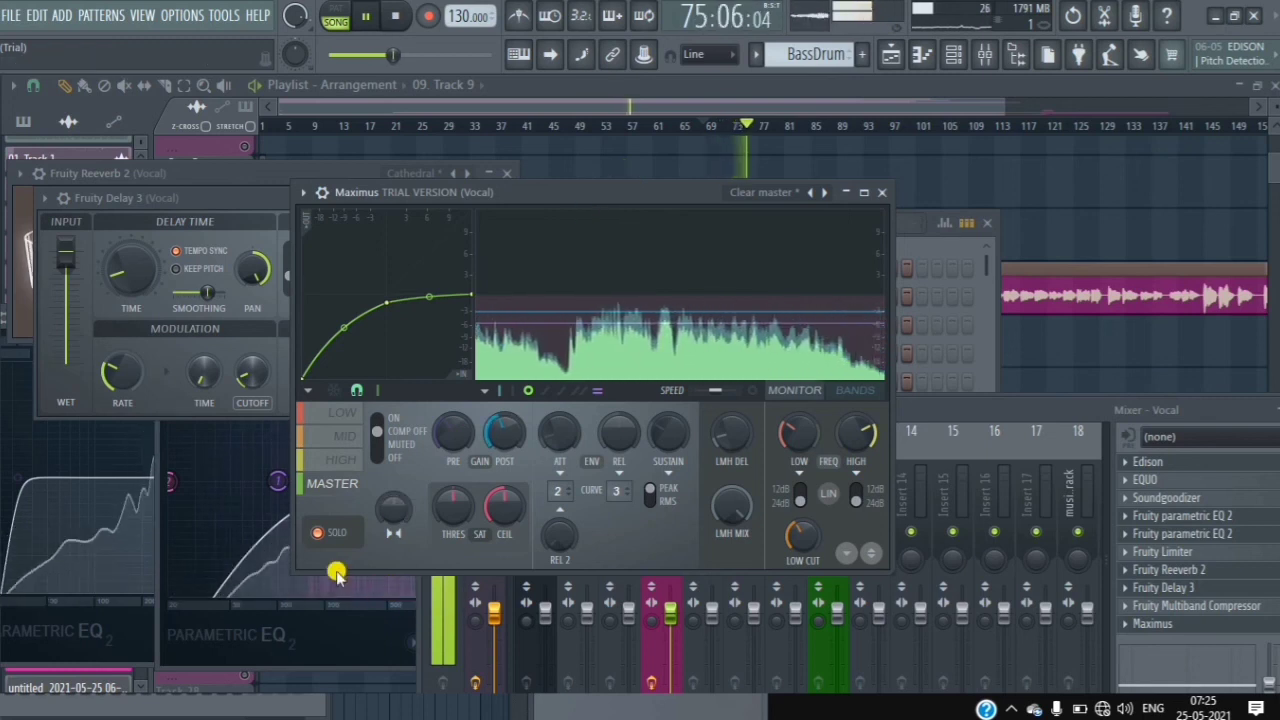
pyautogui.click(318, 532)
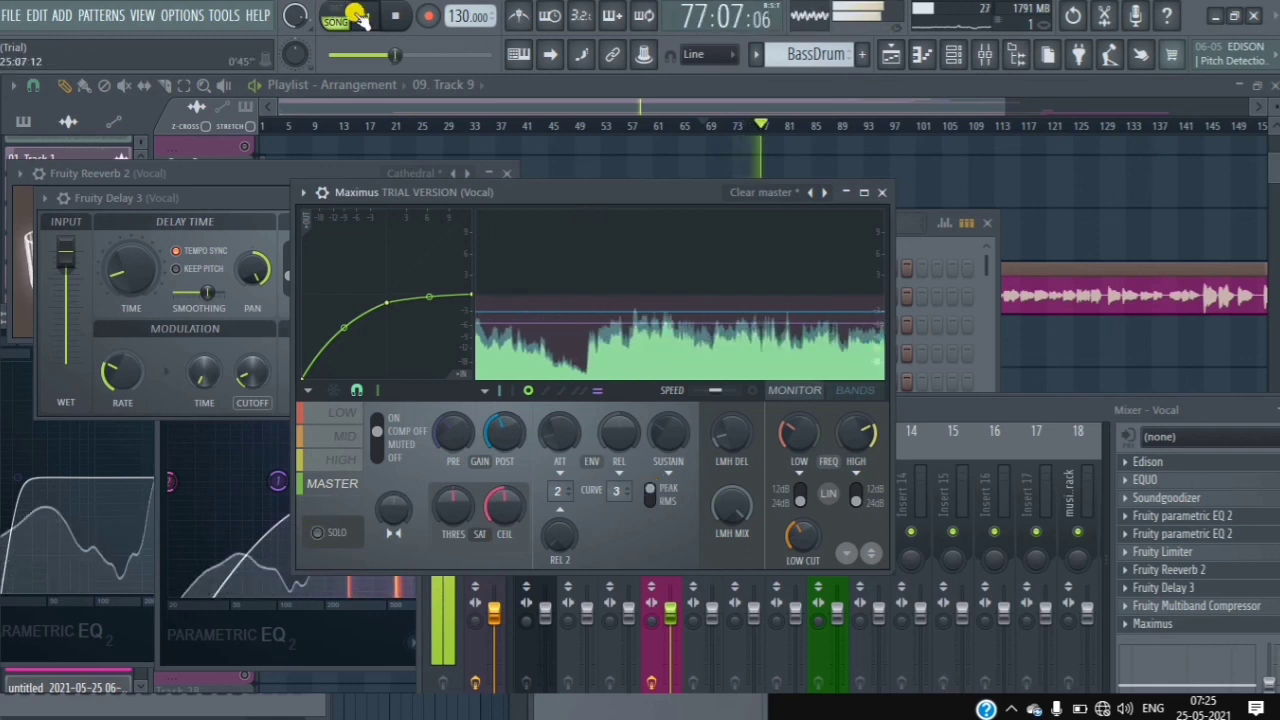
pyautogui.click(366, 16)
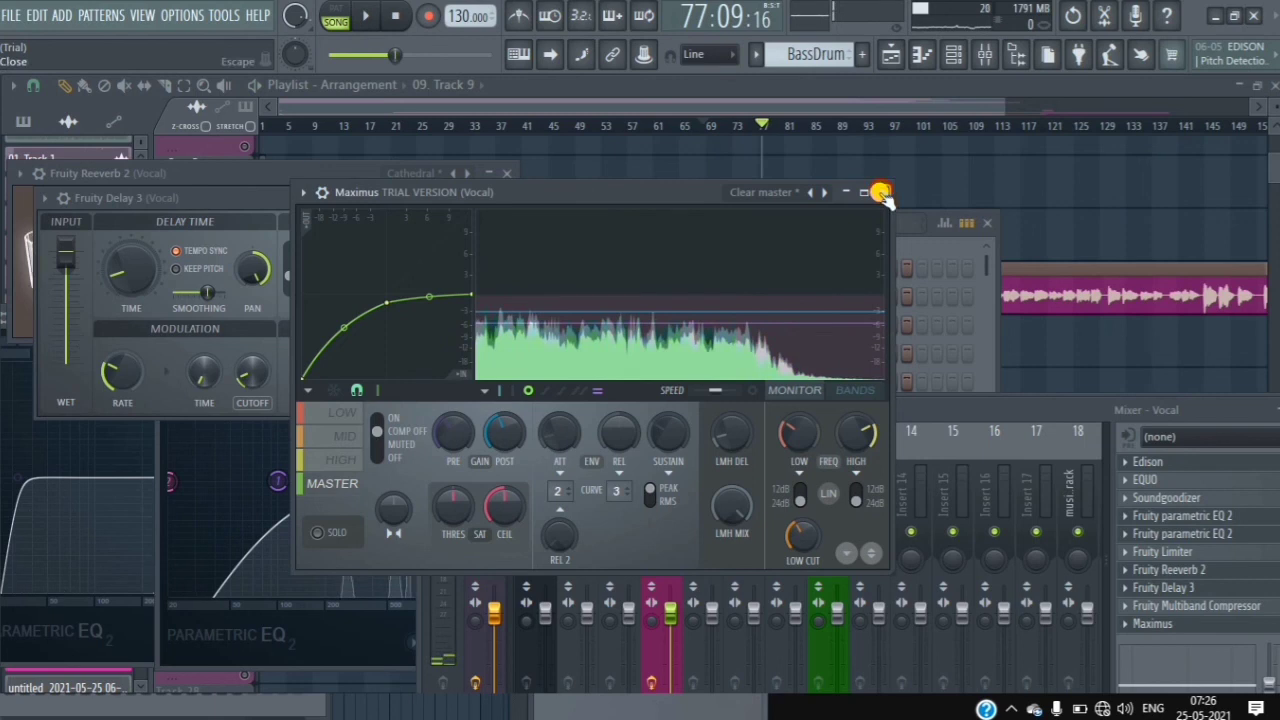
pyautogui.click(881, 192)
# - Move the mixer, Fruity Delay 3, Fruity Reeverb 2 and both parametric EQ 2 windows away from the playlist tracks during playback
pyautogui.moveTo(878, 412); pyautogui.dragTo(606, 225)
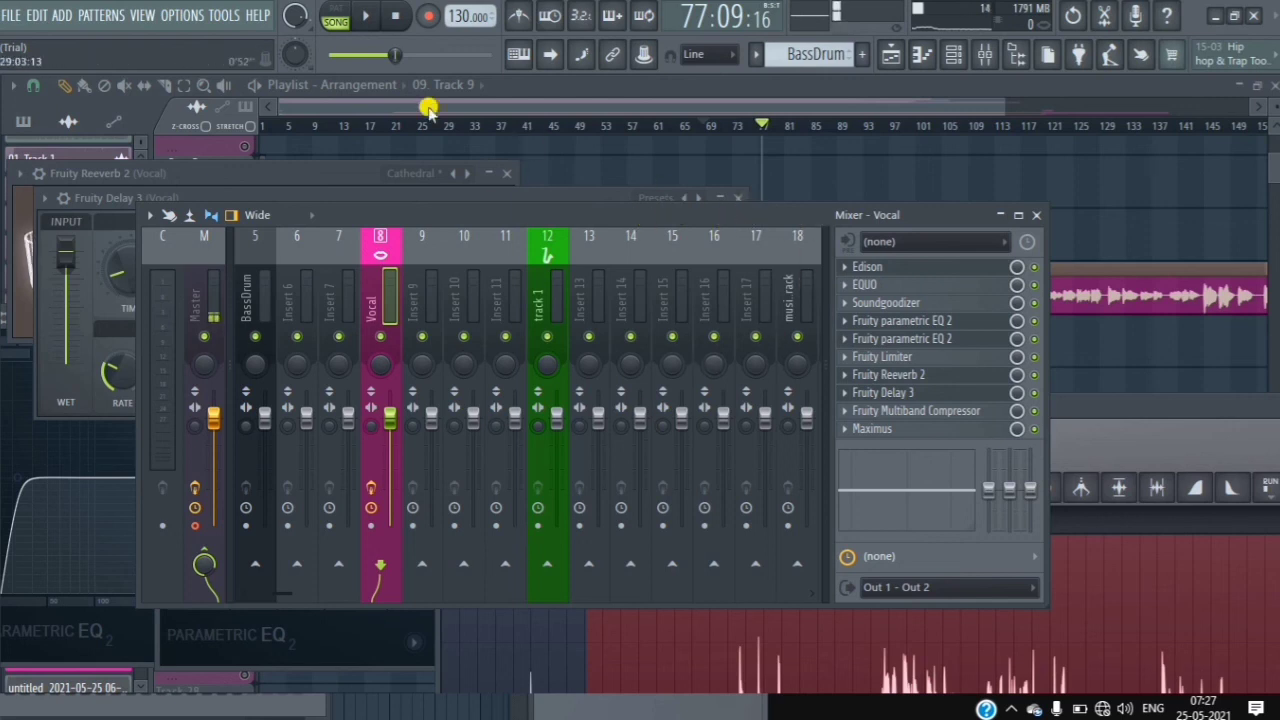
pyautogui.click(367, 13)
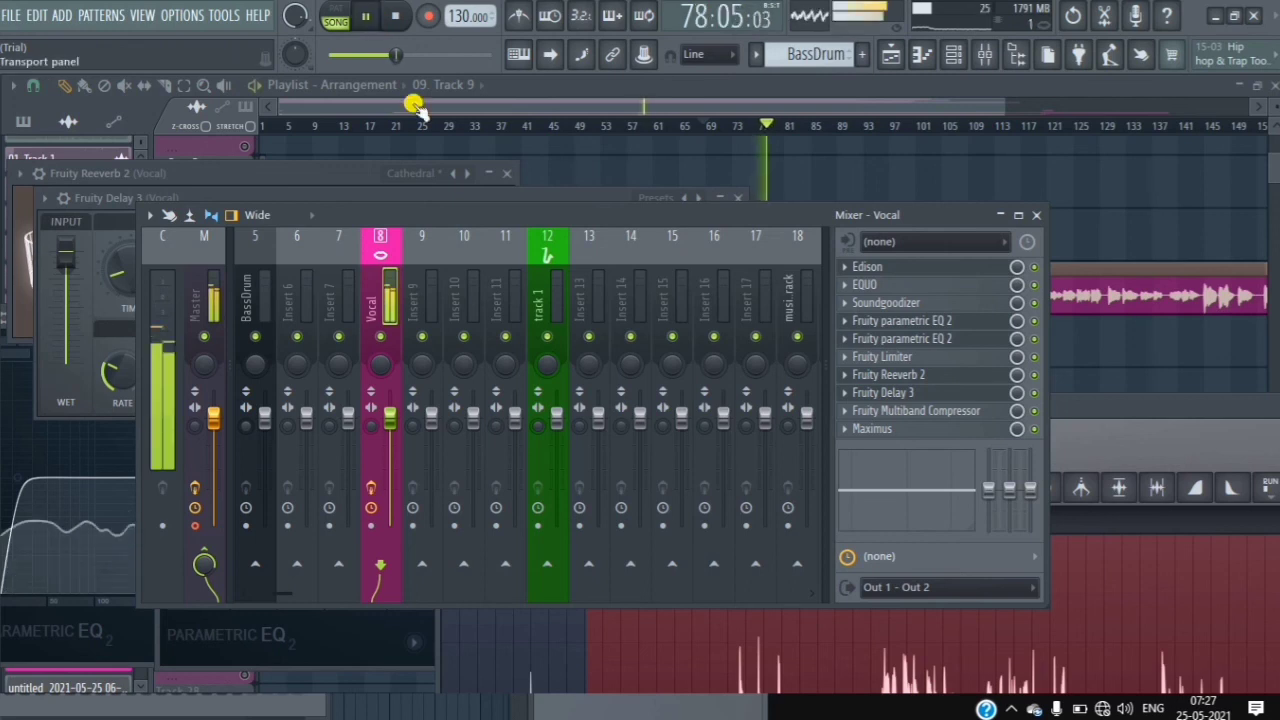
pyautogui.moveTo(482, 212); pyautogui.dragTo(583, 481)
pyautogui.moveTo(534, 197); pyautogui.dragTo(732, 540)
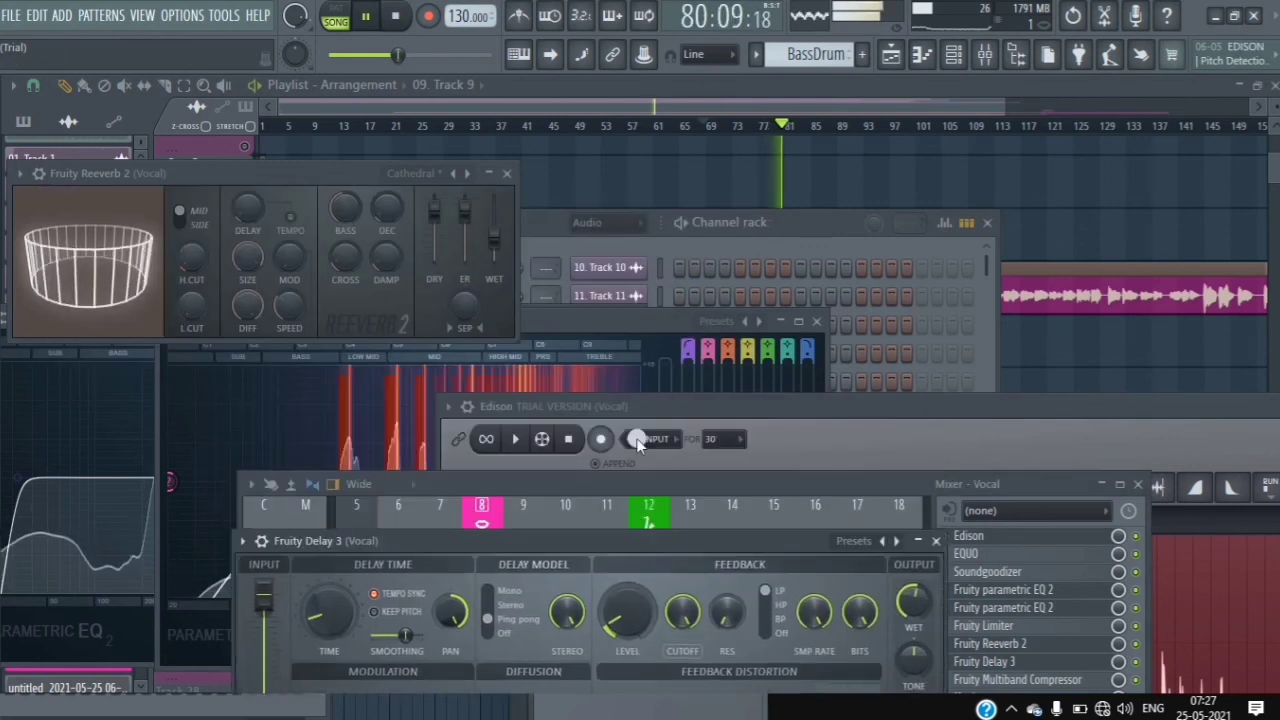
pyautogui.moveTo(297, 177); pyautogui.dragTo(517, 695)
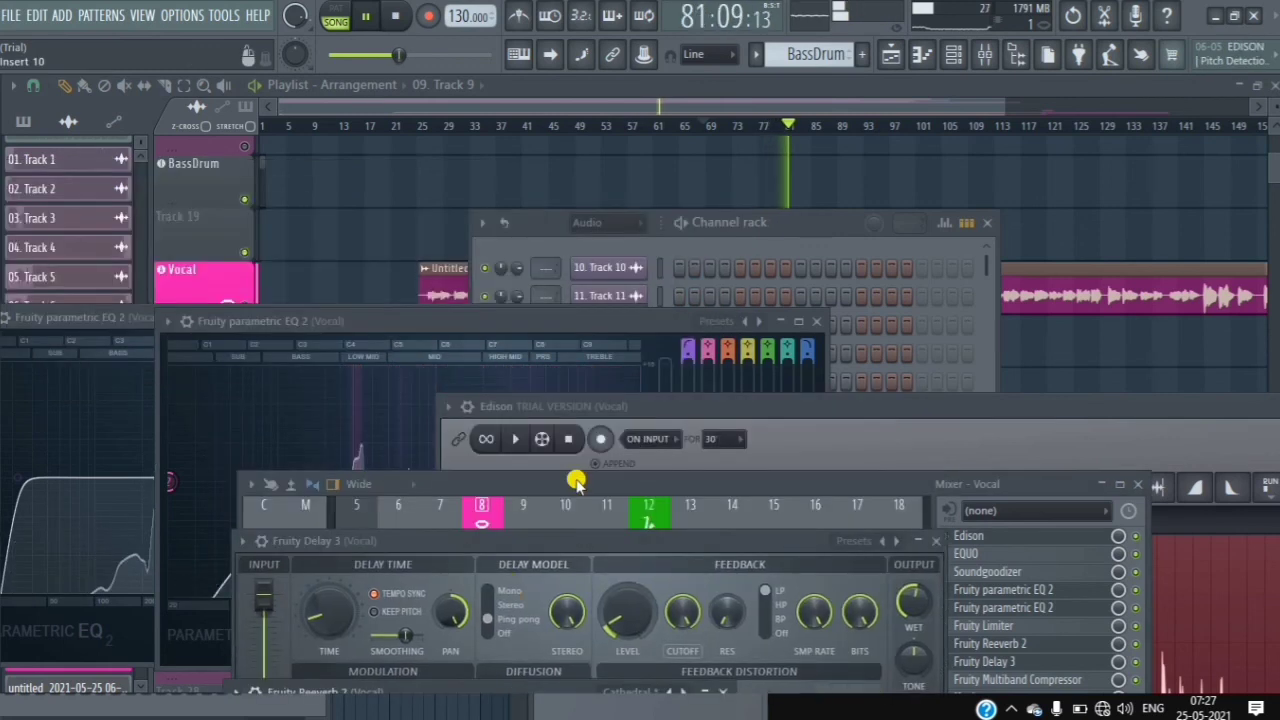
pyautogui.moveTo(386, 320); pyautogui.dragTo(491, 511)
pyautogui.moveTo(360, 320); pyautogui.dragTo(555, 630)
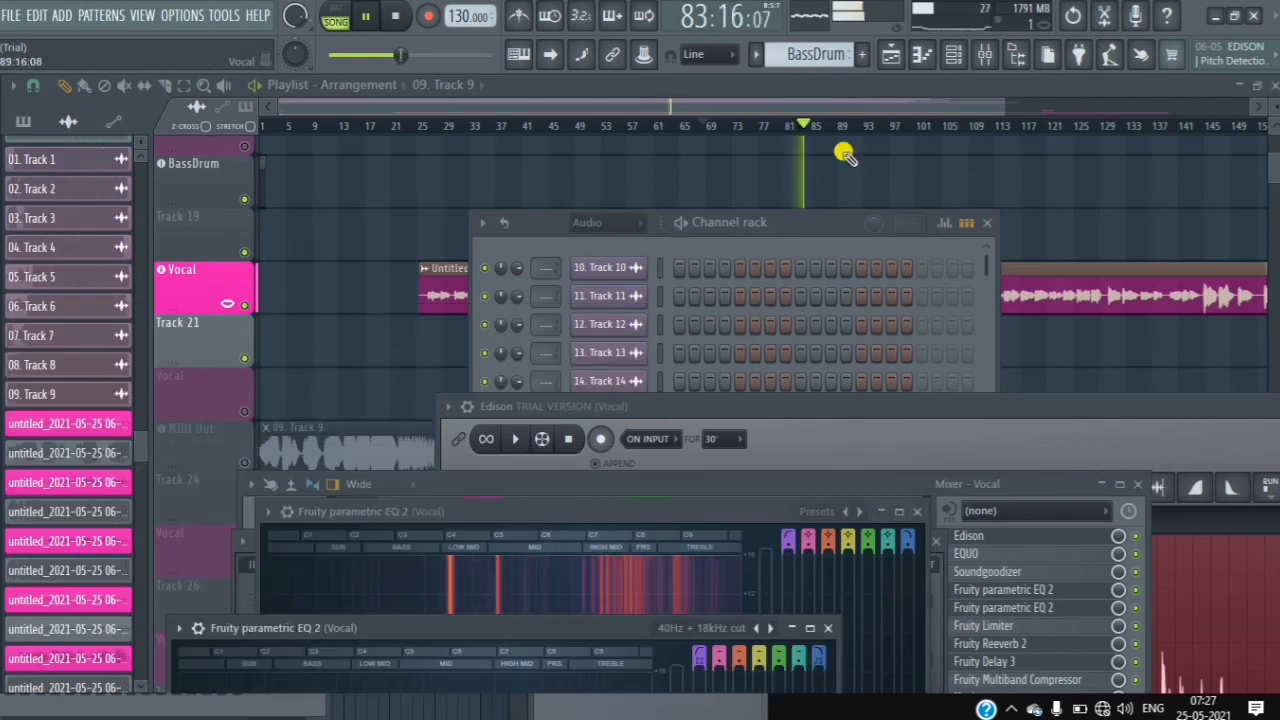
# - Bring the playlist to the front, unmute the MIDI Out backing track and play it together with the vocal
pyautogui.click(890, 57)
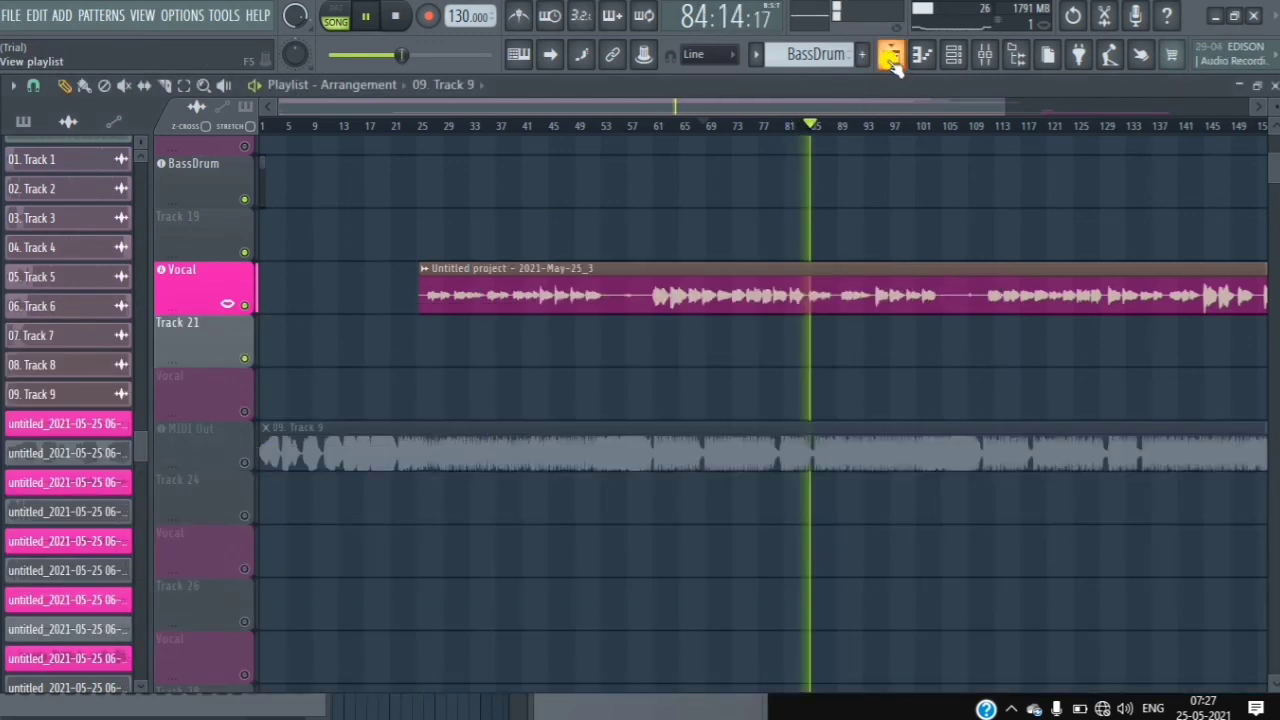
pyautogui.click(243, 461)
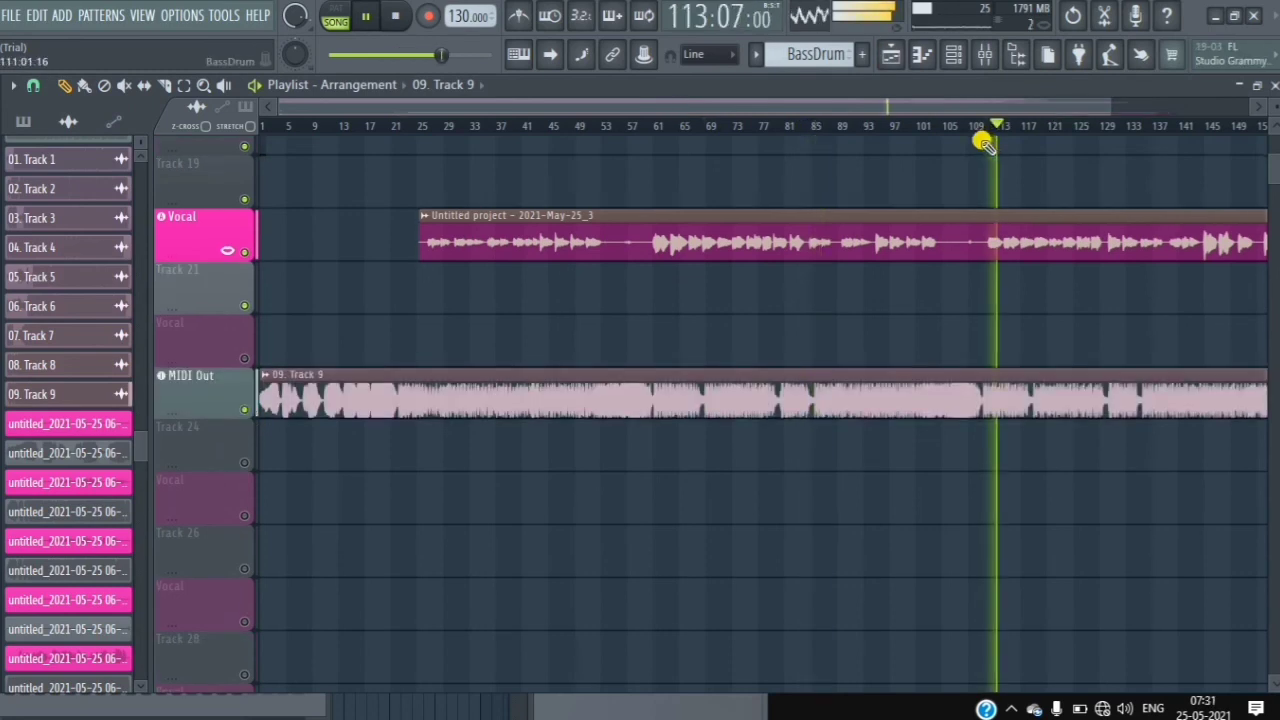
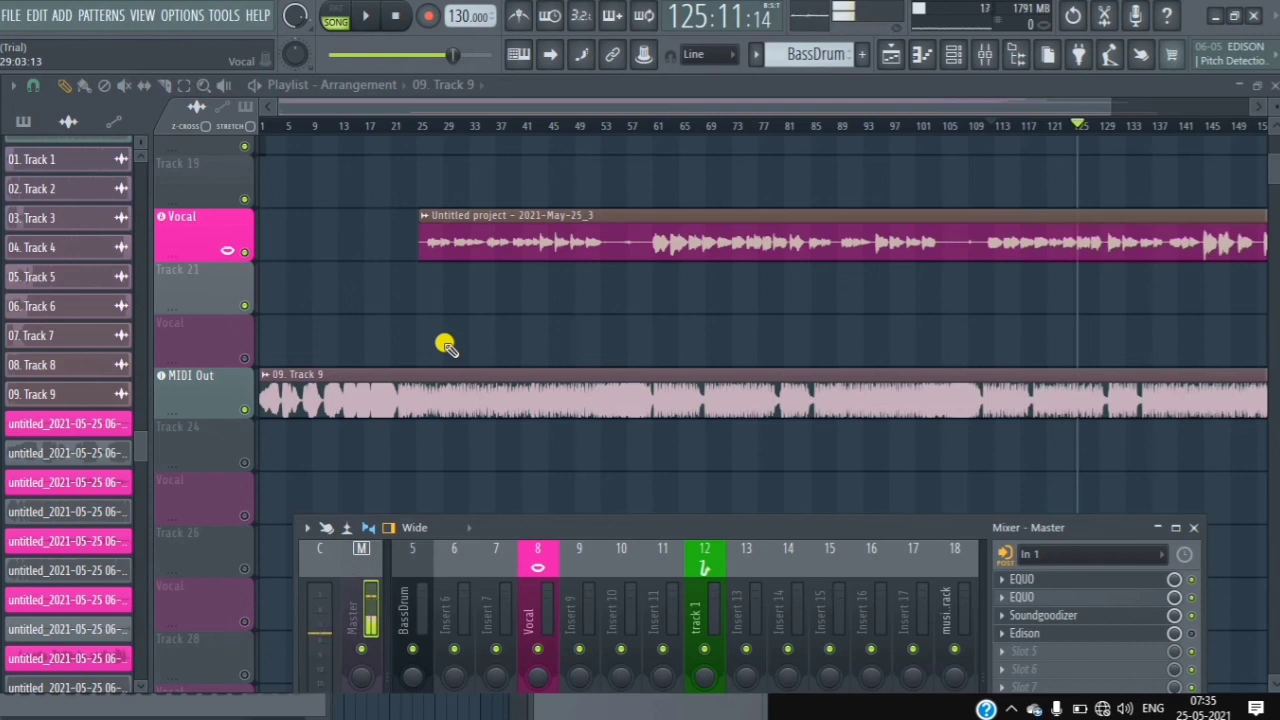
pyautogui.click(367, 17)
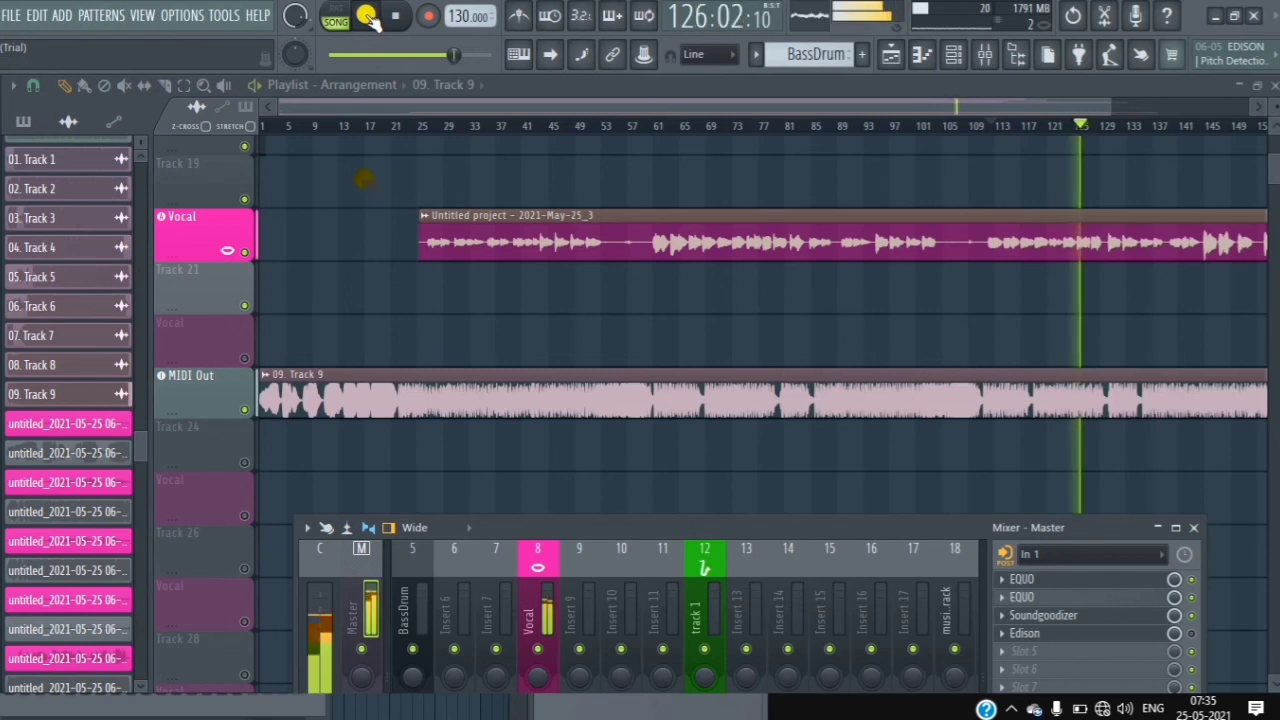